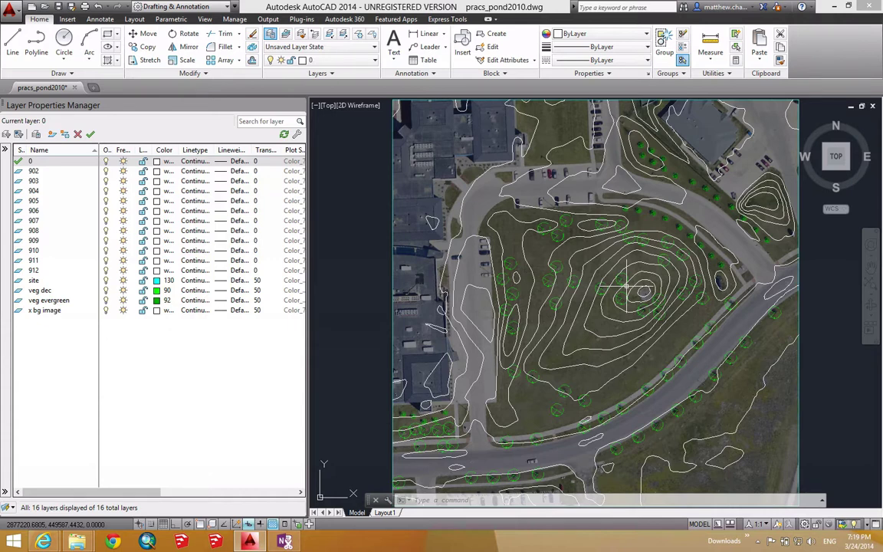
Step: View the drawing from the front and select one of the contour lines to examine its elevation
scroll(623, 263, down, 2)
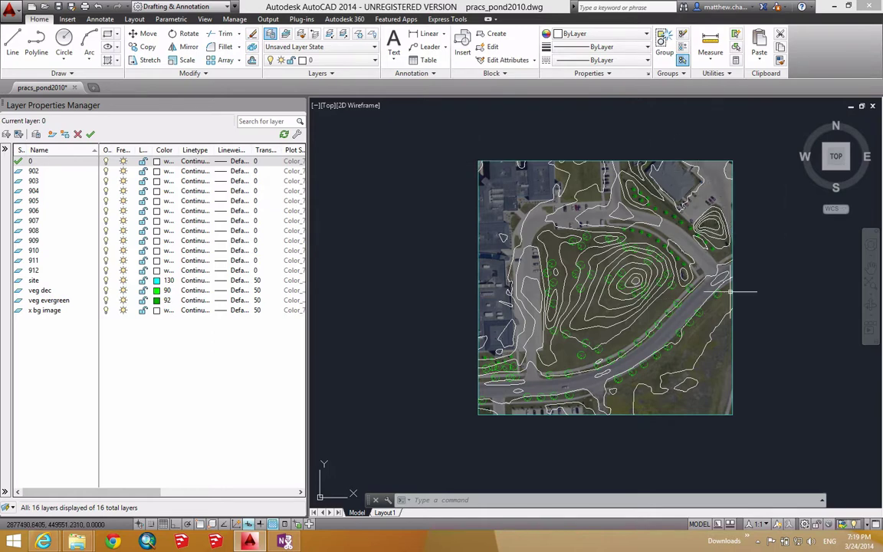
click(837, 180)
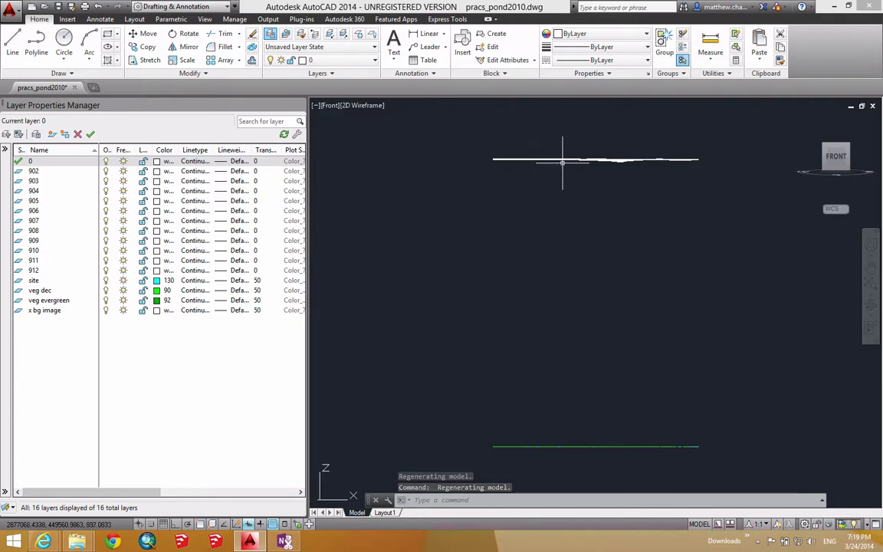
scroll(597, 159, up, 2)
scroll(597, 153, up, 3)
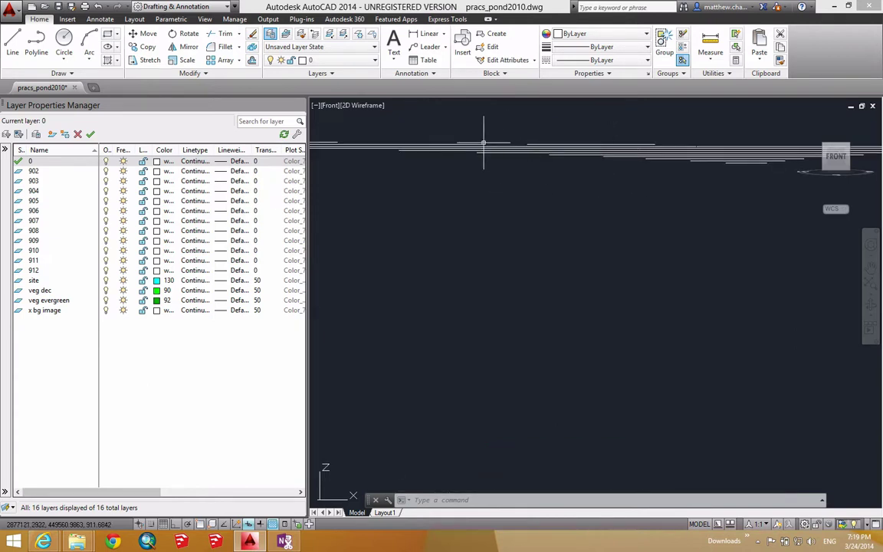
click(447, 145)
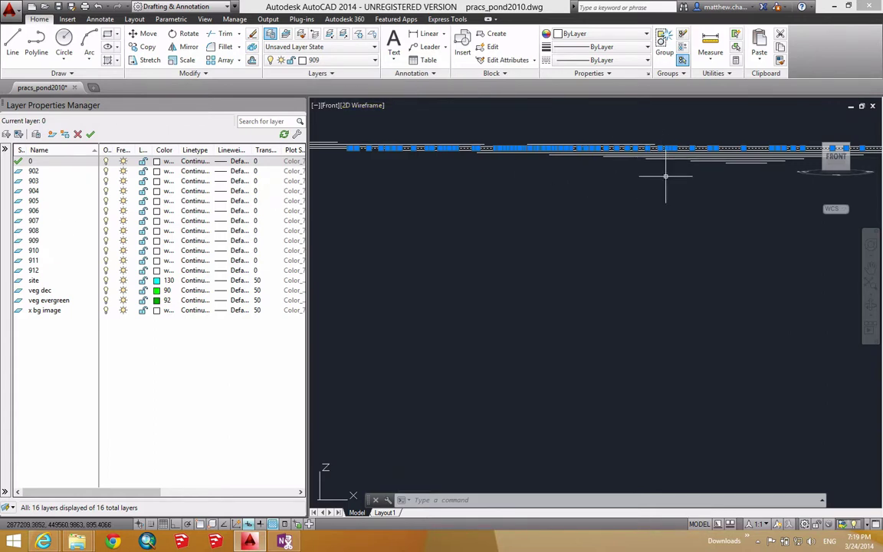
scroll(666, 177, down, 5)
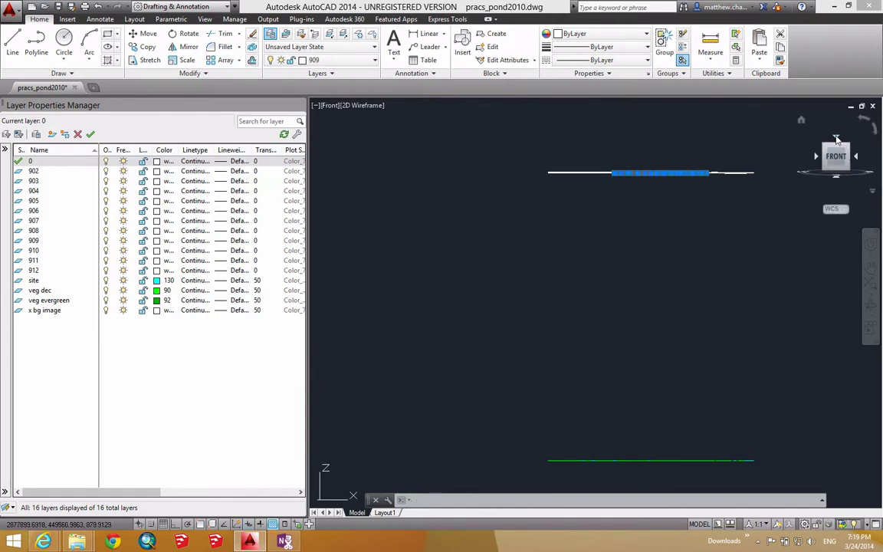
Step: Return to the top view and zoom to the drawing's extents
click(837, 138)
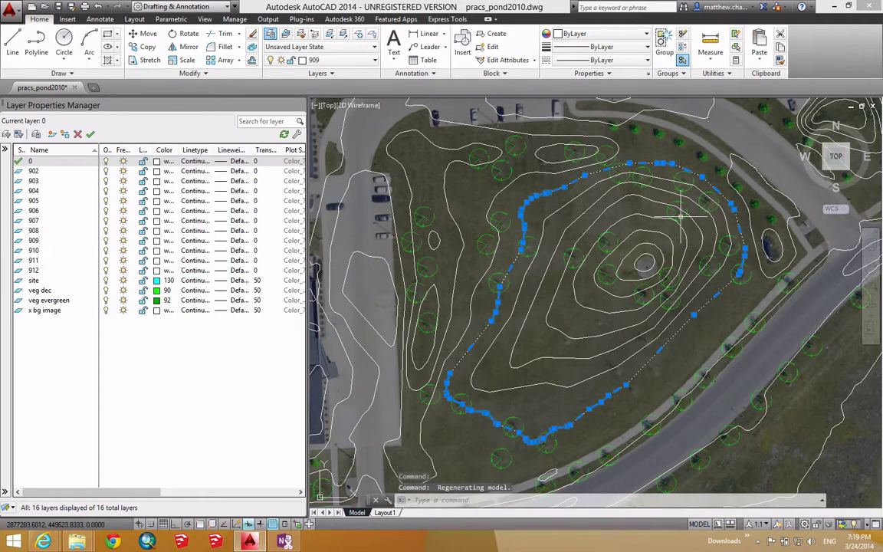
text(z)
key(Return)
text(e)
key(Return)
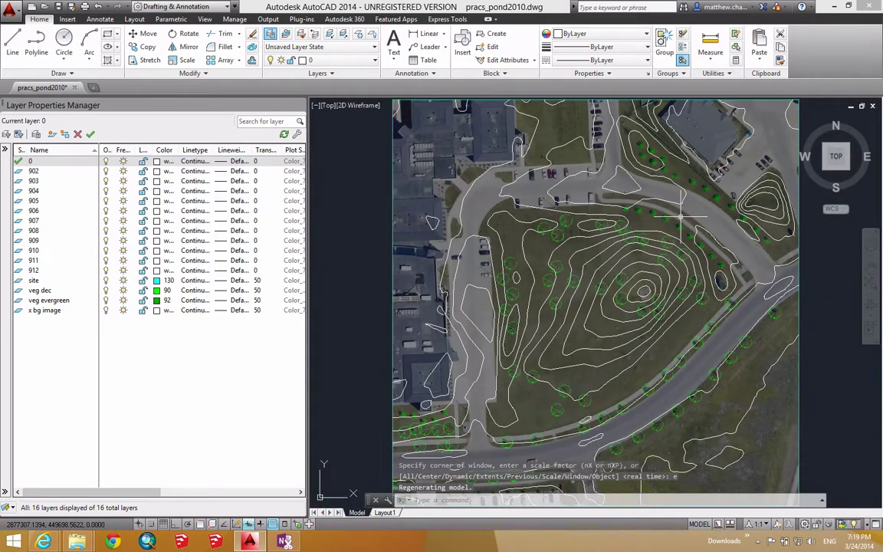
Step: Regenerate the drawing with REGEN to smooth the display of the deciduous tree symbols north of the pond
scroll(680, 217, up, 1)
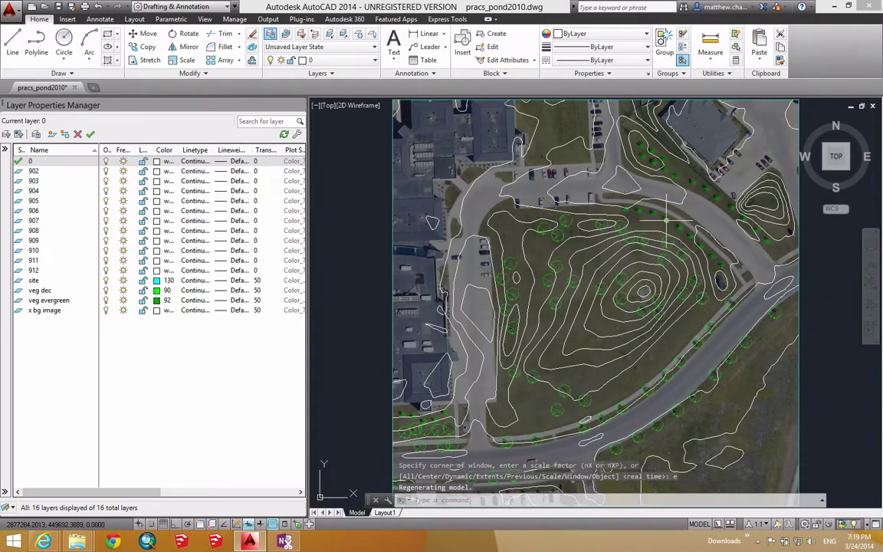
scroll(568, 221, up, 5)
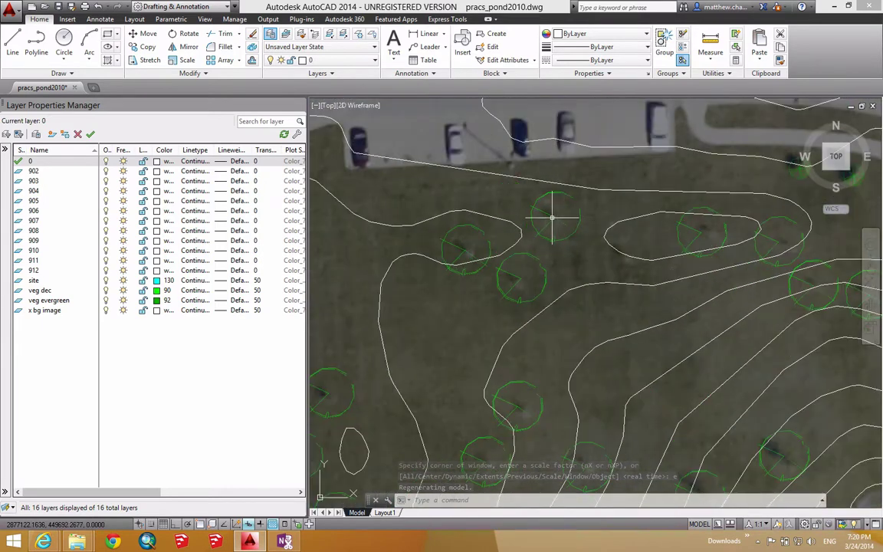
scroll(554, 220, up, 2)
scroll(508, 310, up, 2)
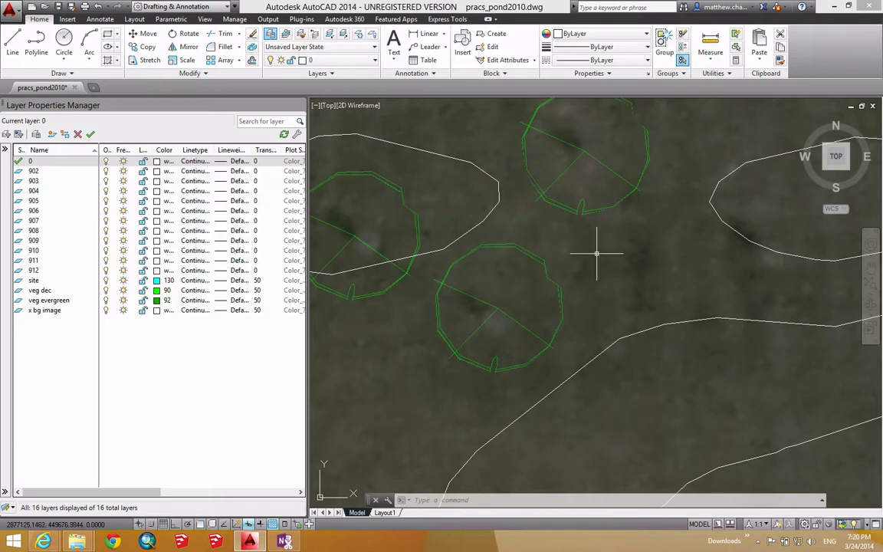
text(RE)
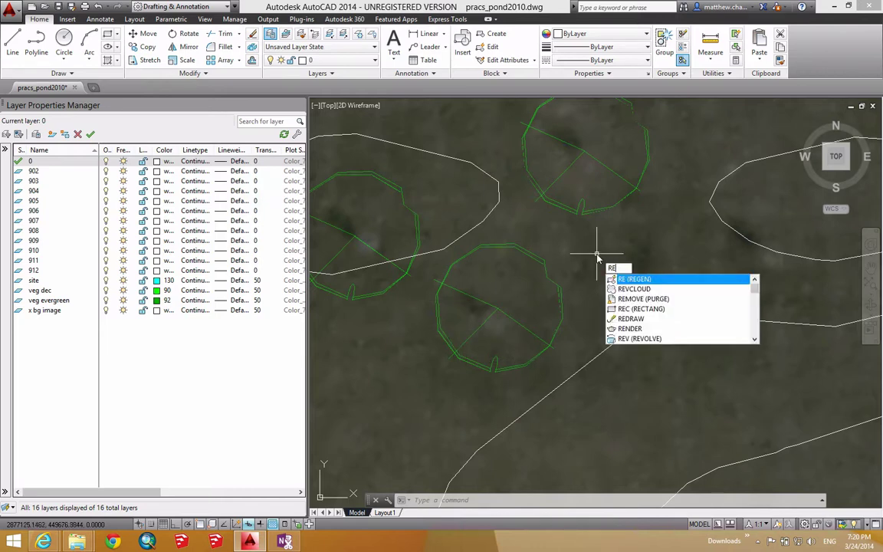
key(Return)
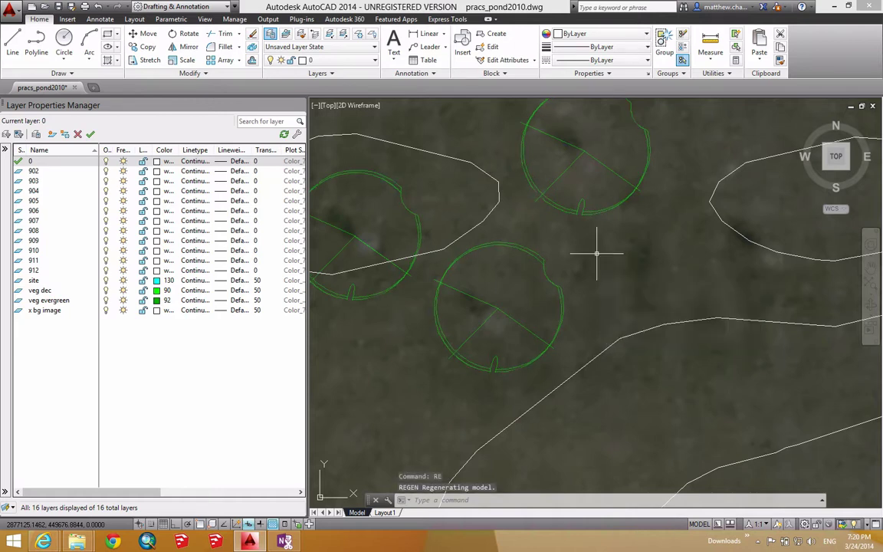
Step: Check the object type and layer of a tree symbol near the lawn's northern edge
scroll(596, 253, down, 6)
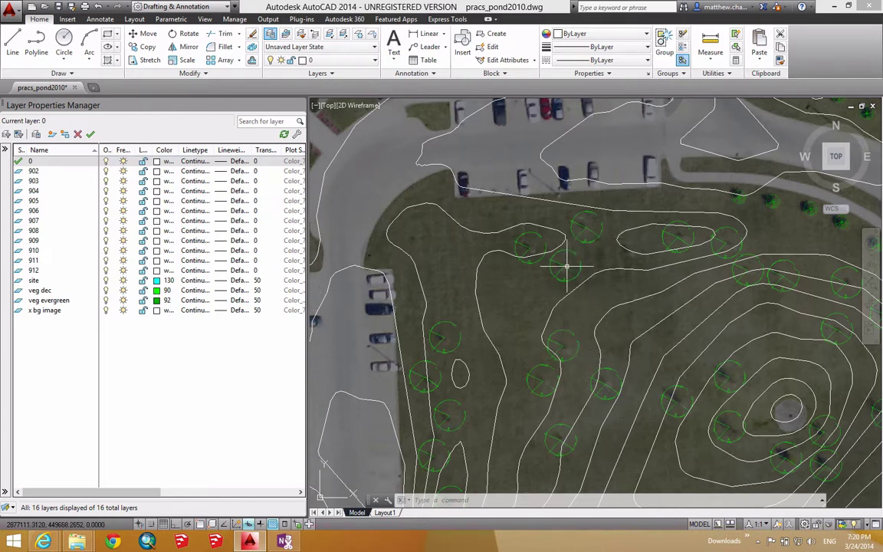
mouse_move(567, 267)
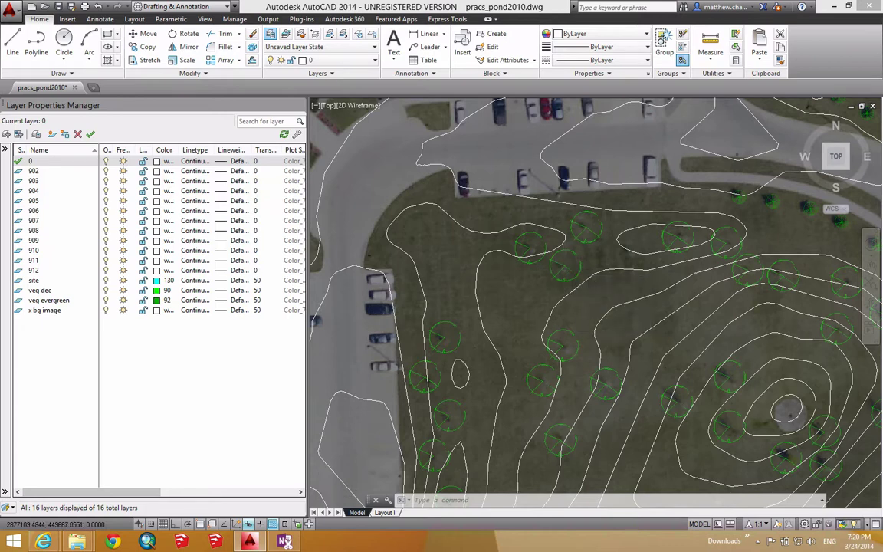
scroll(567, 266, up, 4)
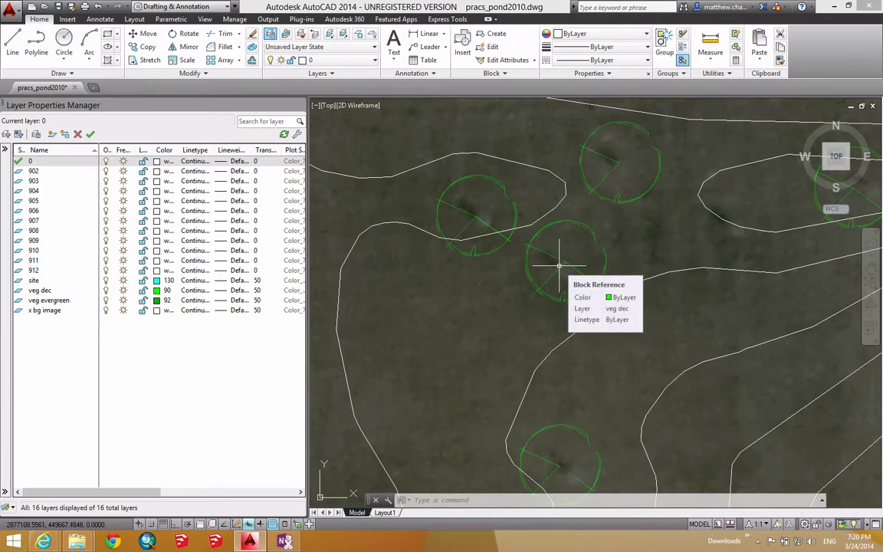
scroll(578, 263, down, 7)
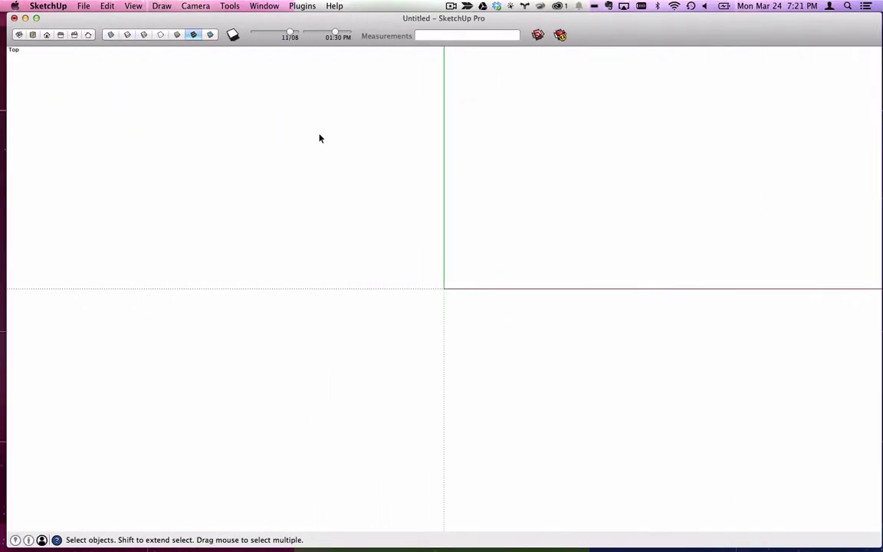
Step: Start importing an AutoCAD file into the empty SketchUp model and open the 2010 version folder in Downloads
click(84, 6)
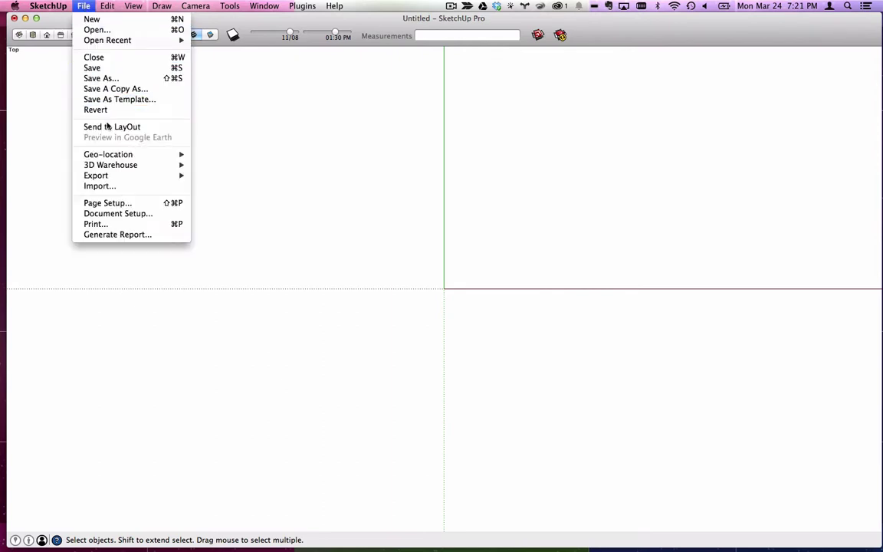
click(119, 186)
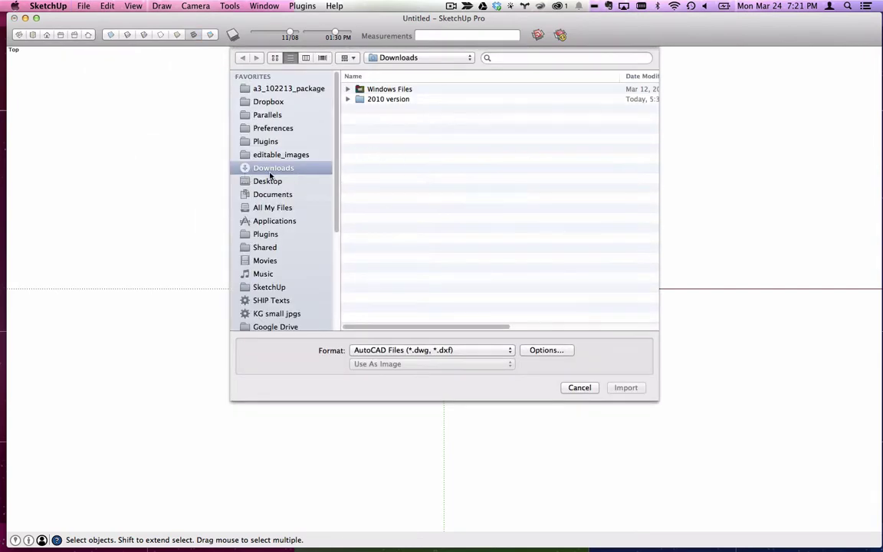
double_click(386, 99)
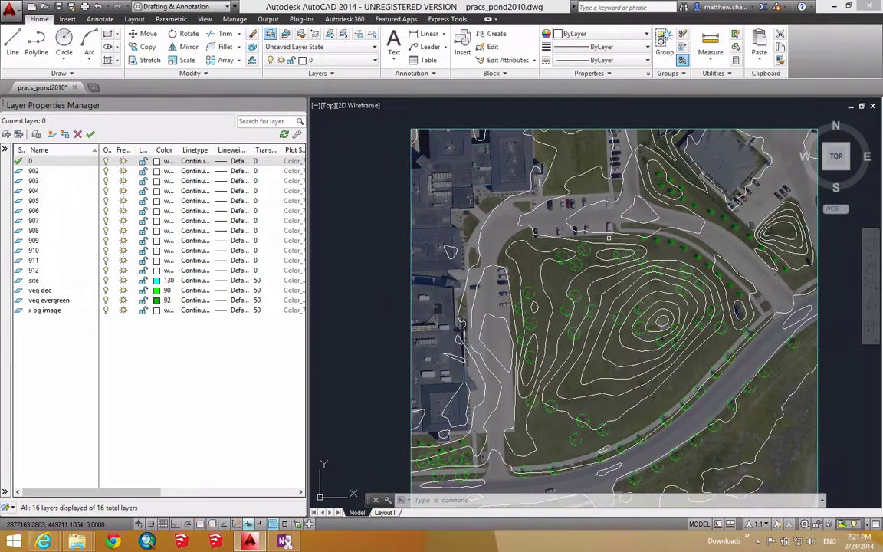
Step: Switch to the Blackboard course site in Internet Explorer and look through the In-Class Exercises
mouse_move(44, 541)
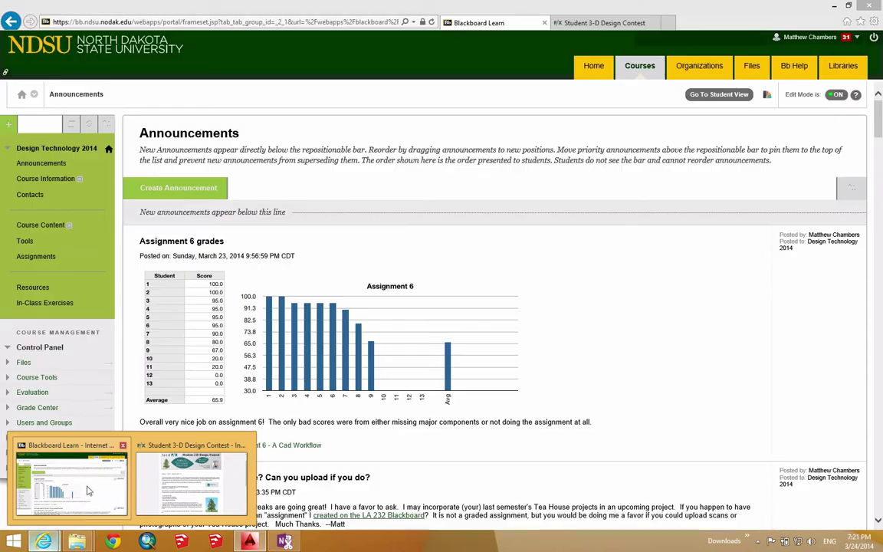
click(88, 491)
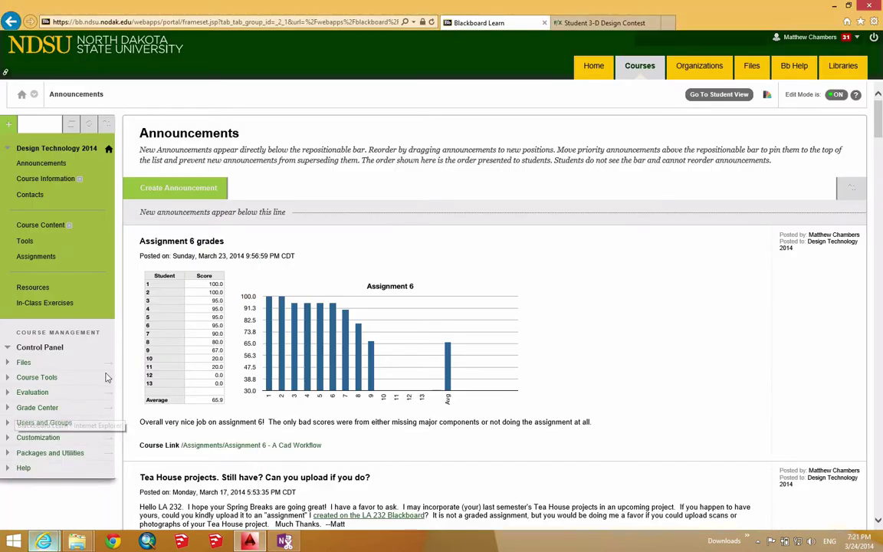
click(46, 303)
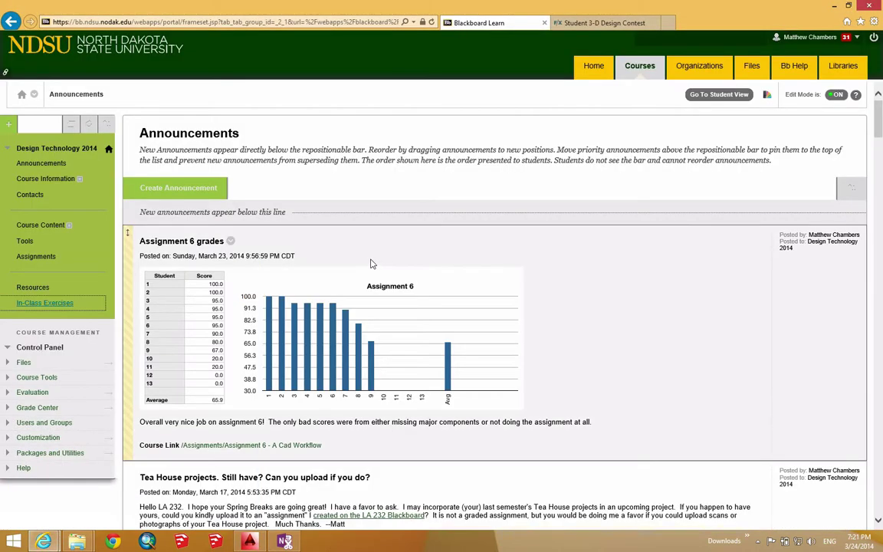
scroll(370, 264, down, 1)
scroll(370, 264, down, 1)
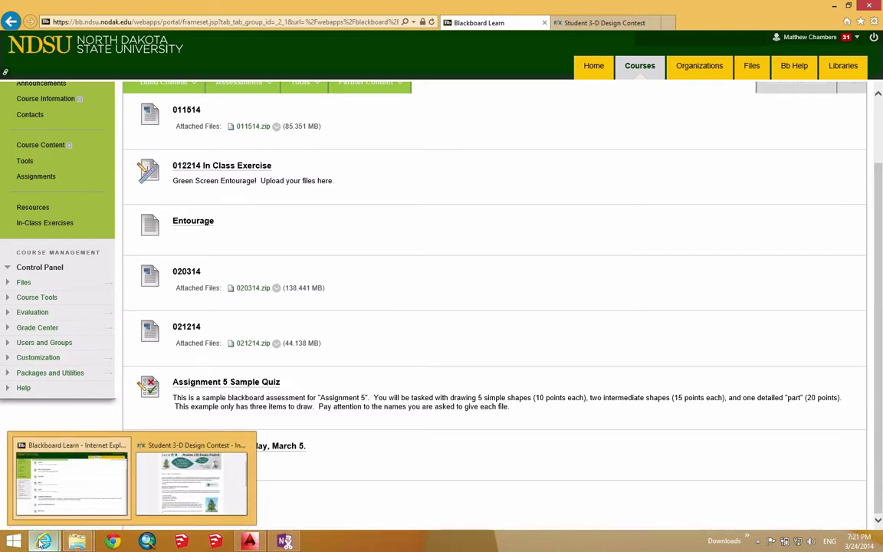
Step: Switch back to SketchUp and import pracs_pond.dwg, accepting the import results
key(ctrl+Left)
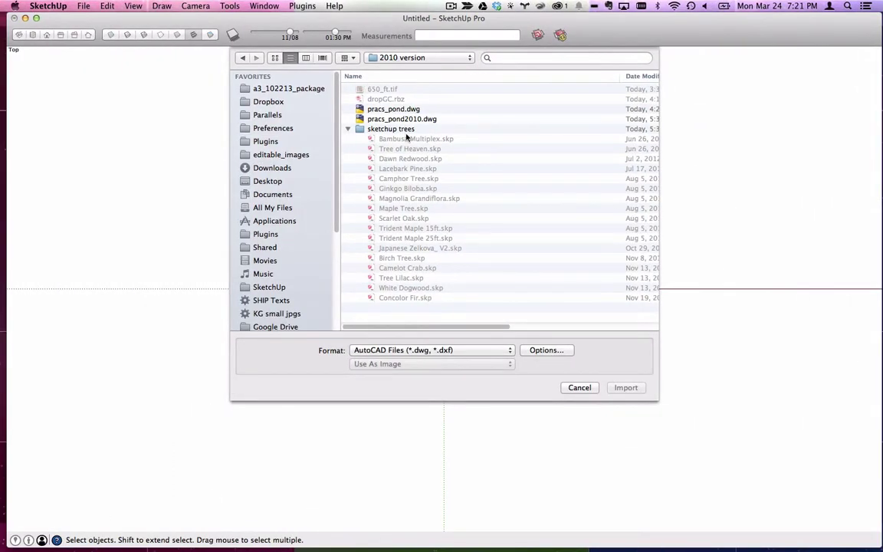
click(363, 108)
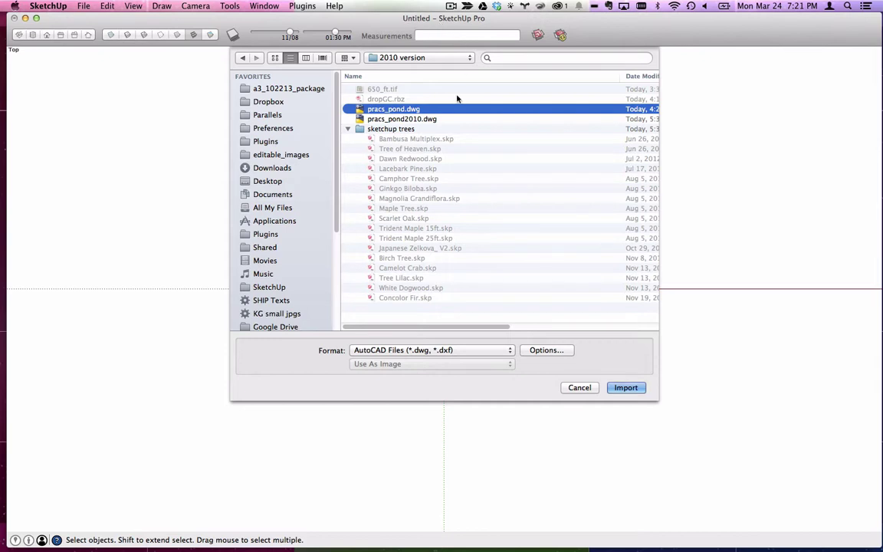
click(626, 391)
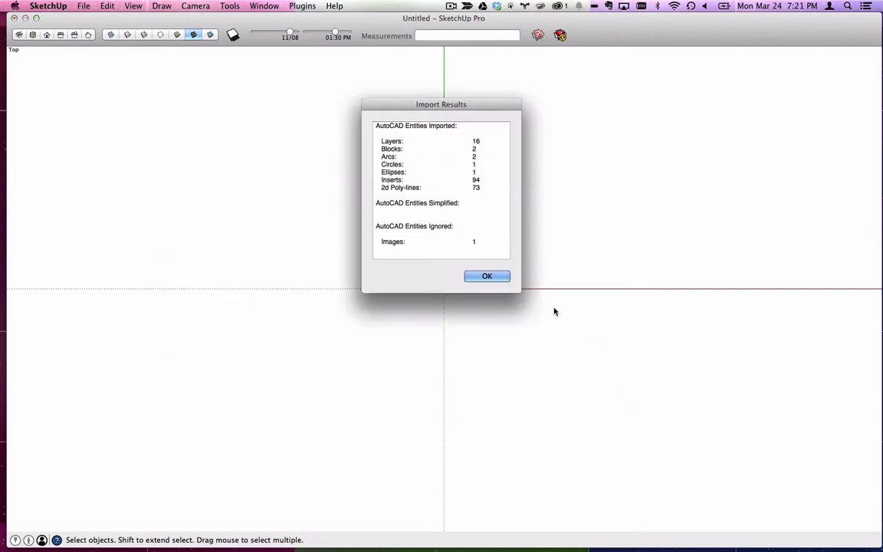
click(499, 276)
Step: Examine the imported contours, trees and site boundary from above and from an oblique 3D angle
scroll(521, 271, down, 1)
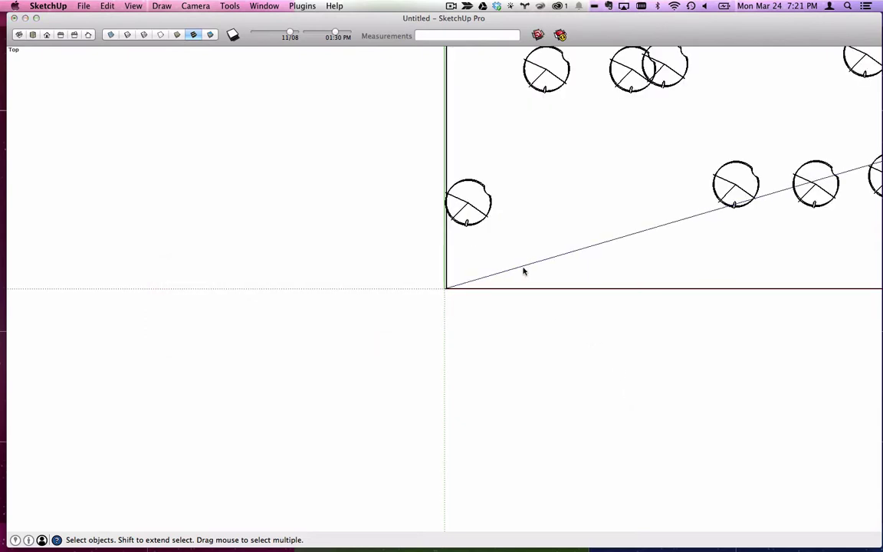
scroll(470, 212, down, 10)
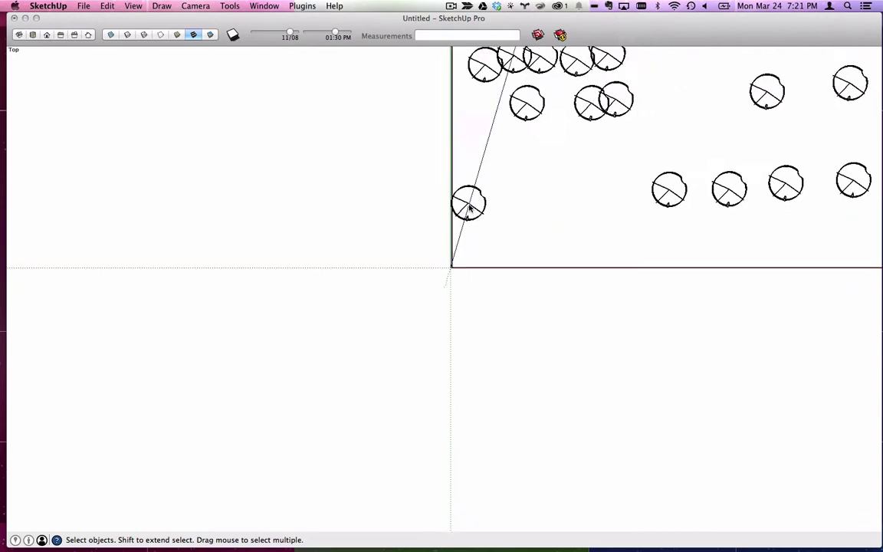
scroll(467, 207, up, 10)
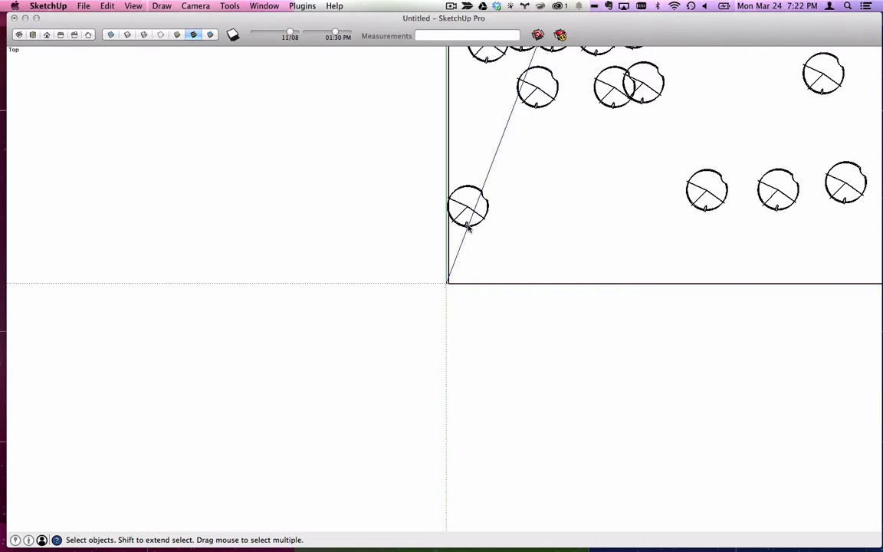
scroll(469, 228, down, 10)
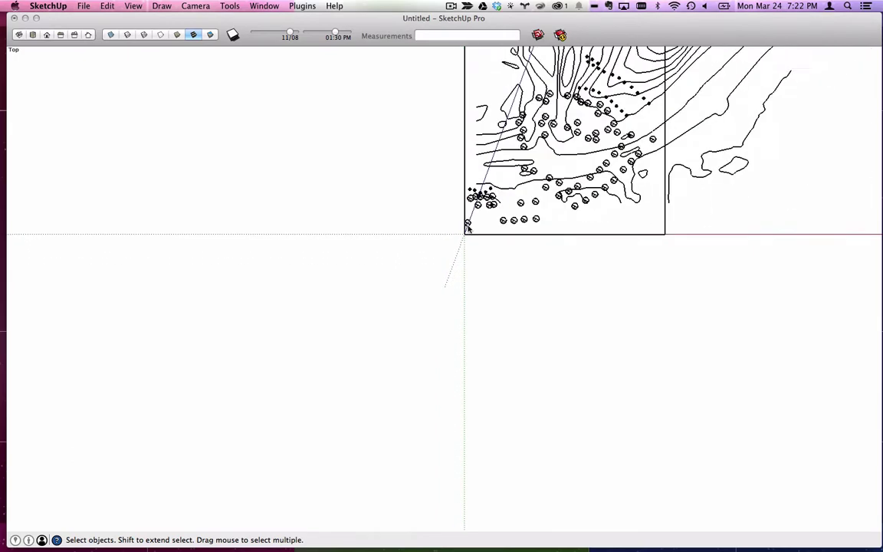
scroll(468, 228, down, 3)
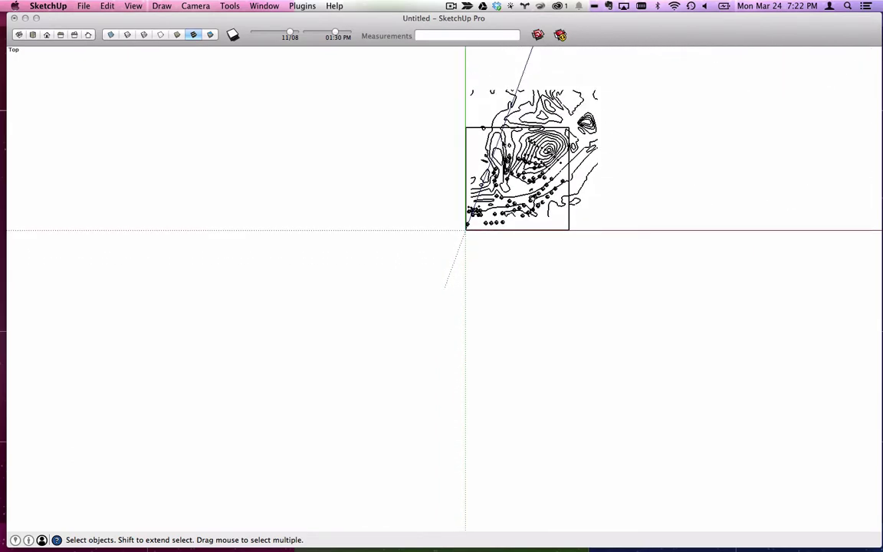
middle_drag(466, 228, 477, 287)
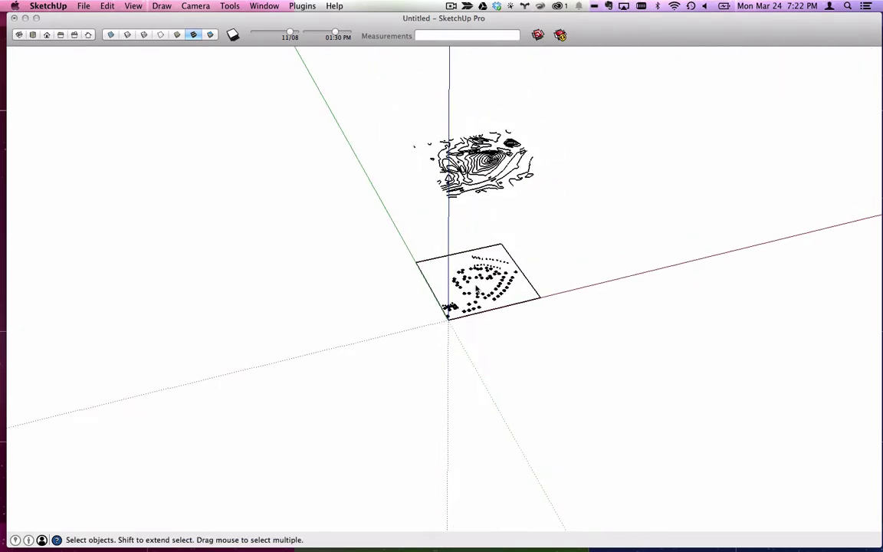
scroll(491, 277, up, 3)
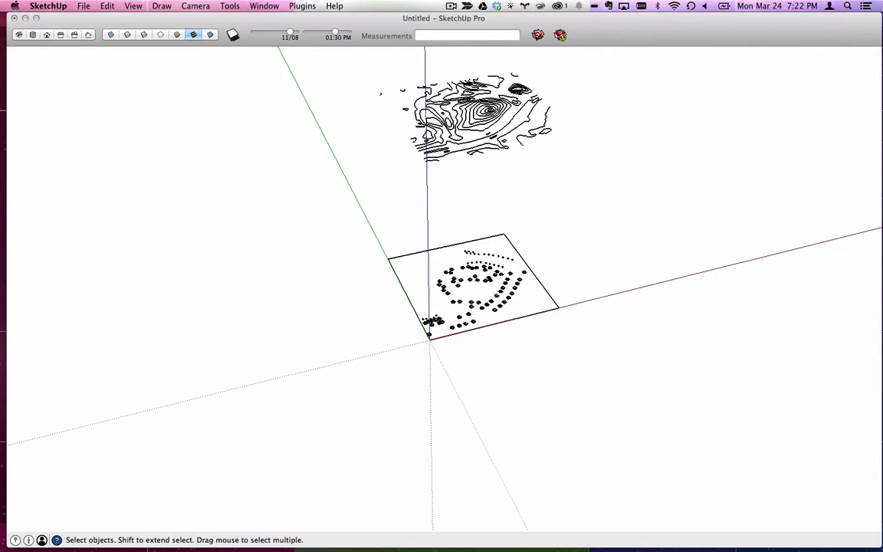
Step: Measure the far edge of the square site boundary from corner to corner with the Tape Measure tool
drag(313, 78, 118, 76)
click(109, 268)
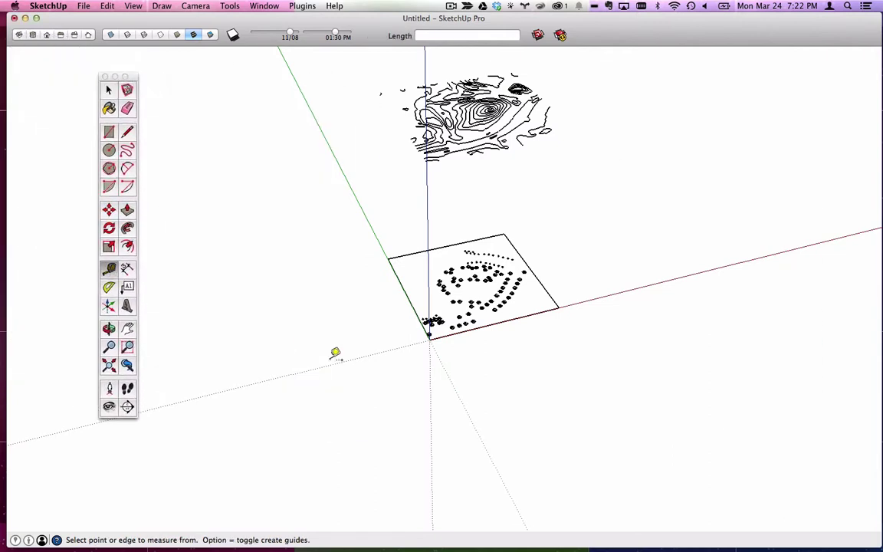
click(389, 256)
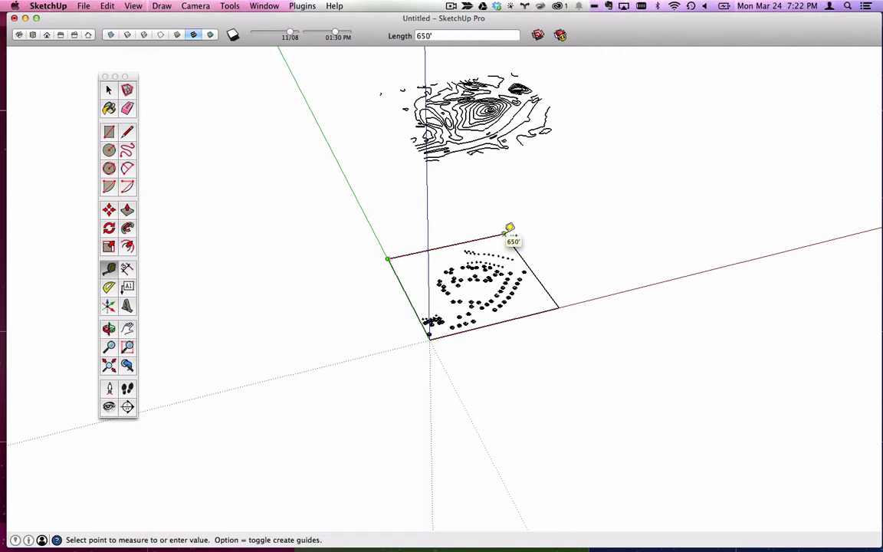
Step: Switch to AutoCAD and measure the north edge of the site boundary from corner endpoint to corner endpoint with the DIST command
key(super+Tab)
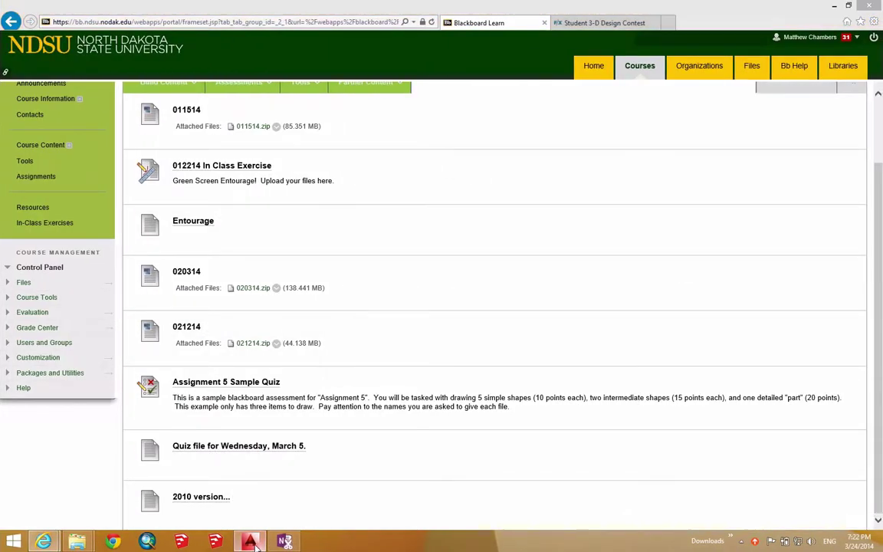
click(253, 542)
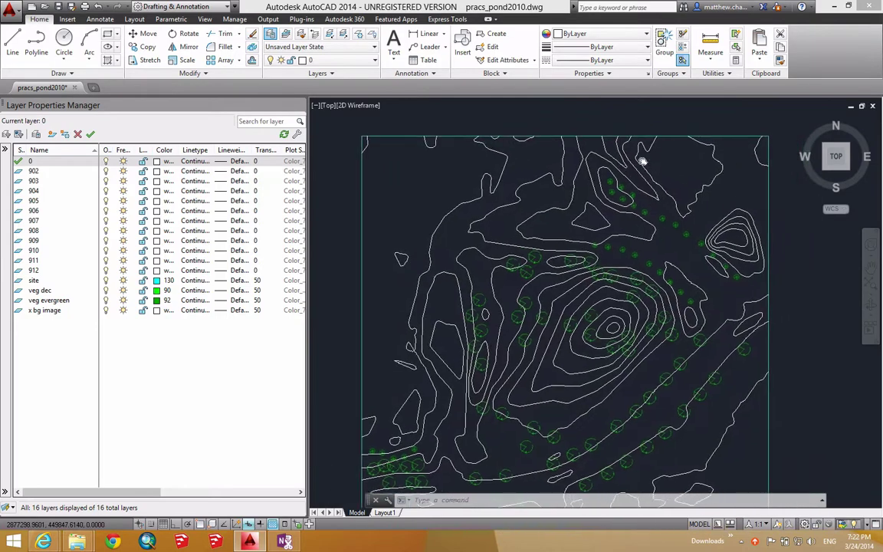
middle_drag(643, 161, 622, 182)
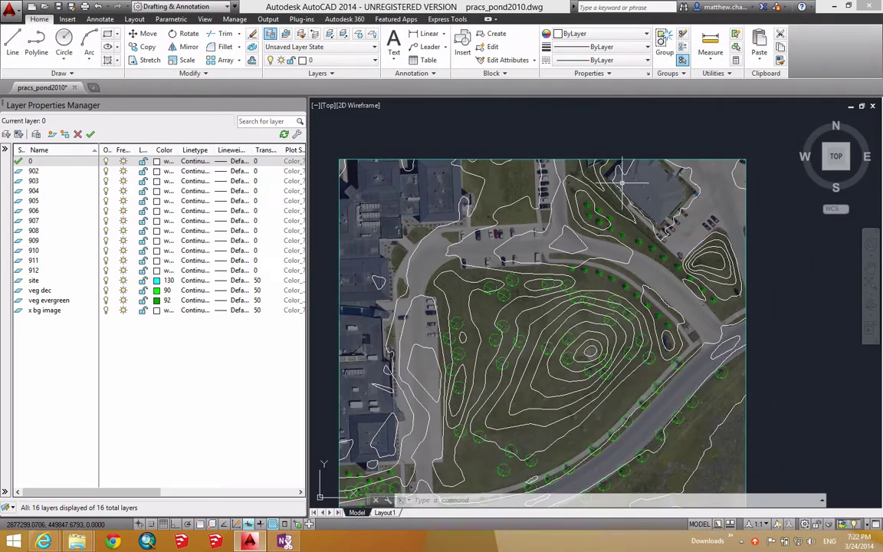
text(di)
key(Return)
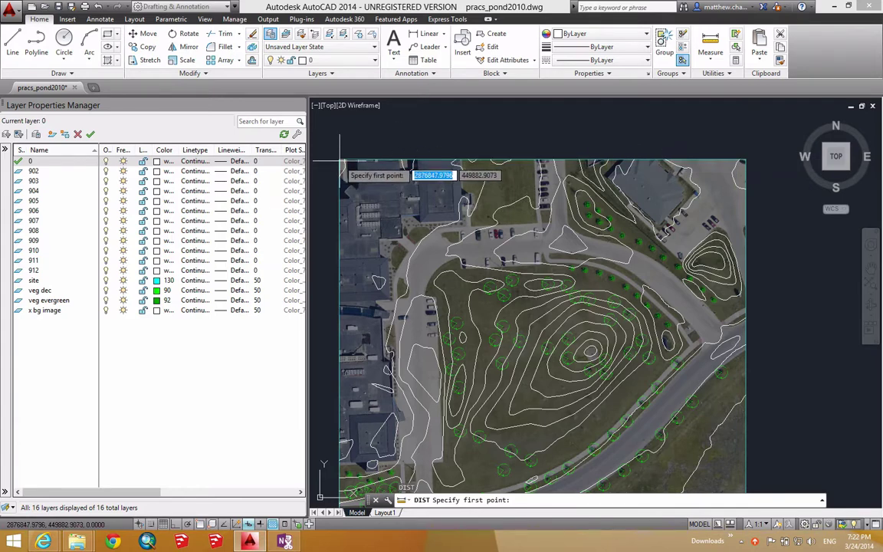
click(340, 161)
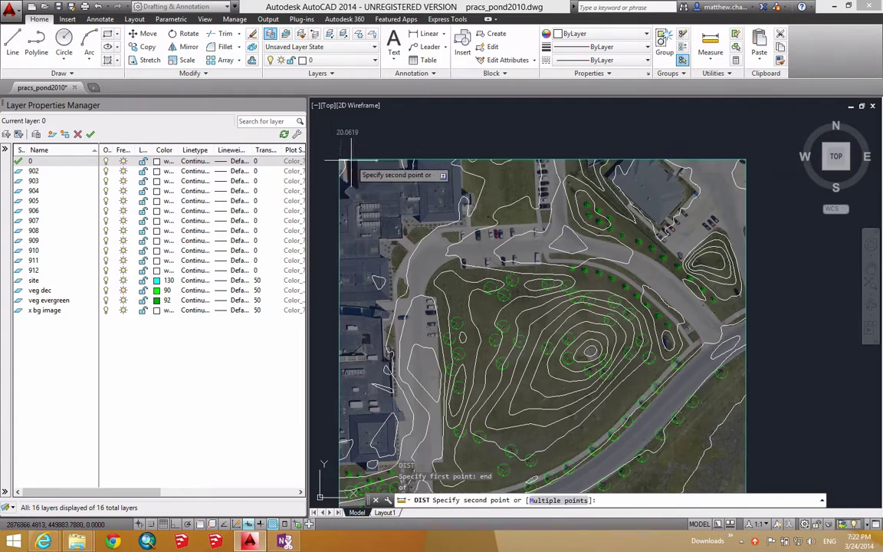
text(end)
key(Return)
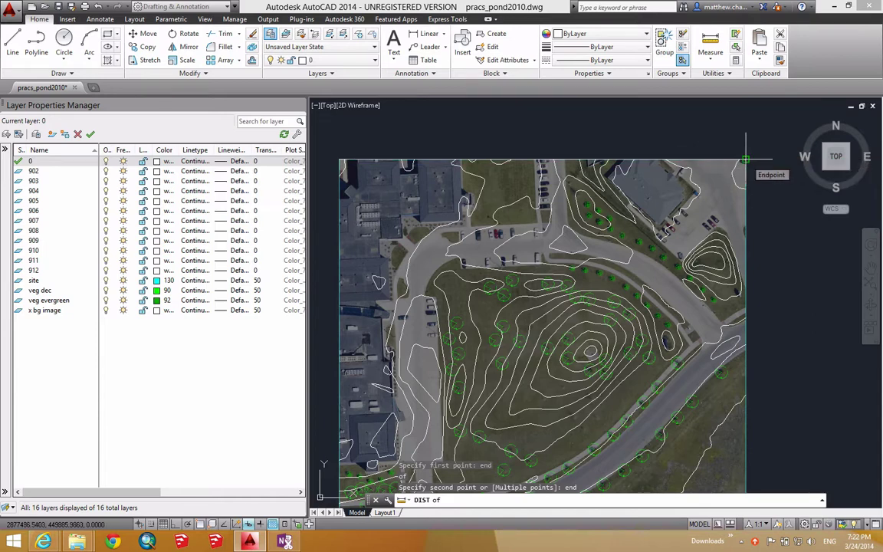
click(745, 160)
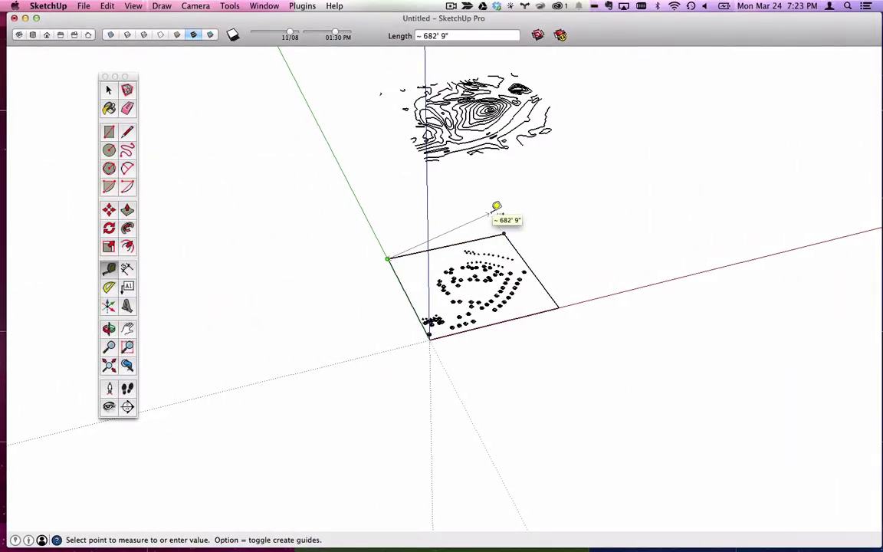
Step: In SketchUp, import 650_ft.tif for use as an image, with the format set to All Supported Image Types
mouse_move(483, 239)
middle_down()
mouse_move(481, 103)
mouse_move(507, 183)
mouse_move(496, 228)
mouse_move(500, 222)
middle_up()
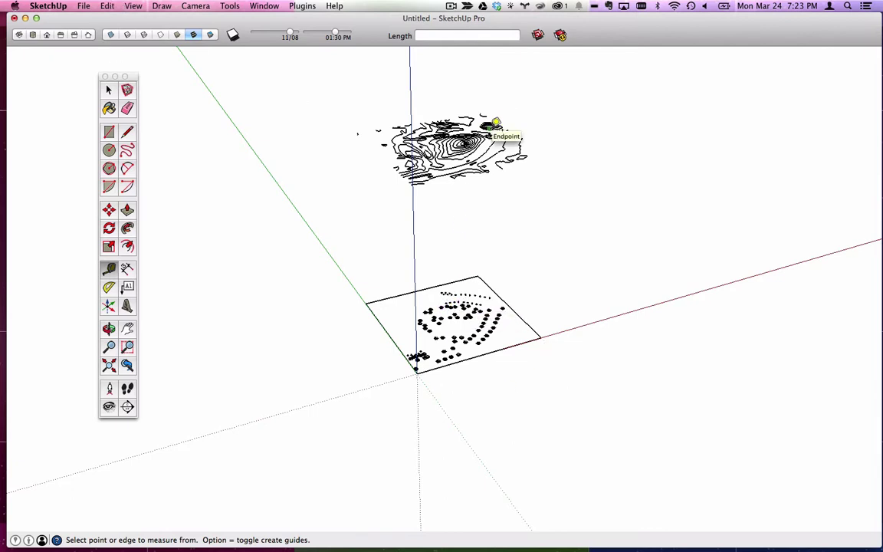
click(83, 6)
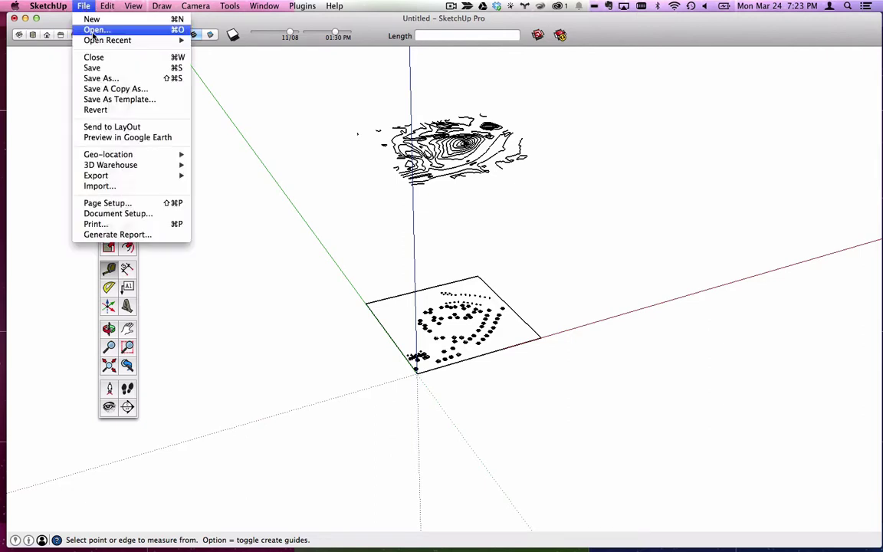
mouse_move(95, 41)
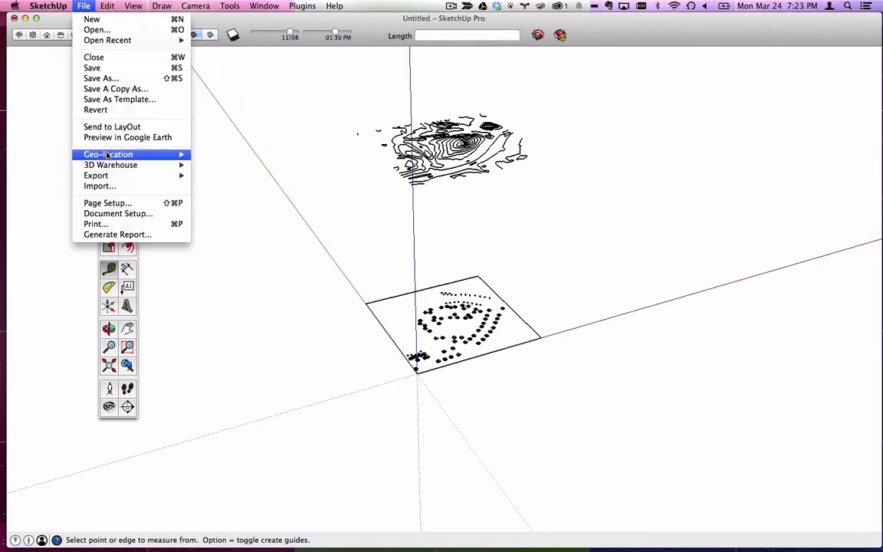
click(112, 187)
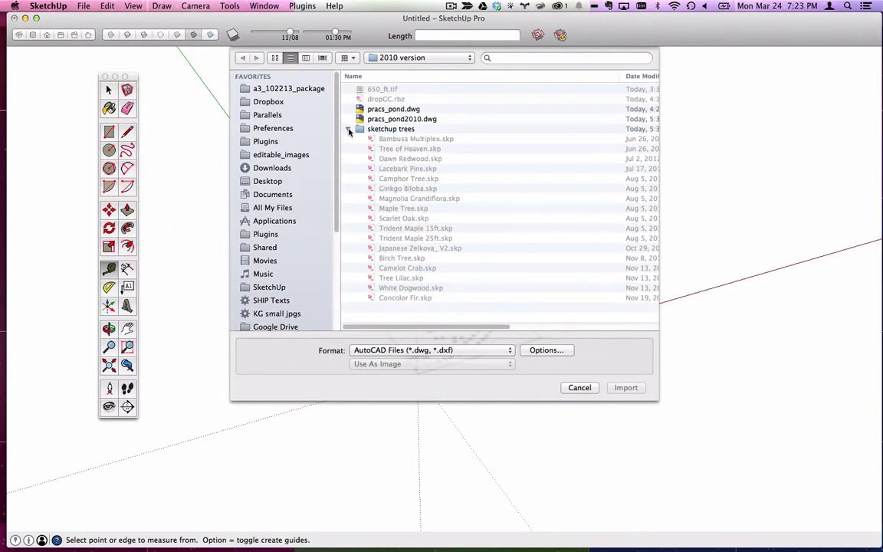
click(348, 130)
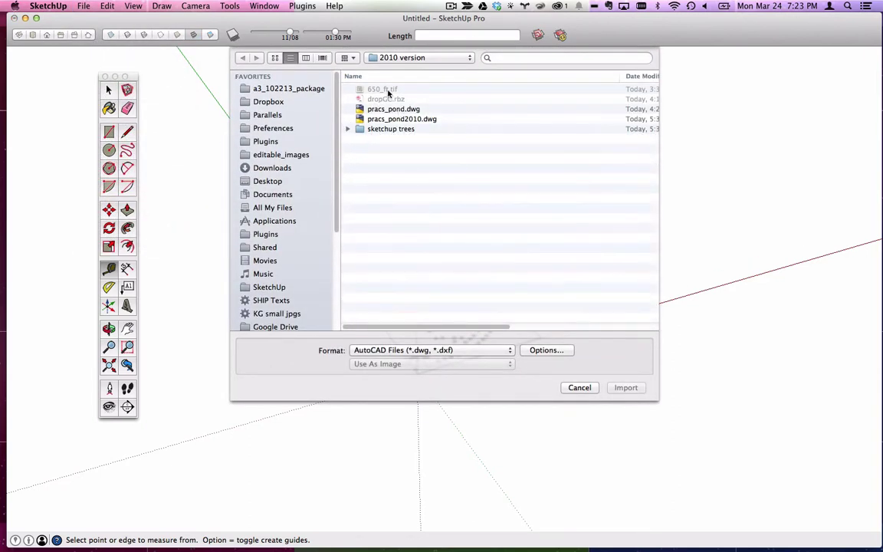
click(474, 354)
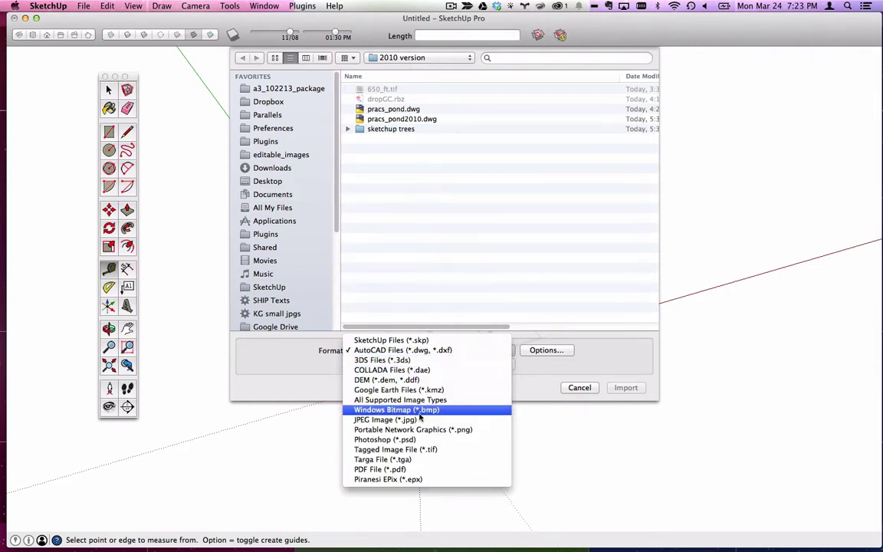
click(400, 400)
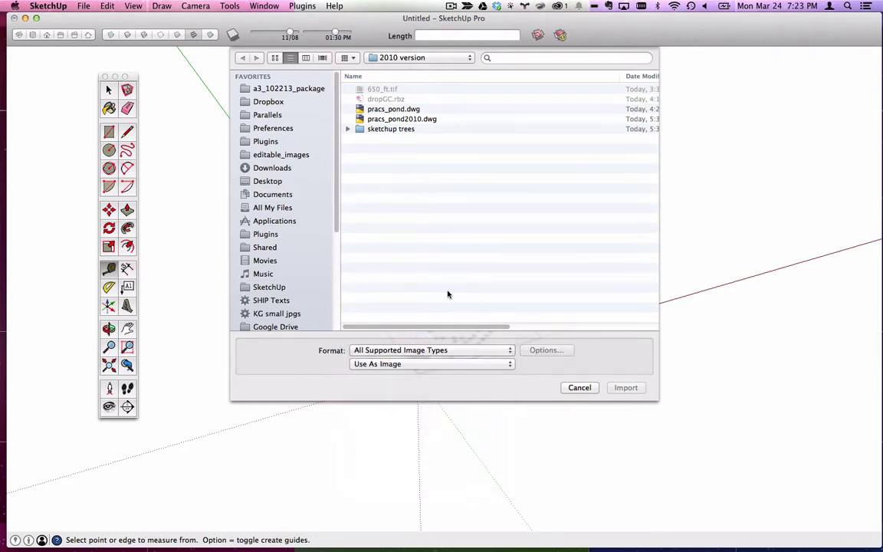
click(406, 365)
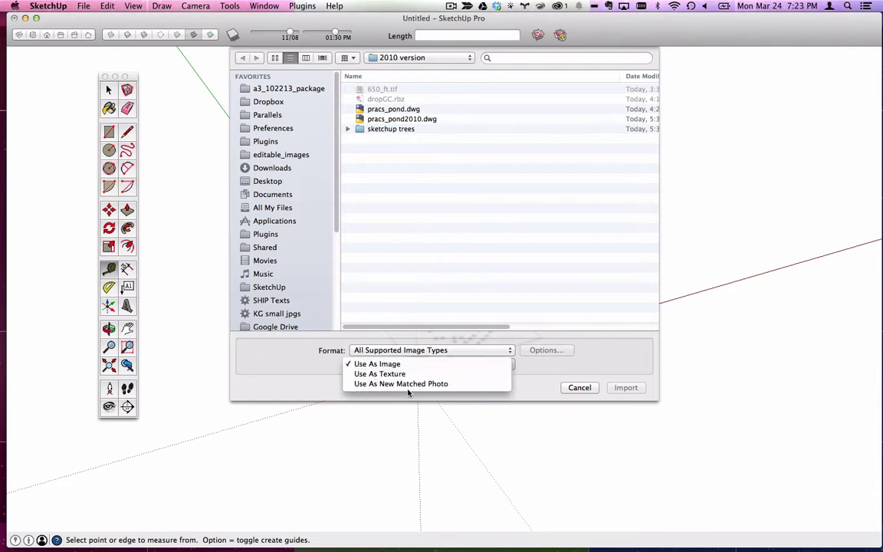
click(377, 363)
click(388, 91)
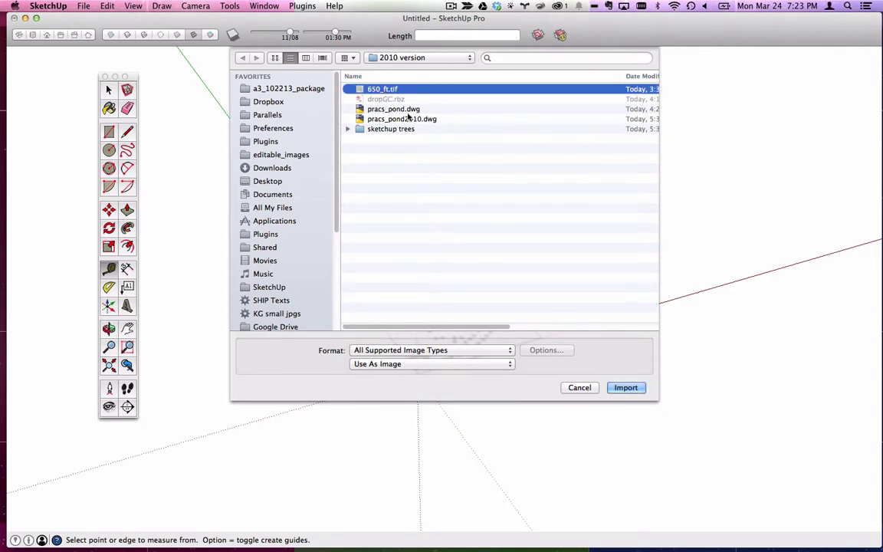
click(626, 387)
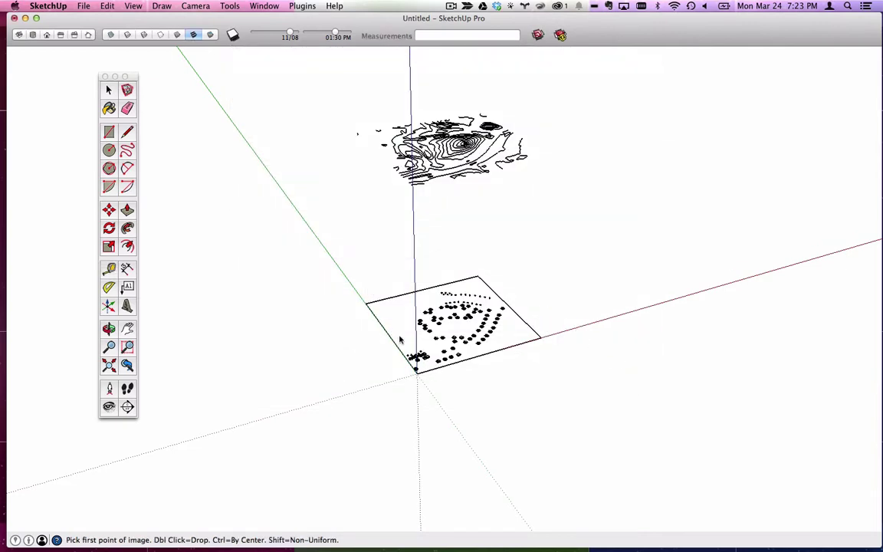
Step: Place the aerial image from the origin to the diagonally opposite corner of the site boundary, with a width of 650'
click(418, 374)
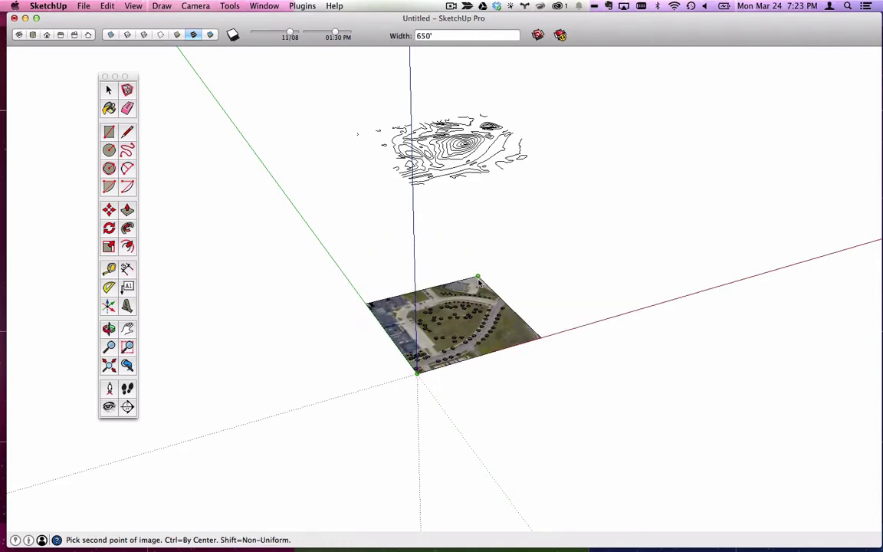
click(479, 282)
key(t)
scroll(481, 280, up, 3)
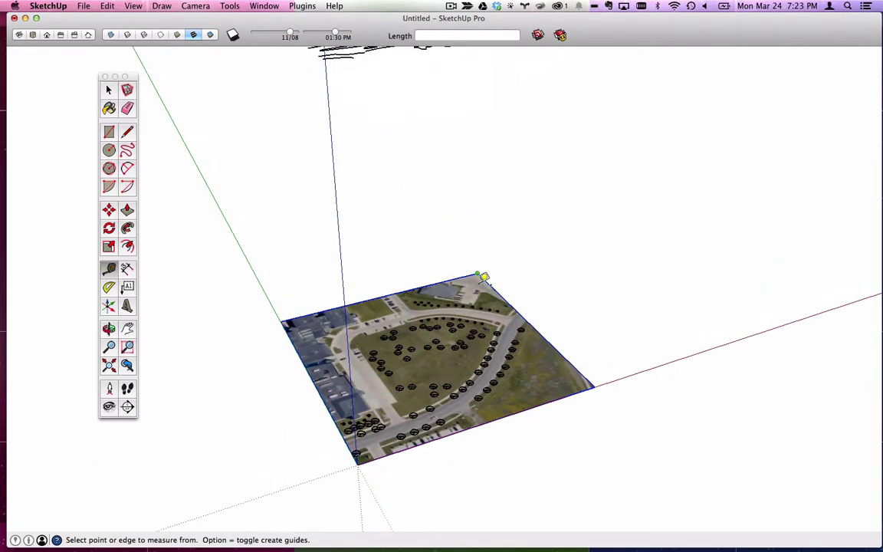
scroll(384, 307, down, 3)
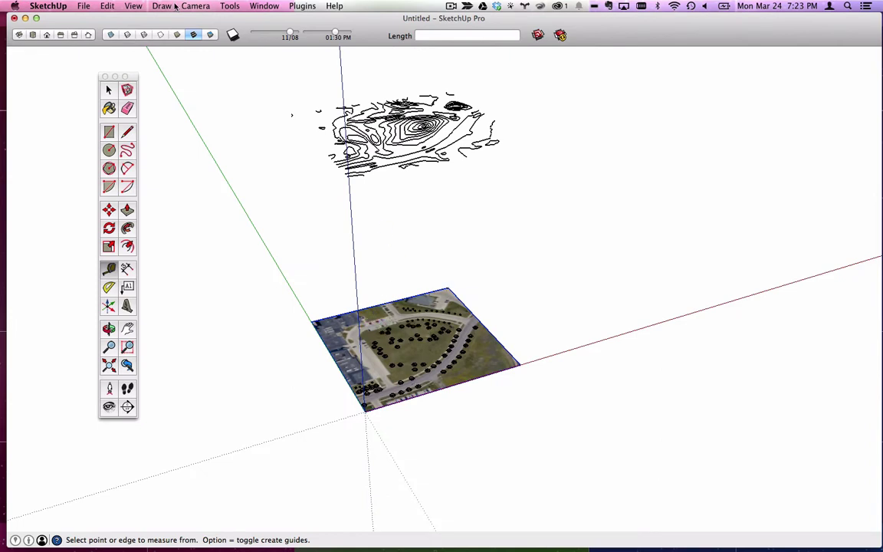
Step: Change the camera to Parallel Projection and view the model from the top
click(132, 6)
mouse_move(157, 5)
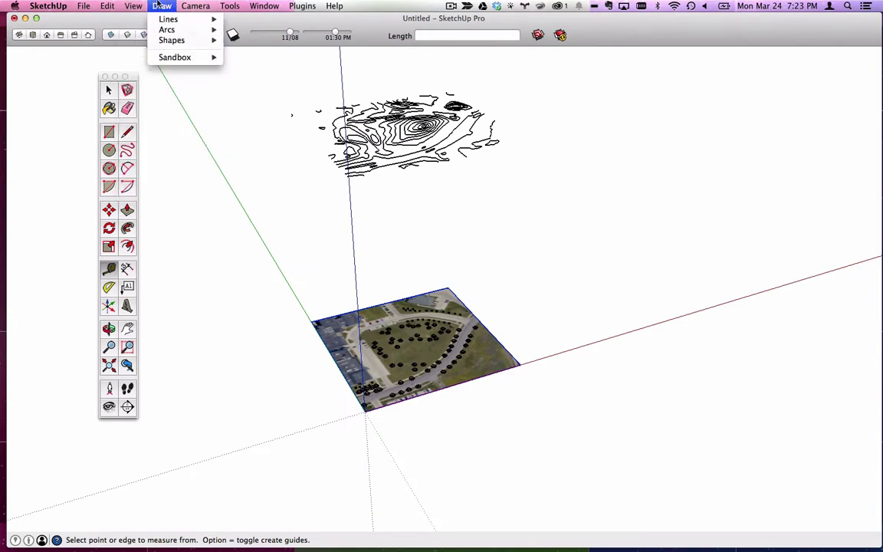
mouse_move(196, 5)
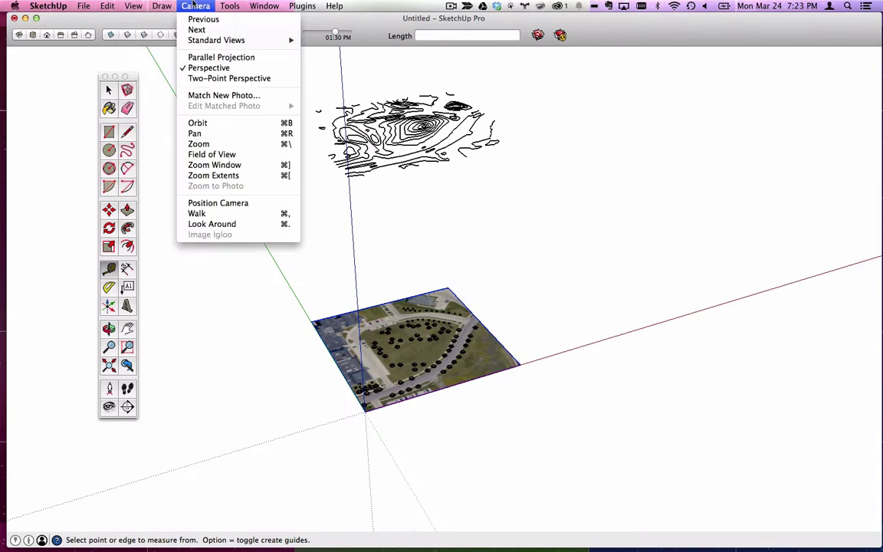
click(220, 58)
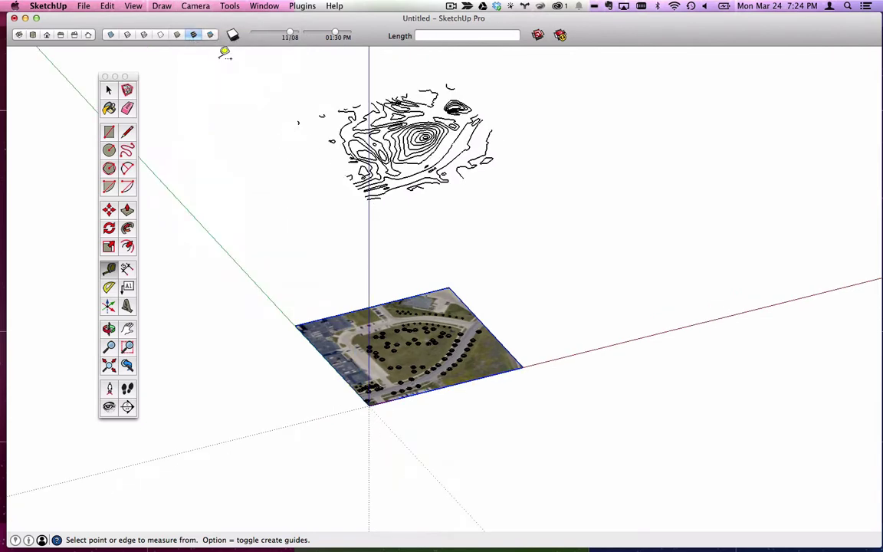
click(33, 35)
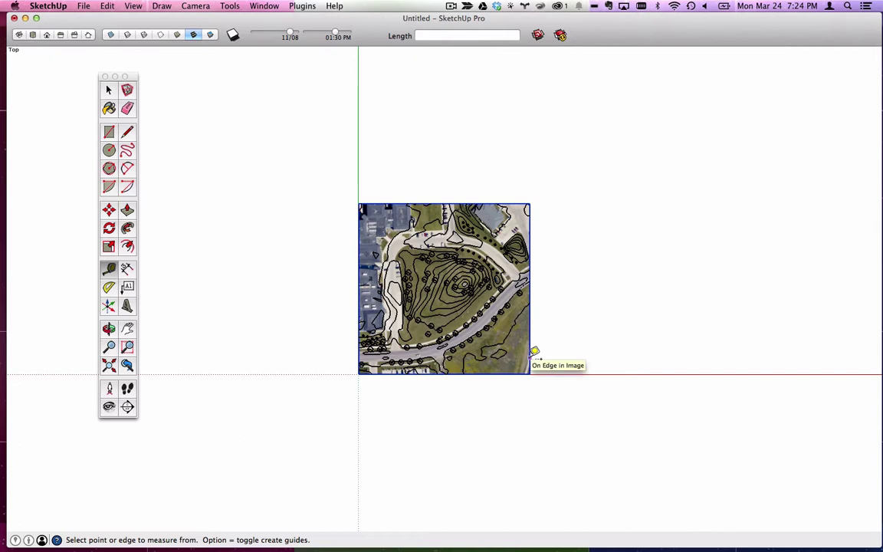
scroll(414, 292, up, 1)
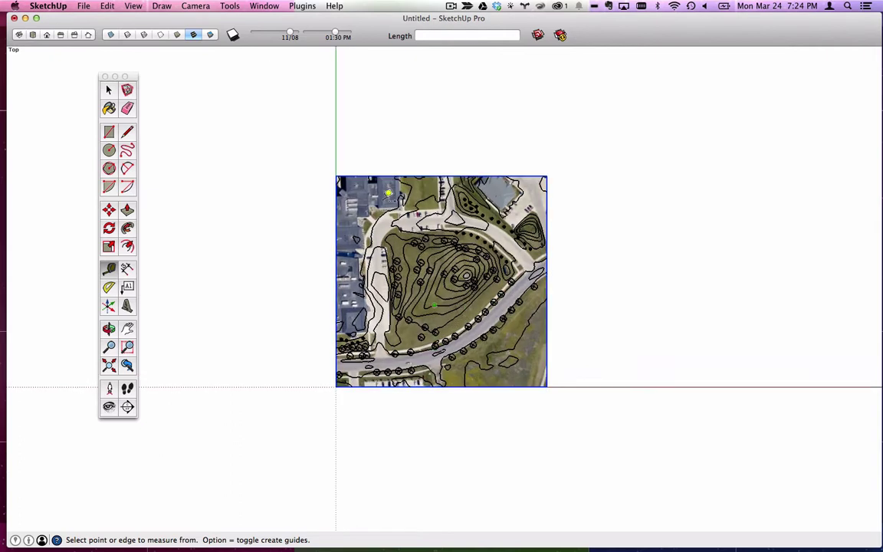
Step: Turn off the Profiles edge style and check the contour and tree lines against the aerial image from above and obliquely
click(83, 5)
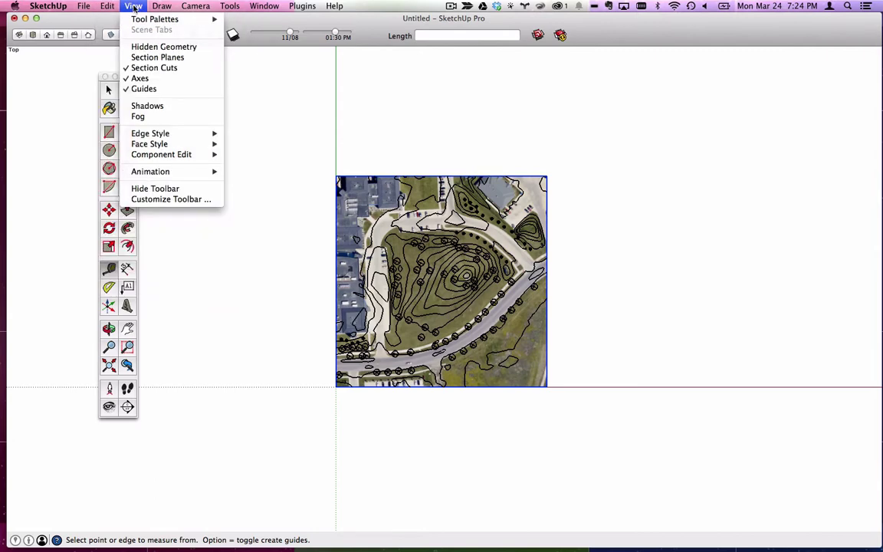
mouse_move(158, 134)
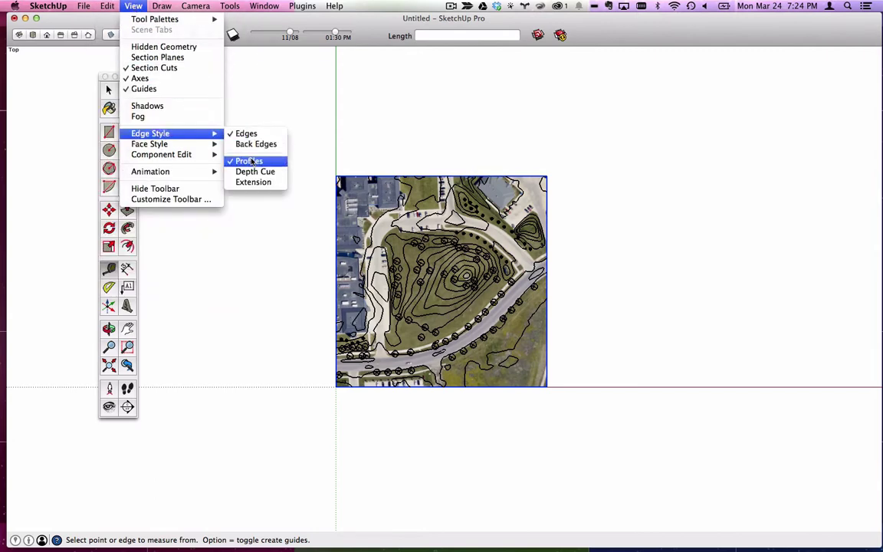
click(243, 161)
scroll(466, 281, up, 4)
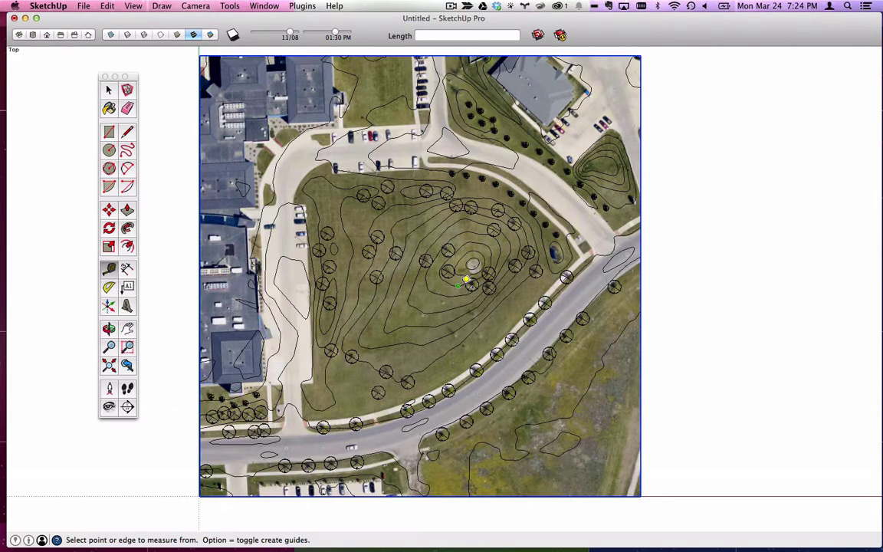
scroll(466, 280, down, 2)
scroll(464, 281, down, 3)
middle_drag(416, 366, 528, 357)
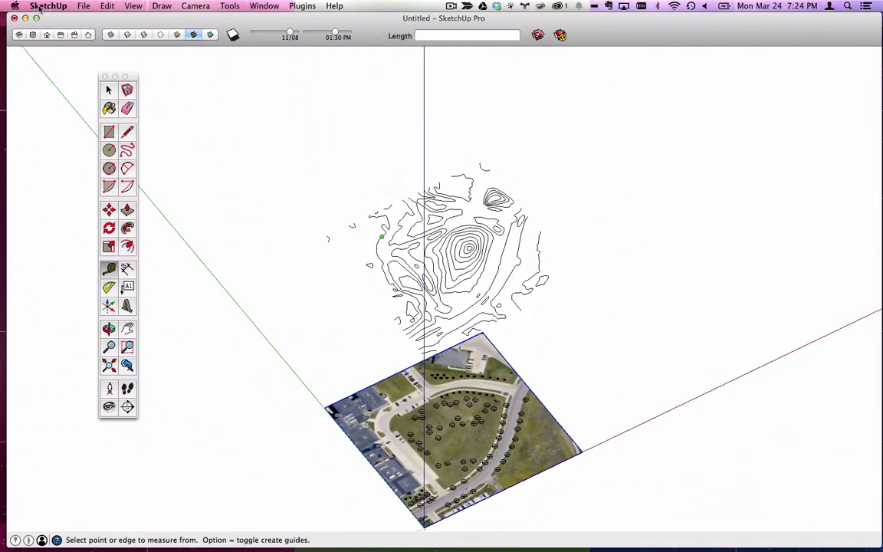
Step: Move the selected aerial image vertically off the site boundary and trees, towards the contour lines
click(110, 91)
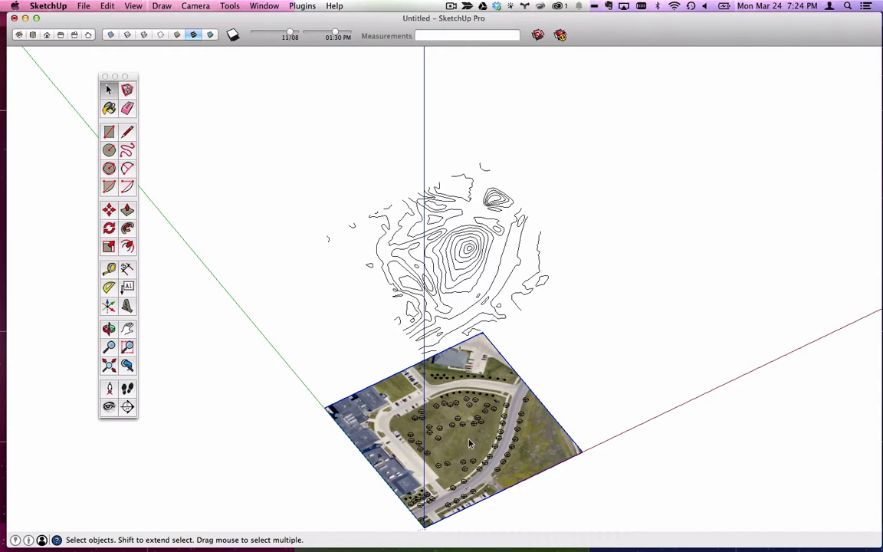
middle_drag(470, 443, 464, 258)
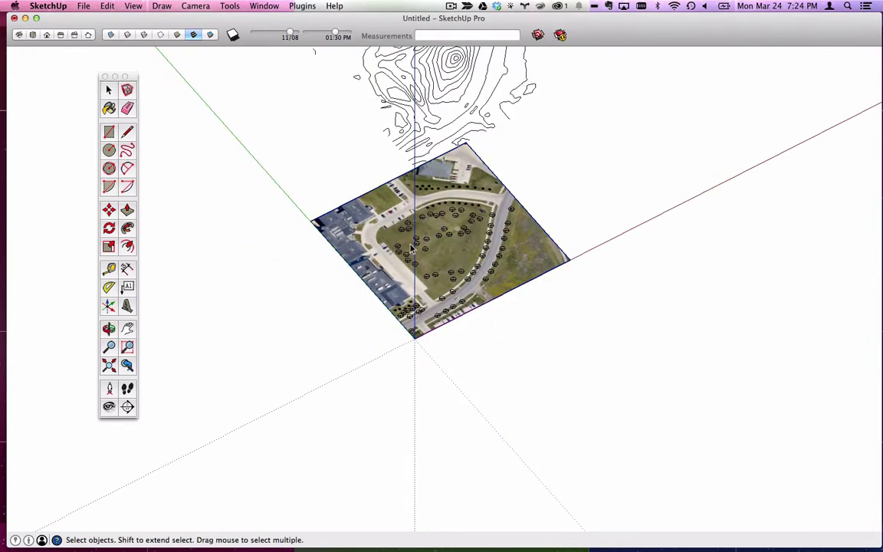
middle_drag(413, 248, 446, 260)
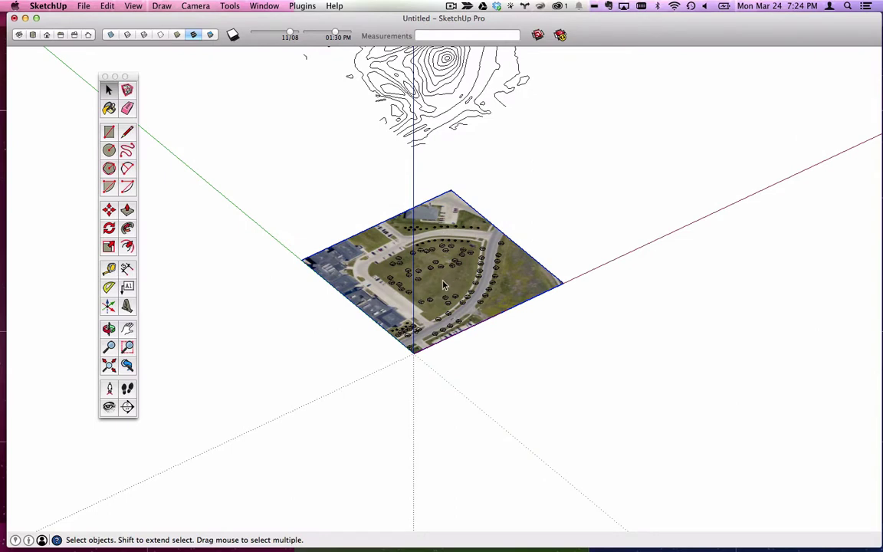
click(109, 210)
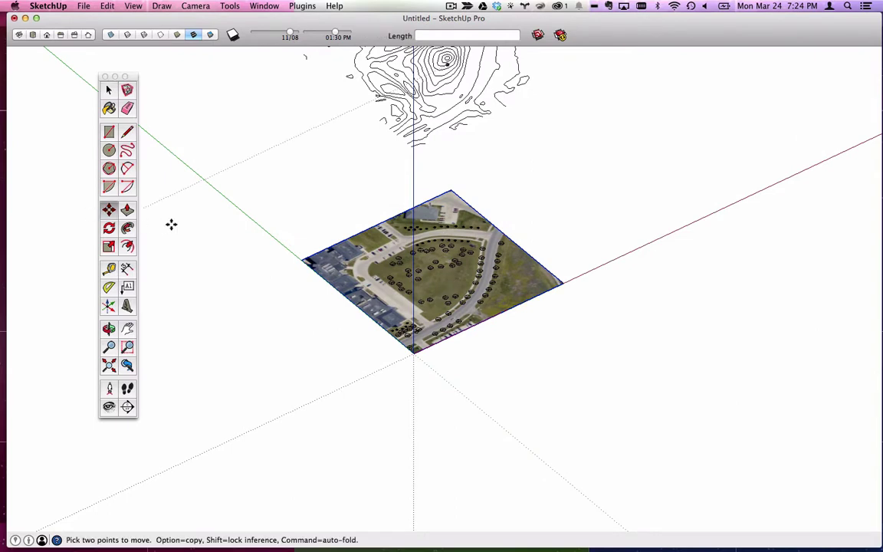
click(291, 264)
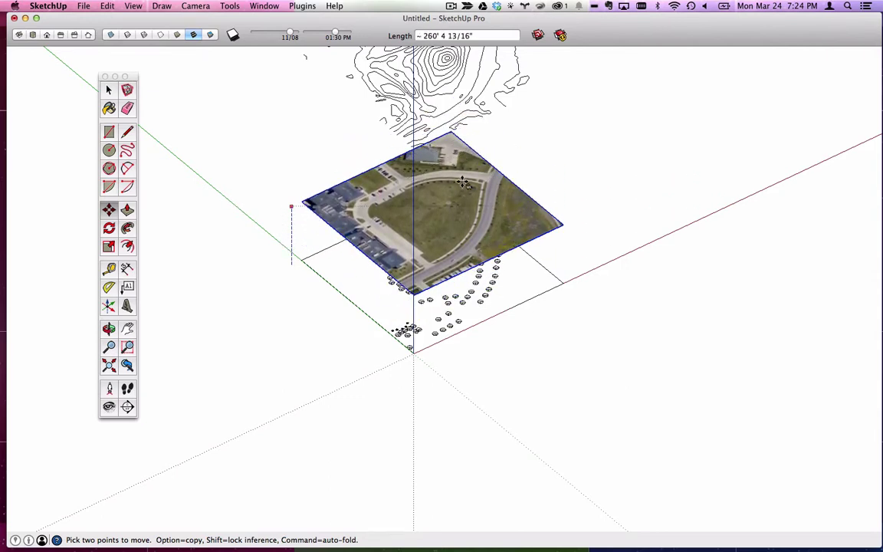
middle_drag(552, 303, 418, 126)
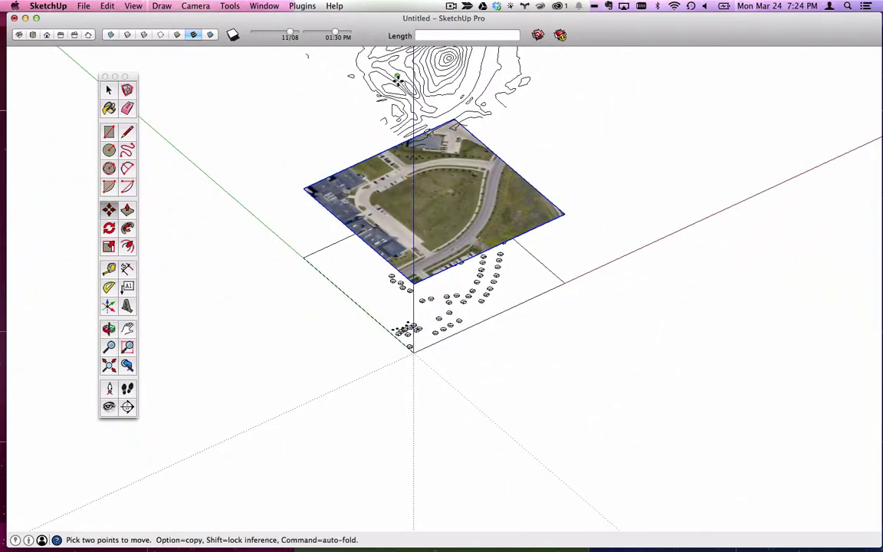
Step: Explode the selected aerial image into an editable textured face
click(33, 35)
middle_drag(410, 400, 511, 167)
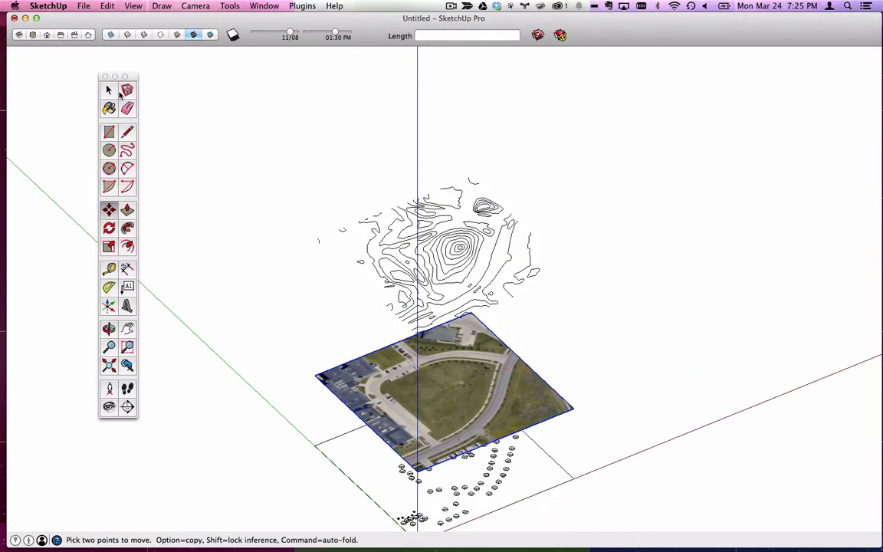
click(109, 91)
right_click(482, 368)
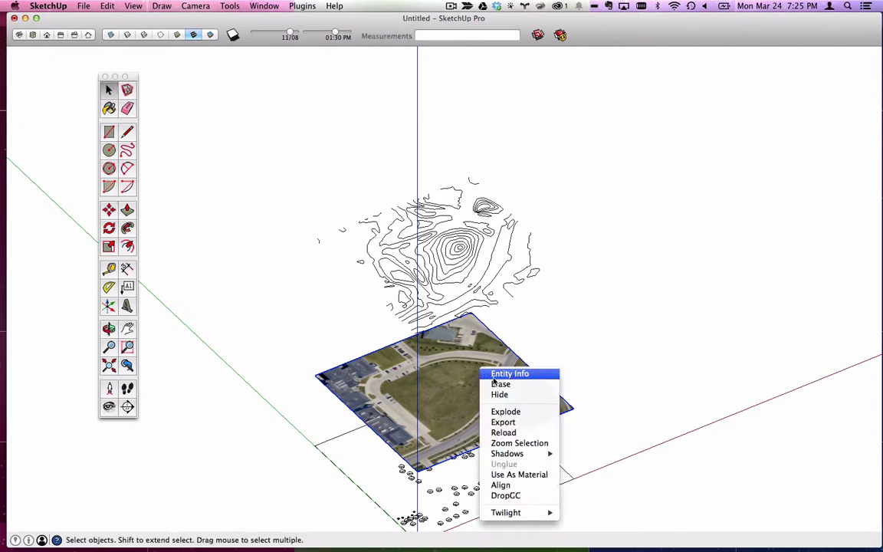
click(515, 414)
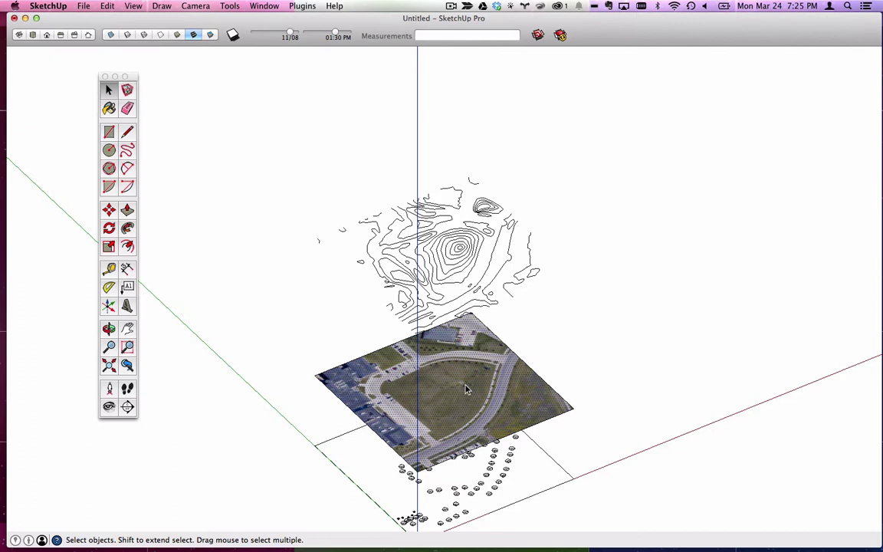
Step: Group the exploded aerial image face with its edges, and open and close the group to check it
scroll(452, 415, up, 2)
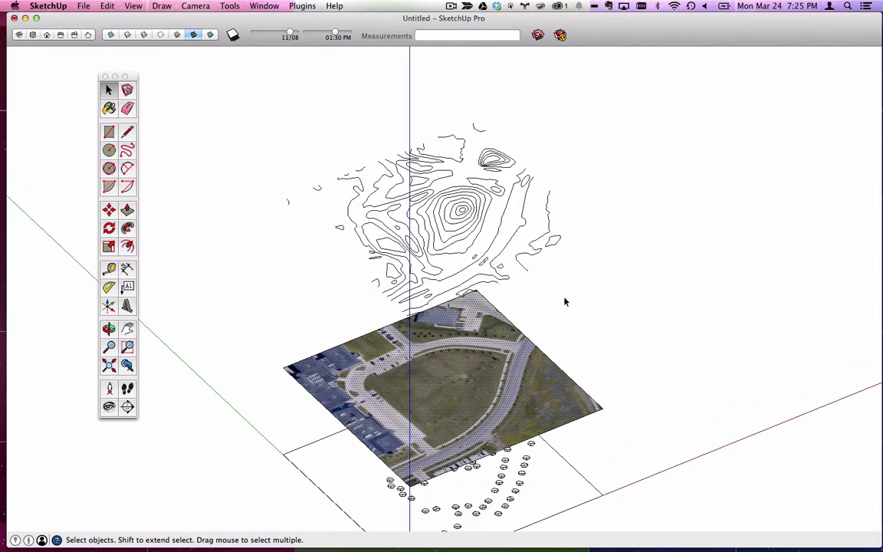
right_click(456, 361)
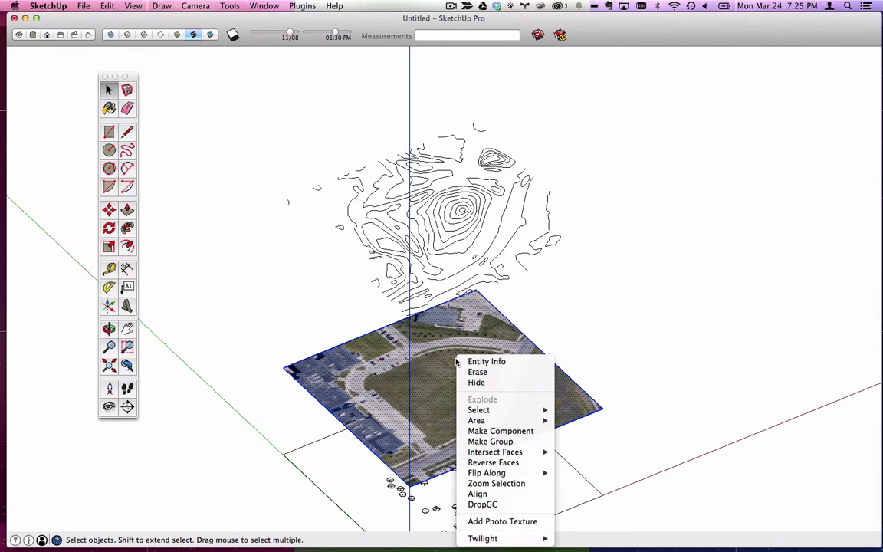
click(512, 442)
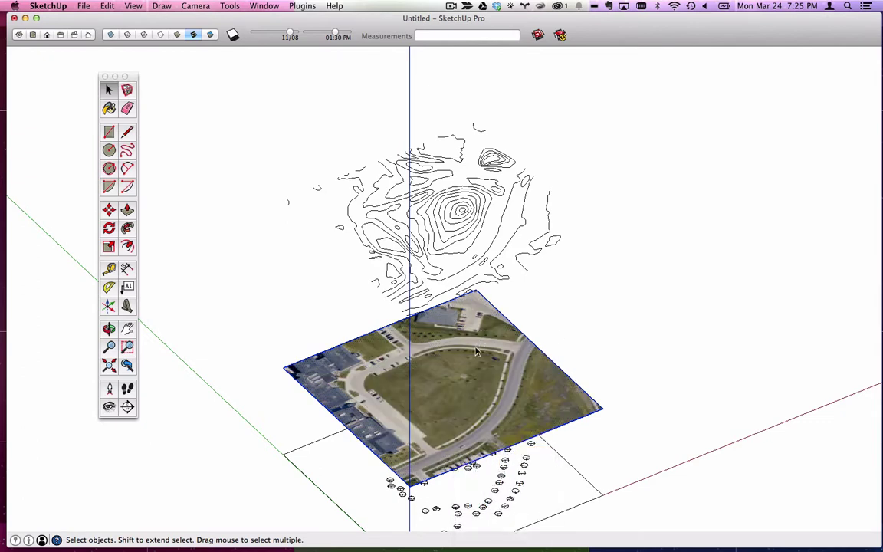
double_click(420, 398)
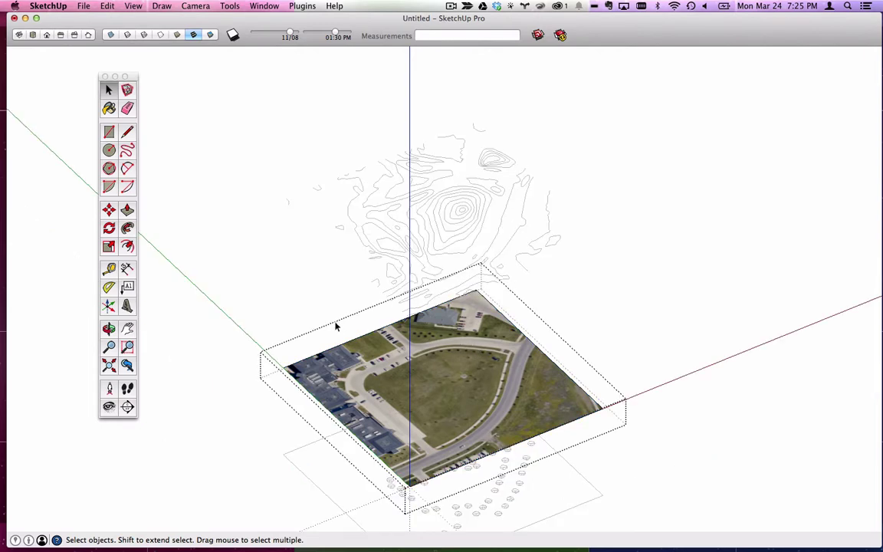
click(637, 313)
double_click(429, 366)
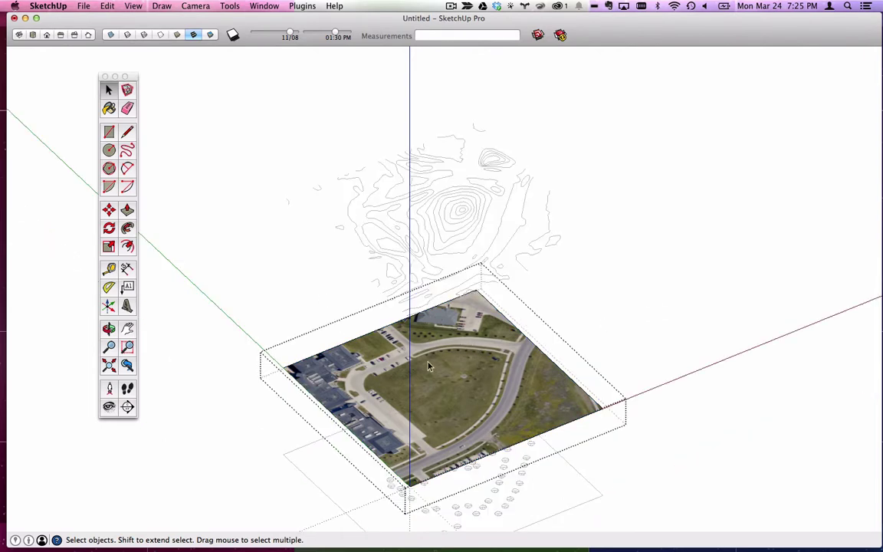
click(637, 322)
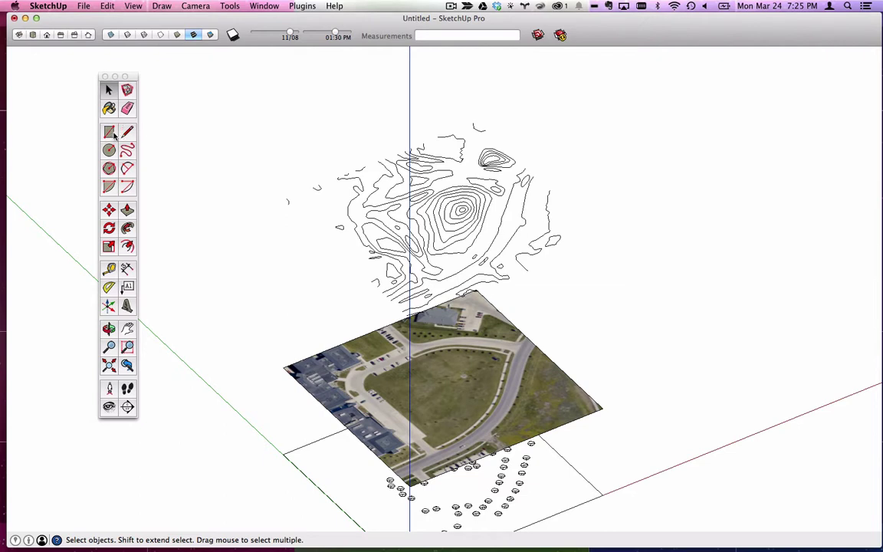
Step: Draw a test rectangle about 136' by 207' over the grouped aerial image and extrude it upward about 239'
click(109, 132)
click(416, 336)
click(499, 357)
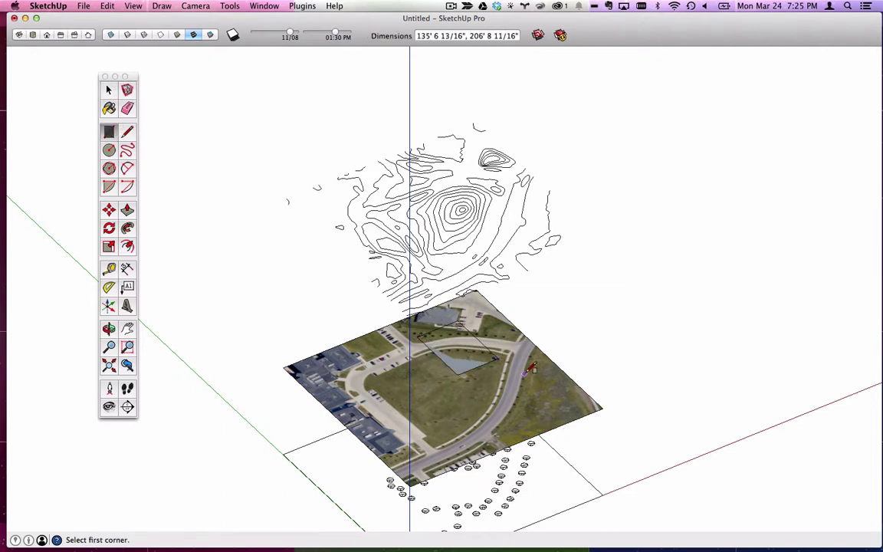
click(127, 209)
click(473, 362)
click(482, 290)
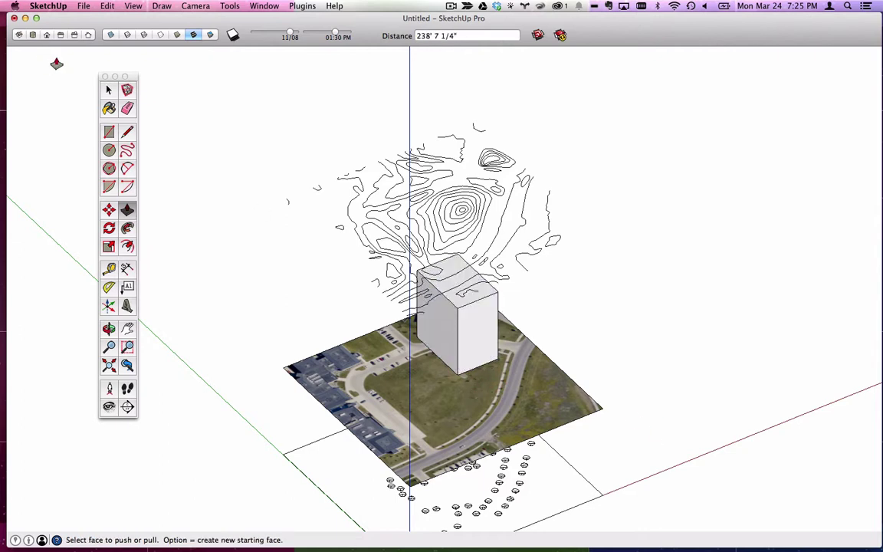
Step: Delete the whole test box from the grouped aerial image
click(109, 90)
triple_click(469, 359)
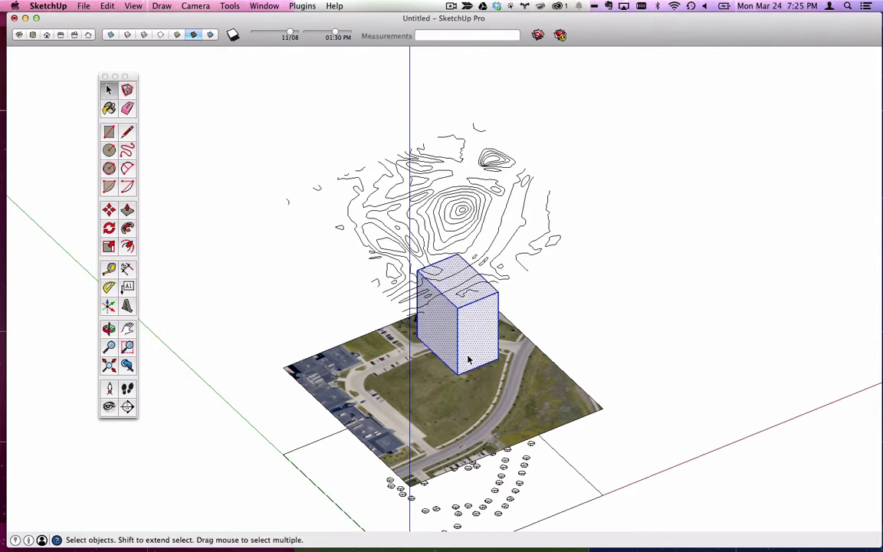
key(Delete)
Step: Try selecting the tree symbols below the aerial image with a selection window, and clear the selection
middle_drag(467, 357, 439, 404)
scroll(465, 464, up, 5)
middle_drag(470, 459, 409, 287)
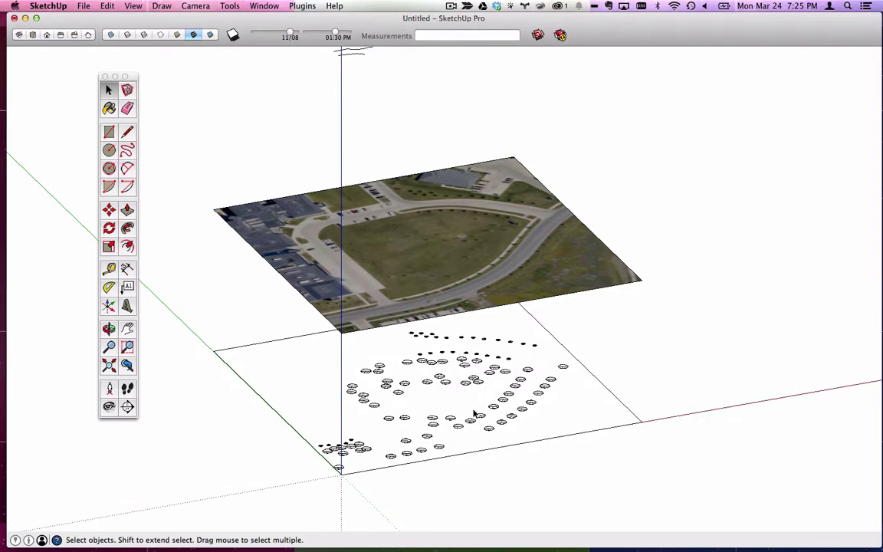
middle_drag(482, 463, 445, 456)
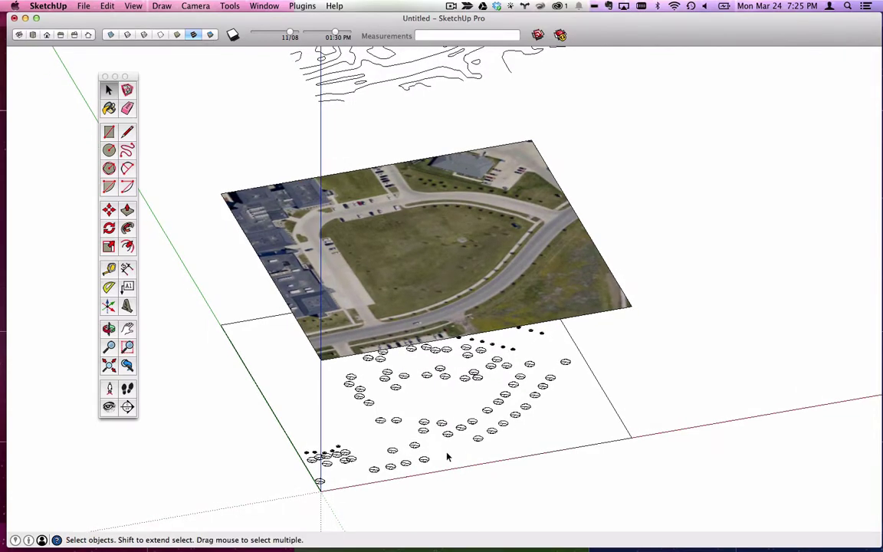
middle_drag(557, 458, 474, 437)
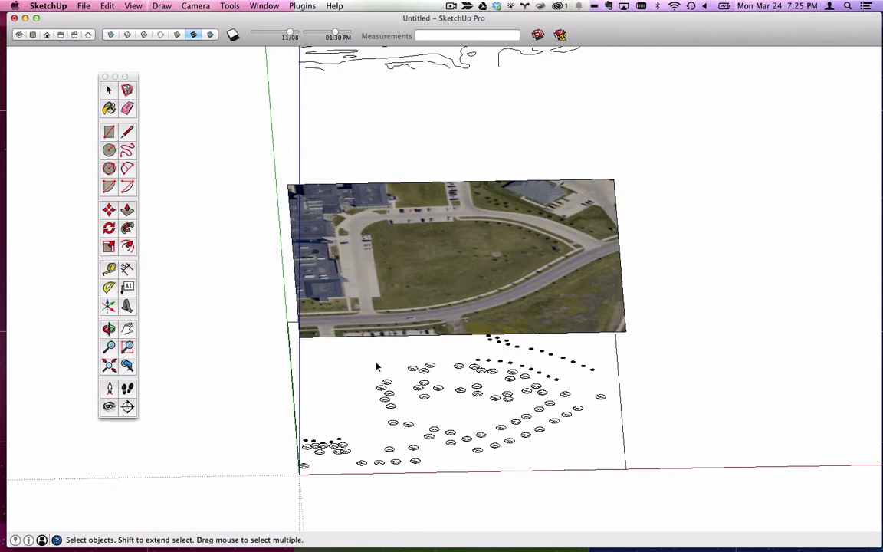
drag(397, 371, 673, 507)
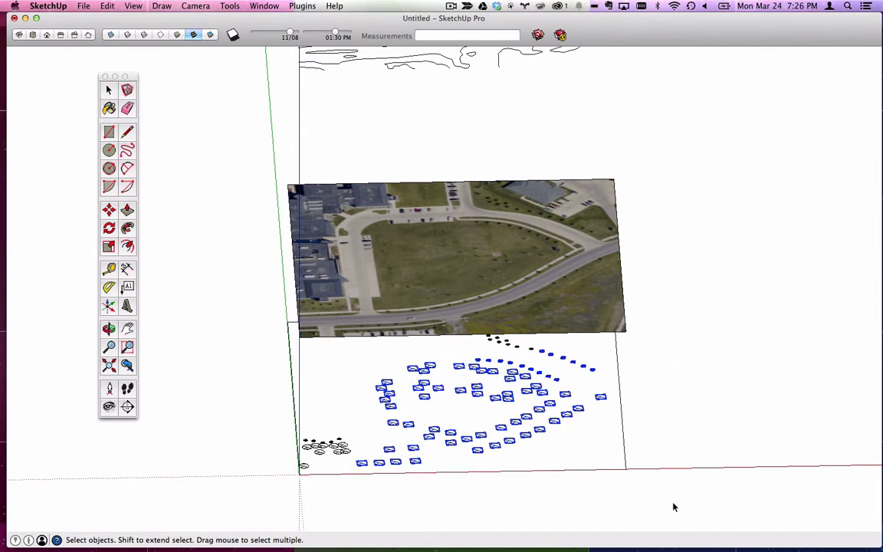
click(674, 435)
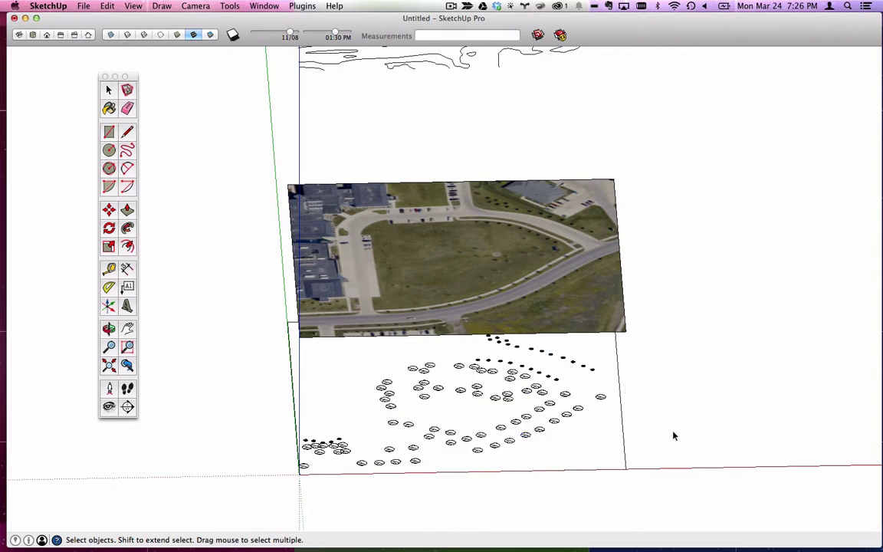
Step: Try building a selection of ten deciduous tree symbols one by one across the site, and clear it
click(549, 404)
shift+click(539, 409)
shift+click(526, 416)
shift+click(506, 398)
shift+click(477, 394)
shift+click(436, 389)
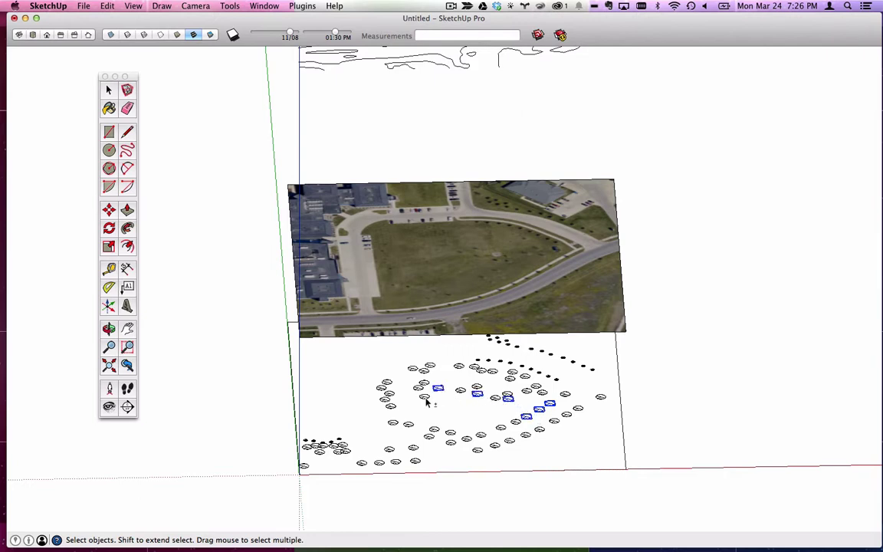
shift+click(424, 396)
shift+click(408, 424)
shift+click(435, 430)
shift+click(414, 449)
click(711, 316)
Step: Open the Components browser, display the components used in the model, and place it clear of the trees
click(250, 7)
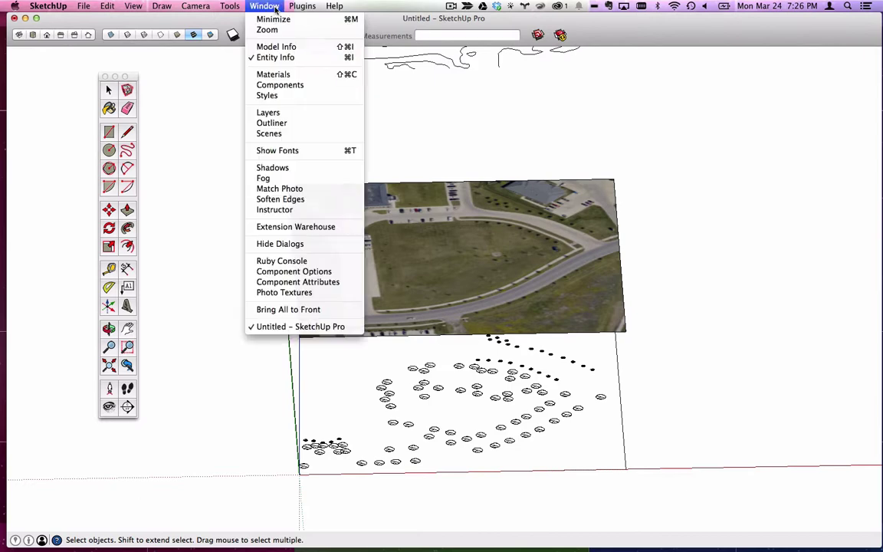
click(292, 89)
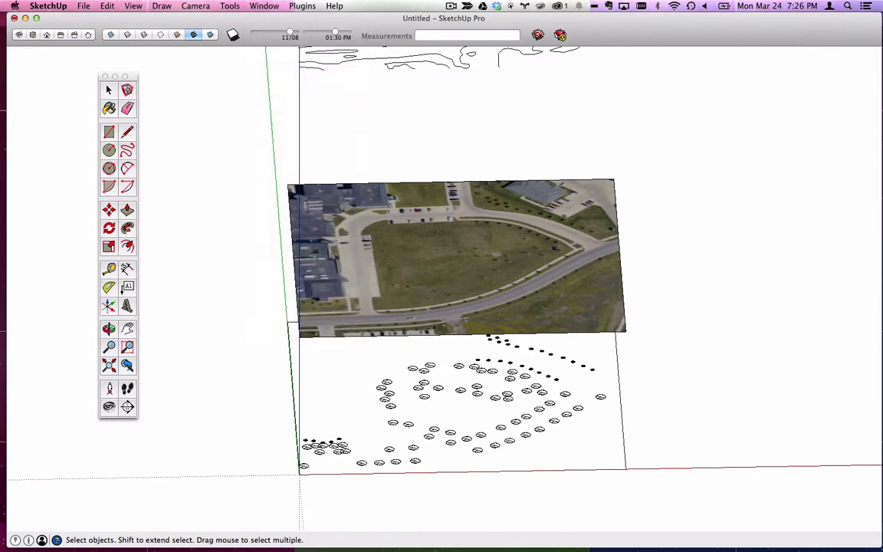
drag(686, 82, 394, 40)
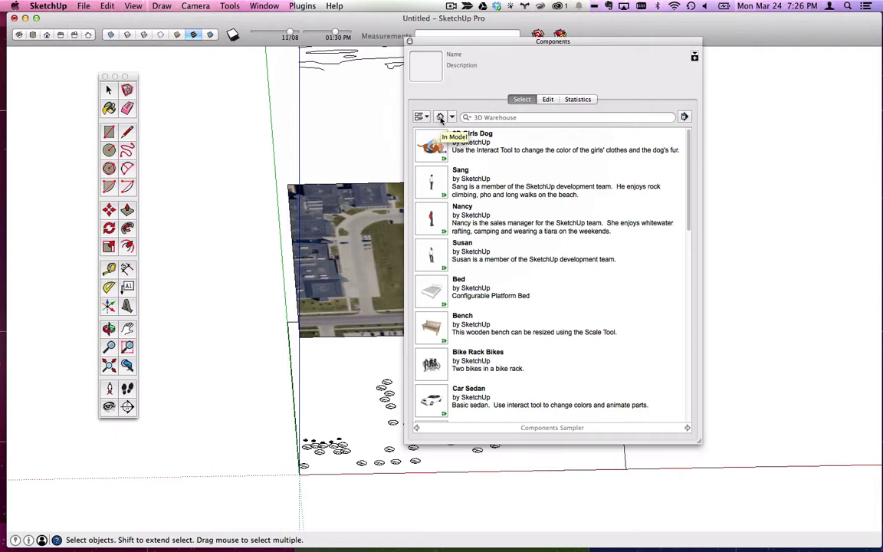
click(441, 118)
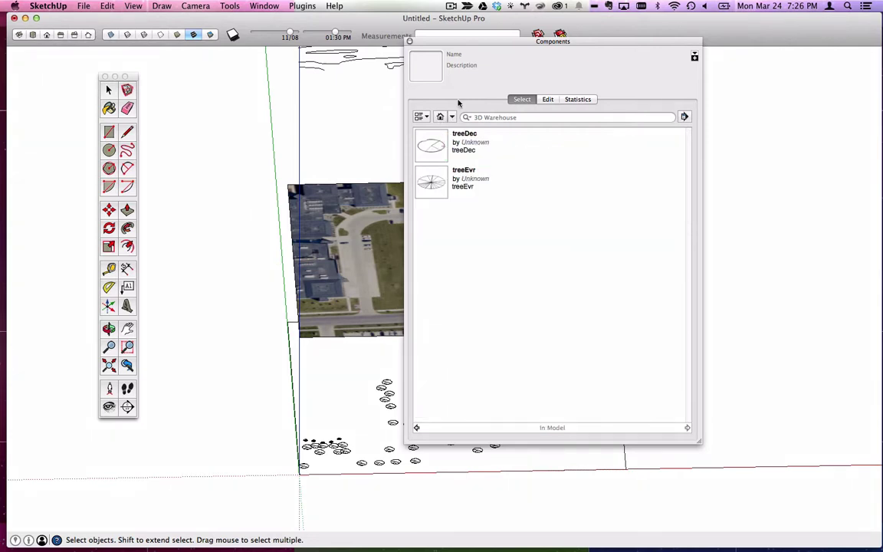
drag(467, 40, 606, 32)
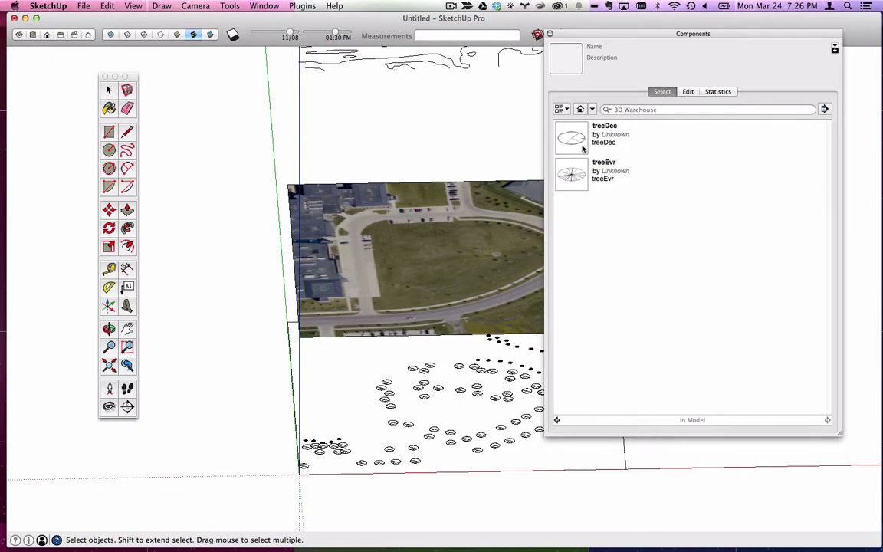
Step: Select all instances of the treeDec component through the component list, and clear the selection
right_click(580, 141)
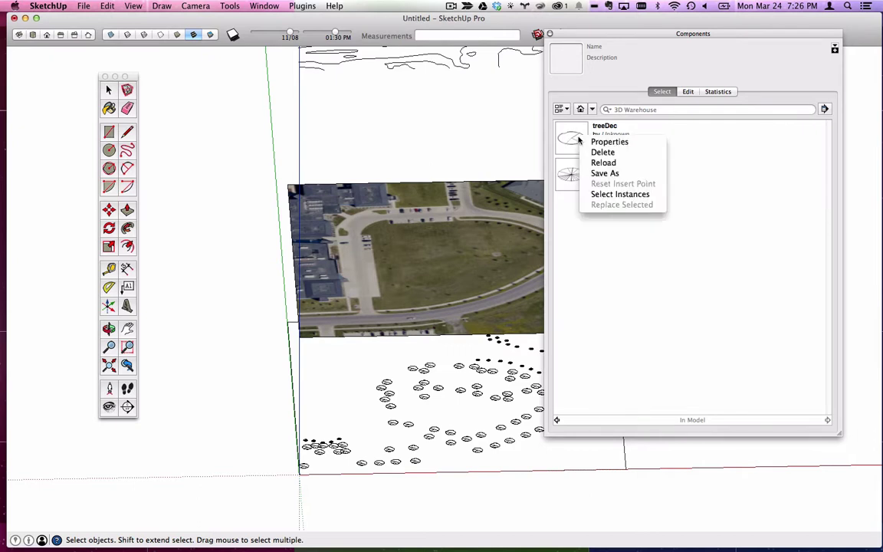
click(622, 194)
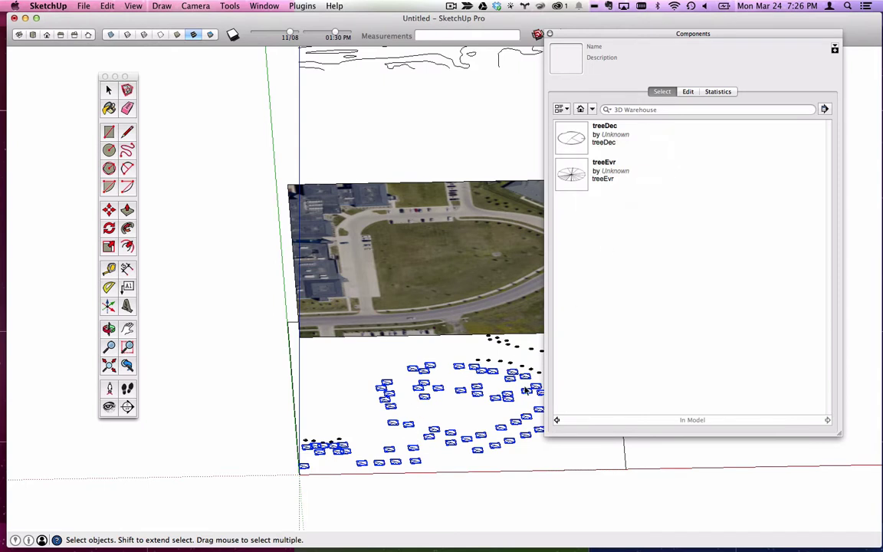
click(469, 410)
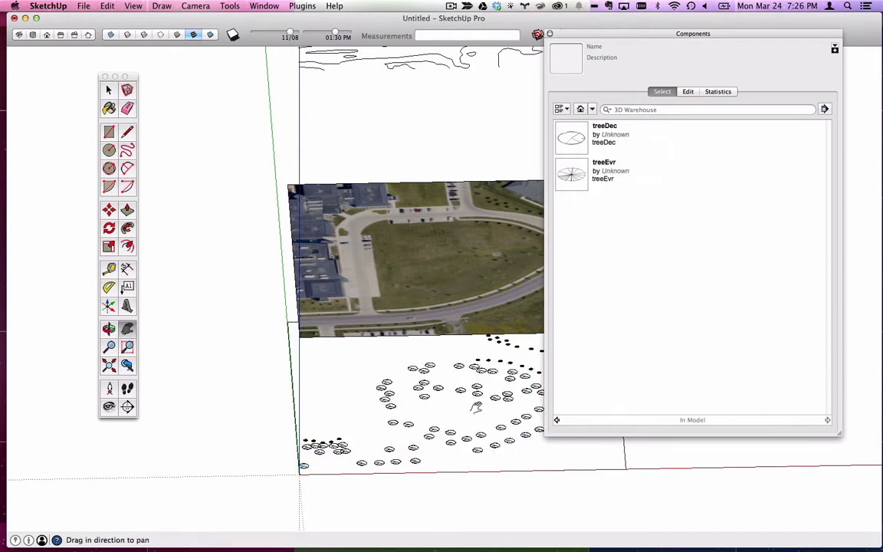
Step: Select all the tree symbols together with the site boundary lines and make them one group
middle_drag(469, 410, 315, 270)
drag(192, 232, 701, 456)
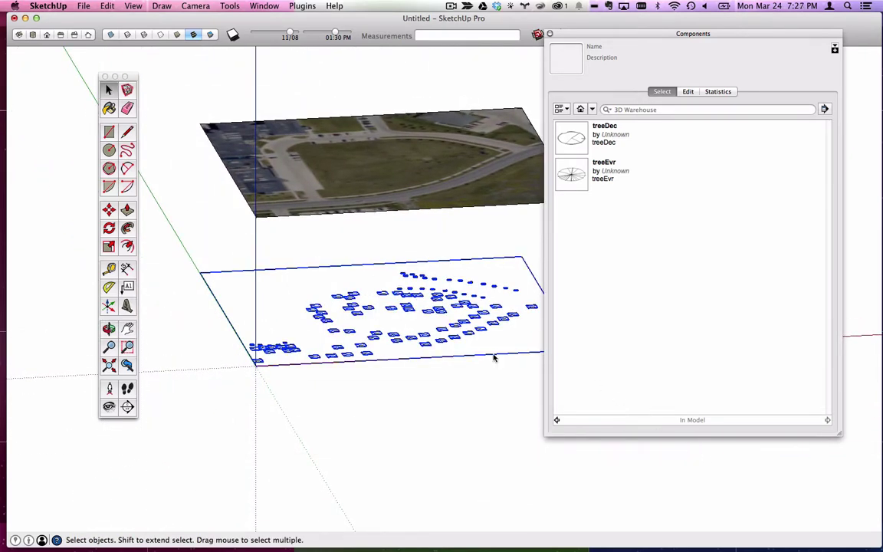
right_click(438, 313)
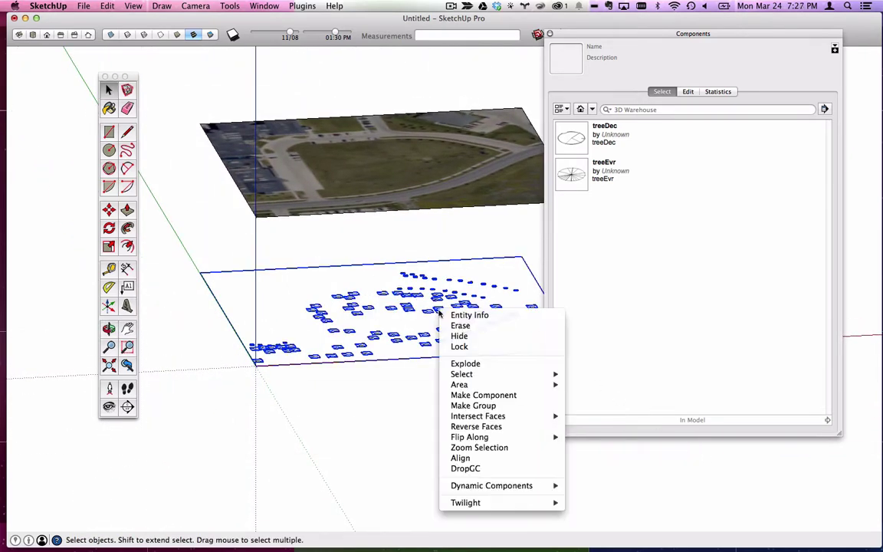
click(473, 405)
click(476, 409)
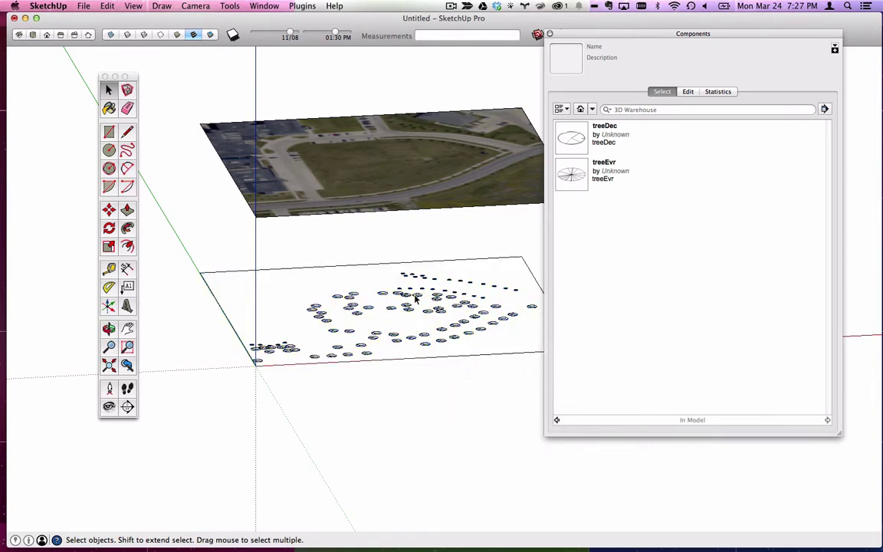
Step: Select the grouped trees and check whether instances of treeDec can be selected from the component list
click(414, 299)
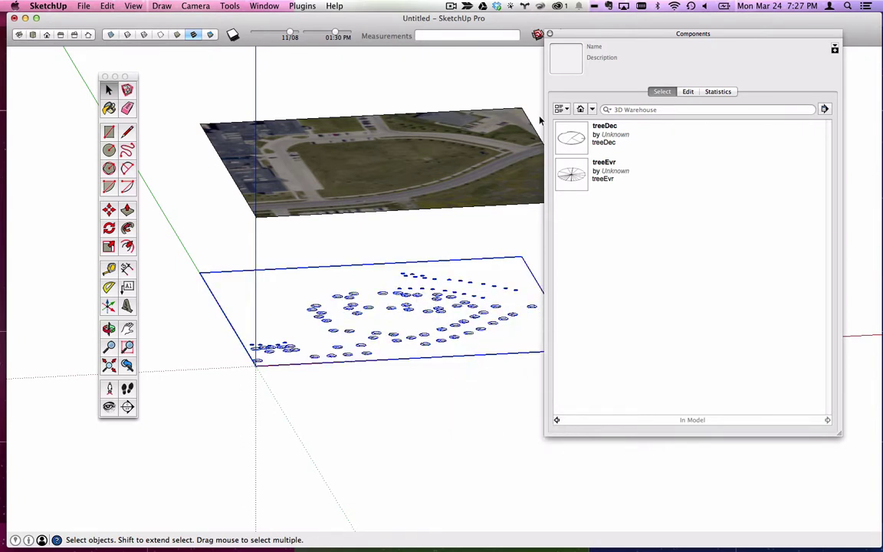
right_click(581, 142)
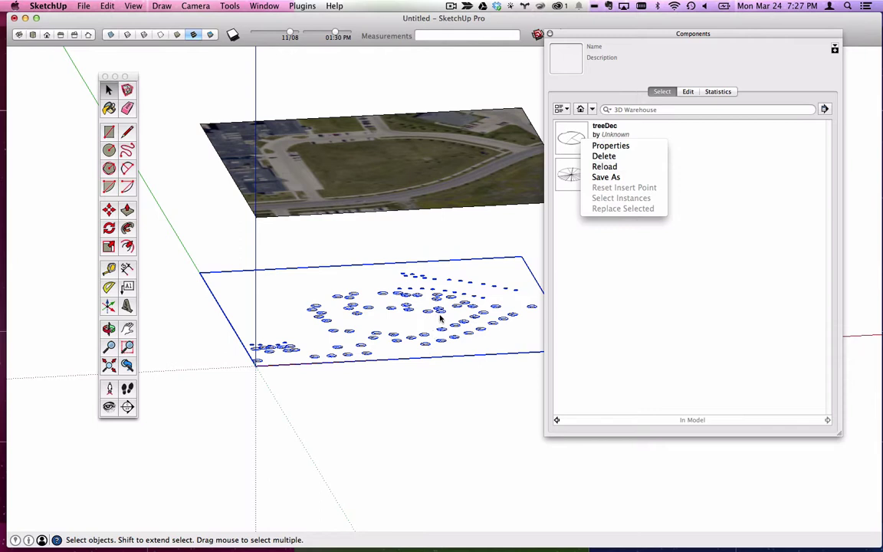
click(440, 249)
Step: Explode the group of trees and site boundary lines, and clear the selection
right_click(443, 315)
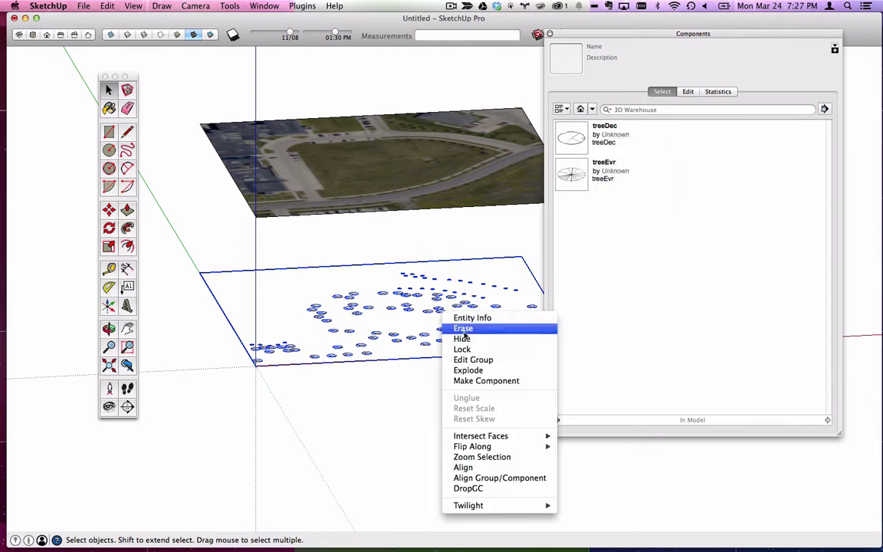
click(472, 373)
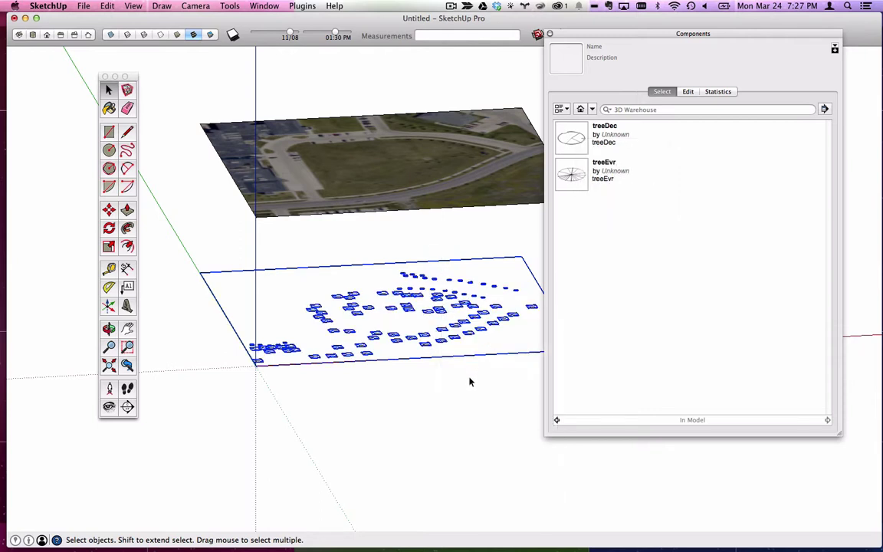
click(471, 381)
Step: Select every instance of the treeDec component in the model
right_click(568, 139)
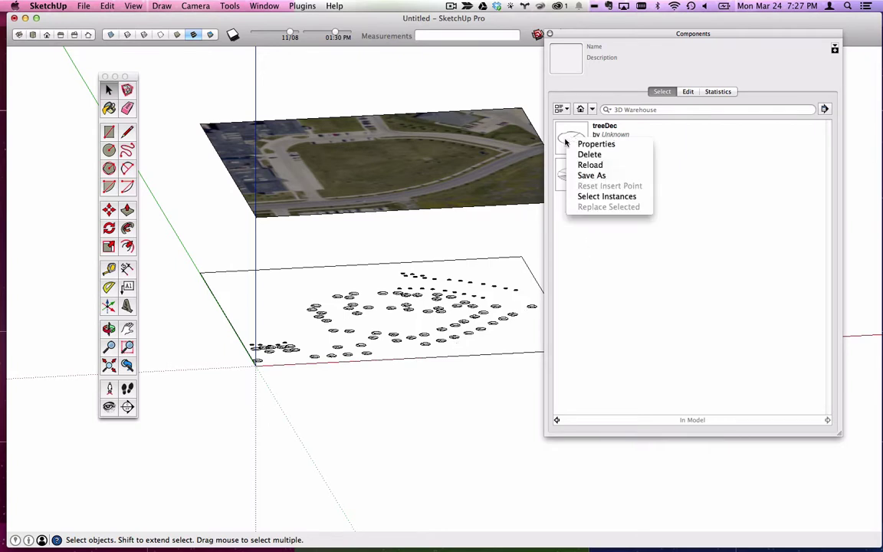
click(602, 197)
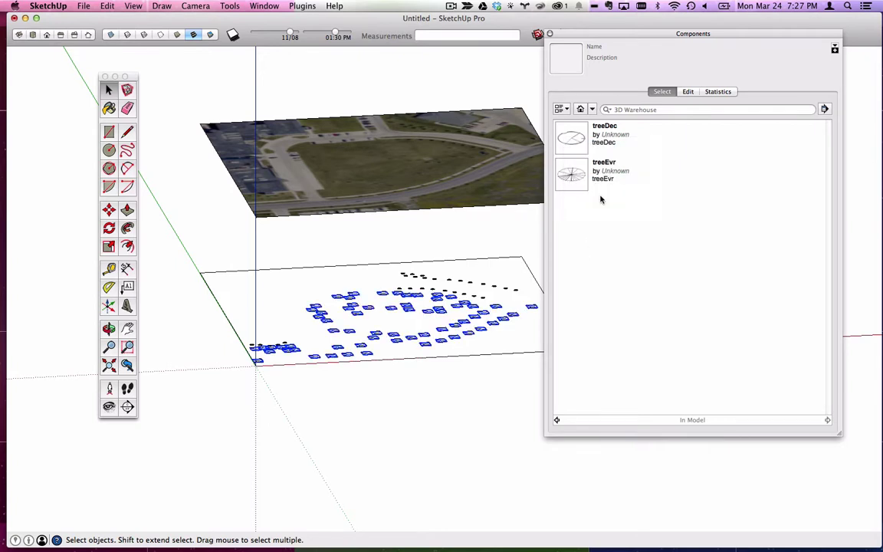
Step: Select the aerial image in place of the trees, and reselect every instance of the treeDec component
right_click(580, 143)
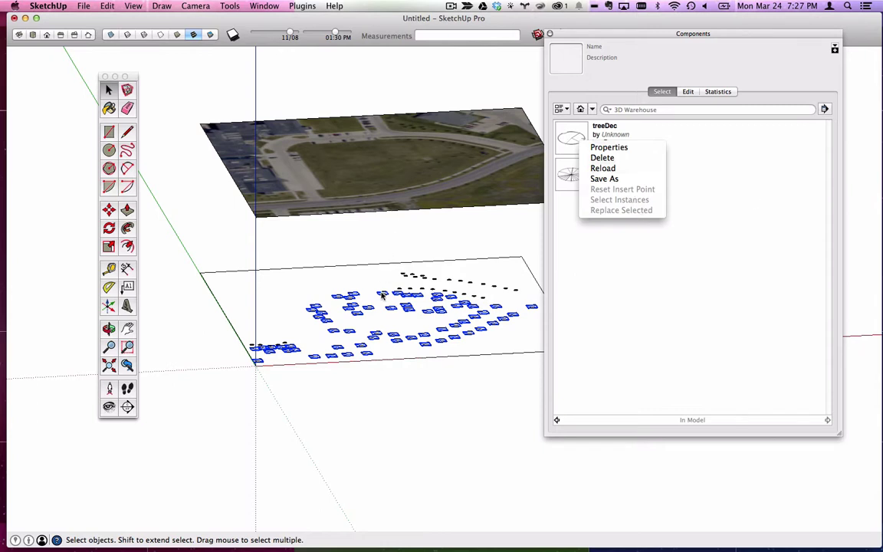
click(398, 177)
click(398, 177)
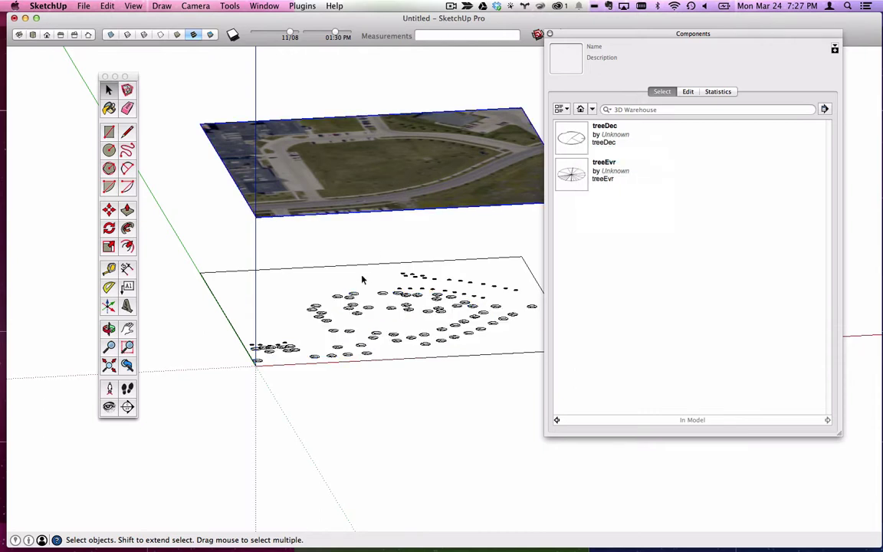
right_click(580, 129)
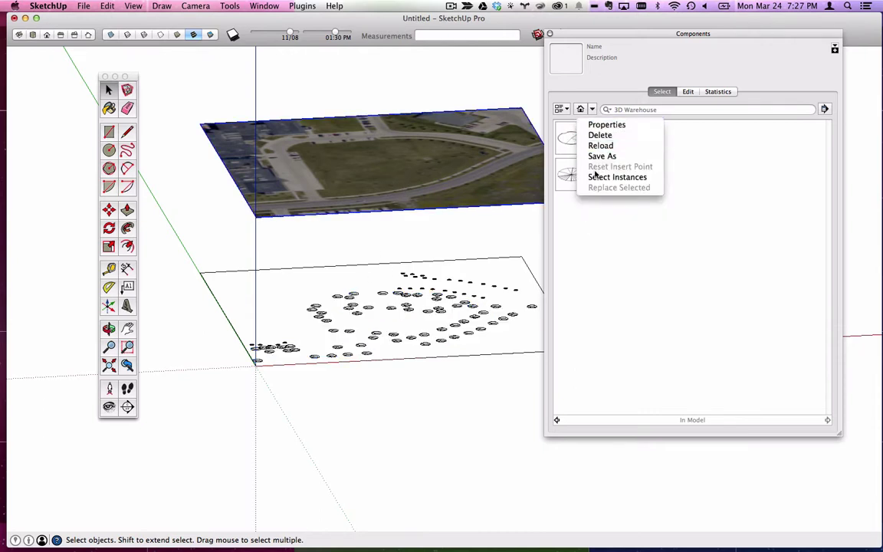
click(618, 177)
Step: Delete the treeDec component with all its instances from the model, and undo the deletion
right_click(579, 137)
click(603, 151)
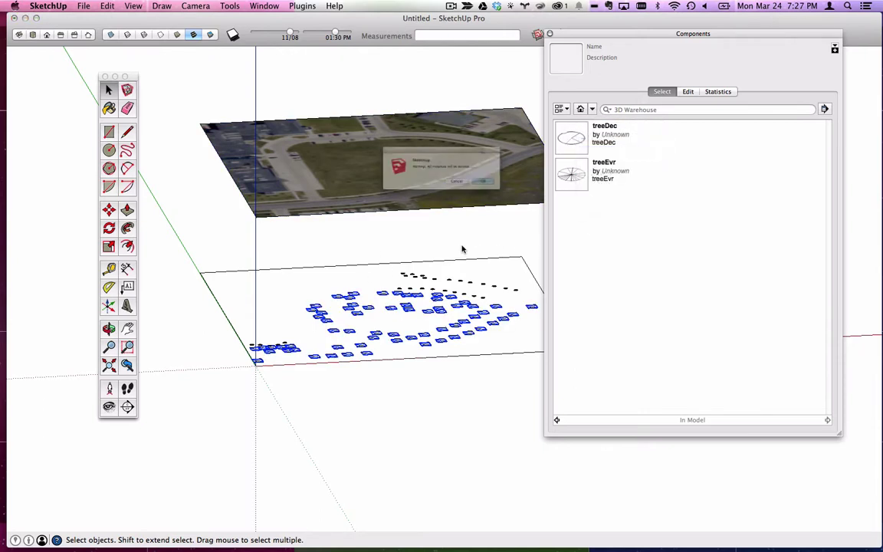
click(508, 196)
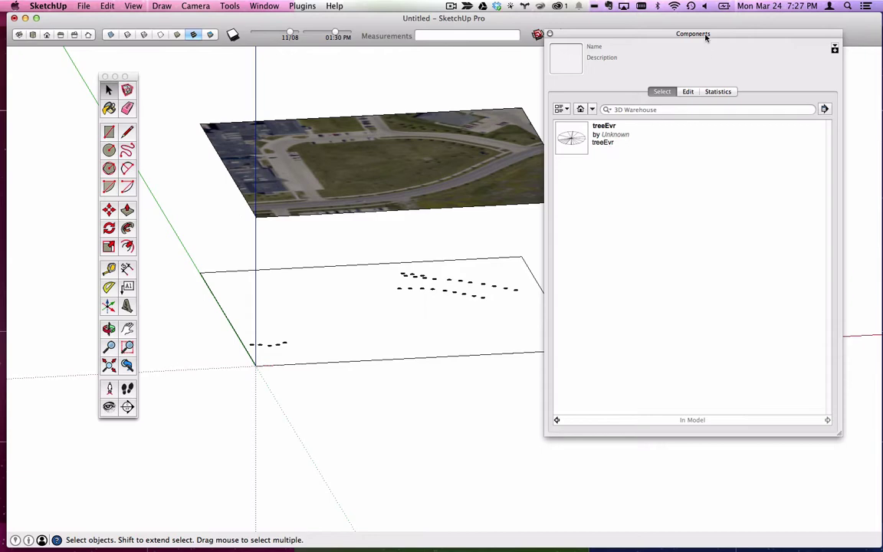
drag(707, 37, 684, 51)
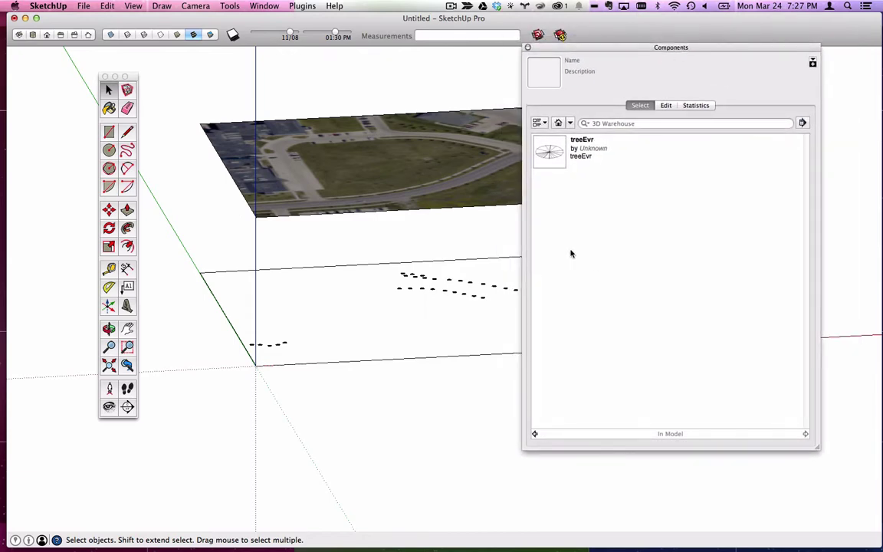
middle_drag(394, 239, 372, 286)
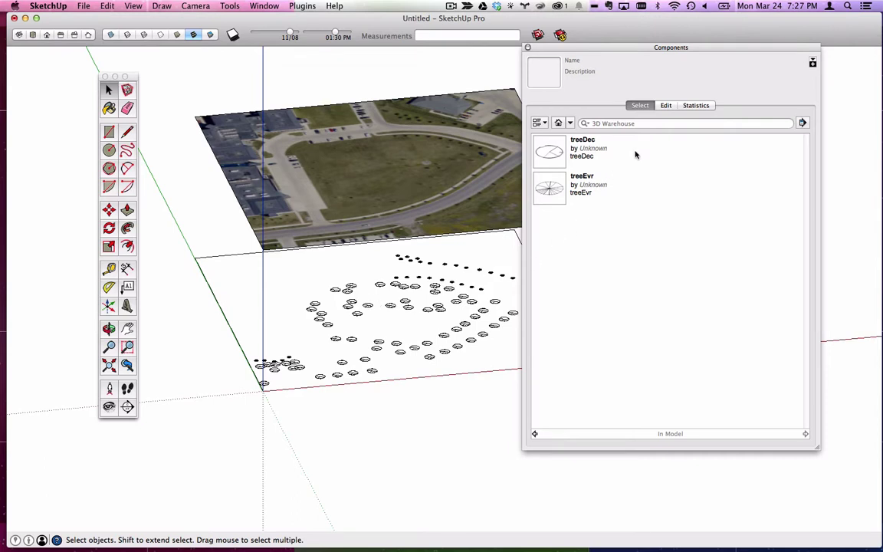
Step: Select every instance of the treeDec component and move the component list clear of the model
drag(671, 47, 690, 47)
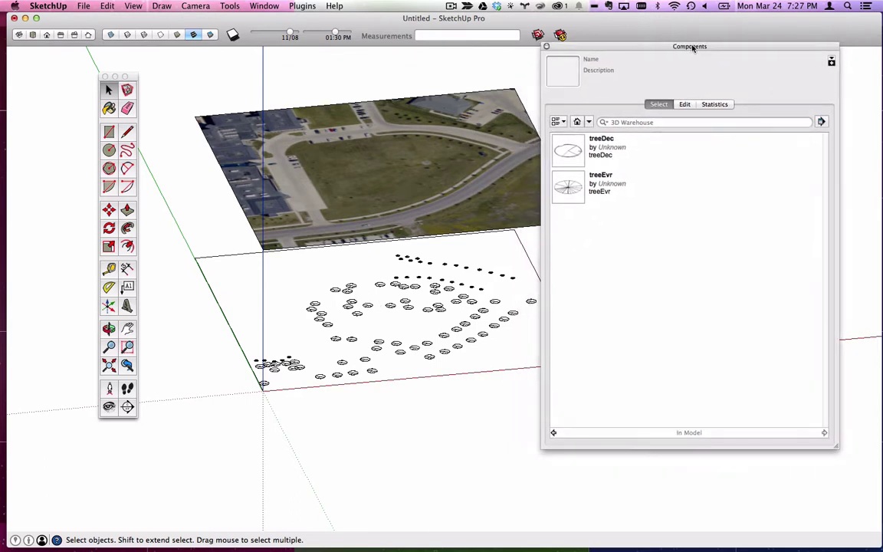
right_click(579, 153)
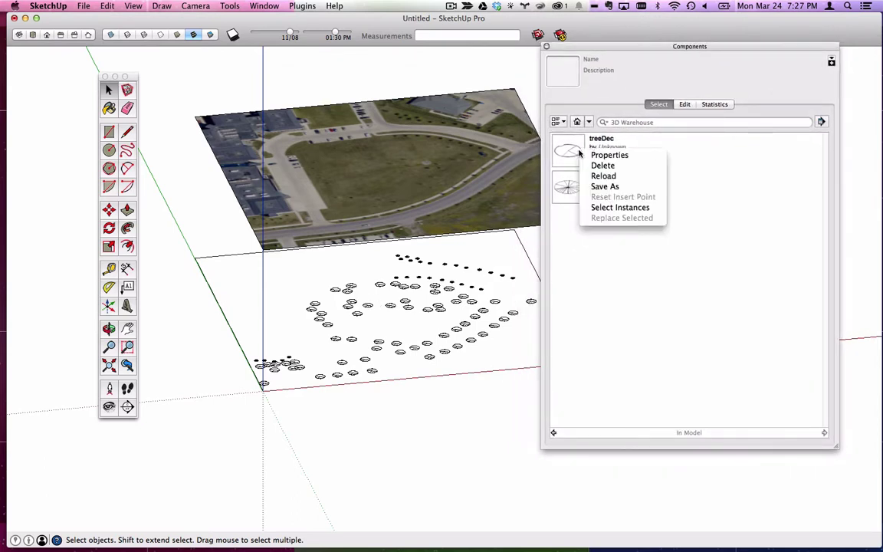
click(633, 208)
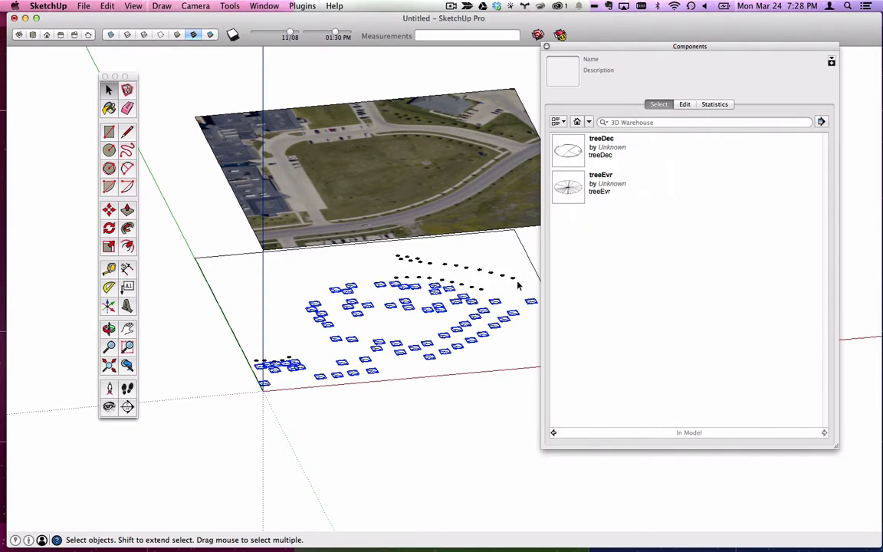
drag(582, 46, 590, 66)
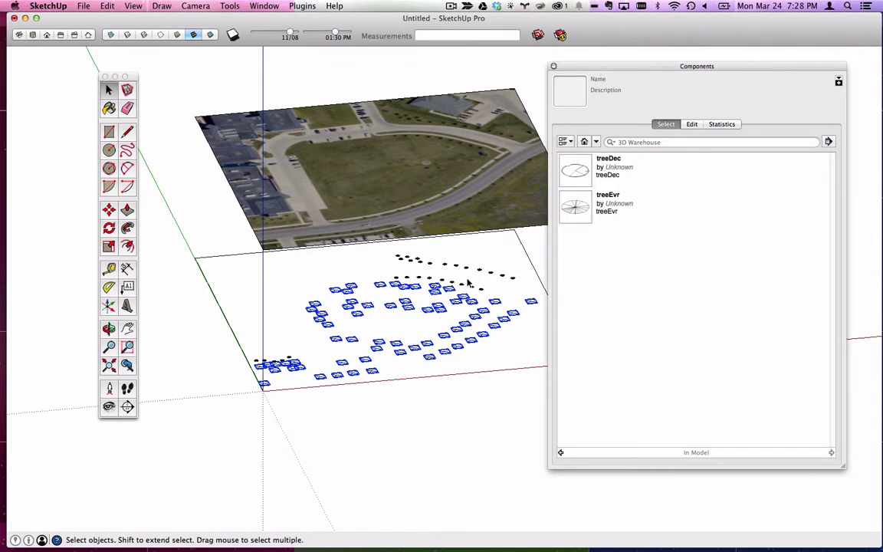
Step: Locate the installed Scale and Rotate Multiple plugin command, and open the Extension Warehouse
click(305, 6)
mouse_move(340, 33)
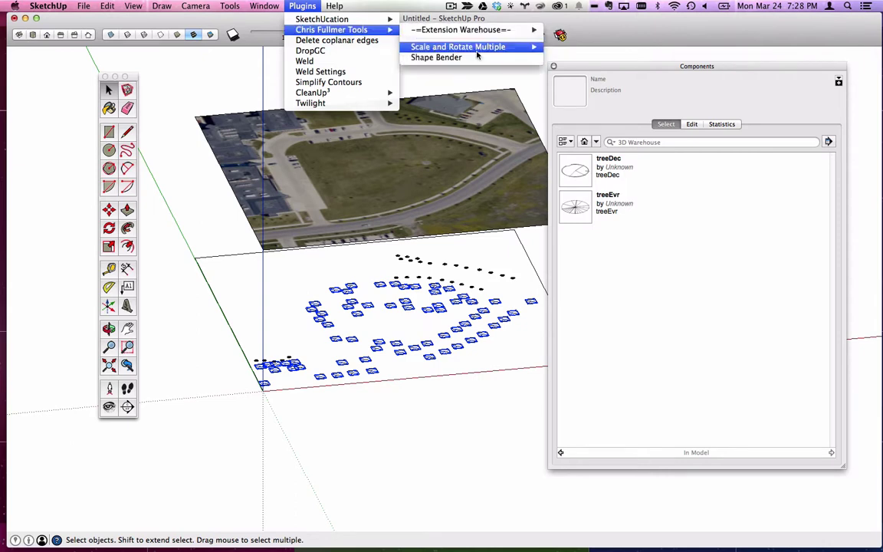
click(577, 35)
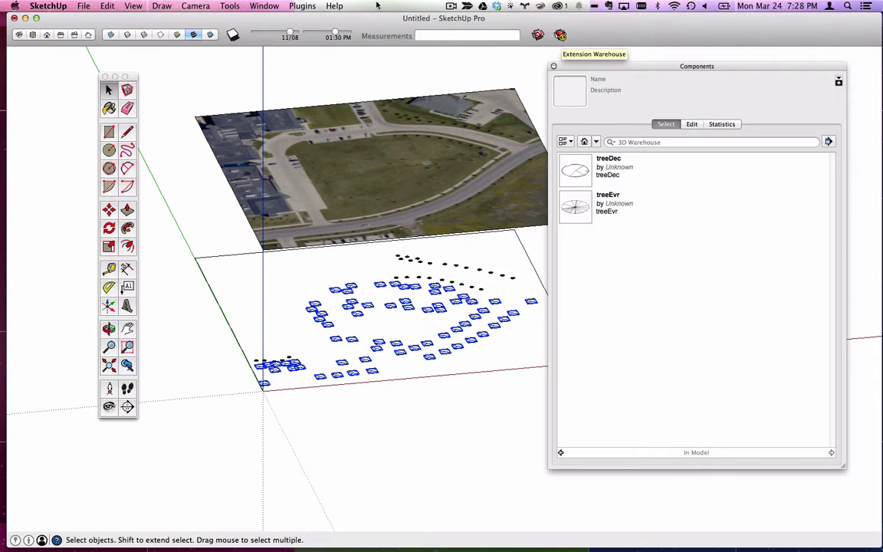
click(334, 6)
text(exte)
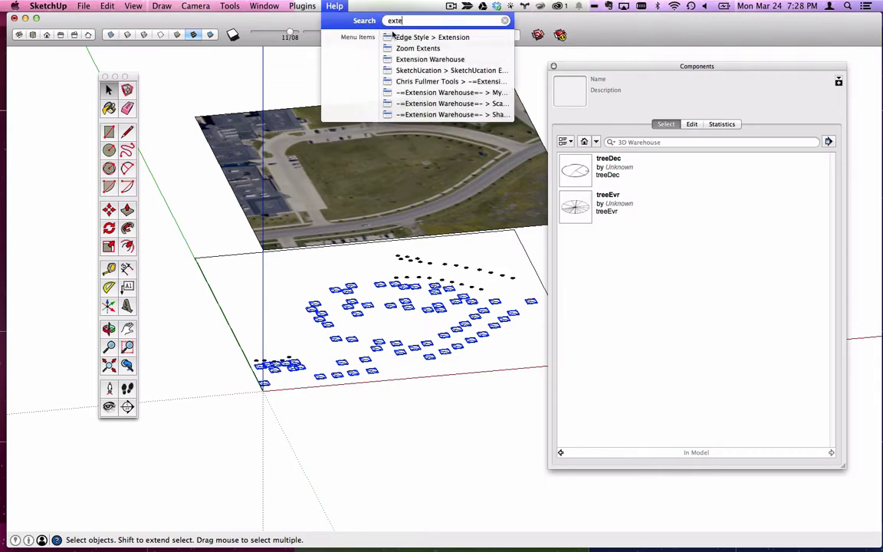
mouse_move(269, 6)
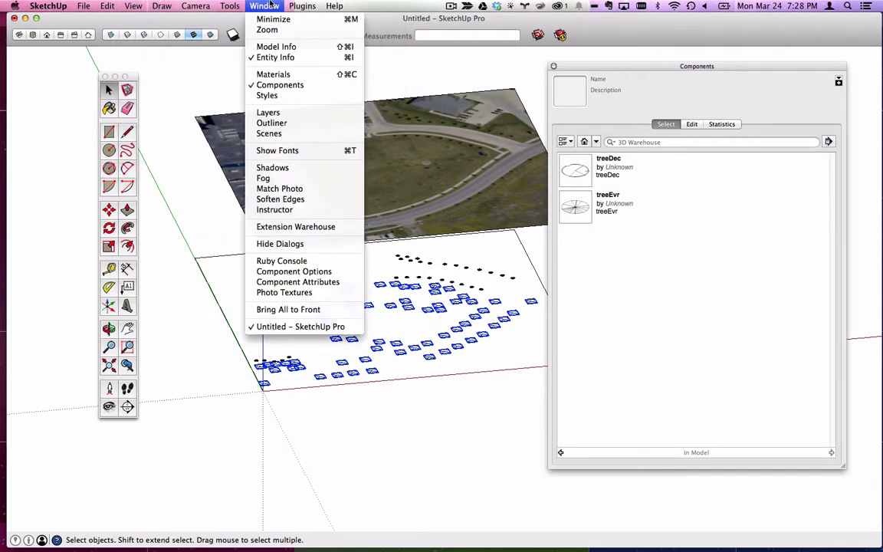
click(292, 226)
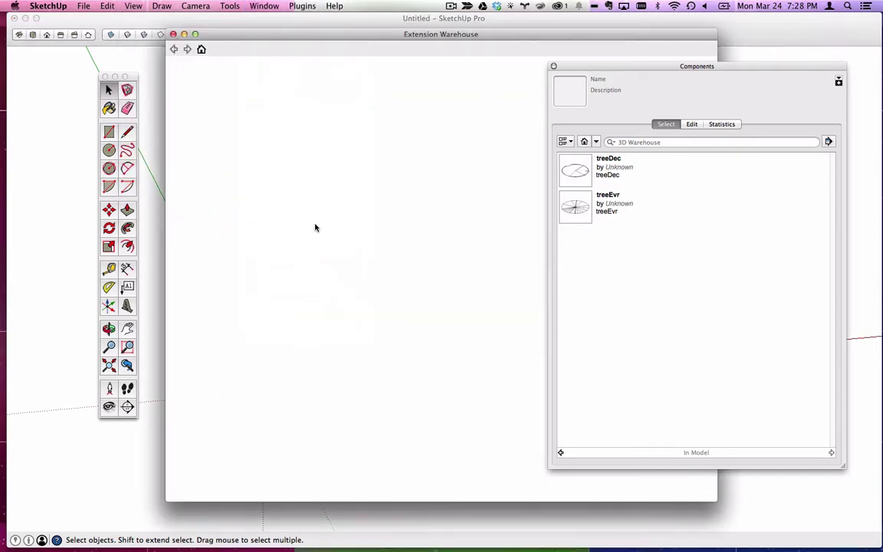
Step: Search the Extension Warehouse for "clf rotate multiple" and look through the results
drag(571, 71, 745, 100)
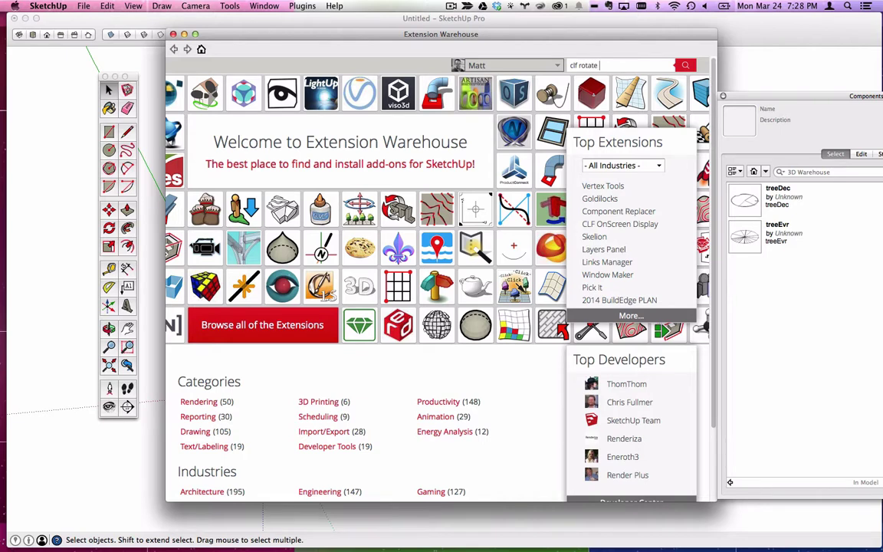
text(ple)
key(Return)
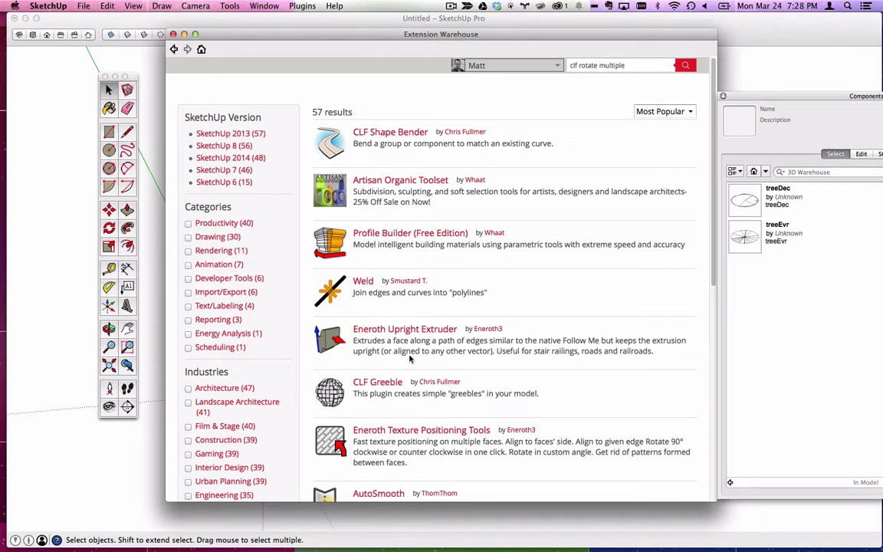
scroll(410, 358, down, 5)
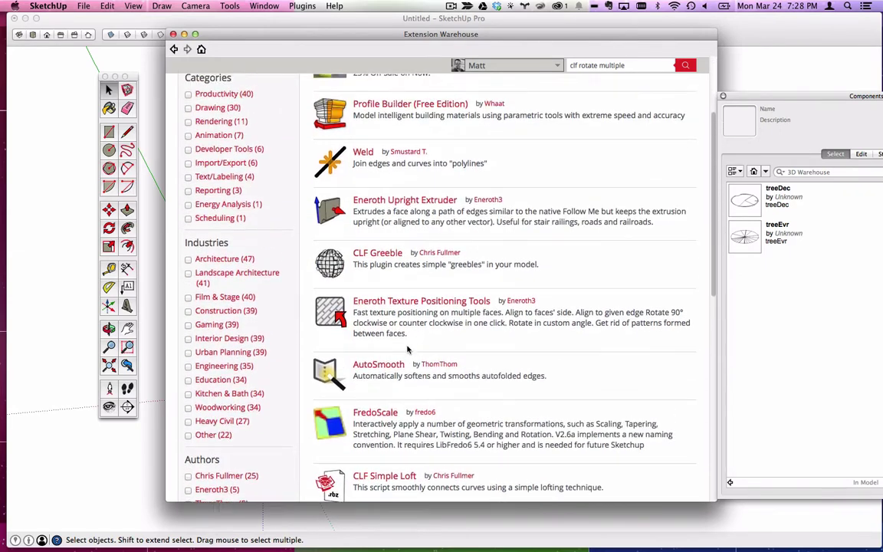
scroll(407, 349, up, 3)
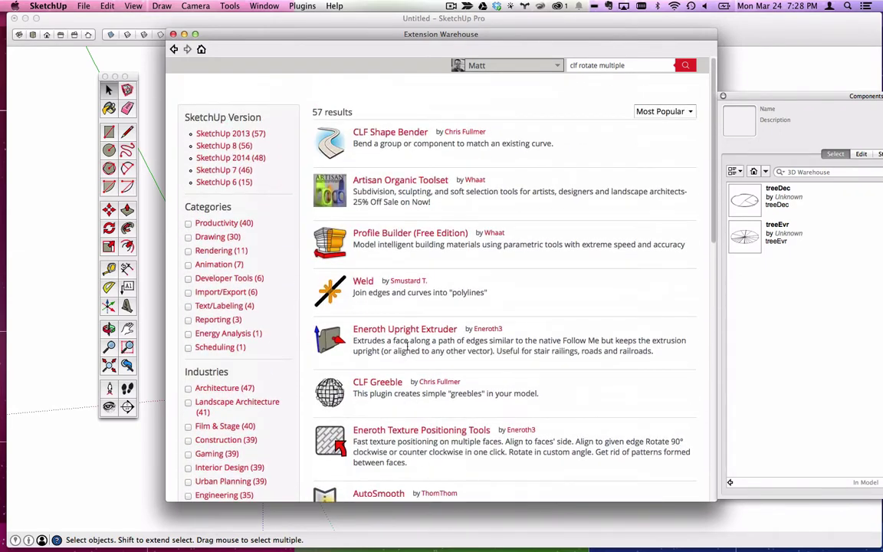
Step: Refine the extension search to "clf scale rotate multiple" and look through the results
click(579, 66)
text(scale)
key(Return)
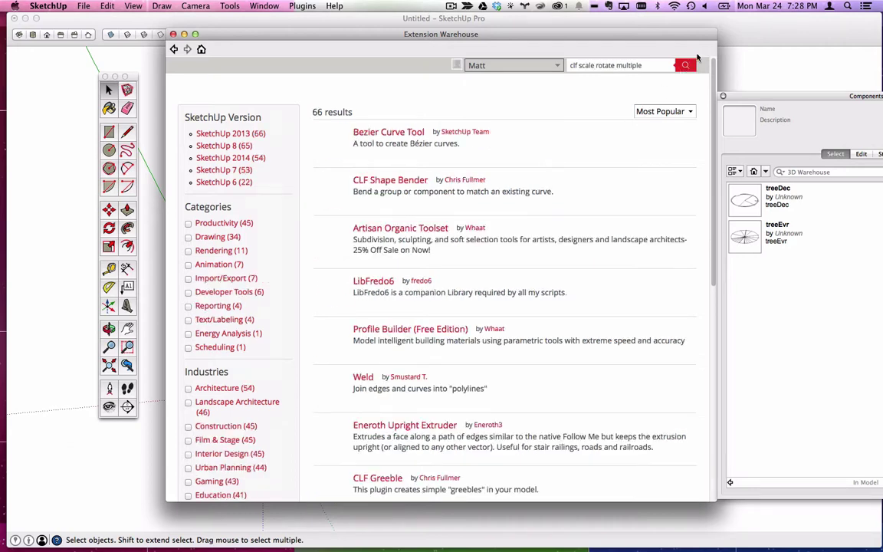
scroll(430, 261, down, 10)
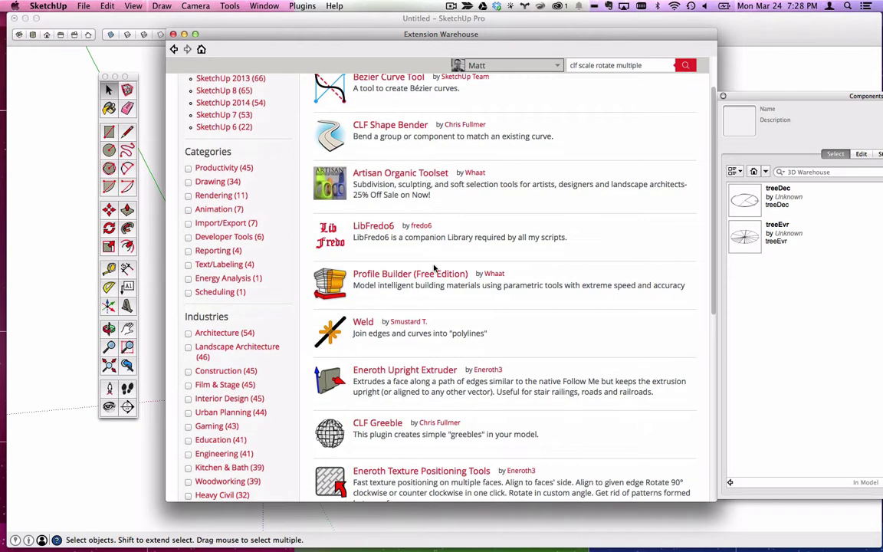
scroll(470, 283, up, 10)
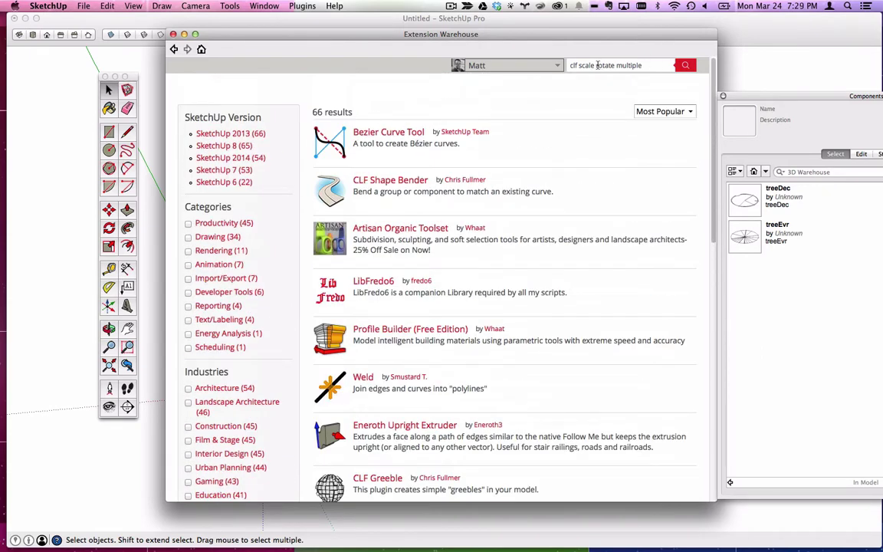
Step: Search for "clf scale and rotate multiple" and open the CLF Scale and Rotate Multiple extension
text(and)
key(Return)
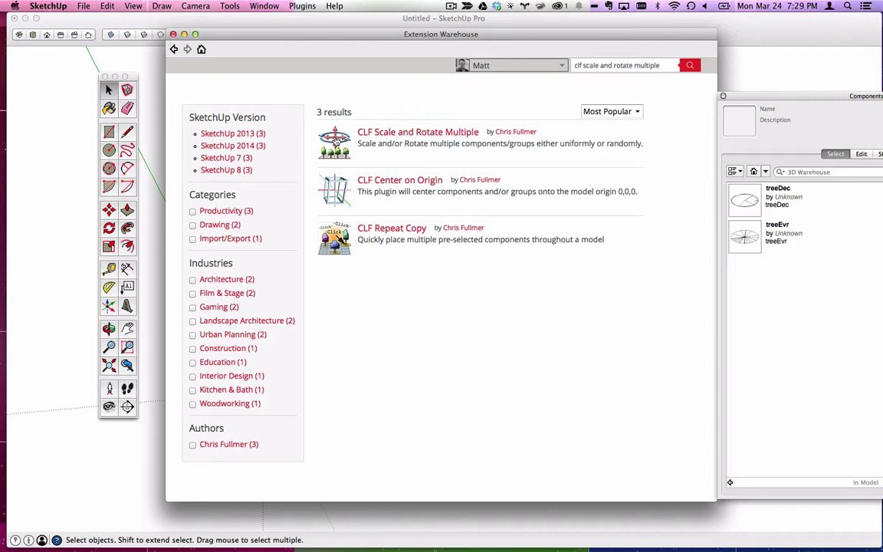
click(370, 135)
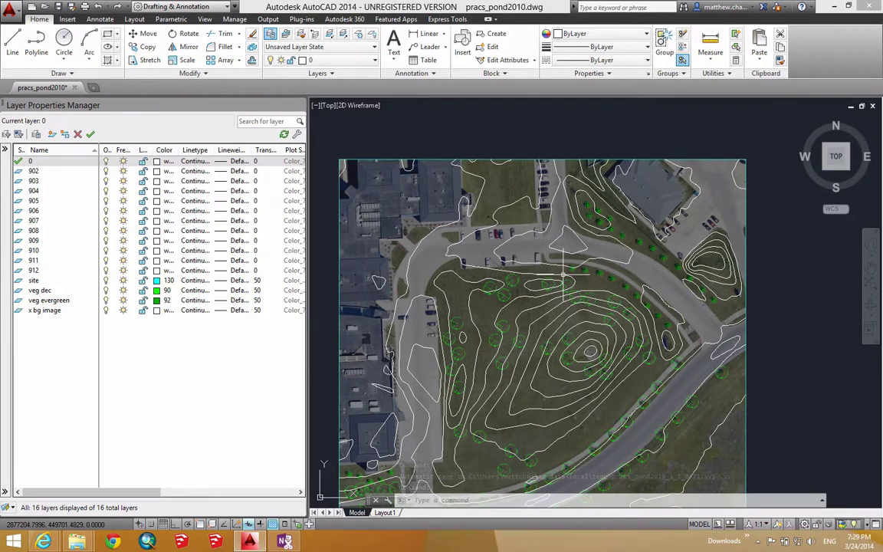
Step: In the AutoCAD drawing pracs_pond2010.dwg, select the layer 910 contour running past the parking lot and examine its vertices up close
click(565, 274)
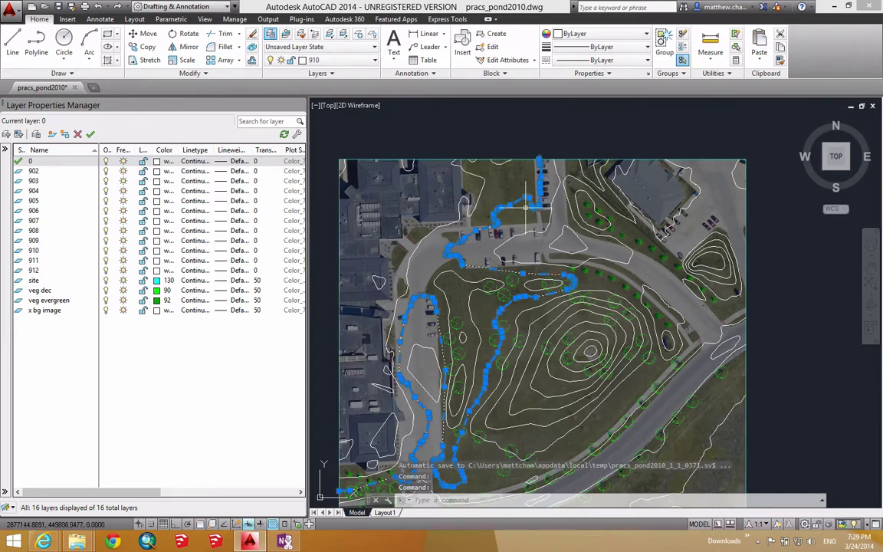
scroll(528, 208, up, 3)
scroll(540, 207, up, 1)
mouse_move(540, 205)
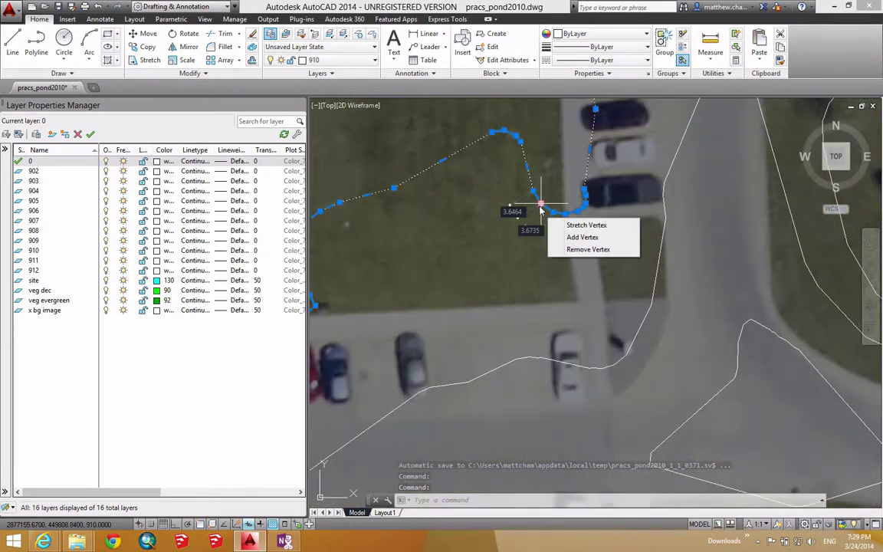
scroll(540, 207, down, 3)
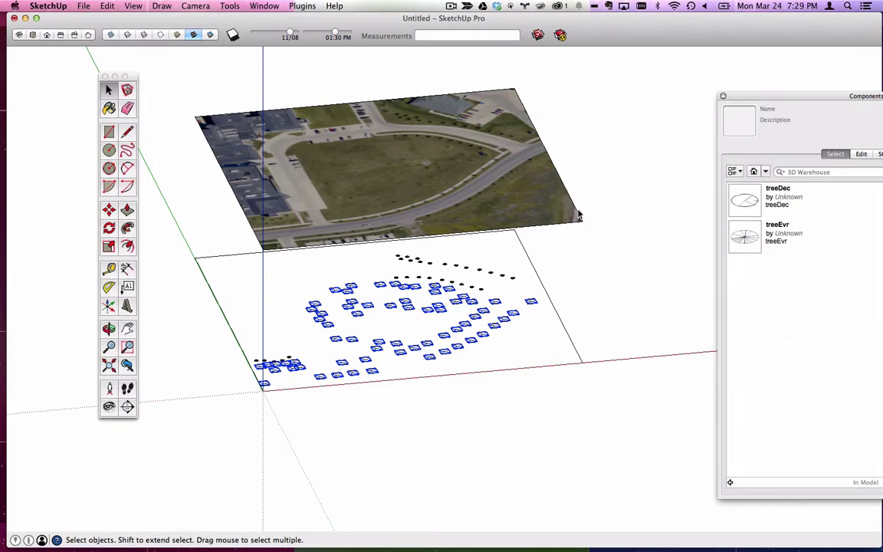
Step: Switch back to SketchUp, search the Extension Warehouse for "drop" and look through the results
click(561, 36)
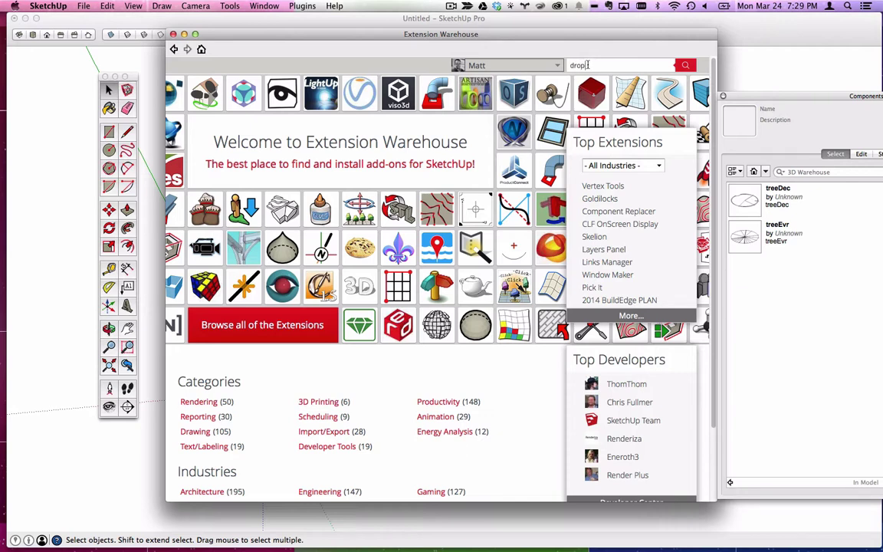
key(Return)
scroll(483, 181, down, 2)
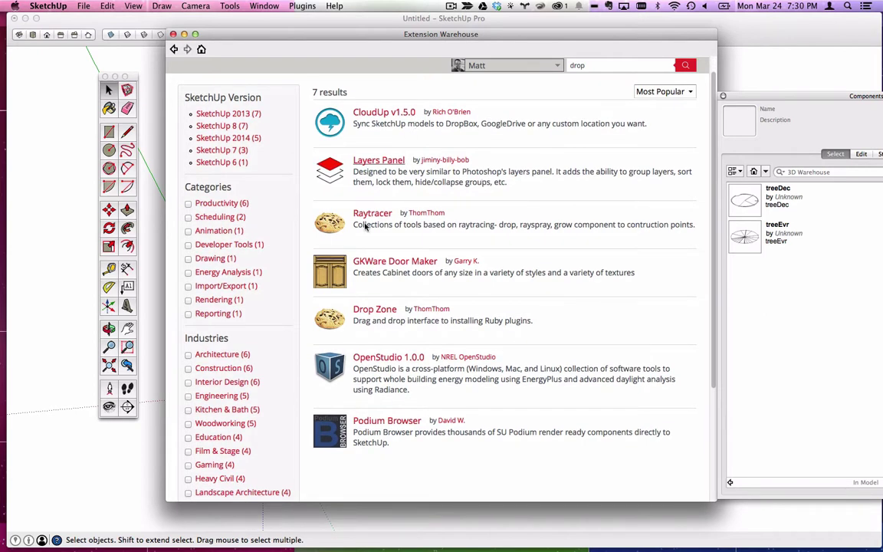
Step: Switch to Chrome and open the sketchucation.com website
key(super+Tab)
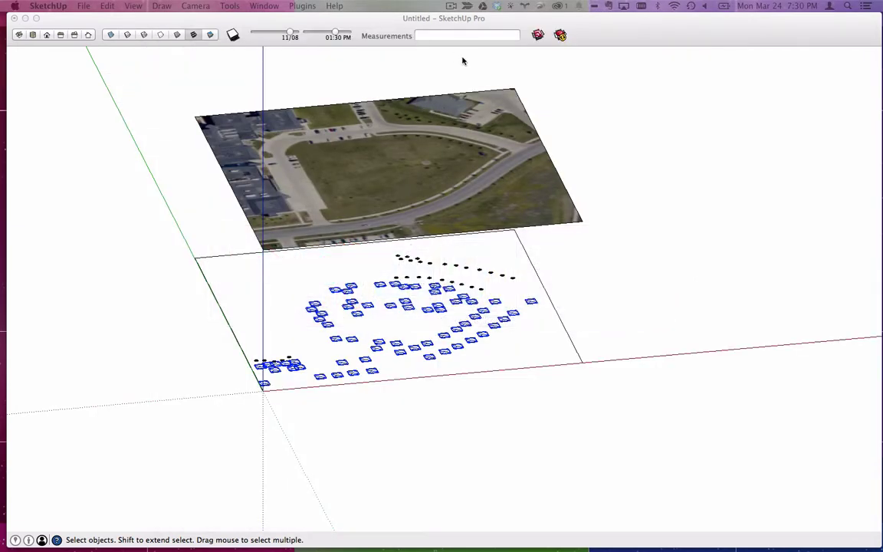
mouse_move(2, 230)
mouse_down()
mouse_move(467, 18)
mouse_move(436, 17)
mouse_up()
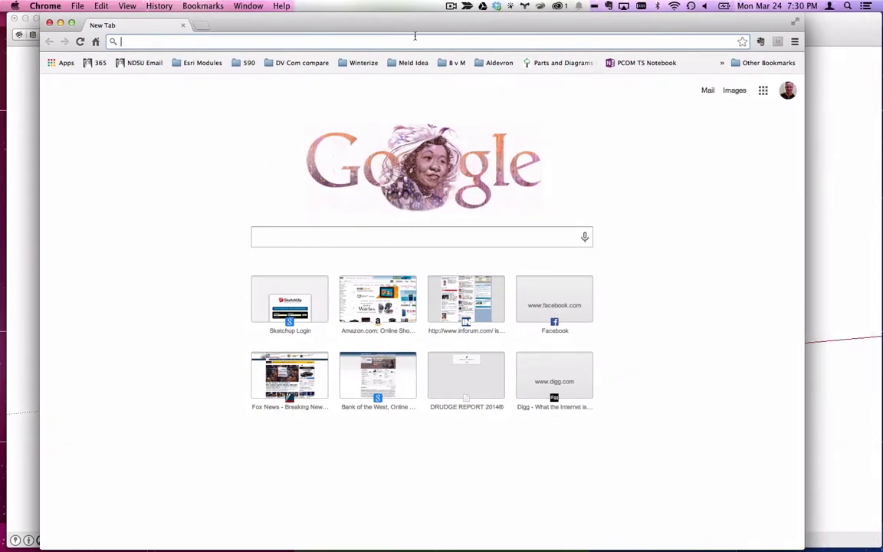
text(skechucation)
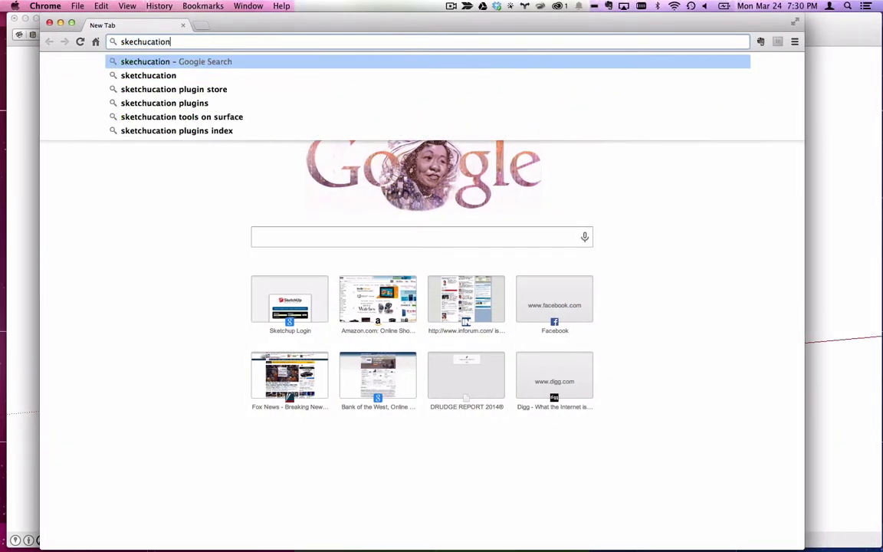
text(.com)
key(Return)
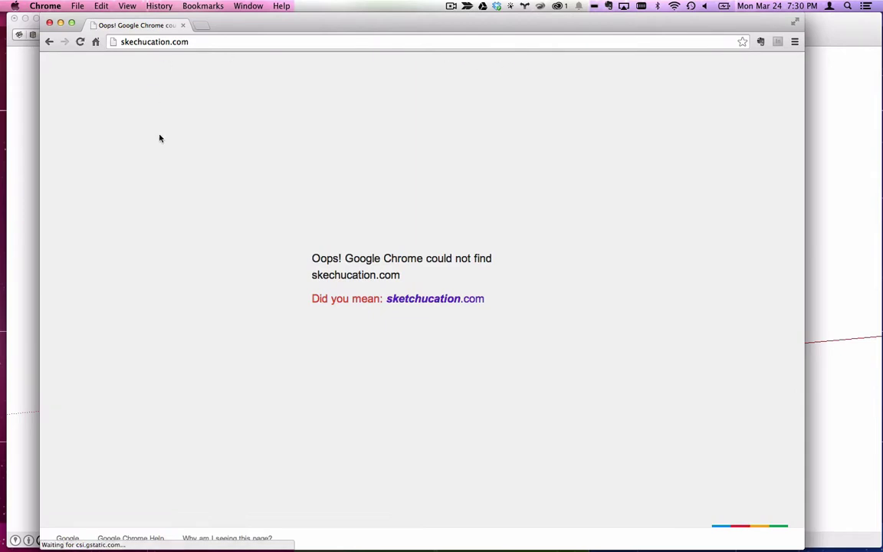
click(410, 301)
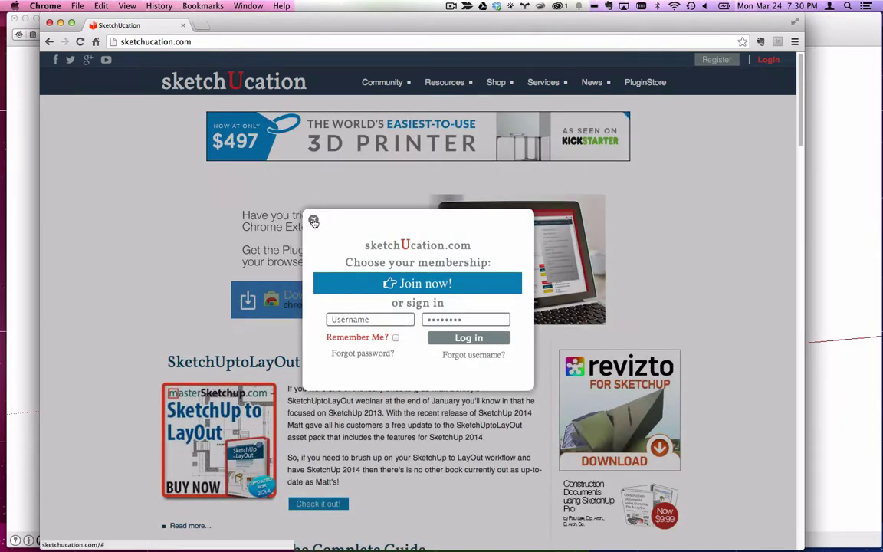
Step: Dismiss the sketchucation.com sign-in prompt and go to smustard.com instead
click(313, 222)
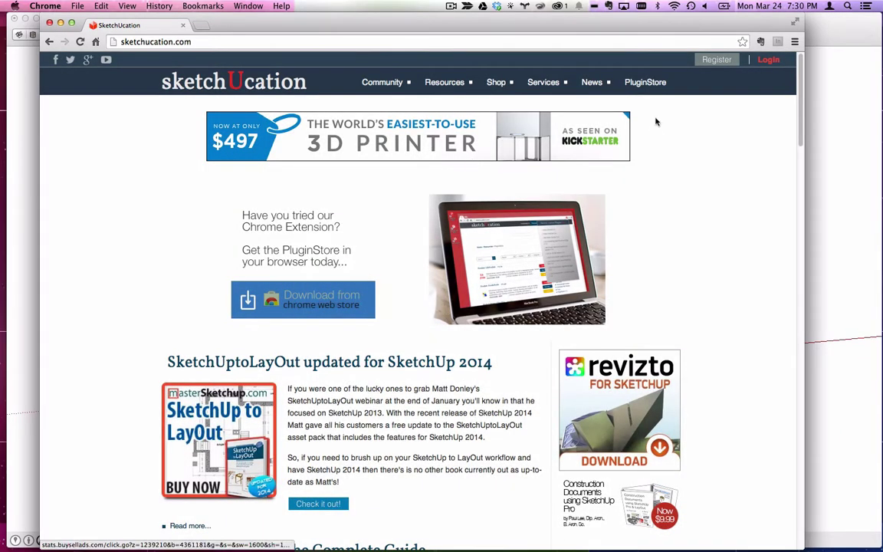
click(284, 42)
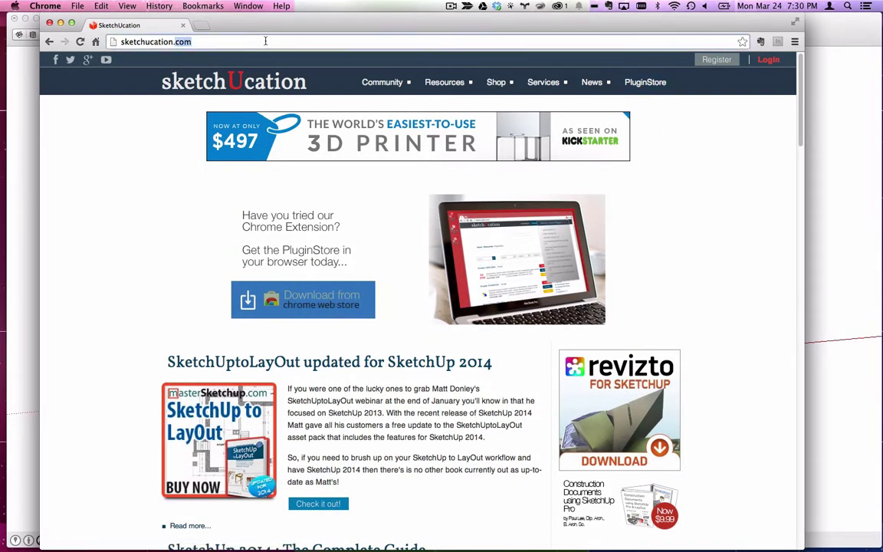
text(smustard.com)
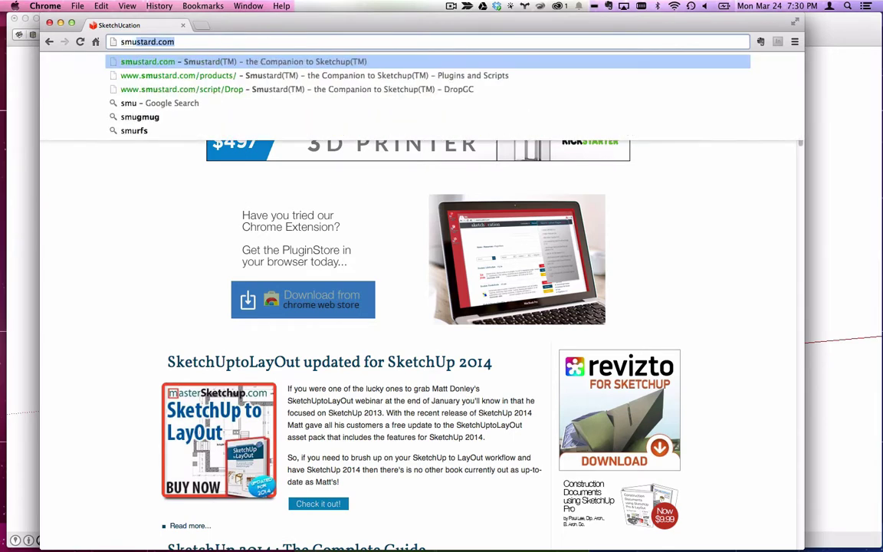
key(Return)
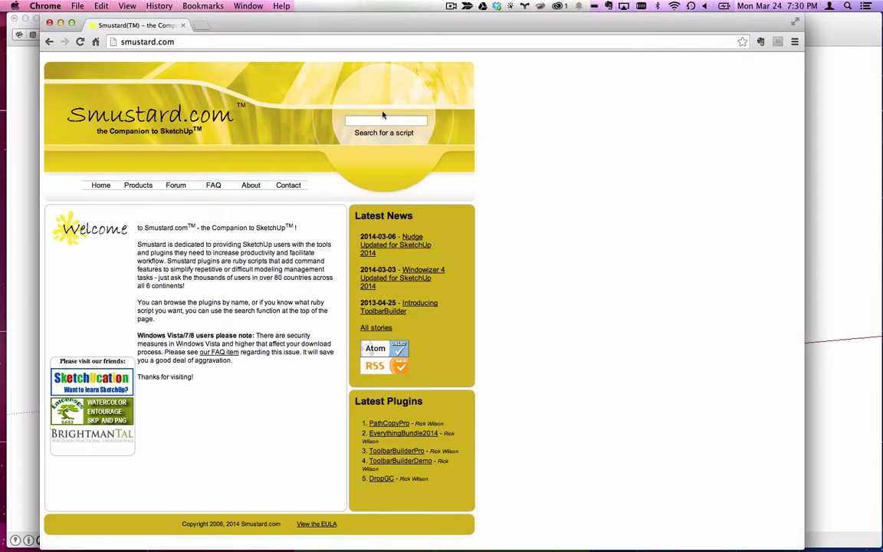
Step: Search the Smustard site for a "drop" script, then close the browser window
click(378, 116)
text(drop)
key(Return)
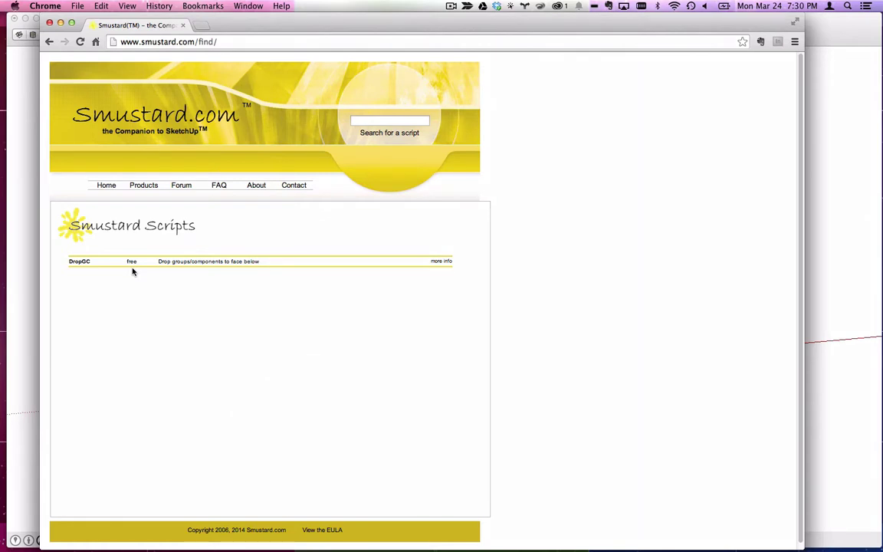
click(50, 25)
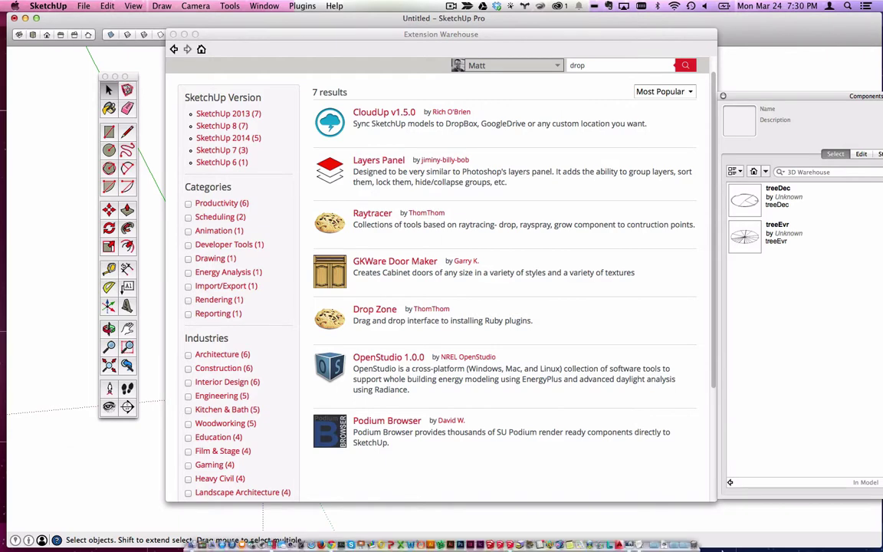
Step: Open the Downloads folder in Finder, view the contents of the 2010 version folder, and close the window
click(687, 549)
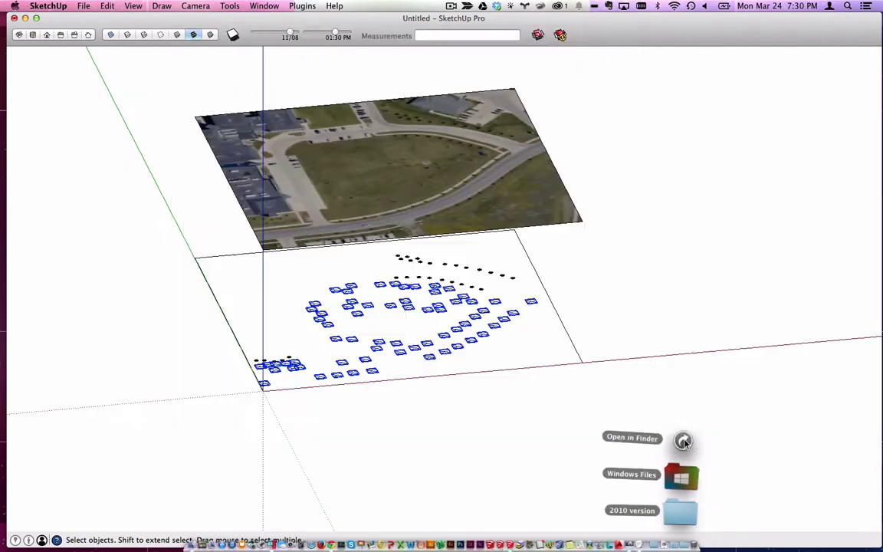
click(683, 441)
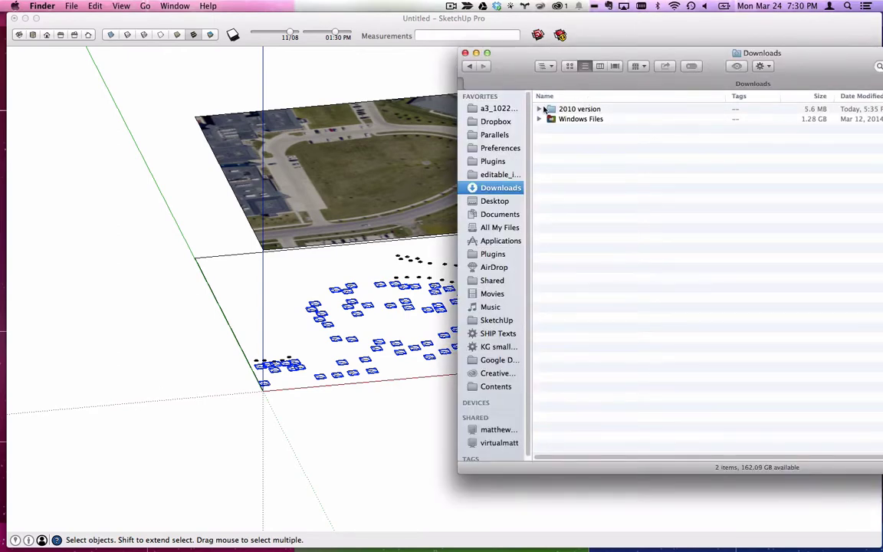
click(541, 109)
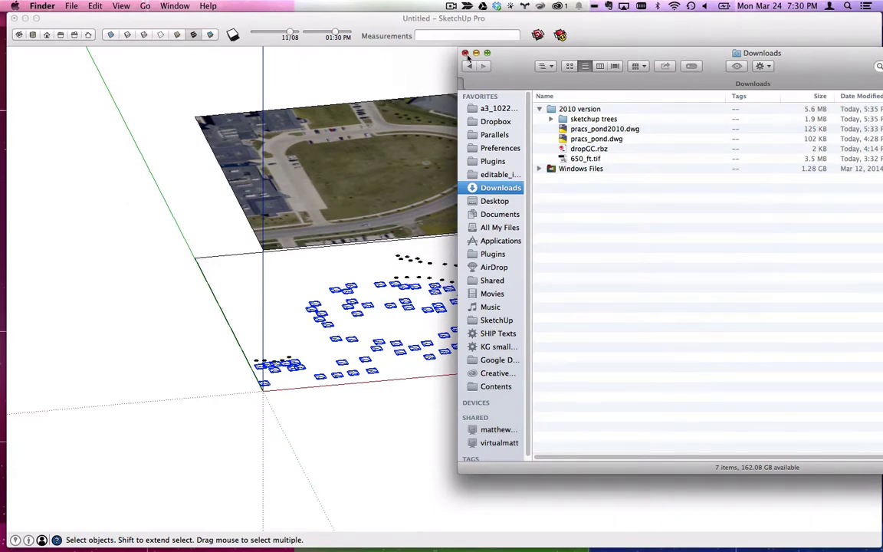
click(465, 53)
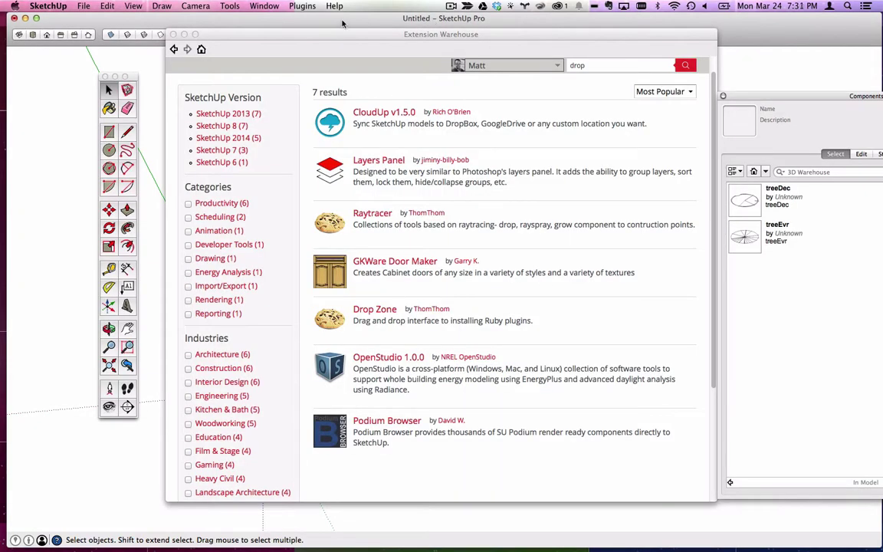
Step: Close the Extension Warehouse and open the Extensions page of the SketchUp preferences
click(173, 34)
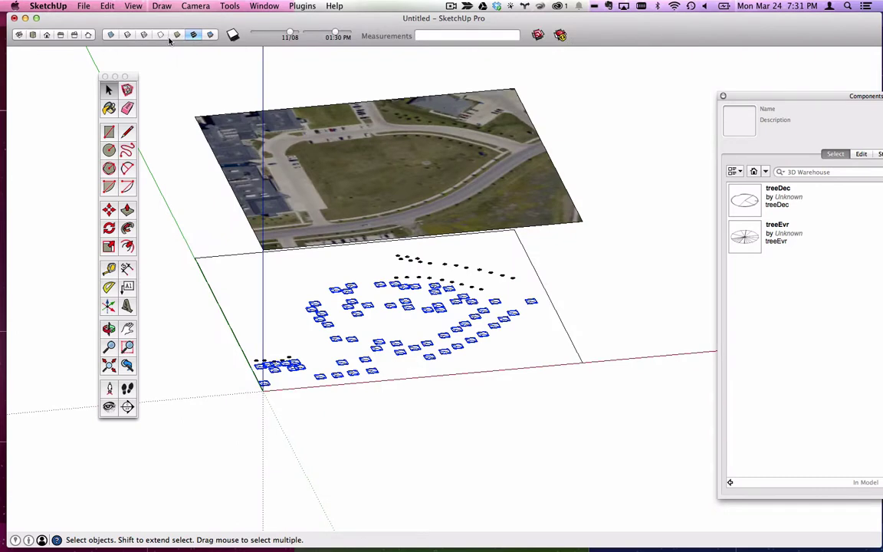
click(48, 5)
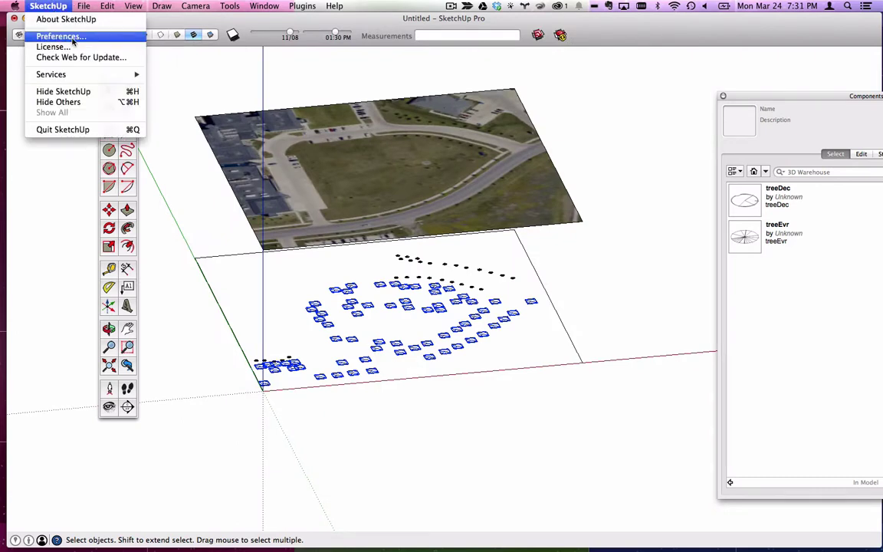
mouse_move(247, 9)
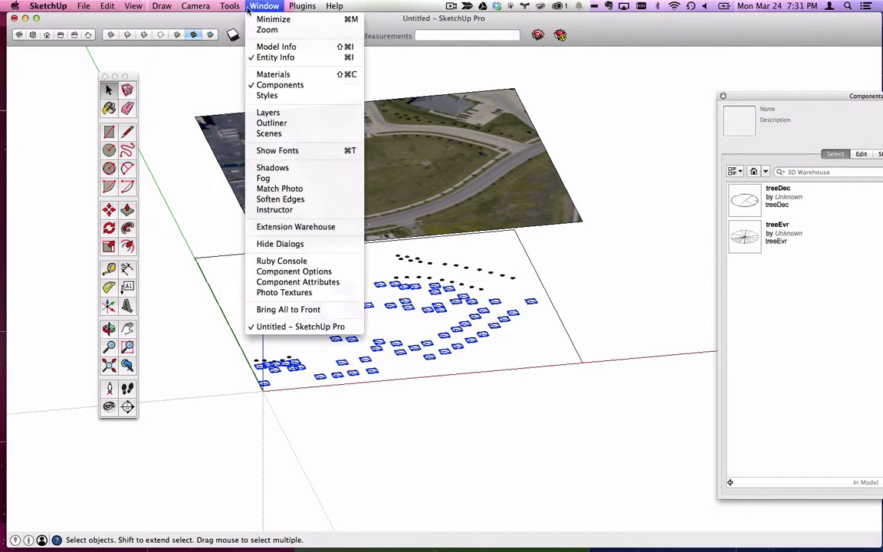
mouse_move(48, 6)
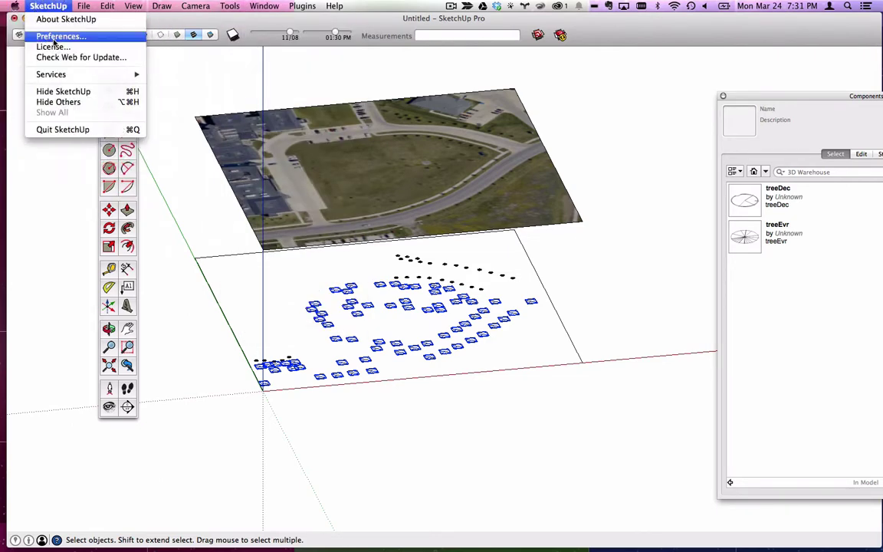
click(55, 35)
mouse_move(381, 317)
mouse_down()
mouse_move(451, 249)
mouse_move(390, 97)
mouse_up()
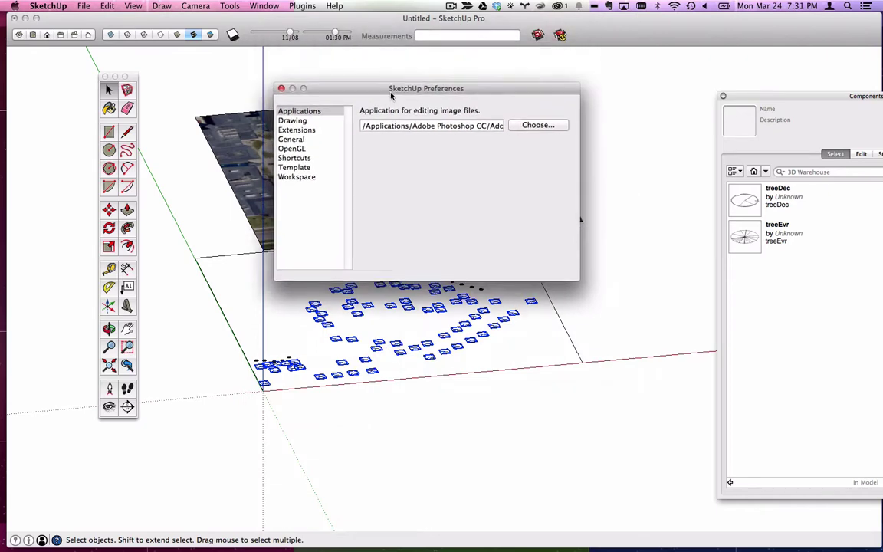
click(295, 135)
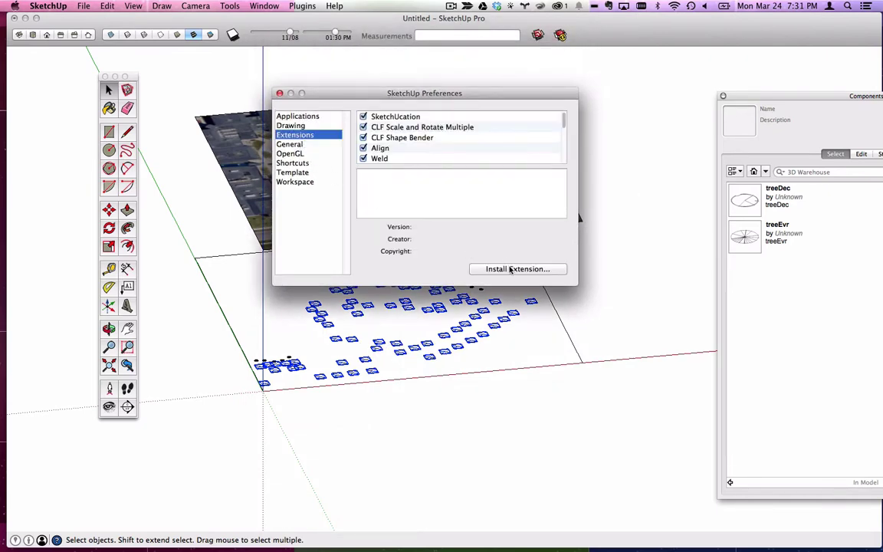
Step: Install the extension dropGC.rbz from the 2010 version folder, trusting its author, and close the preferences
click(511, 270)
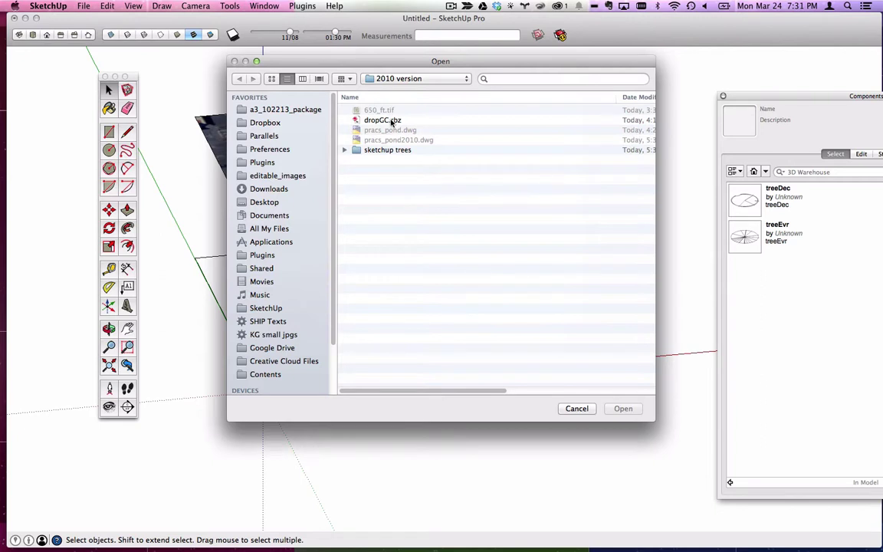
click(392, 121)
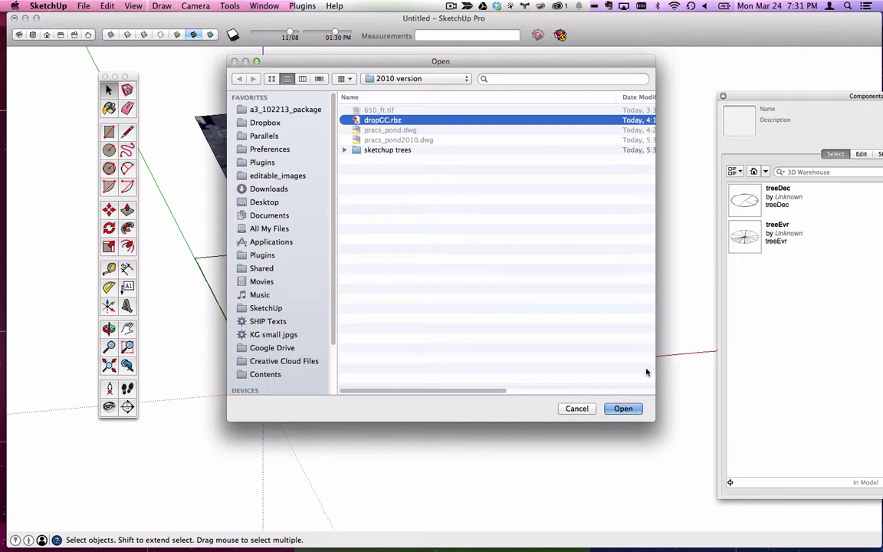
click(623, 409)
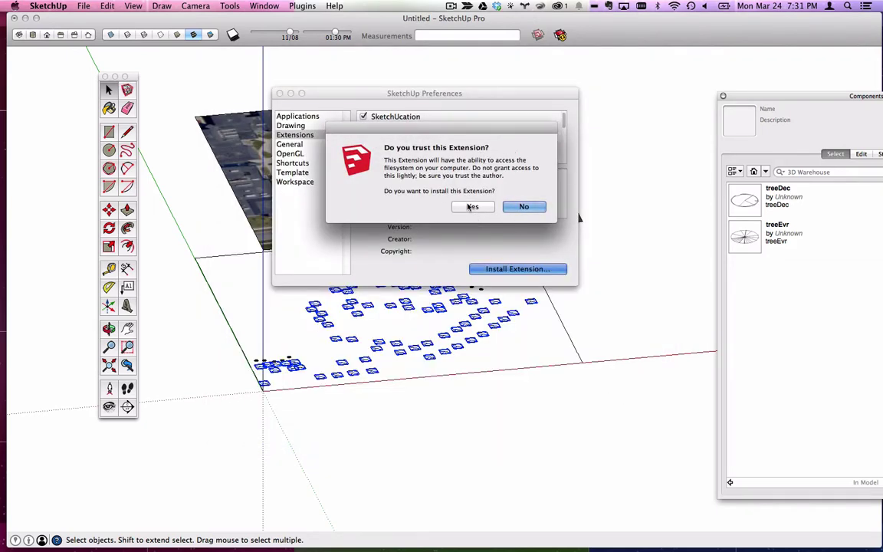
click(472, 206)
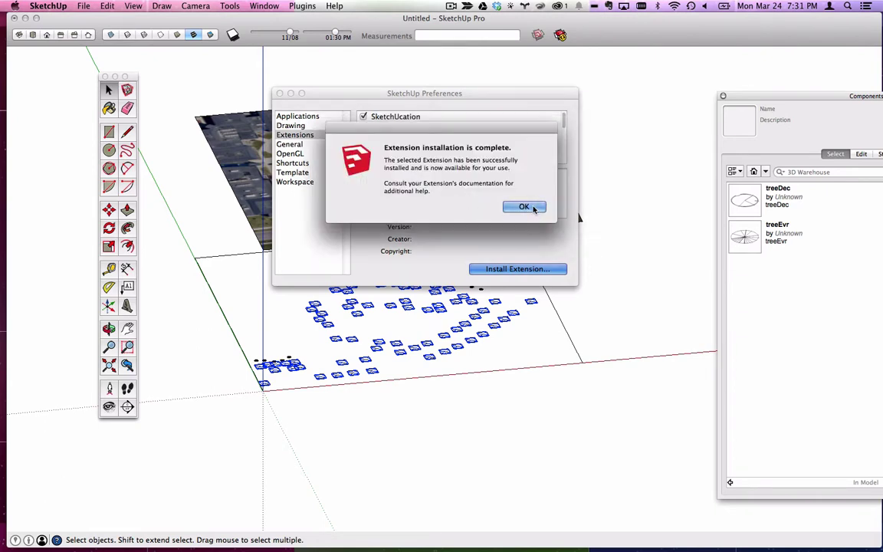
click(529, 207)
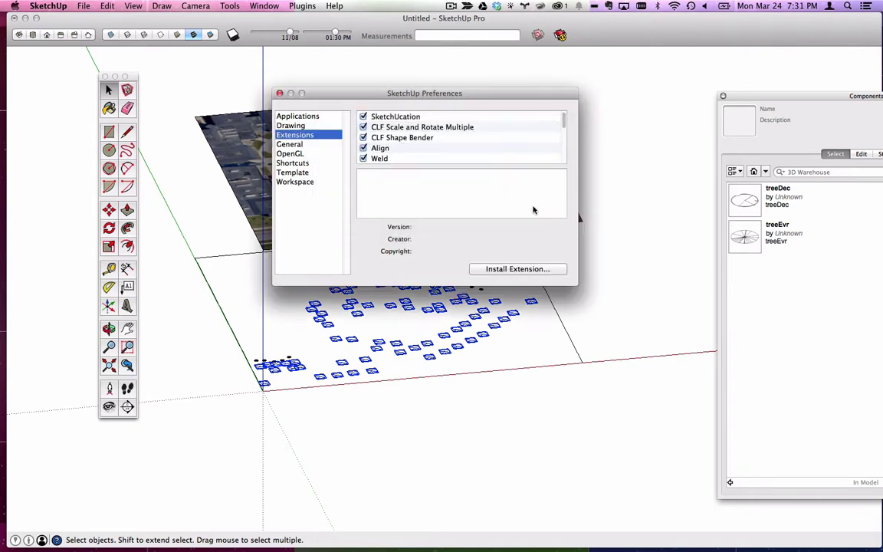
click(279, 93)
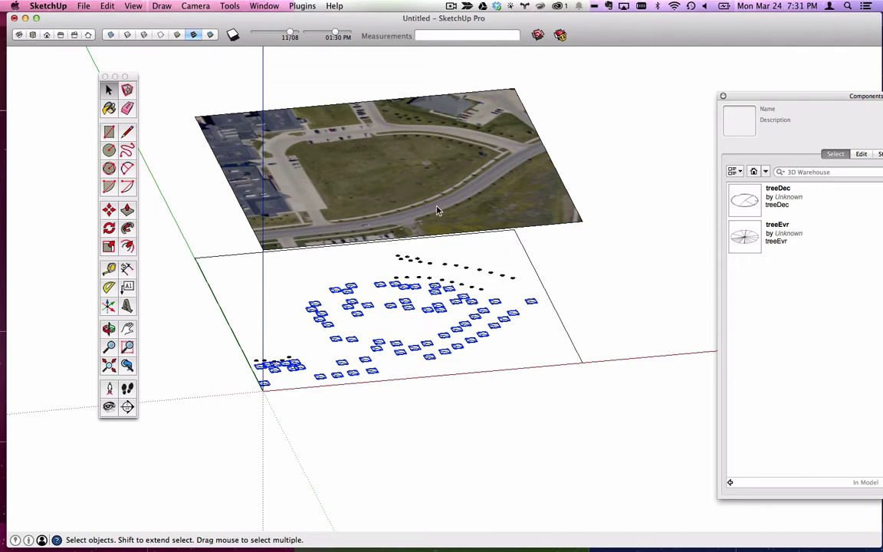
Step: Display the Sandbox tool palette and place it in the empty area of the drawing window near the site layers
middle_drag(438, 211, 473, 279)
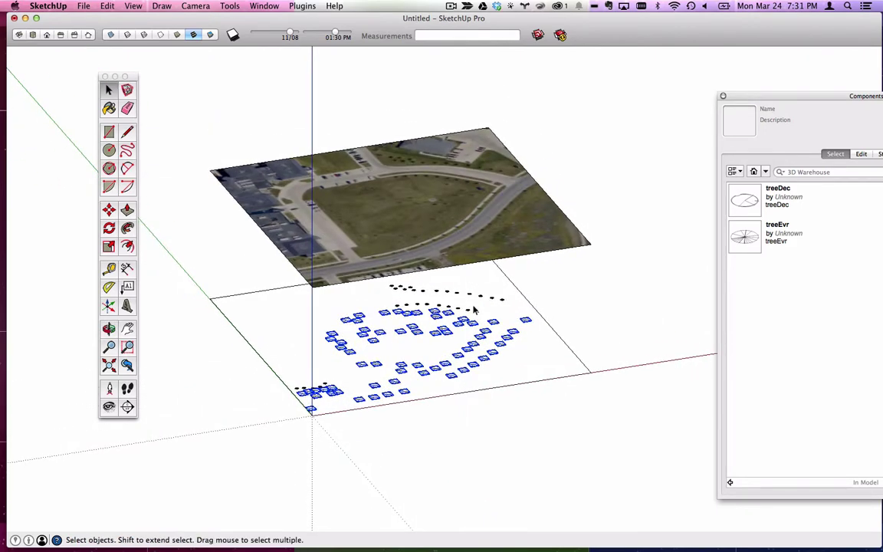
scroll(369, 239, down, 6)
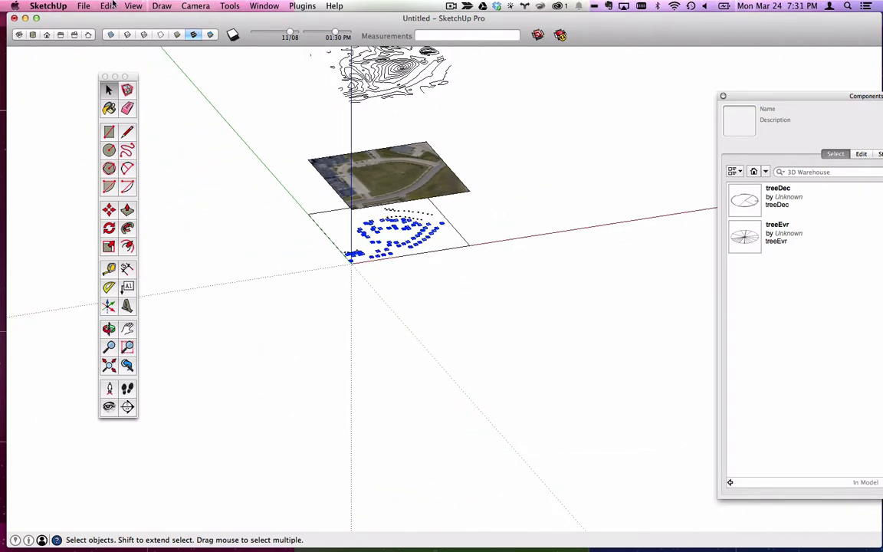
click(130, 6)
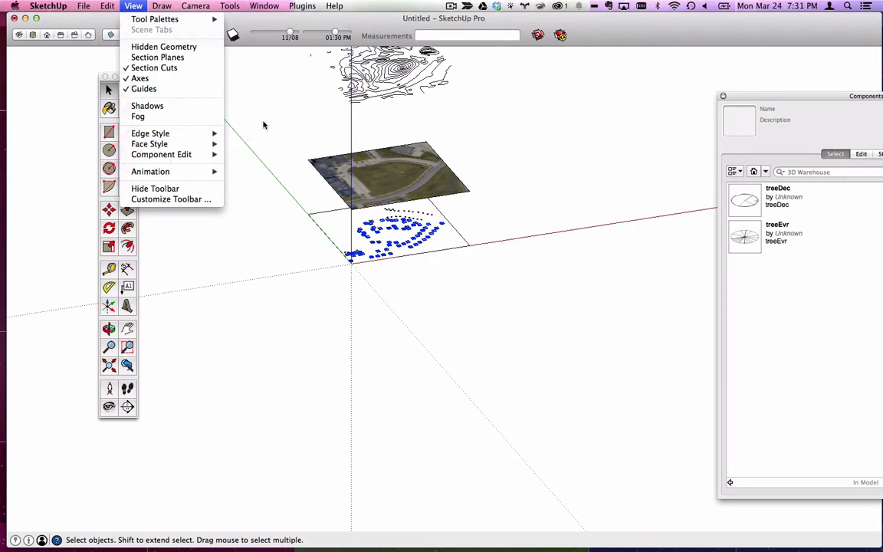
mouse_move(196, 6)
mouse_move(132, 6)
mouse_move(151, 19)
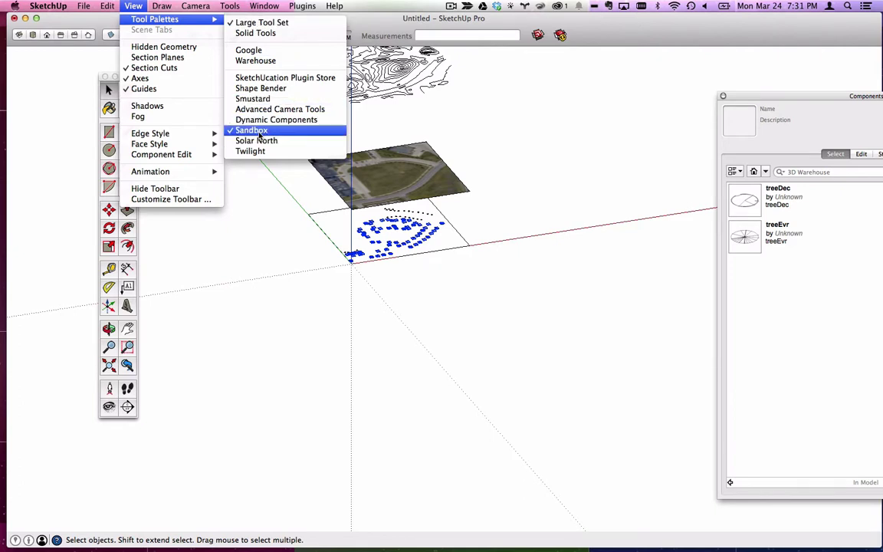
click(261, 132)
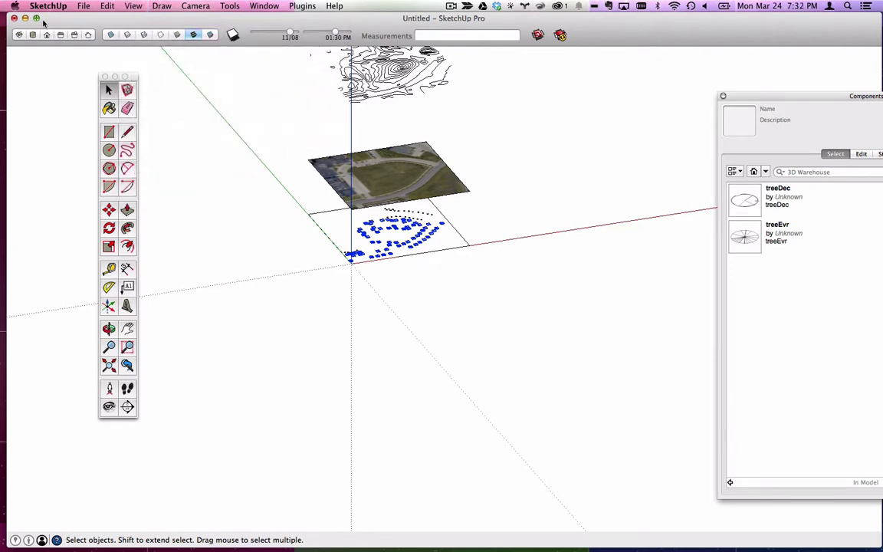
click(84, 6)
mouse_move(132, 22)
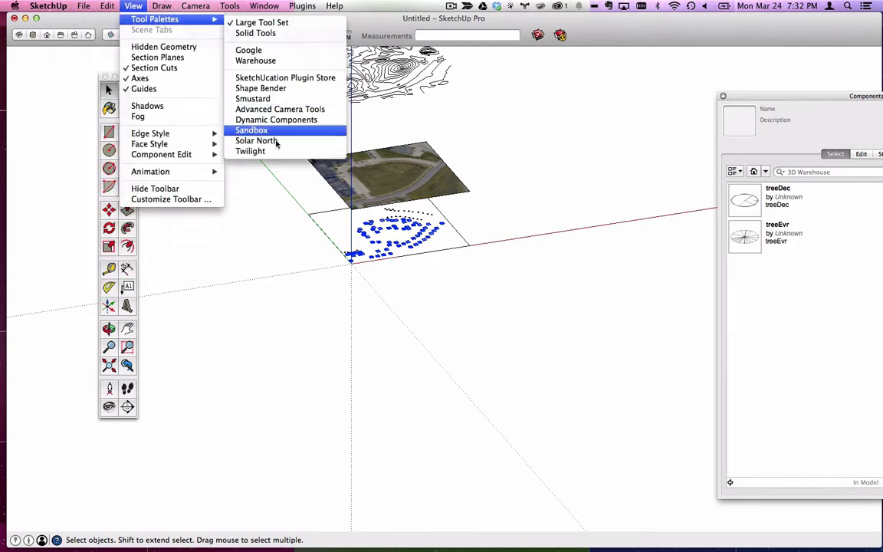
click(257, 130)
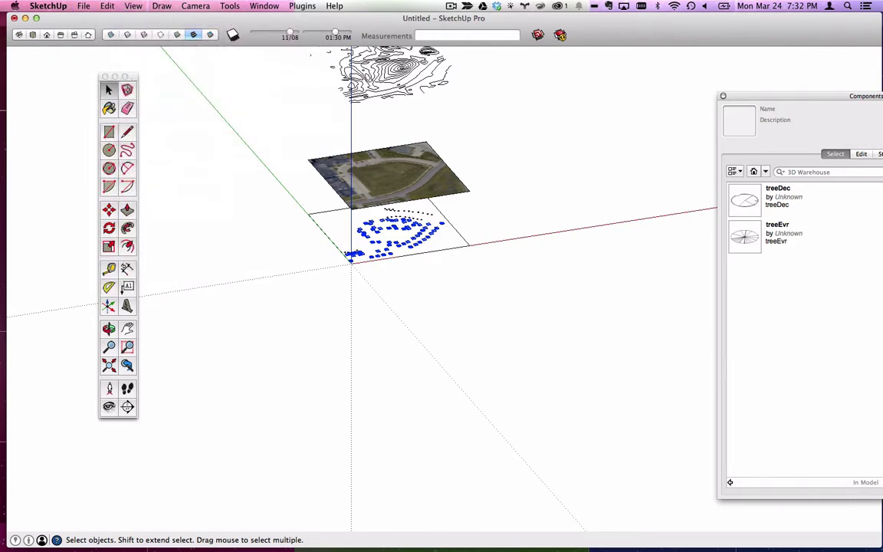
drag(343, 387, 394, 356)
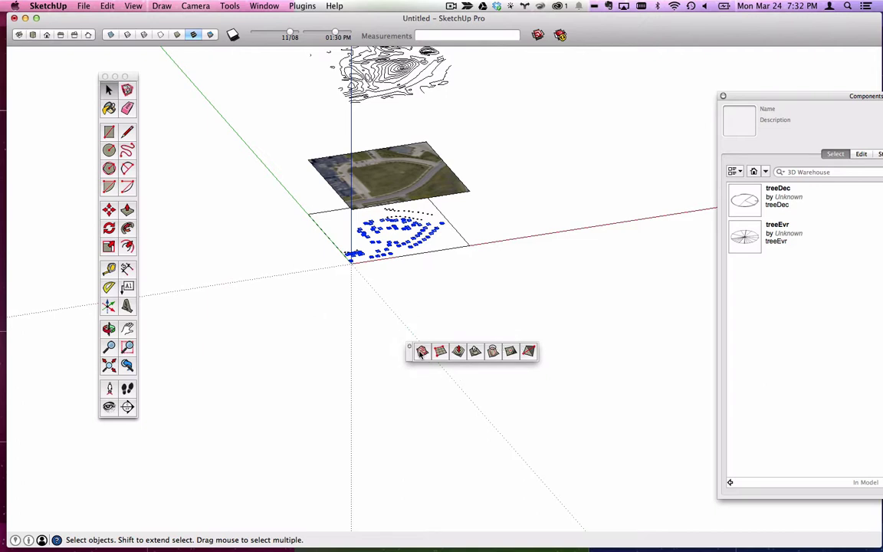
Step: Select all the contour lines above the aerial image and generate a terrain surface from them with the Sandbox From Contours tool
key(o)
drag(449, 121, 408, 182)
key(space)
drag(255, 79, 468, 177)
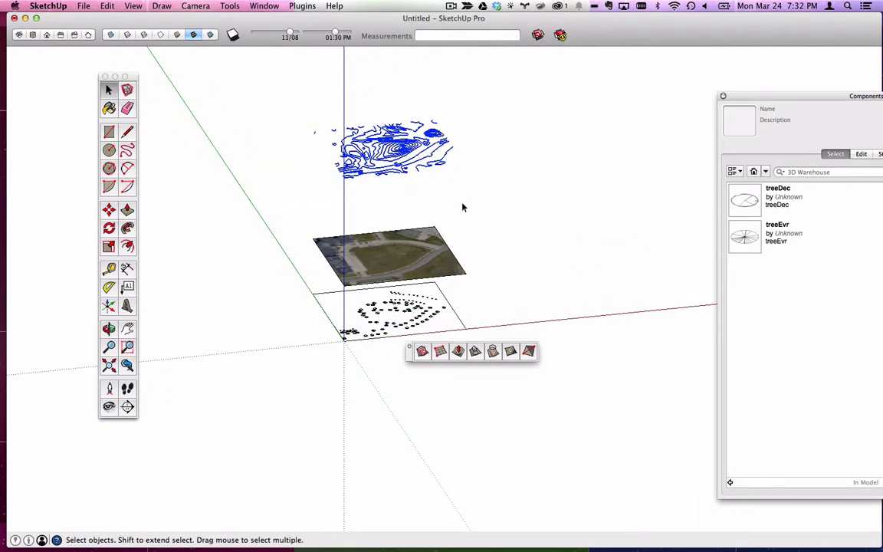
scroll(463, 207, up, 3)
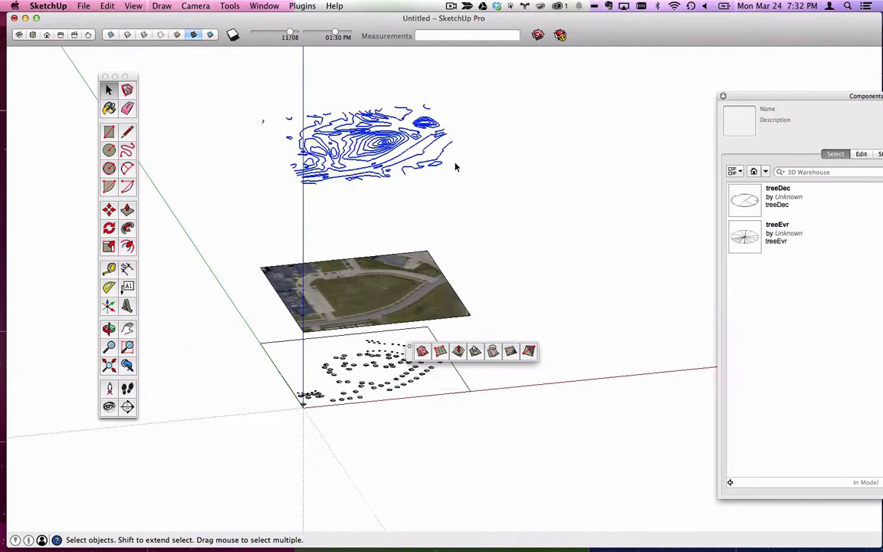
click(423, 351)
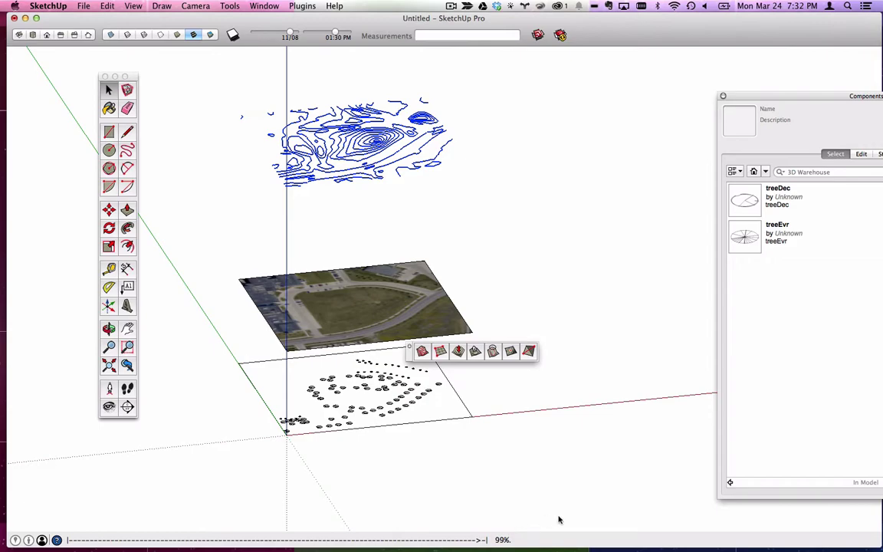
middle_drag(580, 520, 230, 92)
click(34, 36)
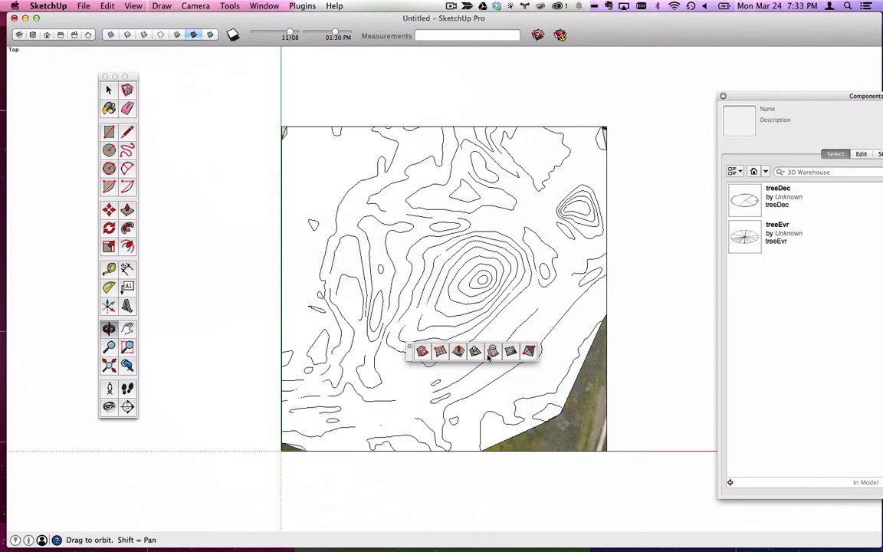
drag(324, 291, 427, 165)
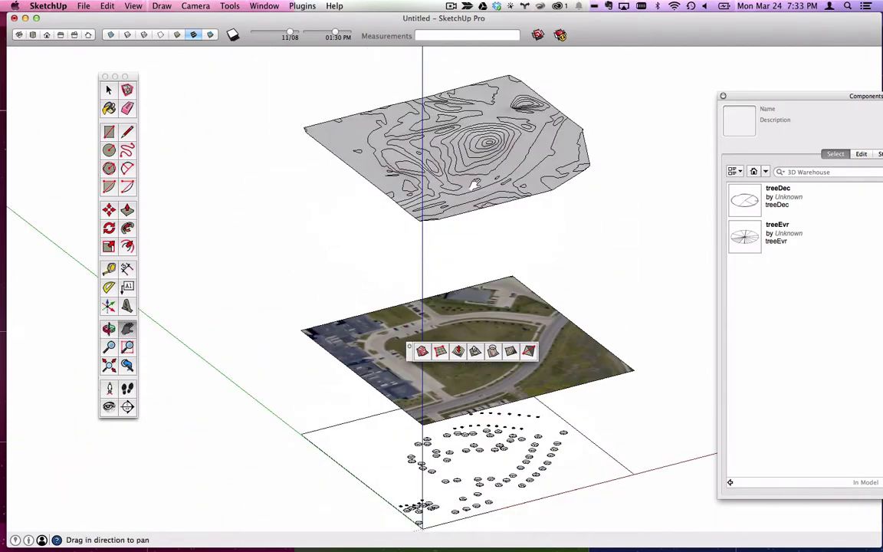
Step: Draw a rectangle over the middle of the terrain and push/pull it into a box, then select the terrain group
click(109, 131)
click(366, 133)
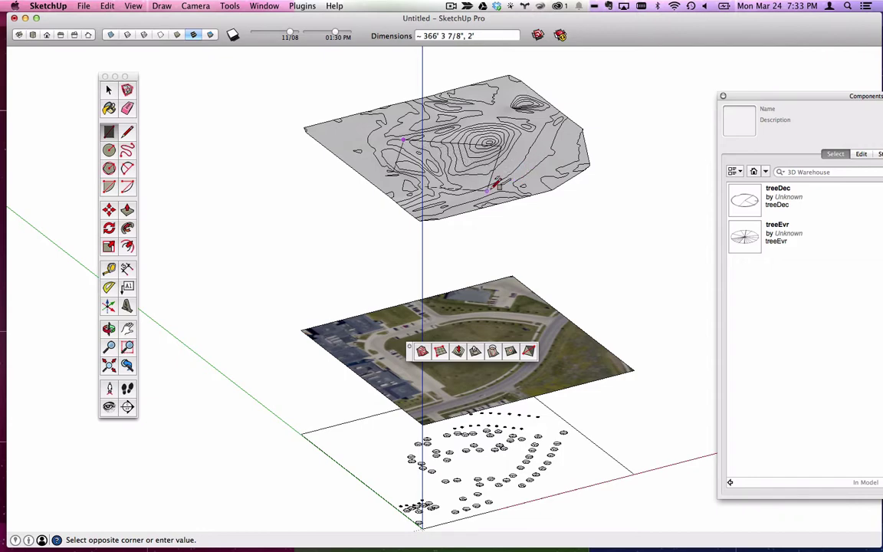
click(489, 187)
key(p)
drag(473, 173, 460, 117)
mouse_move(460, 116)
middle_down()
mouse_move(493, 115)
mouse_move(469, 131)
middle_up()
drag(469, 130, 444, 290)
key(o)
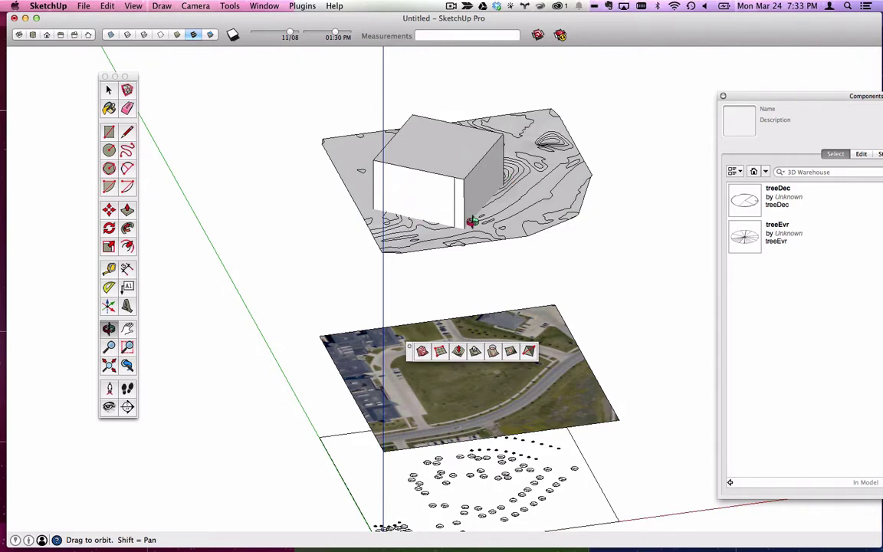
key(space)
click(543, 196)
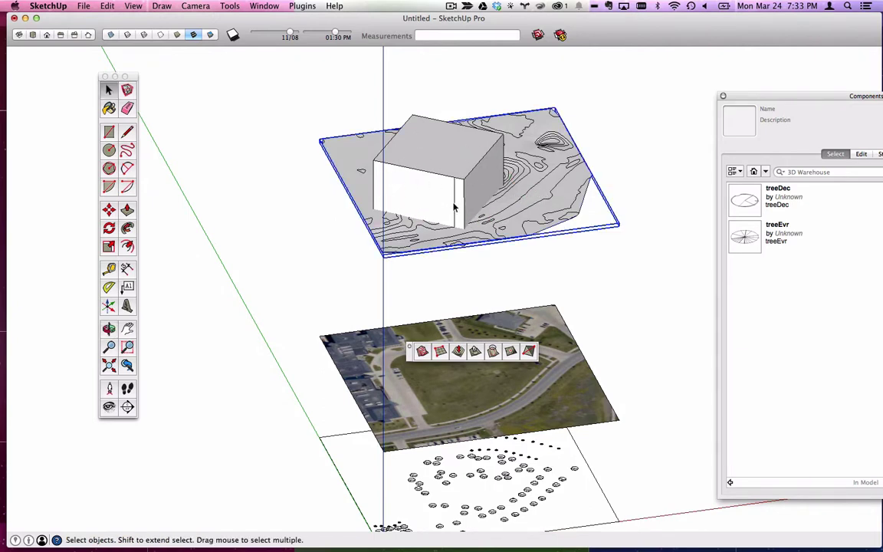
Step: Undo the box and the terrain surface to leave only the contour lines, and move the Sandbox palette into the empty space beside them
key(super+z)
key(super+z)
key(super+z)
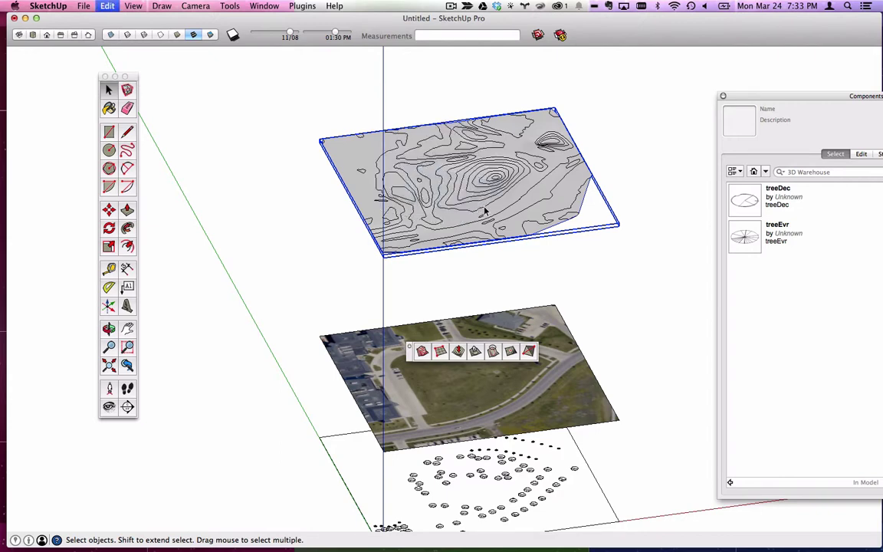
key(h)
drag(518, 184, 423, 141)
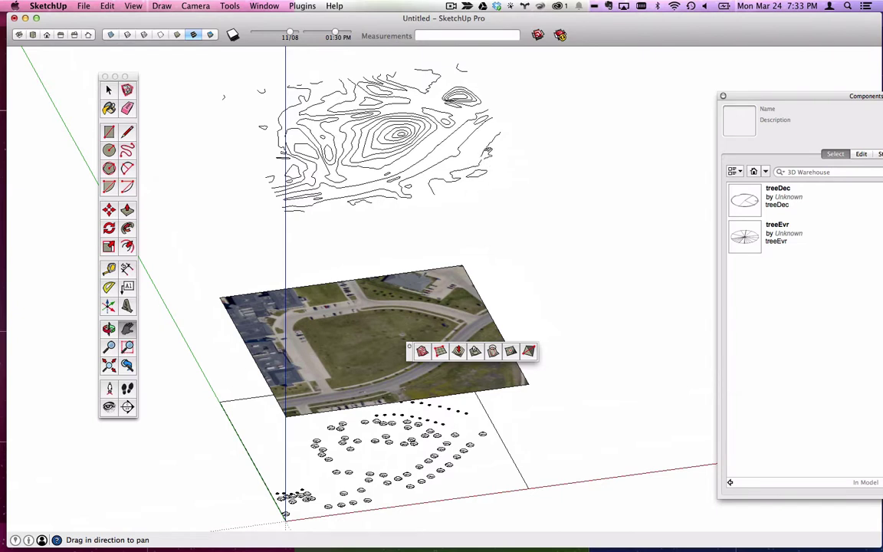
drag(412, 362, 589, 116)
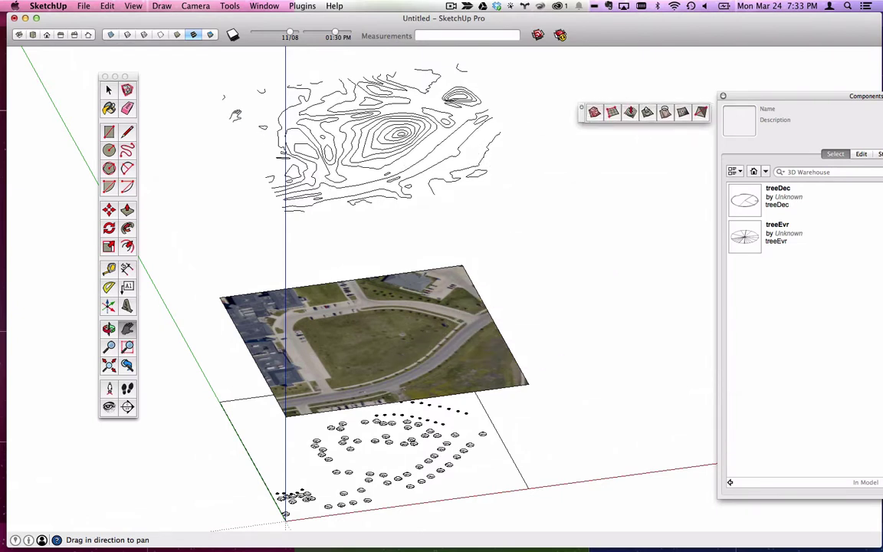
Step: Add a line segment about 14' long at contour height above the aerial image's near right corner, using a temporary vertical line that is erased
click(127, 131)
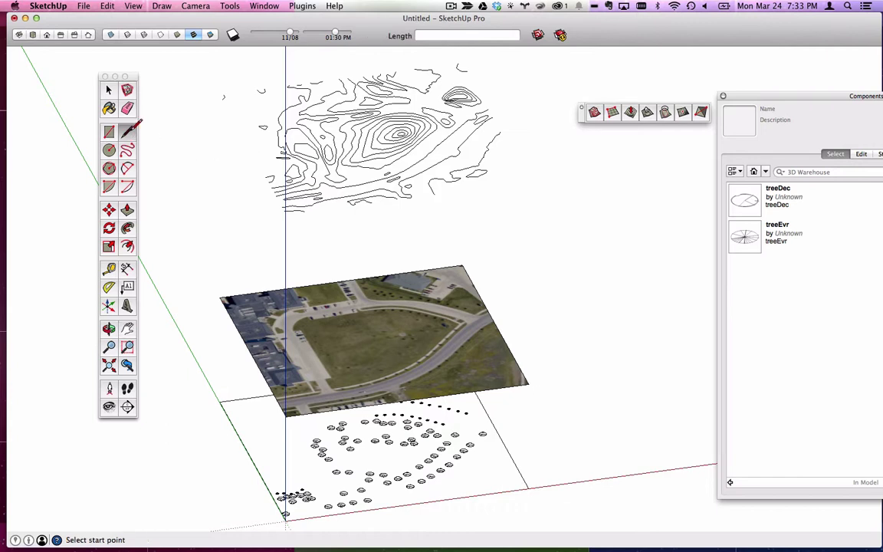
click(528, 384)
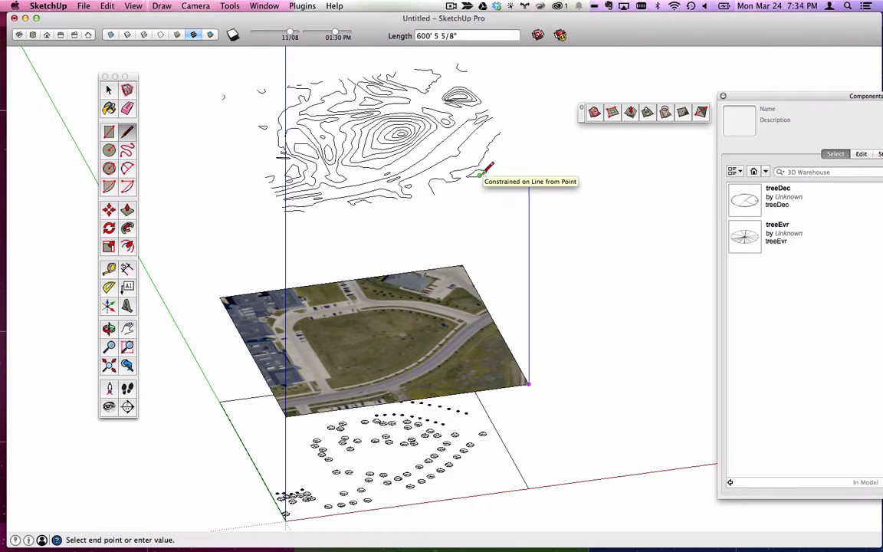
click(528, 181)
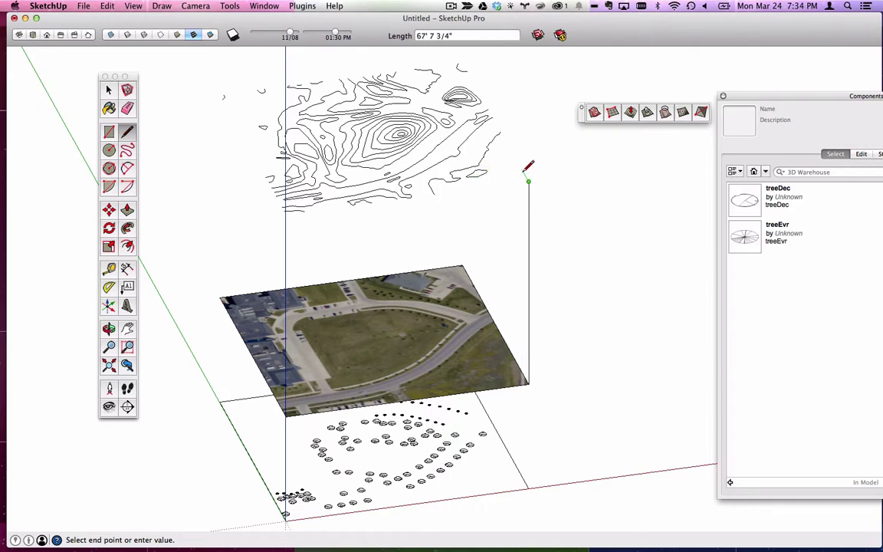
scroll(528, 178, up, 5)
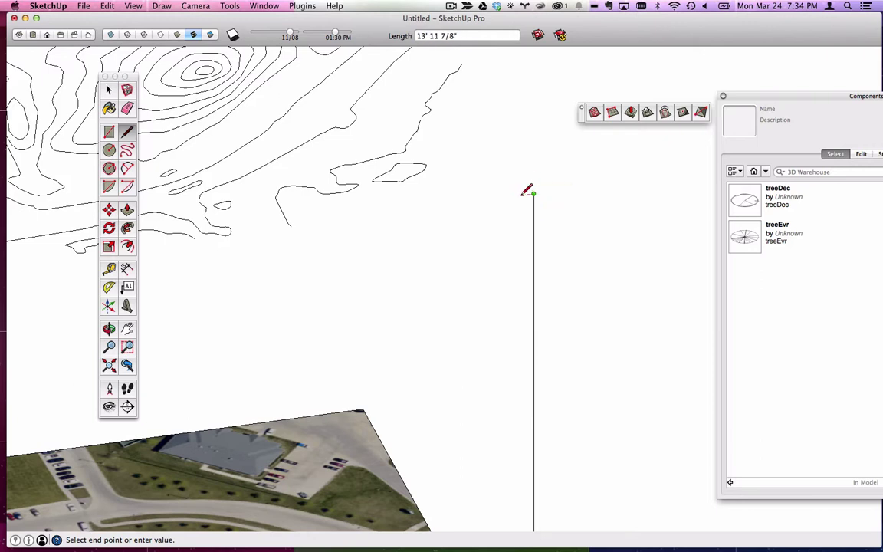
click(519, 195)
click(127, 109)
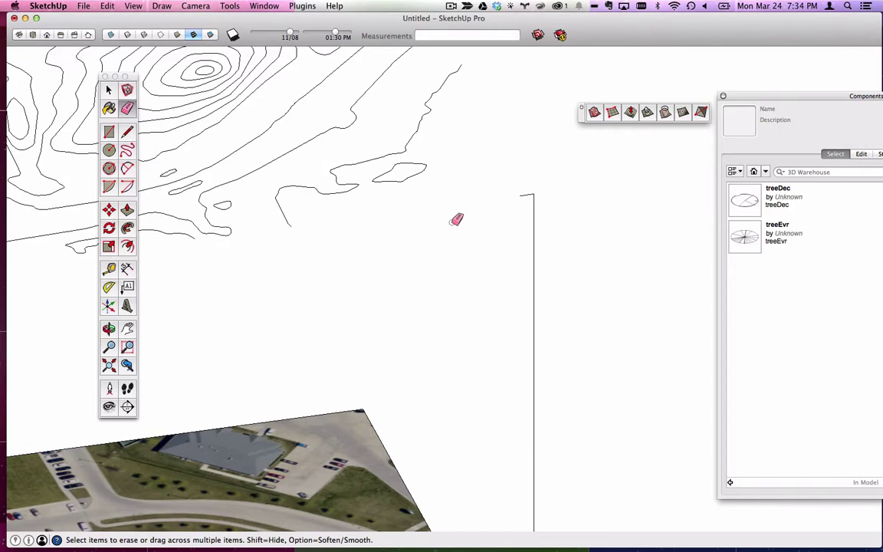
click(534, 202)
scroll(542, 219, up, 2)
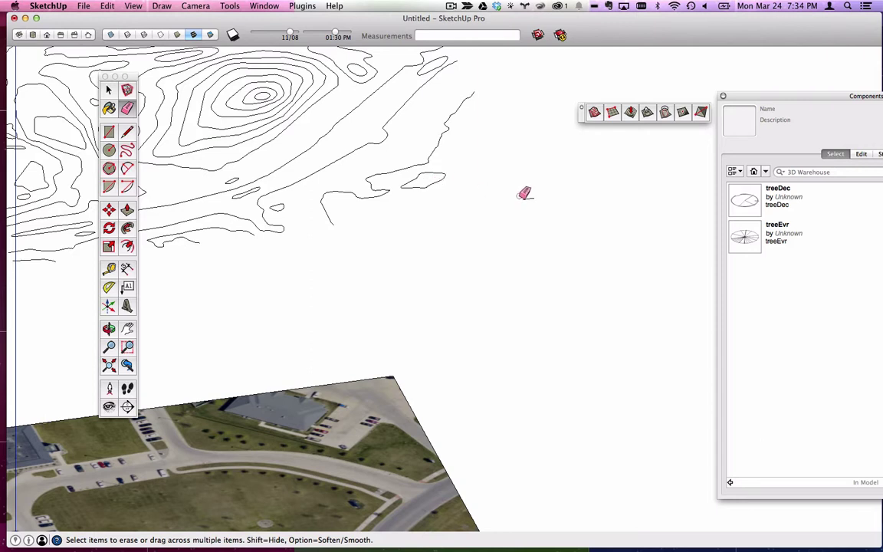
Step: Select the short segment above the near right corner and move it up the blue axis by .5
click(109, 90)
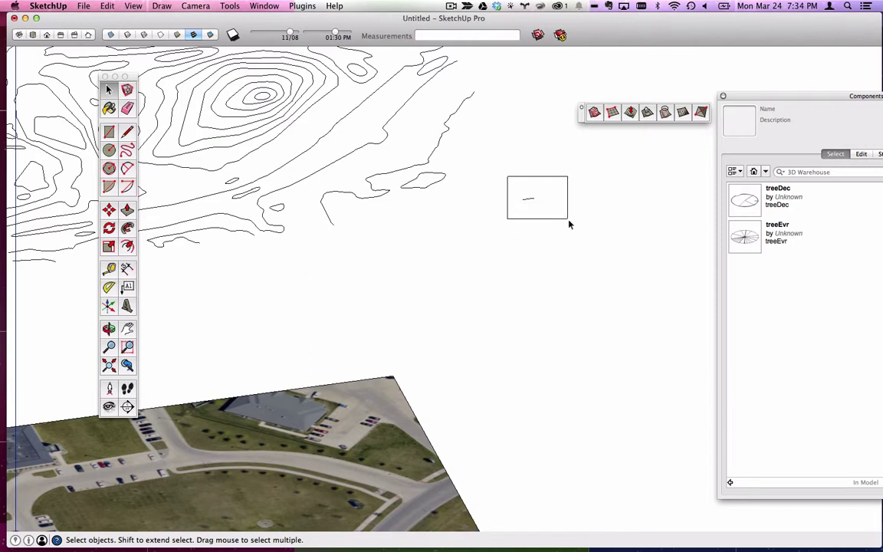
drag(569, 224, 563, 221)
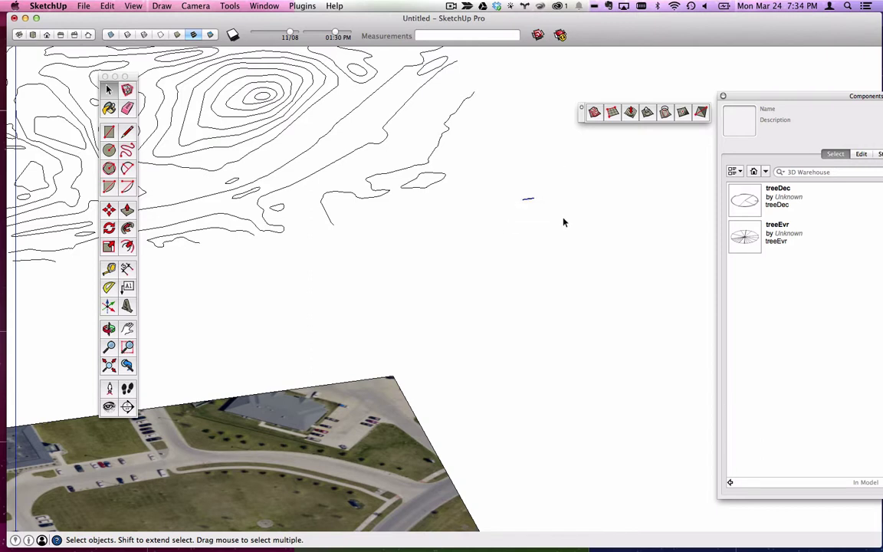
click(109, 208)
click(526, 196)
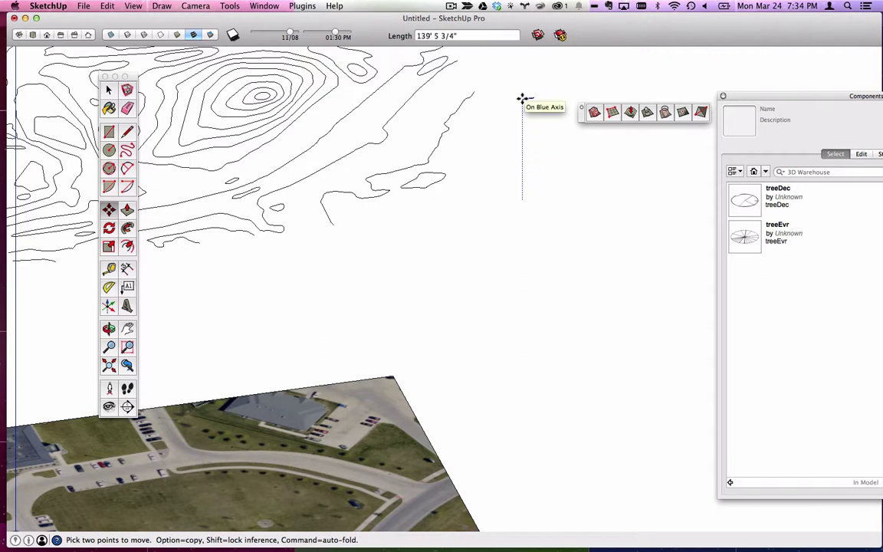
text(.5)
key(Return)
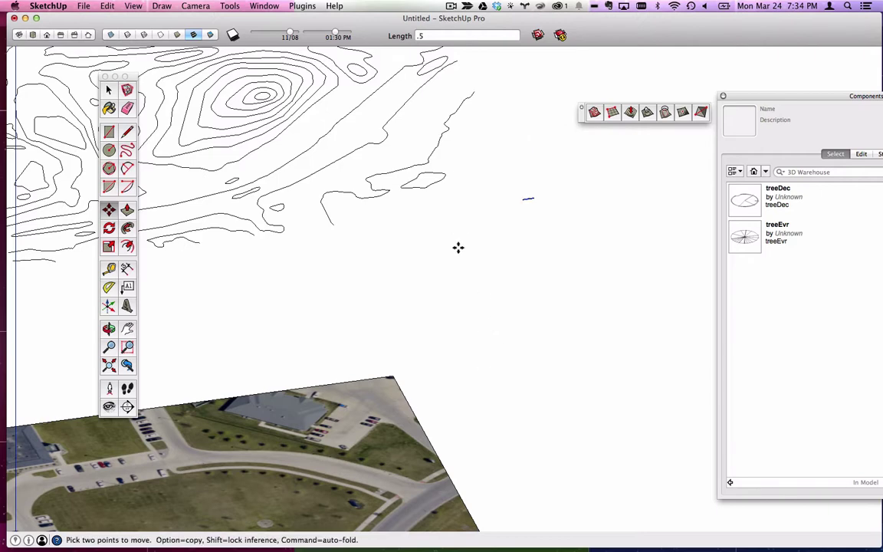
scroll(506, 200, down, 6)
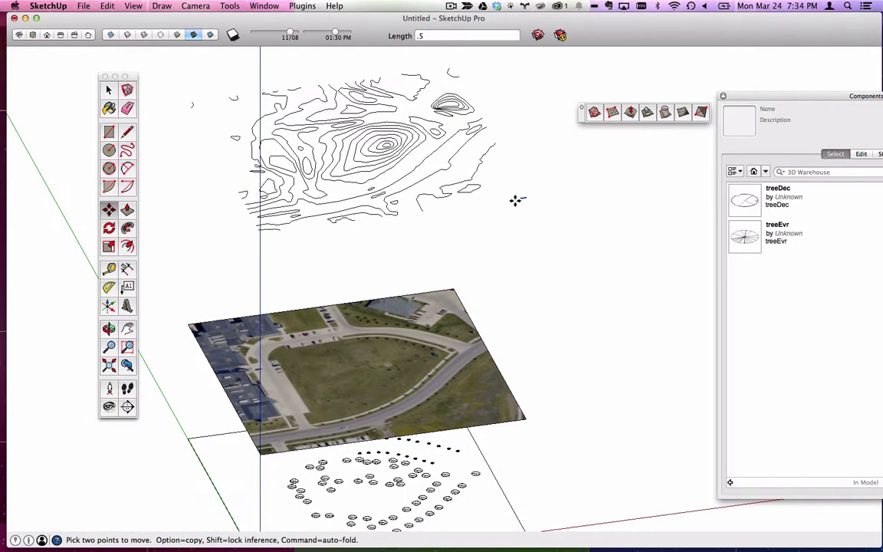
Step: Add a short segment at contour height above the aerial image's corner on the blue axis, using a temporary vertical line that is erased
key(l)
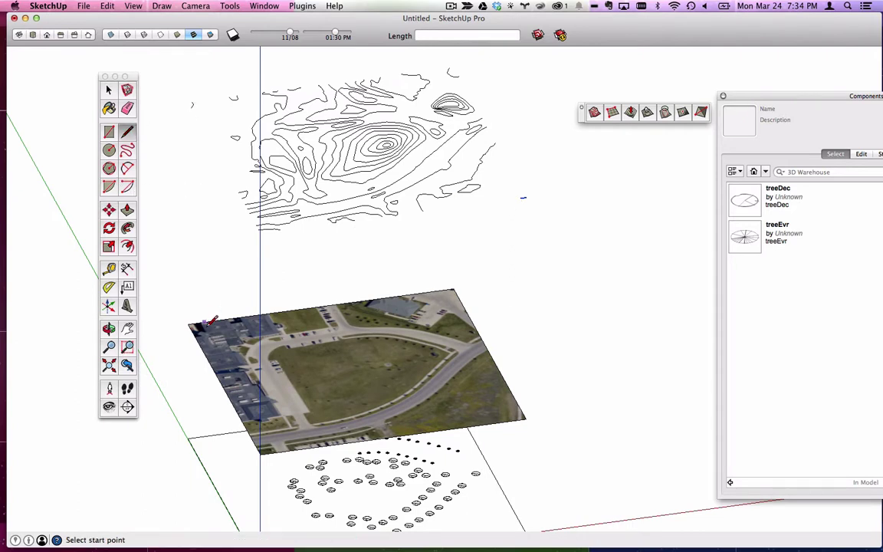
click(260, 453)
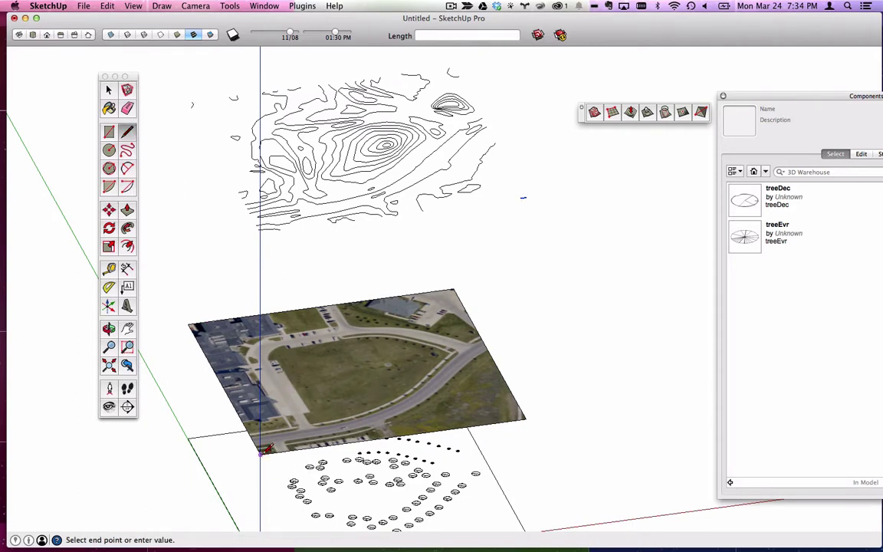
middle_drag(253, 468, 191, 418)
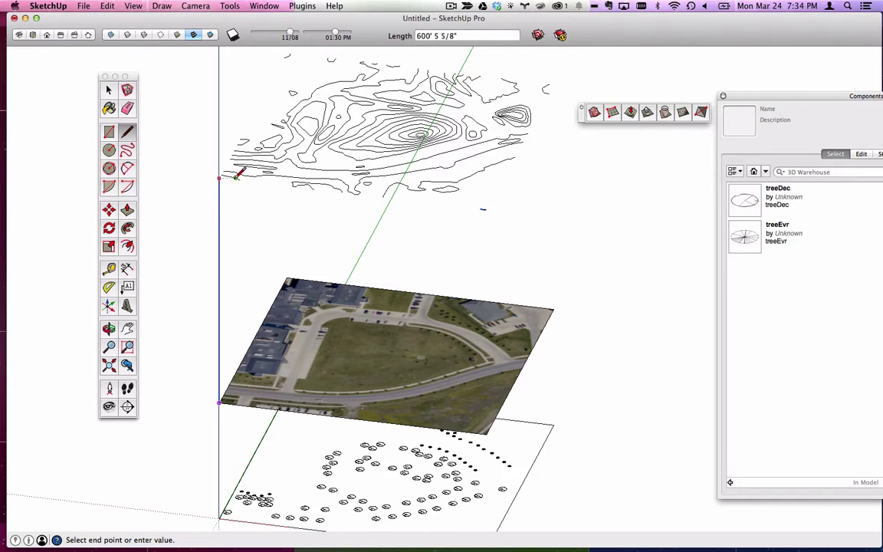
scroll(230, 174, up, 6)
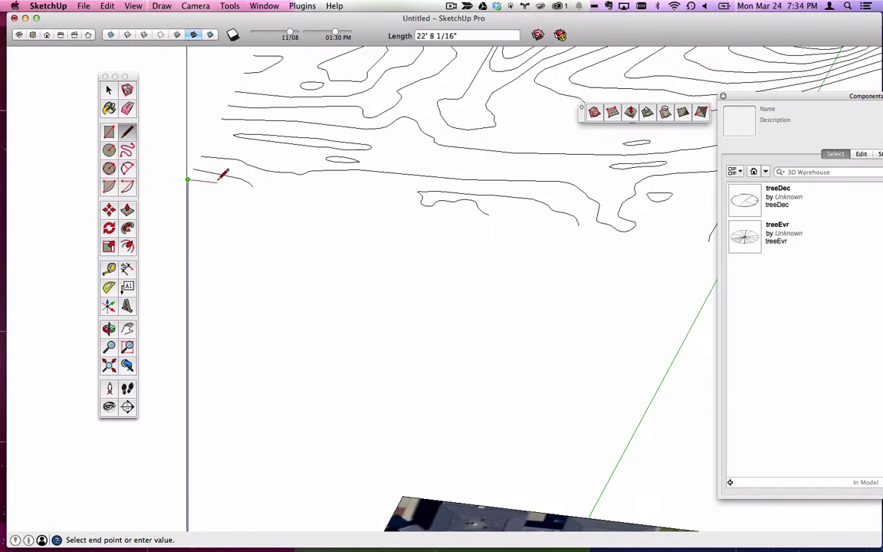
click(201, 181)
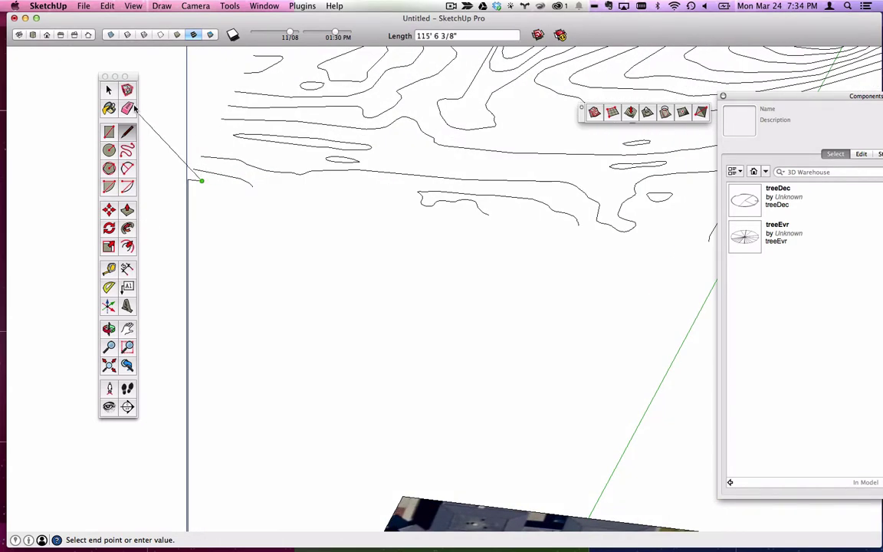
key(e)
scroll(246, 250, down, 5)
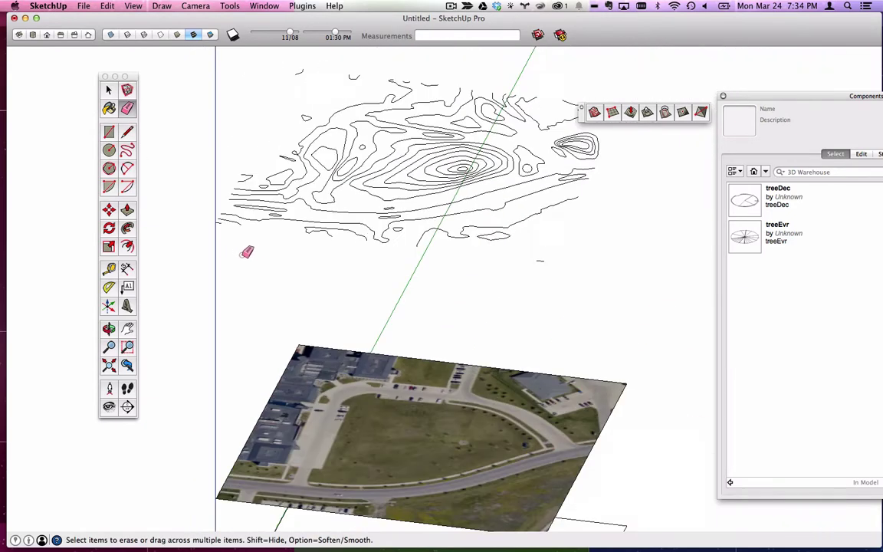
Step: Add a short segment at contour height above the aerial image's far left corner, drawn from a temporary vertical line that is erased
click(127, 132)
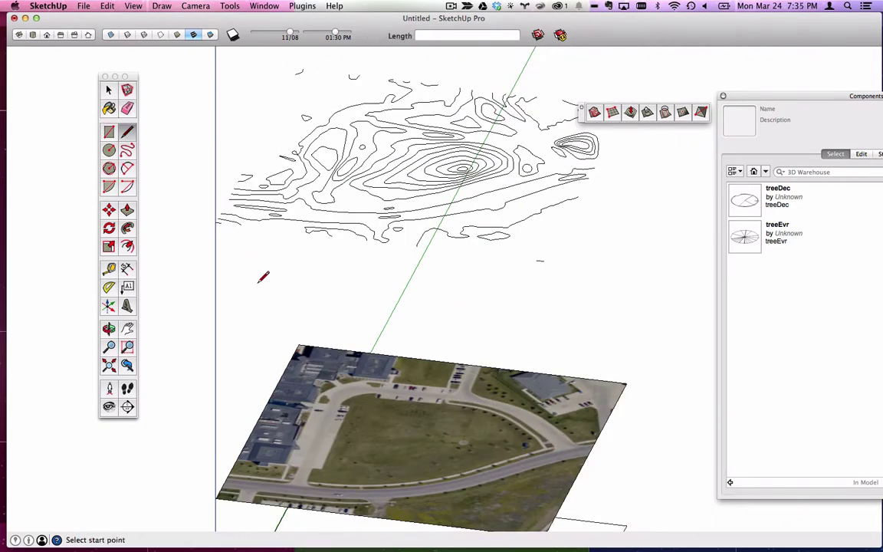
click(299, 346)
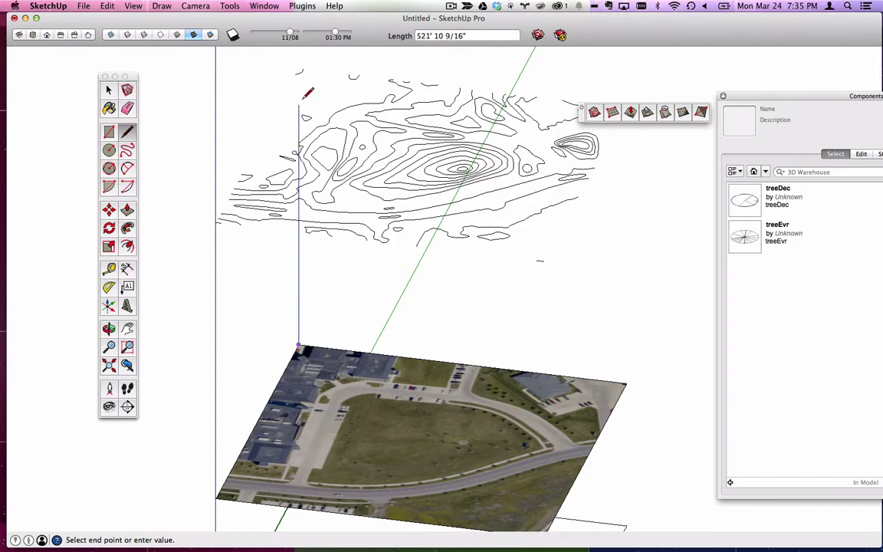
scroll(302, 73, up, 6)
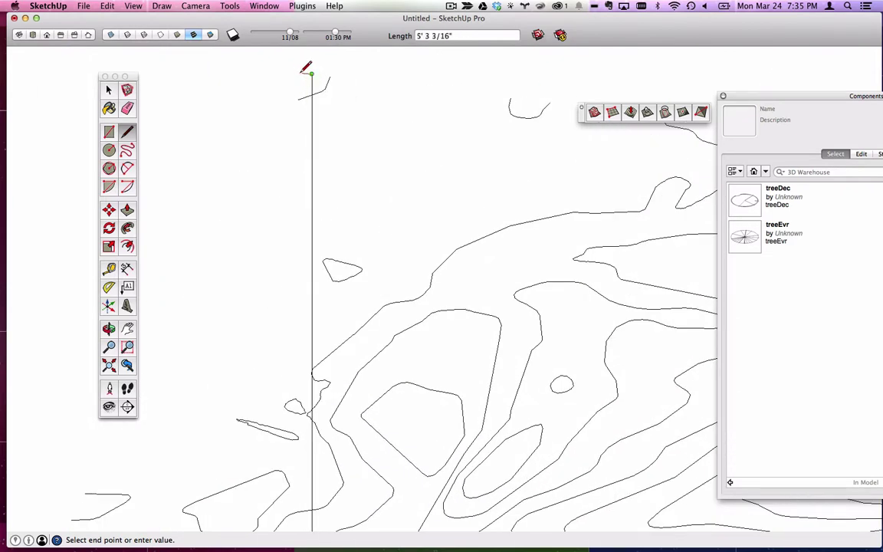
click(311, 74)
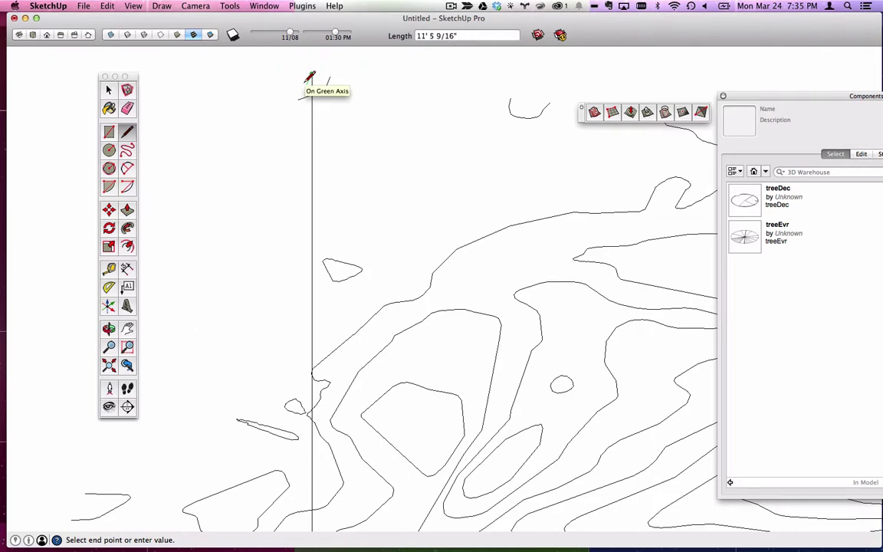
click(127, 108)
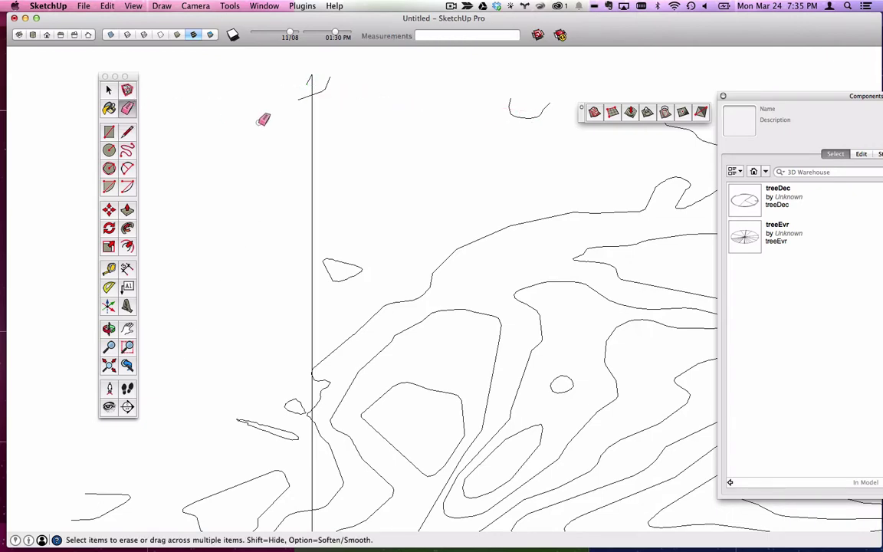
click(313, 134)
scroll(351, 185, down, 10)
scroll(577, 347, up, 3)
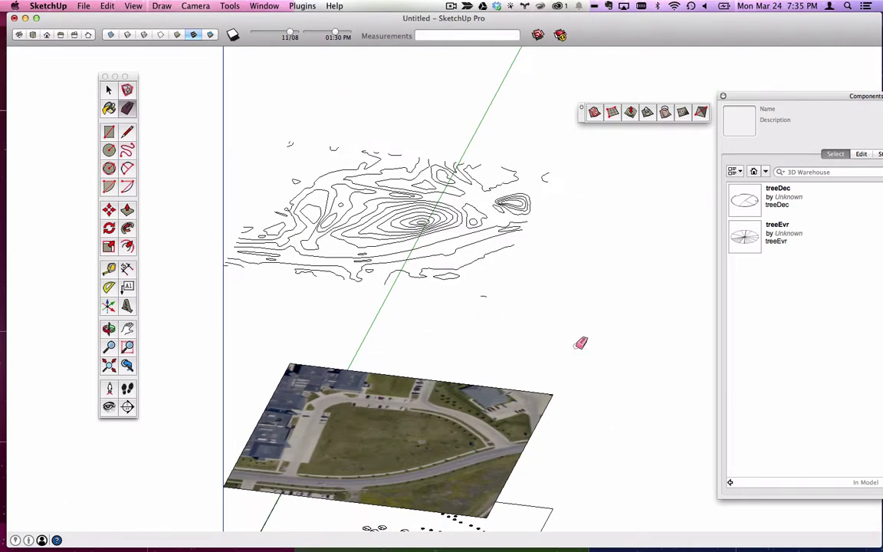
Step: Add a short segment at contour height above the aerial image's far right corner, drawn from a temporary vertical line that is erased
click(128, 132)
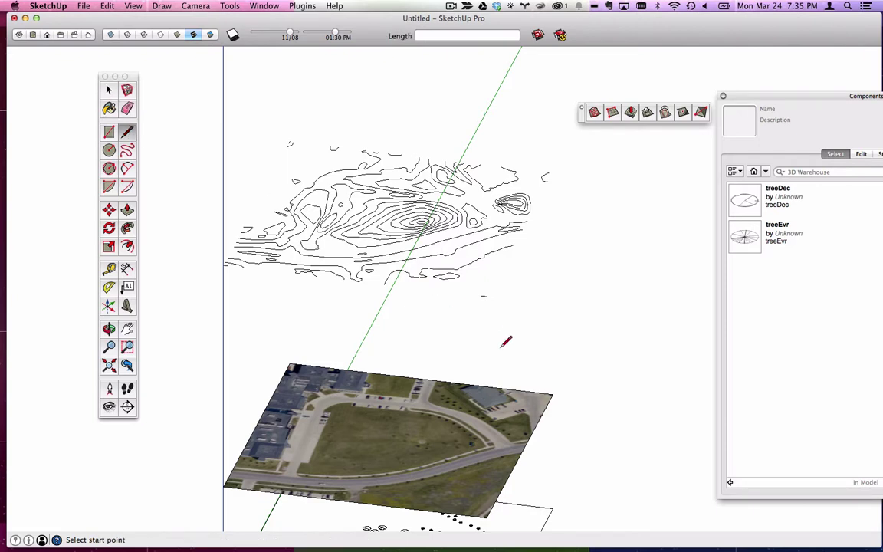
click(552, 393)
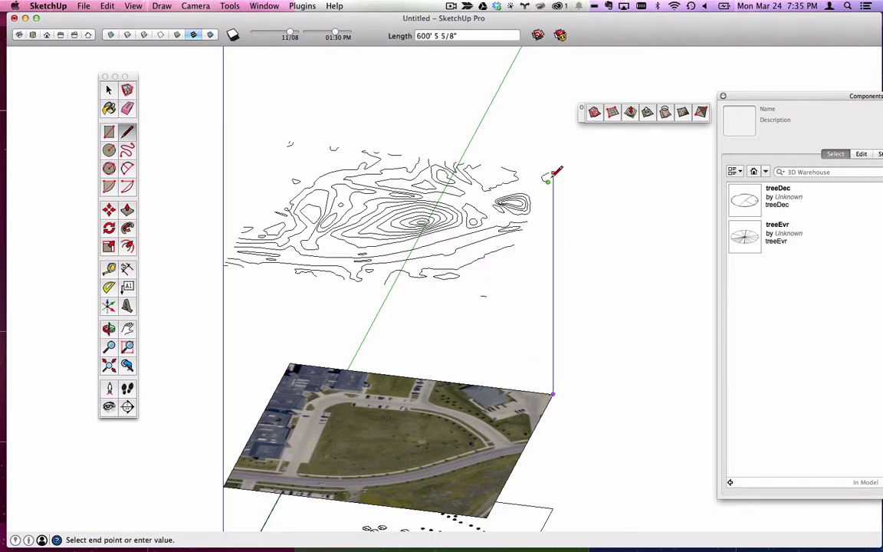
scroll(546, 173, up, 6)
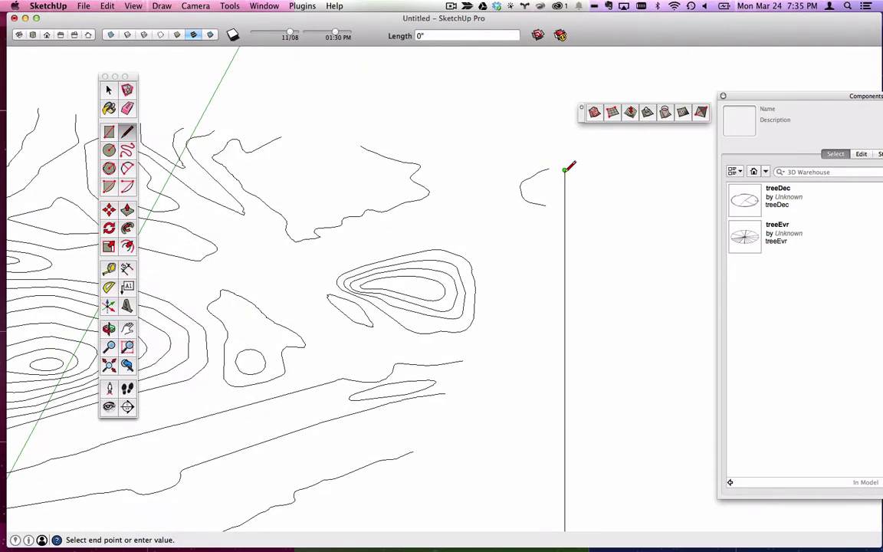
click(562, 176)
click(127, 108)
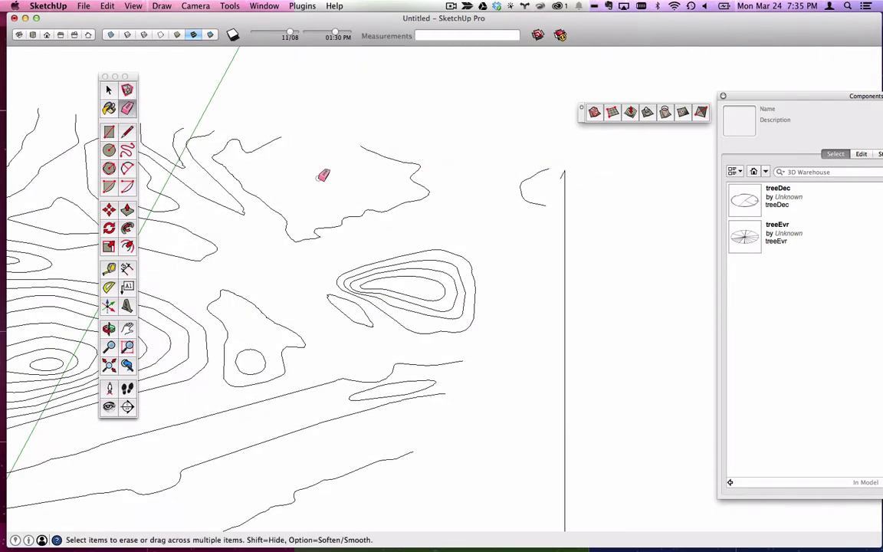
mouse_move(601, 282)
mouse_down()
mouse_move(577, 272)
mouse_move(571, 287)
mouse_up()
scroll(567, 296, down, 3)
scroll(537, 322, down, 4)
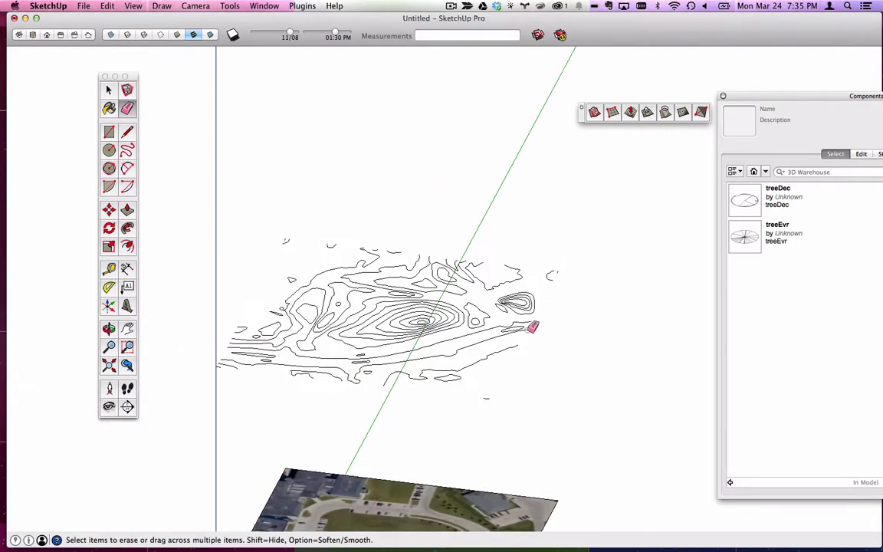
Step: Draw a line across the innermost contour loop of the pond
middle_drag(532, 325, 452, 389)
scroll(473, 328, up, 4)
scroll(463, 349, up, 3)
scroll(451, 347, up, 4)
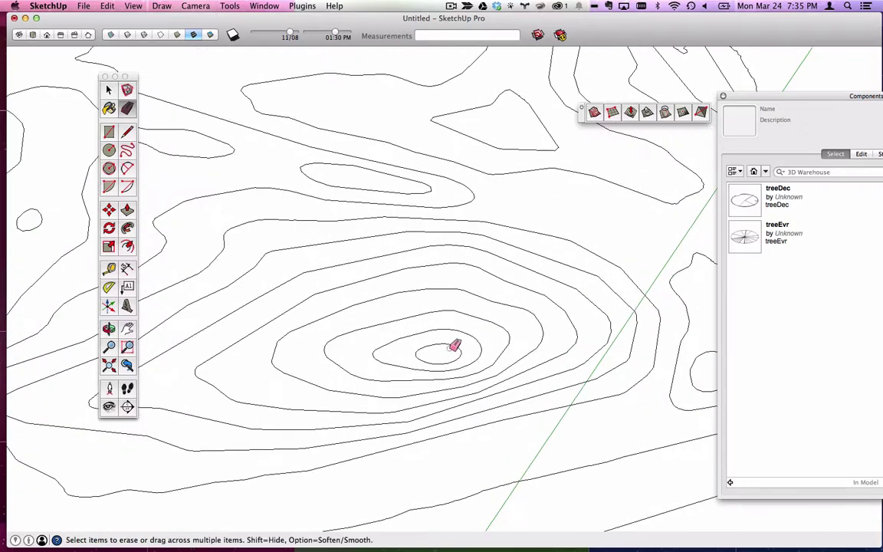
click(127, 132)
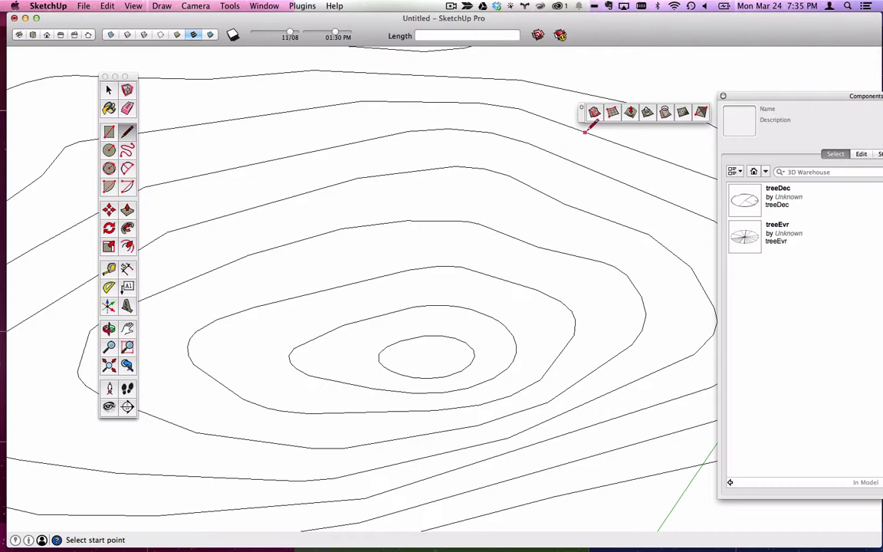
click(391, 369)
click(451, 338)
Step: Draw two connected edges inside the innermost contour, starting and ending on the crossing line, to split off its short middle portion
mouse_move(451, 339)
middle_down()
mouse_move(398, 386)
mouse_move(349, 177)
mouse_move(400, 331)
middle_up()
scroll(414, 351, up, 5)
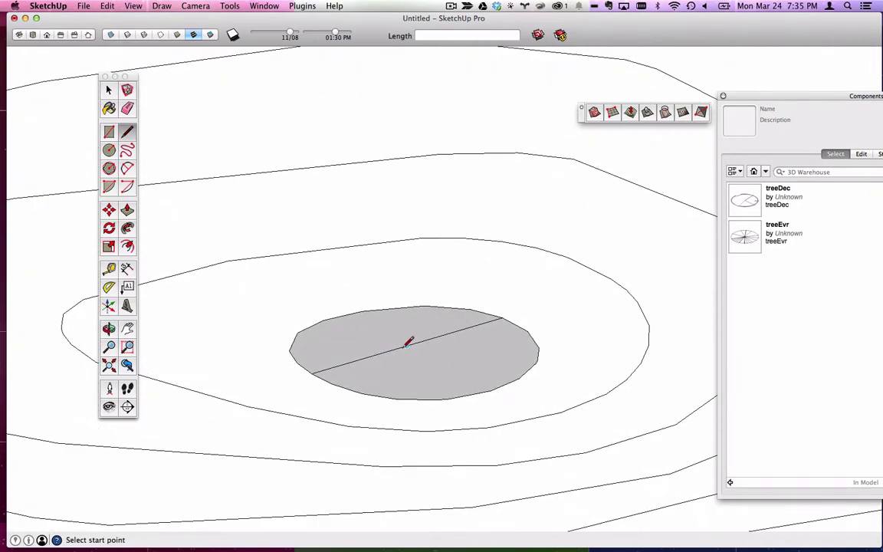
click(395, 349)
click(417, 367)
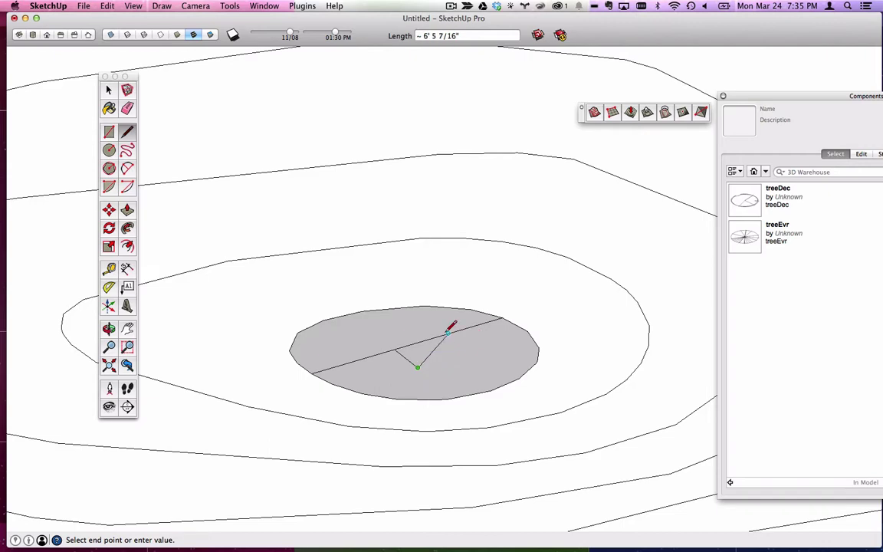
click(448, 333)
Step: Erase the crossing line's outer portions and the two helper edges, keeping only the short middle segment
mouse_move(449, 355)
middle_down()
mouse_move(438, 493)
mouse_move(537, 500)
middle_up()
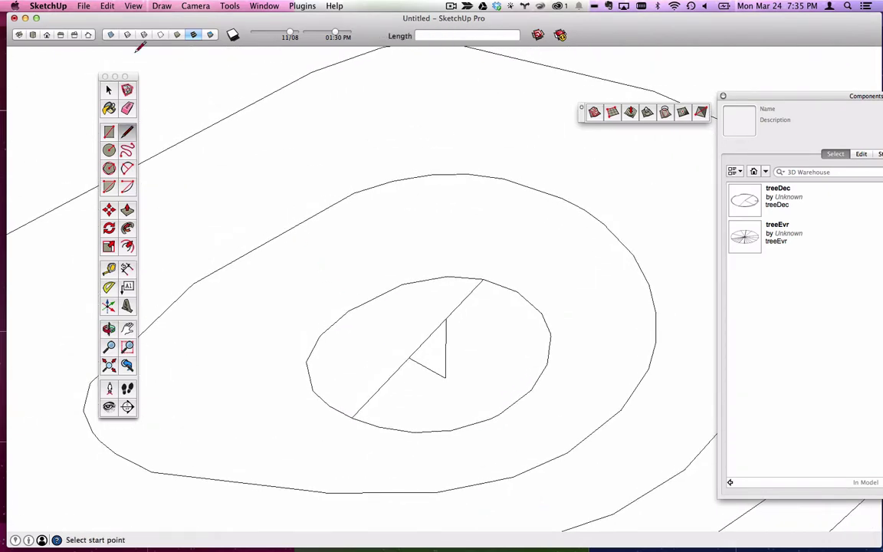
click(128, 108)
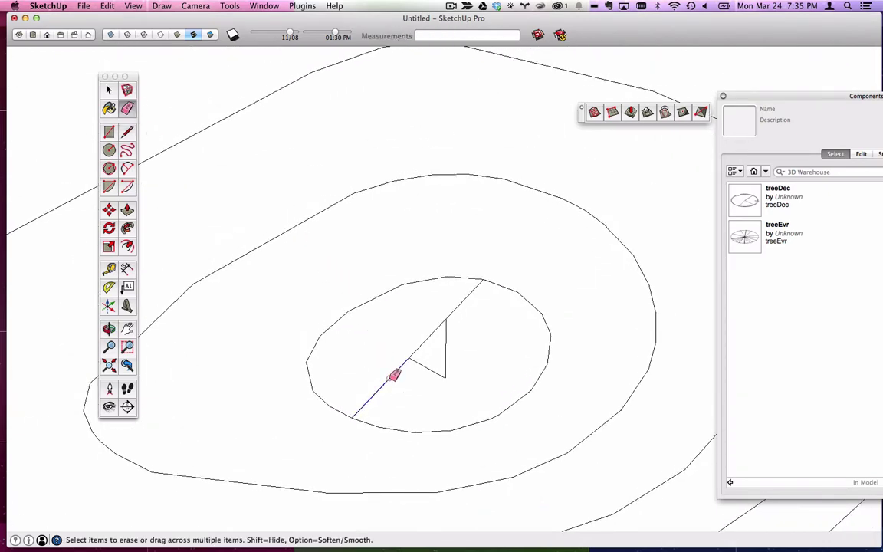
click(394, 371)
click(460, 308)
drag(457, 353, 430, 373)
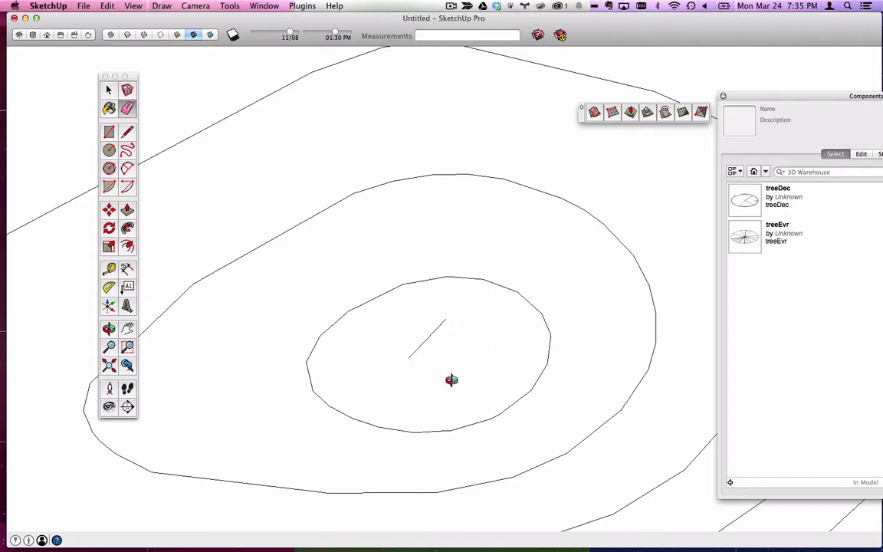
Step: Delete the face that fills the innermost contour, keeping its outline and the short segment
mouse_move(451, 381)
middle_down()
mouse_move(366, 287)
mouse_move(393, 292)
middle_up()
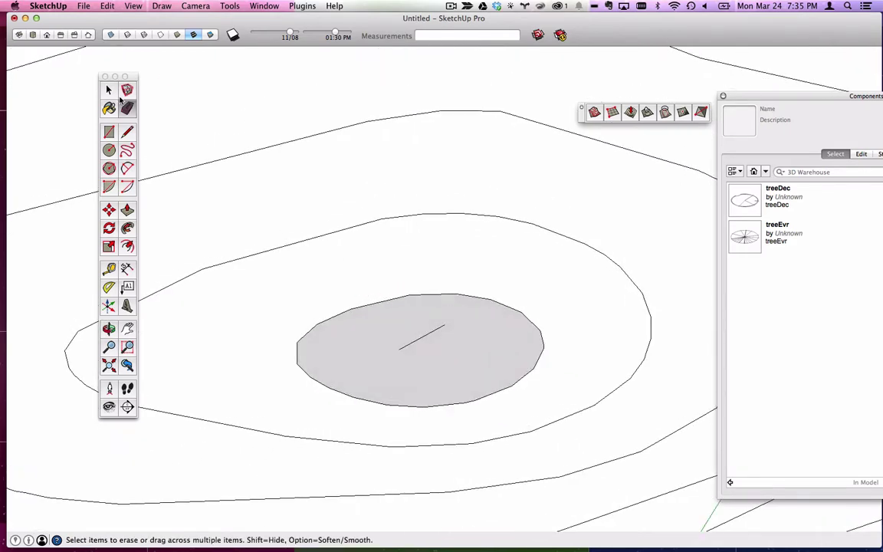
click(109, 90)
click(366, 353)
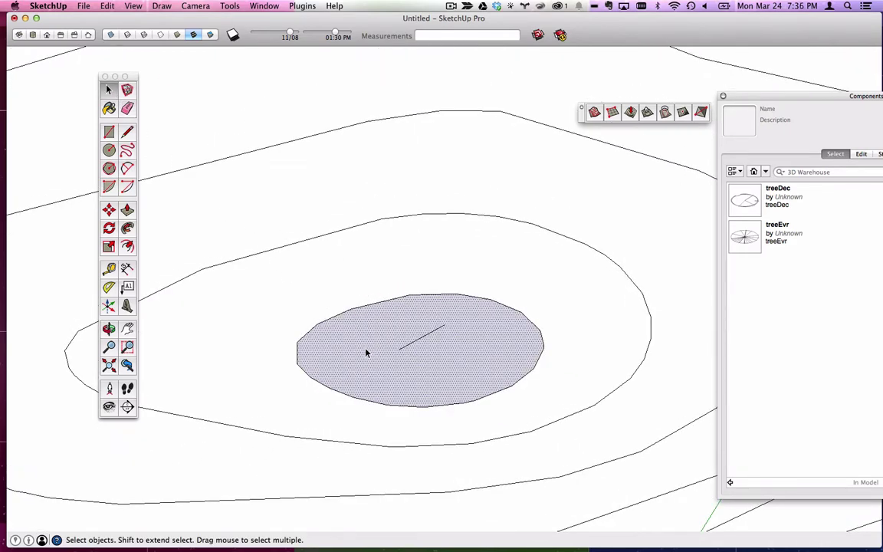
key(Delete)
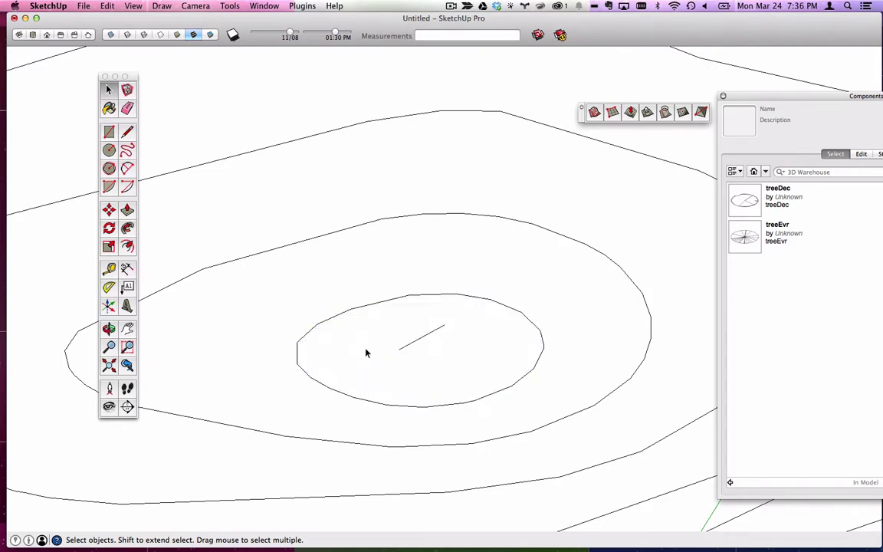
Step: Select the short segment inside the innermost contour and move it down the blue axis by .5
click(422, 338)
click(109, 209)
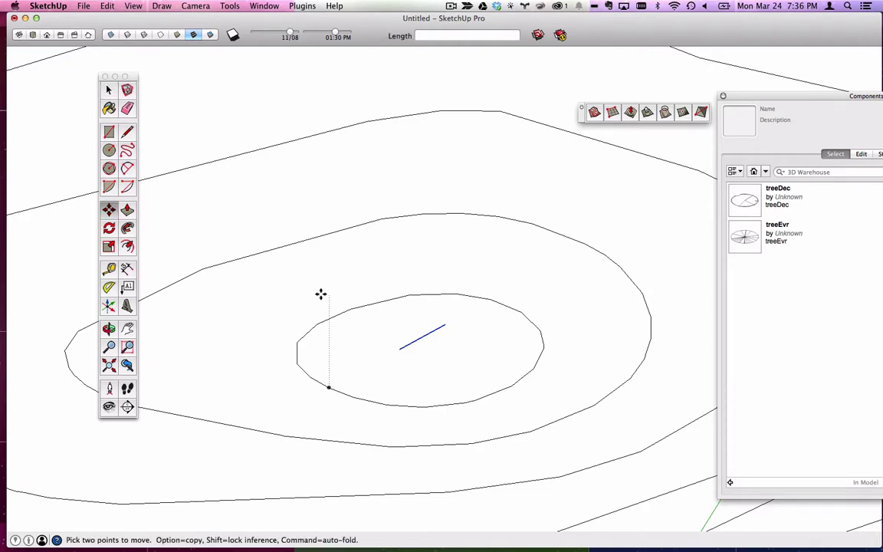
click(367, 328)
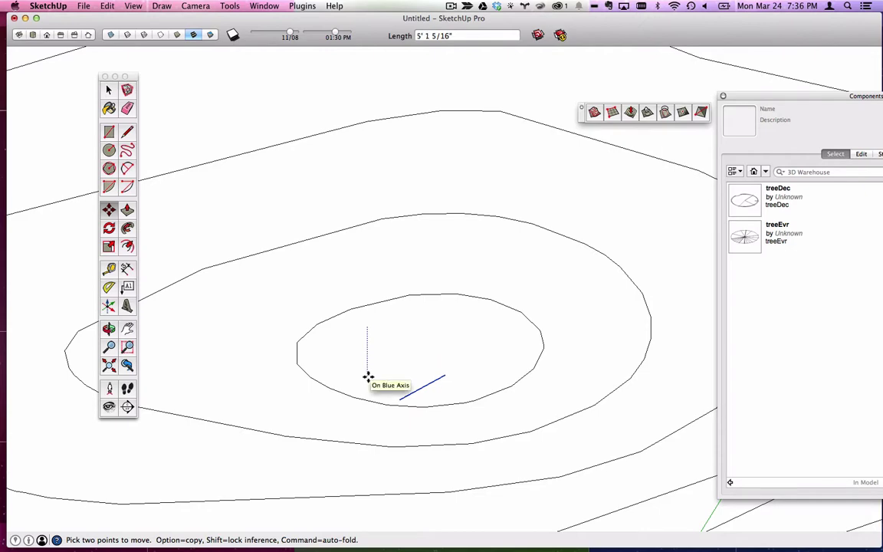
text(.5)
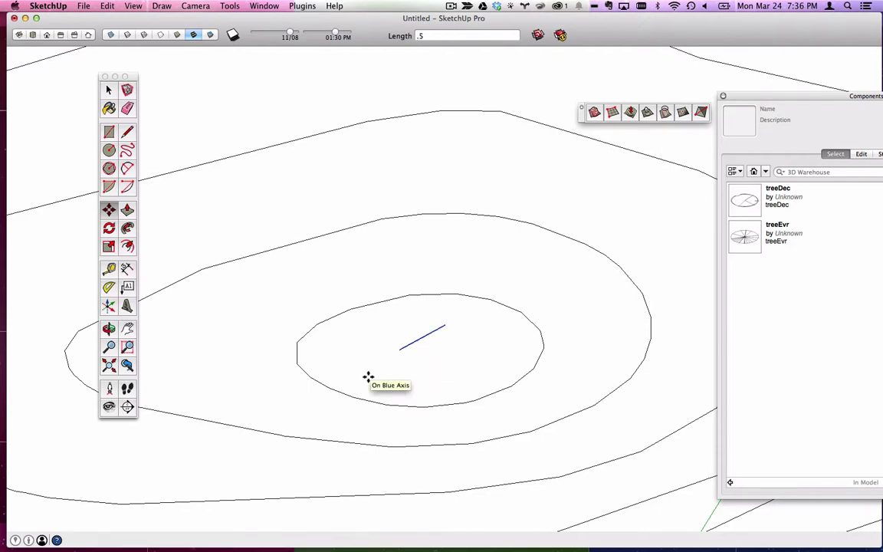
text(o)
drag(368, 377, 404, 361)
key(m)
scroll(406, 362, up, 2)
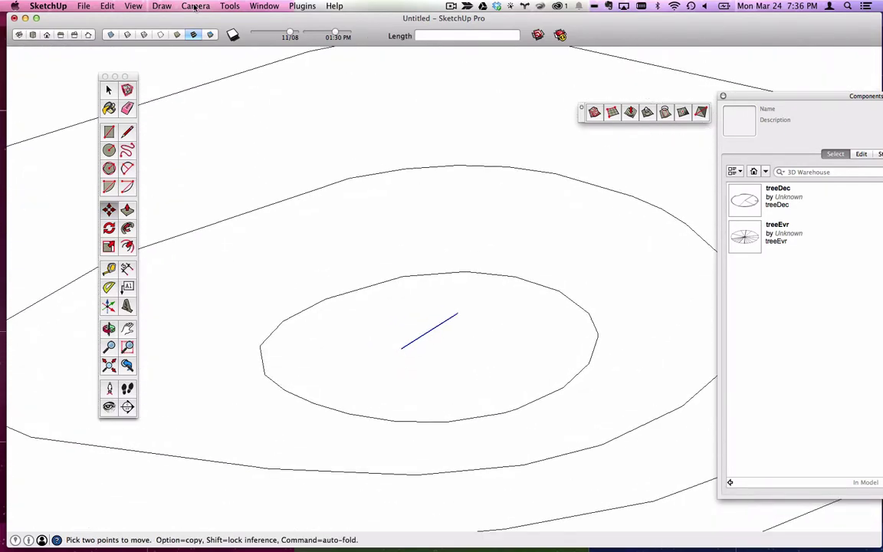
Step: Set the model's length units format to Engineering and close the model settings
click(264, 6)
click(246, 43)
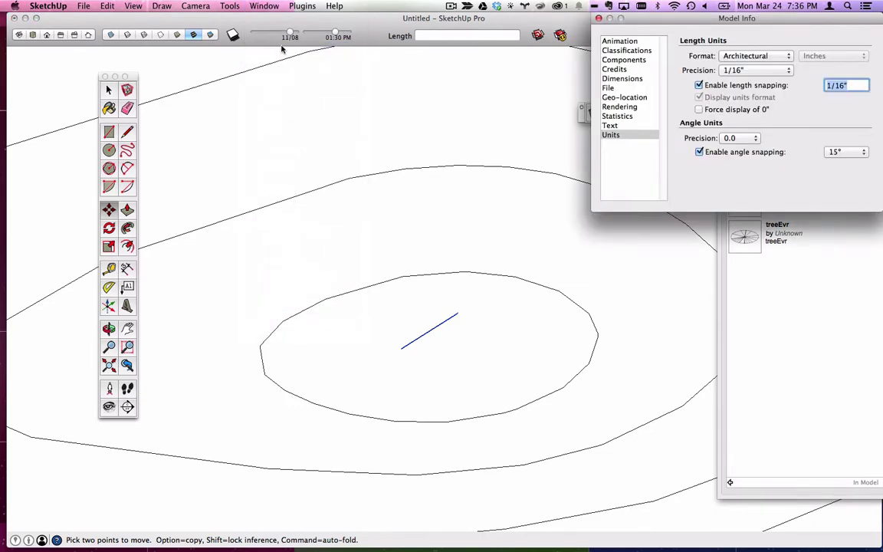
drag(745, 18, 490, 37)
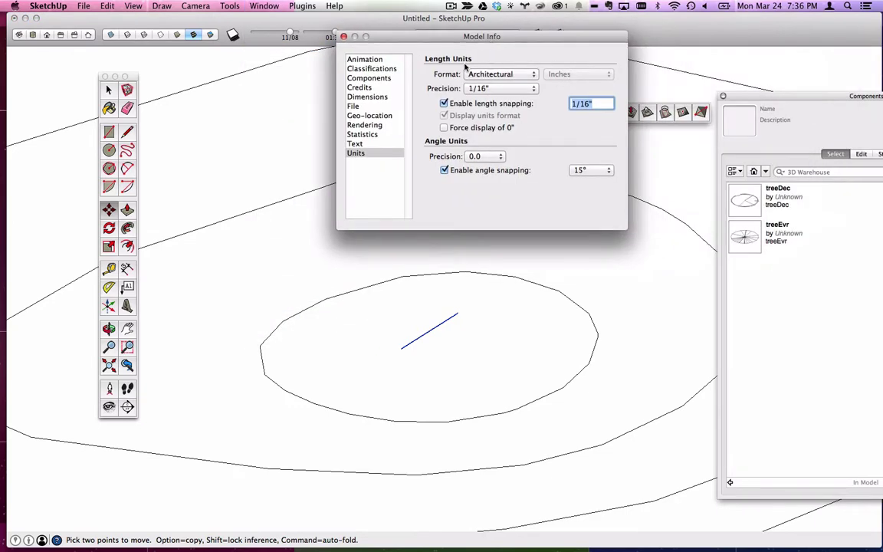
click(474, 74)
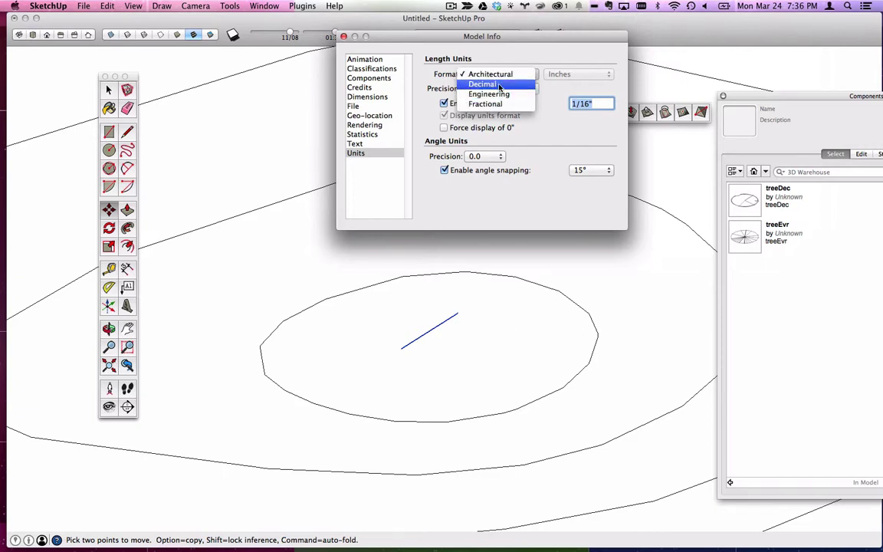
click(502, 94)
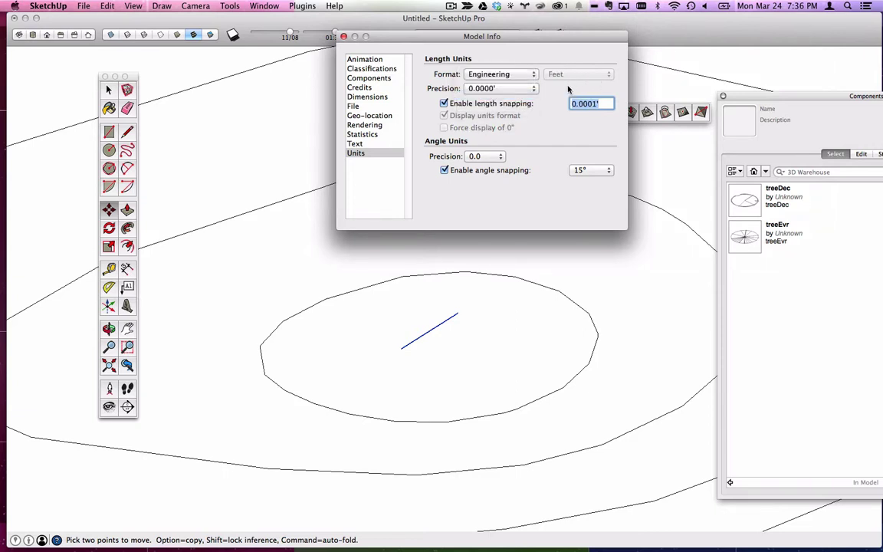
click(343, 36)
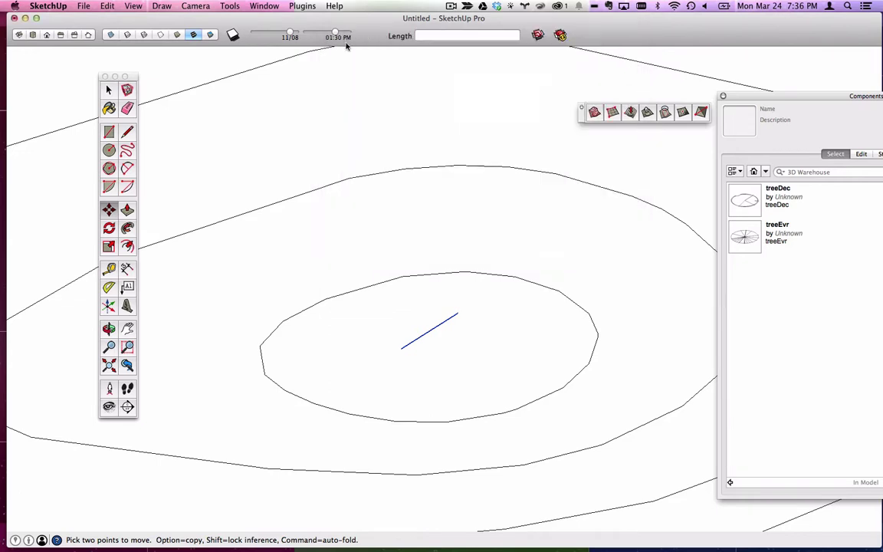
Step: Move the short segment farther down the blue axis so it sits below the innermost contour
click(444, 326)
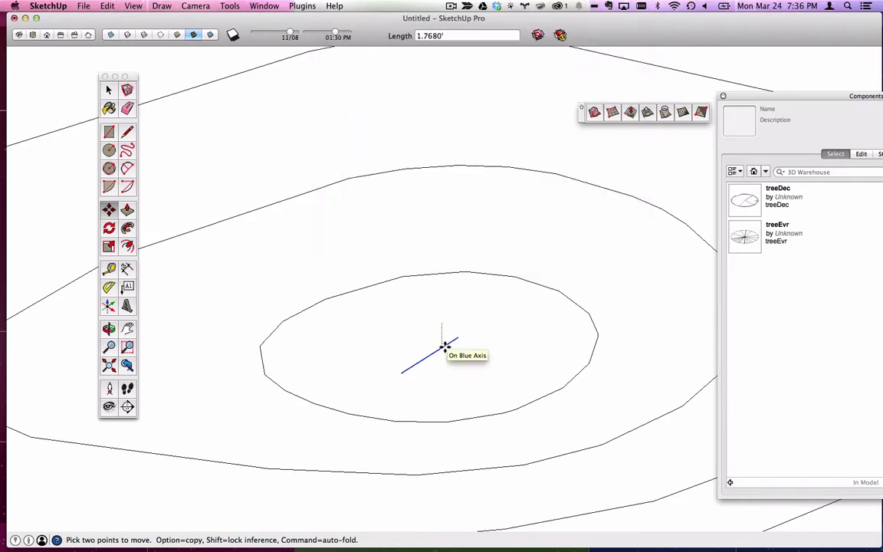
middle_drag(445, 349, 472, 165)
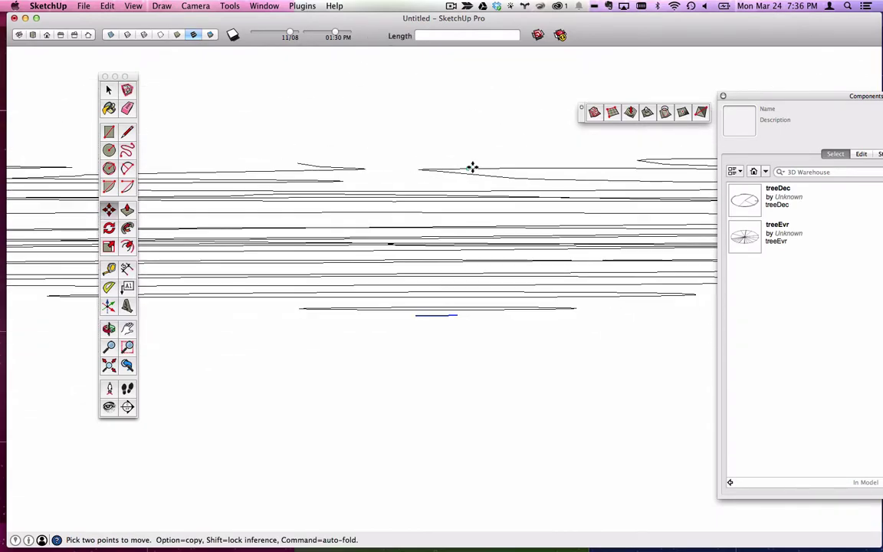
scroll(472, 171, down, 5)
middle_drag(429, 190, 615, 319)
scroll(368, 364, down, 3)
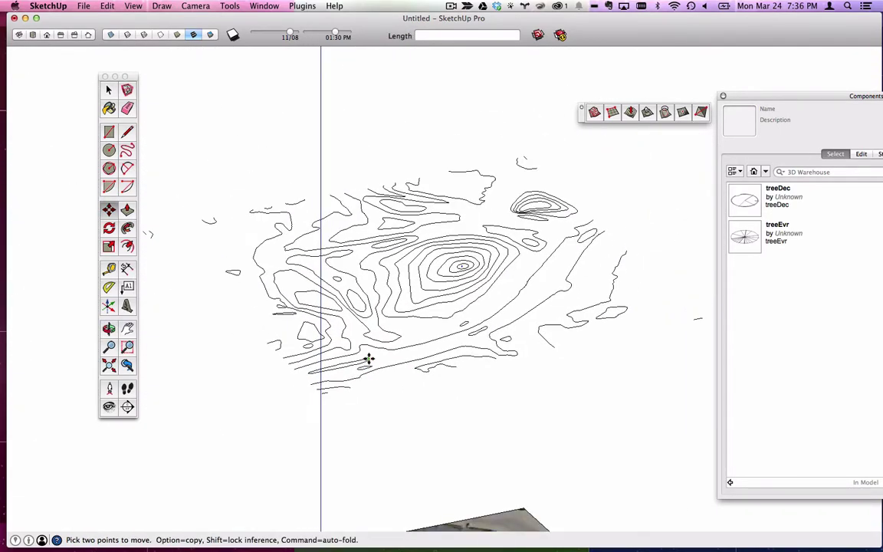
middle_drag(368, 359, 722, 370)
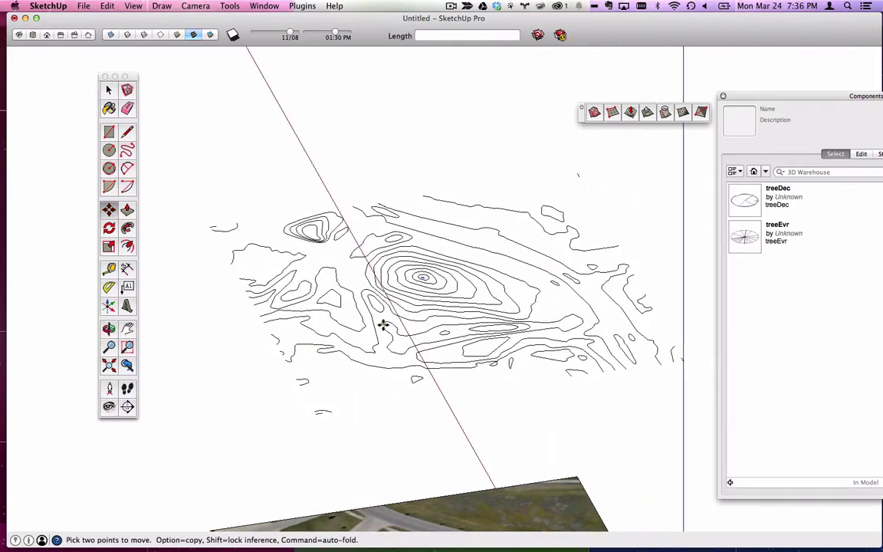
middle_drag(385, 326, 486, 325)
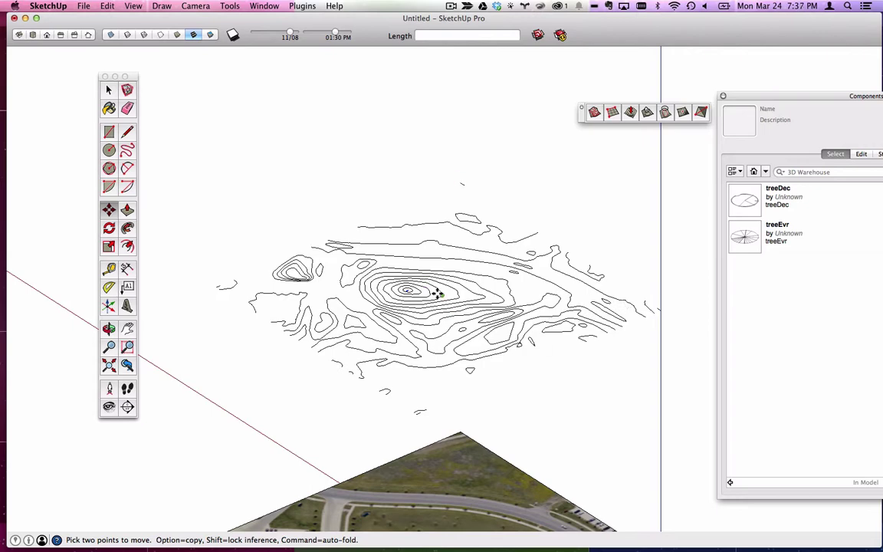
Step: Select all the contours and added segments and generate a terrain surface from them with From Contours
click(109, 90)
scroll(283, 204, down, 3)
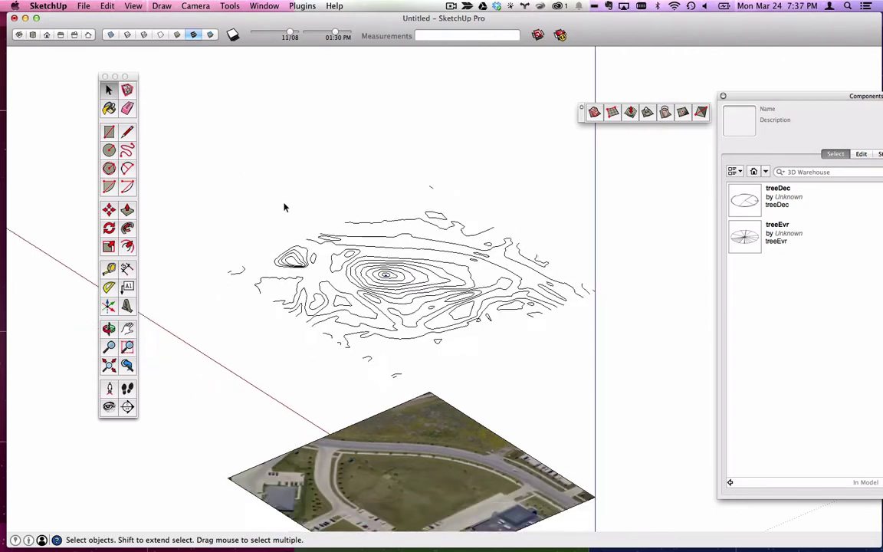
middle_drag(295, 215, 287, 202)
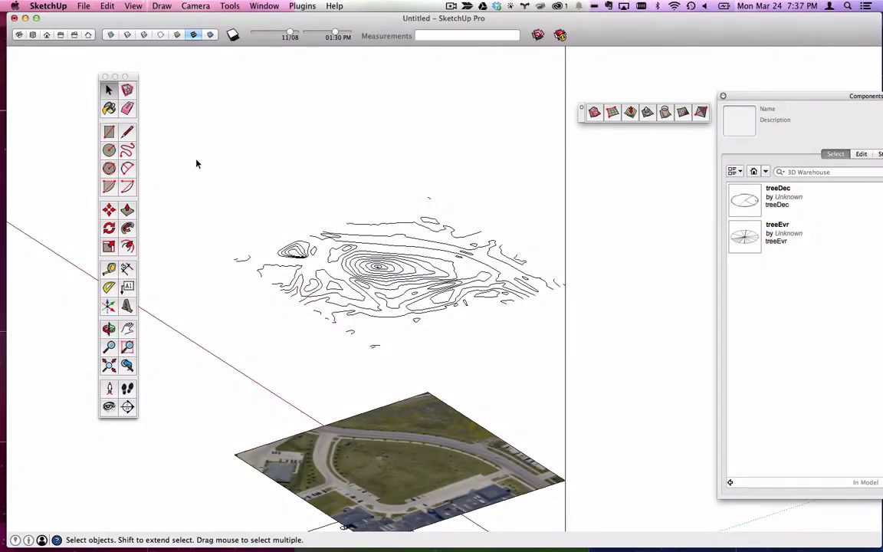
drag(191, 145, 549, 359)
middle_drag(609, 369, 446, 335)
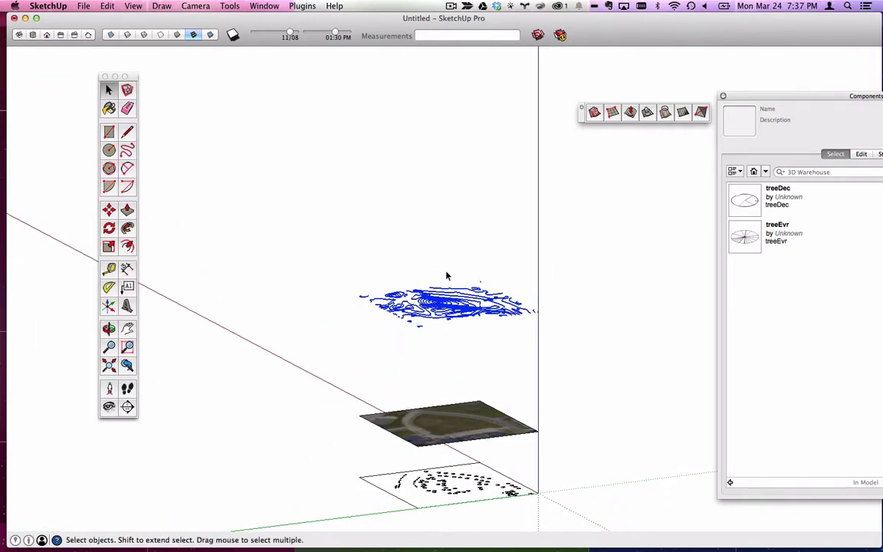
middle_drag(447, 276, 428, 426)
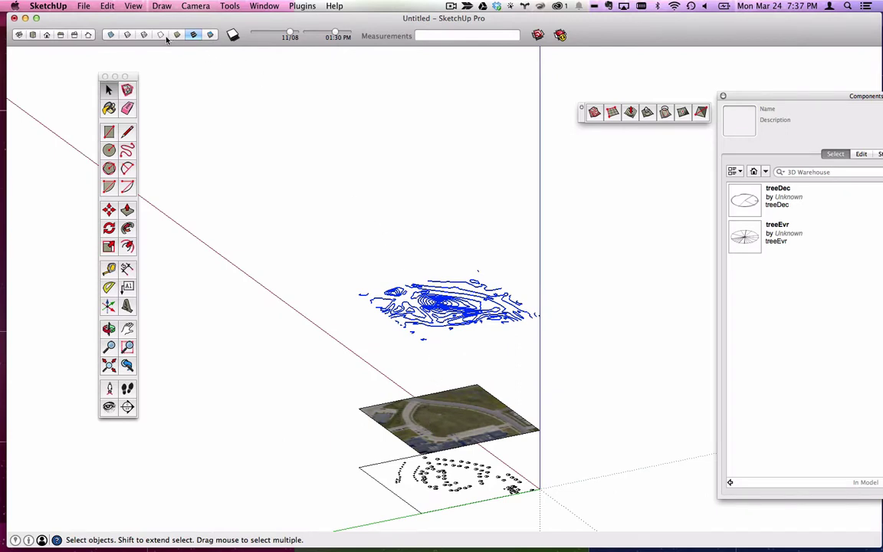
click(35, 35)
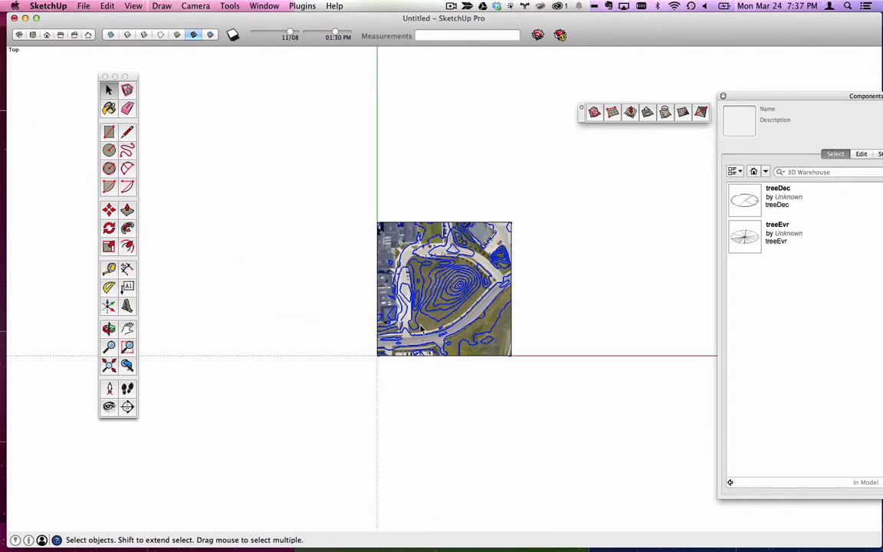
middle_drag(420, 328, 525, 73)
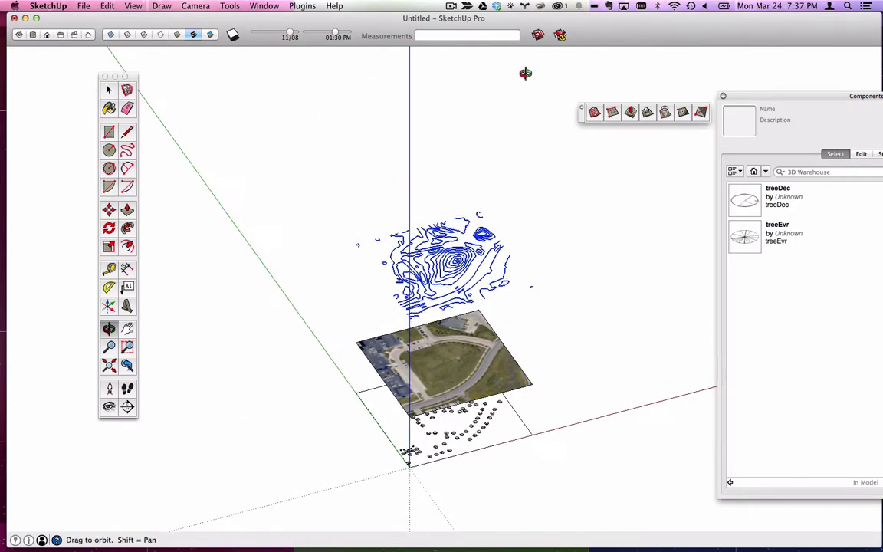
click(594, 112)
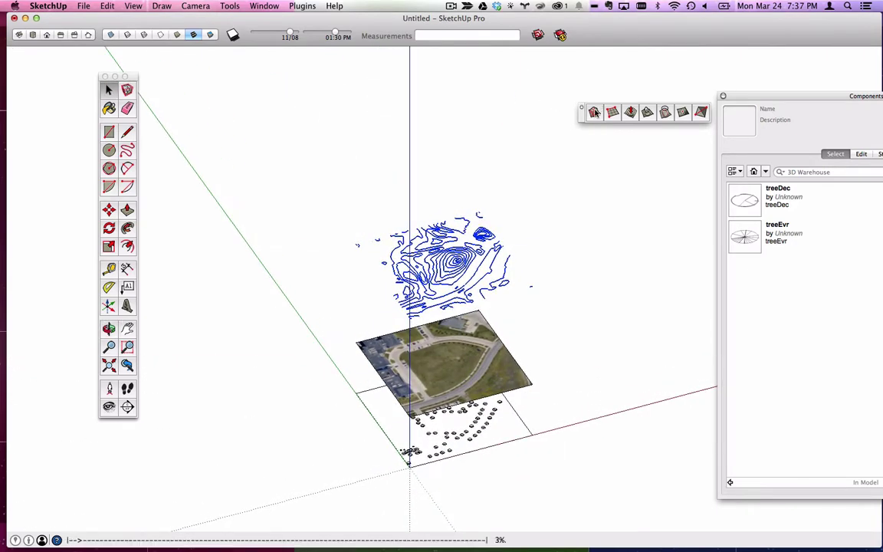
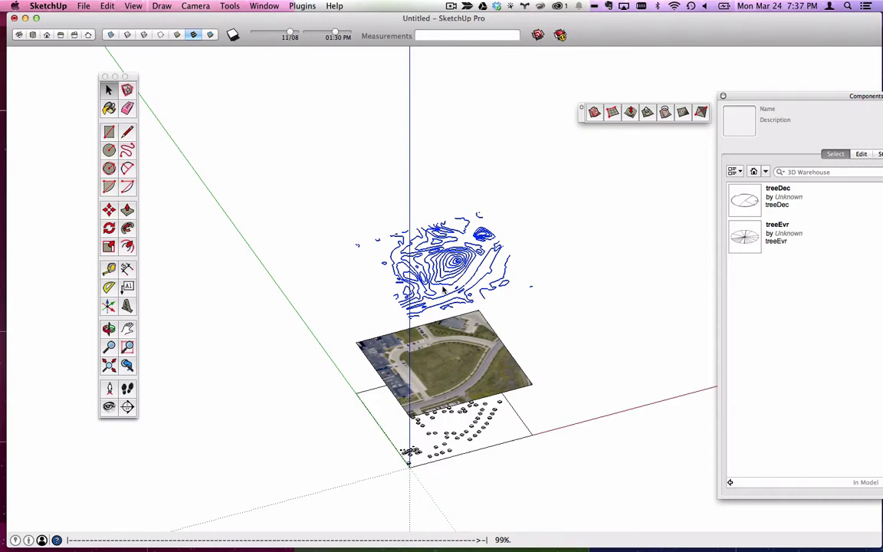
Step: Show hidden geometry and examine the triangulation of the new terrain surface around the pond
scroll(460, 272, up, 5)
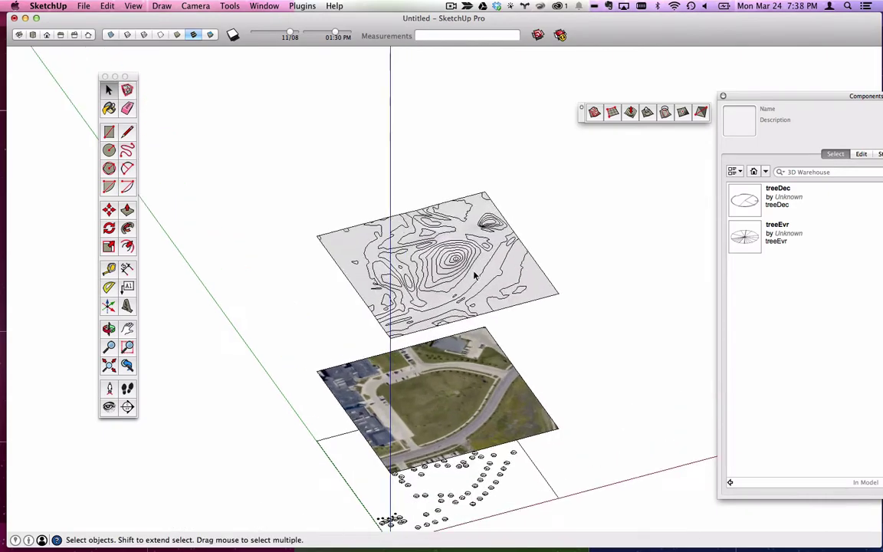
mouse_move(427, 248)
middle_down()
mouse_move(400, 288)
mouse_move(577, 258)
mouse_move(449, 272)
mouse_move(311, 173)
middle_up()
click(195, 5)
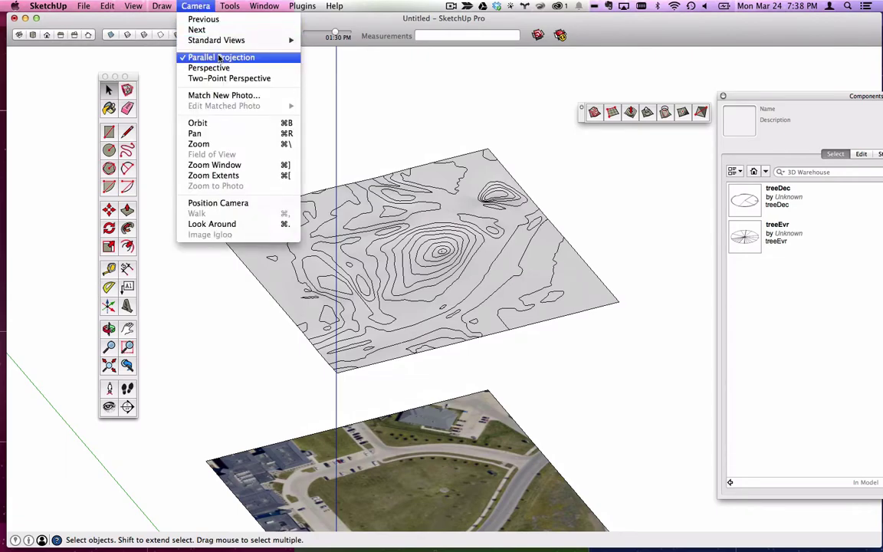
mouse_move(143, 6)
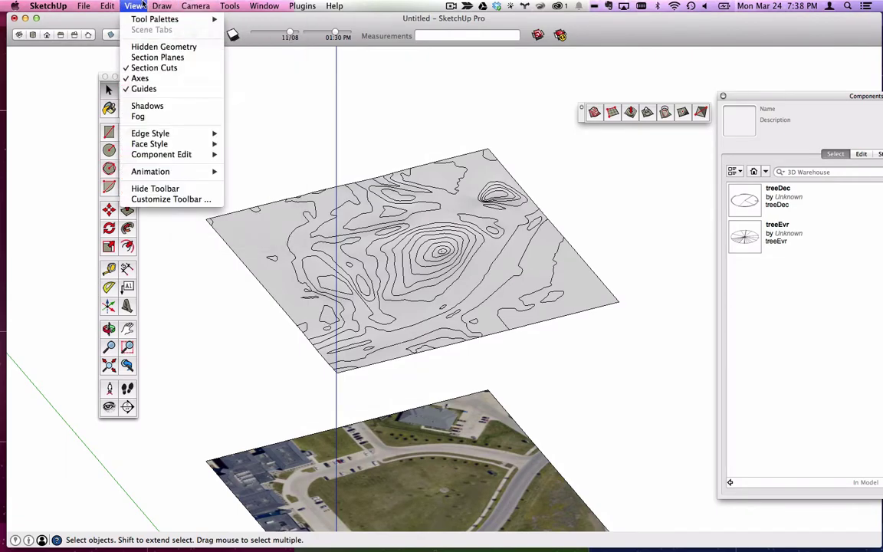
click(157, 47)
scroll(475, 277, up, 5)
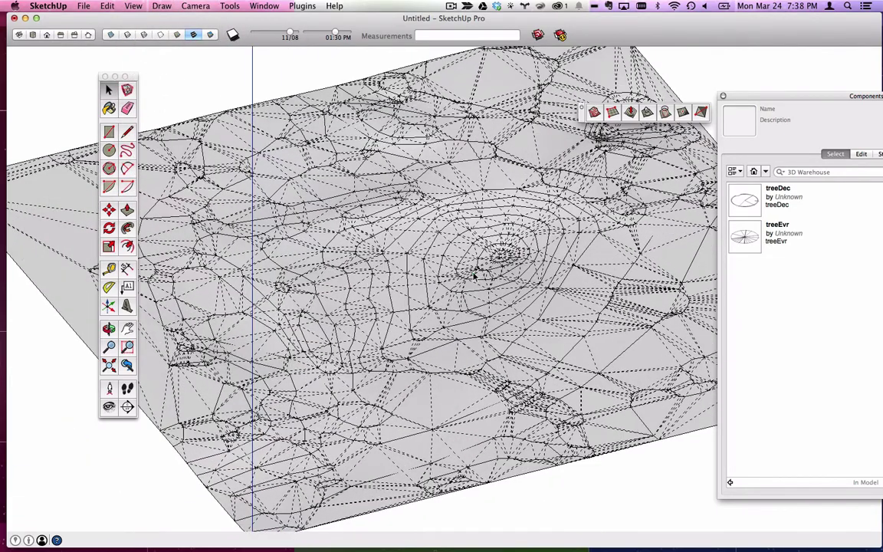
middle_drag(476, 274, 297, 157)
Step: Turn hidden geometry off and examine how the contour lines meet the terrain surface
click(132, 6)
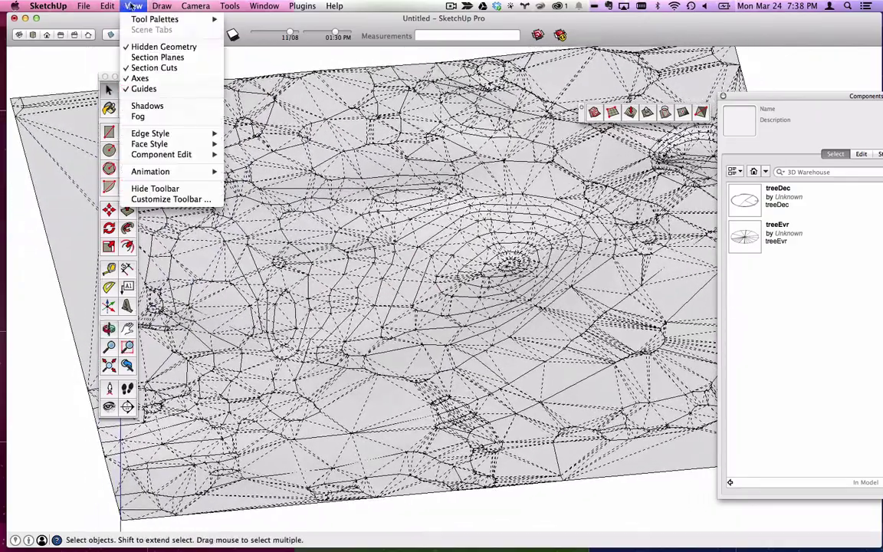
click(138, 46)
scroll(450, 107, up, 10)
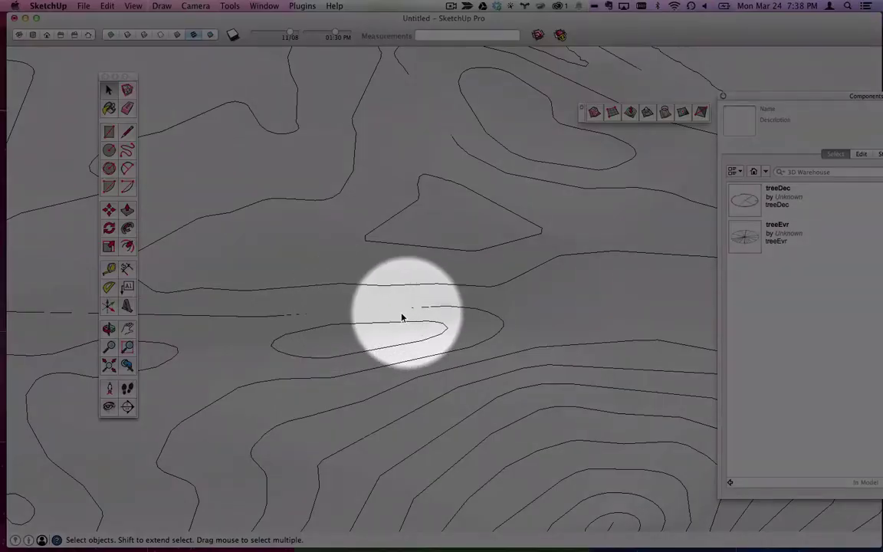
scroll(335, 304, down, 8)
scroll(335, 304, down, 2)
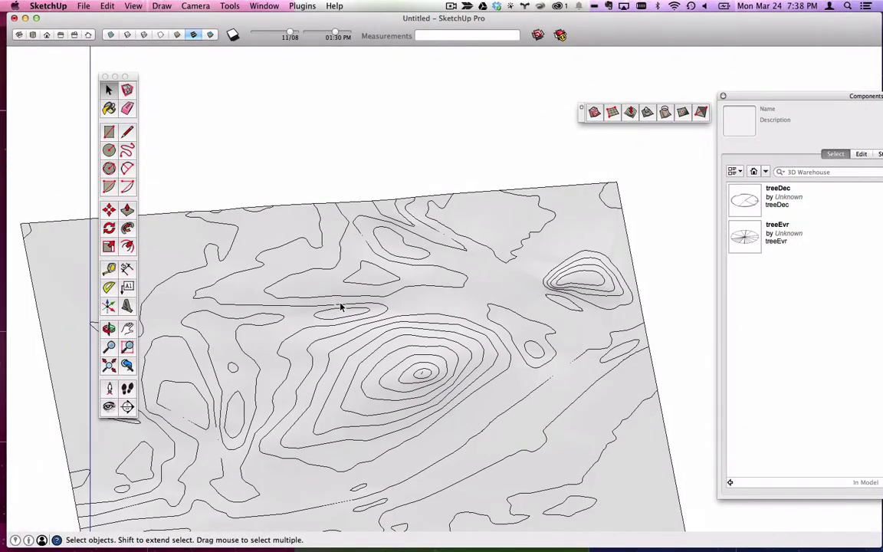
middle_drag(341, 323, 572, 196)
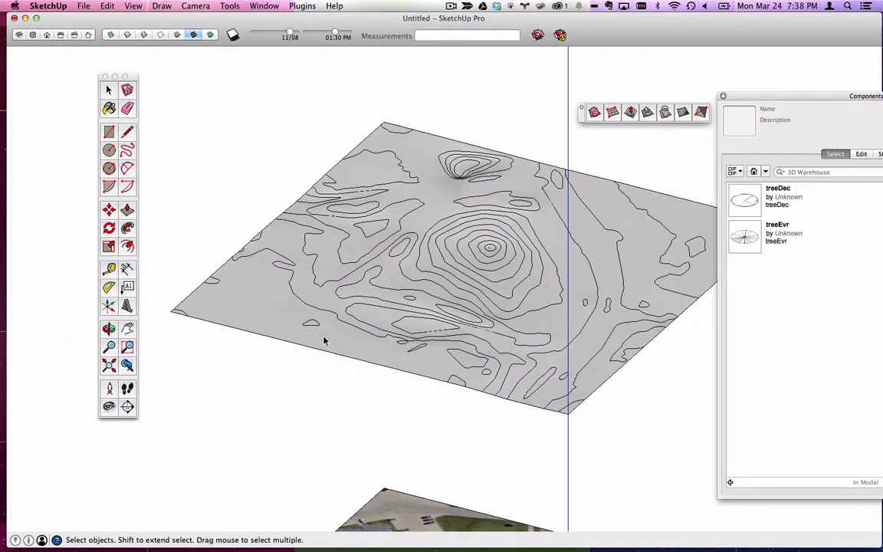
Step: Try moving the terrain surface down the blue axis, clear of the contours, and undo the move
click(267, 291)
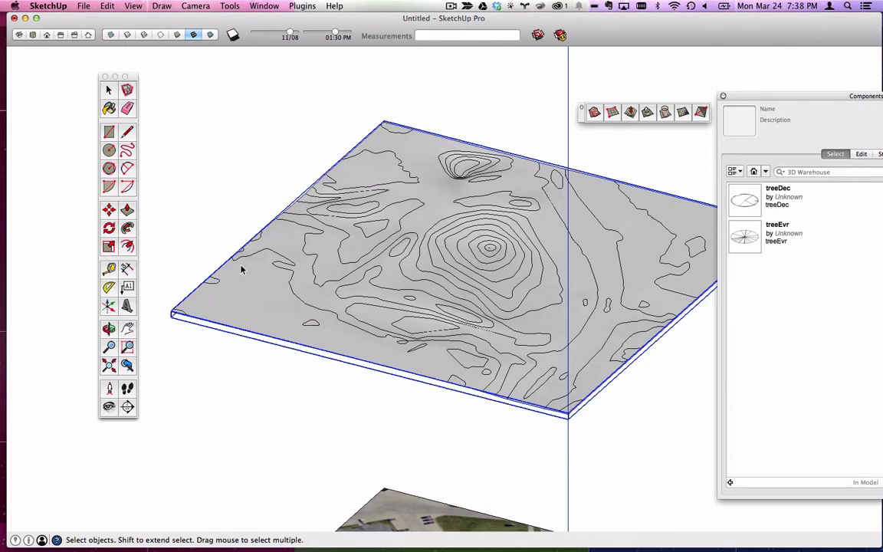
click(110, 213)
click(187, 119)
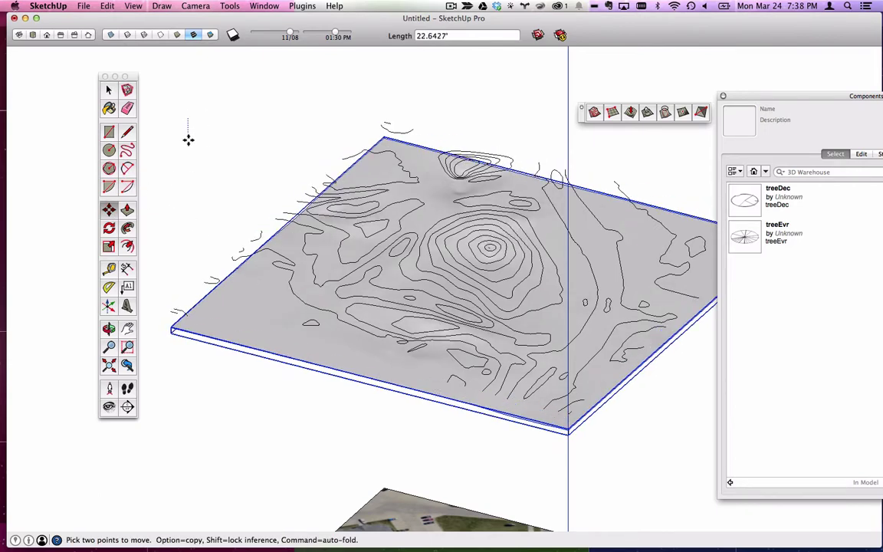
click(408, 375)
middle_drag(408, 374, 290, 390)
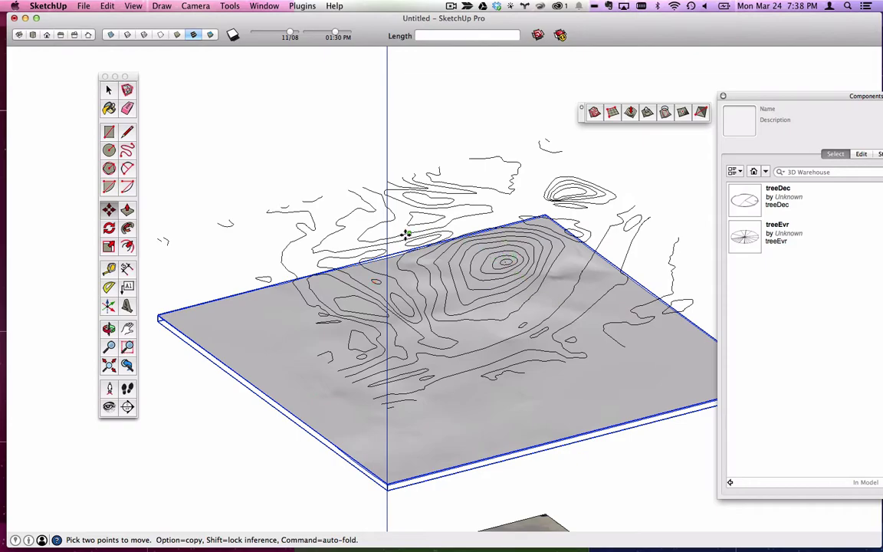
middle_drag(563, 343, 408, 206)
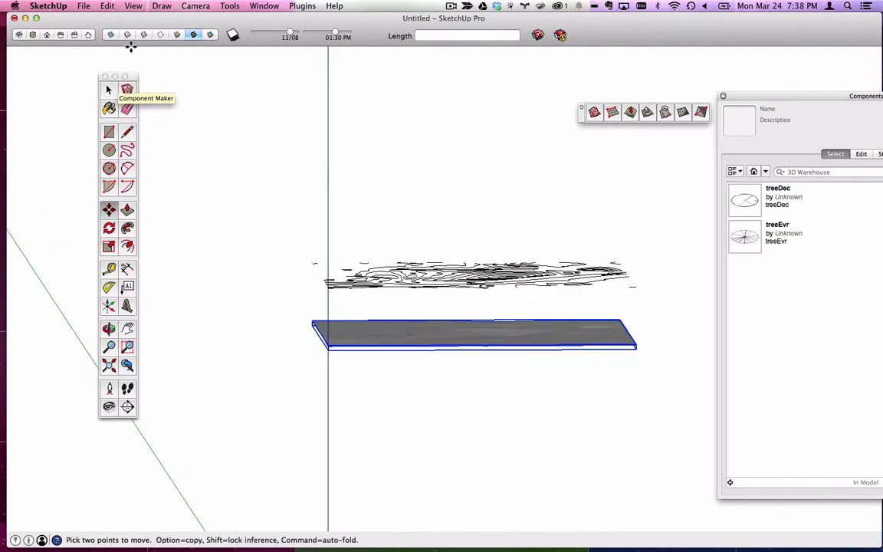
click(107, 6)
Step: Move the terrain surface 200' down the blue axis, away from the contours
middle_drag(198, 124, 292, 256)
click(301, 265)
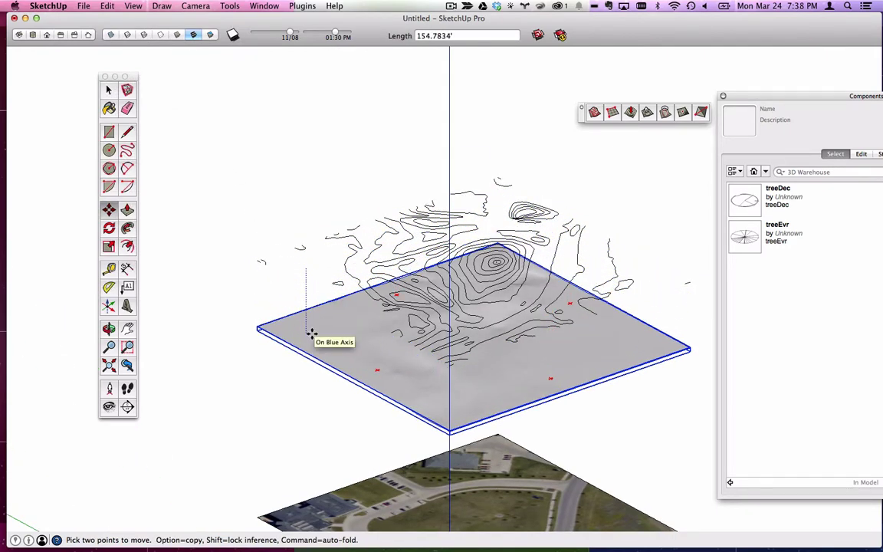
text(200)
key(Return)
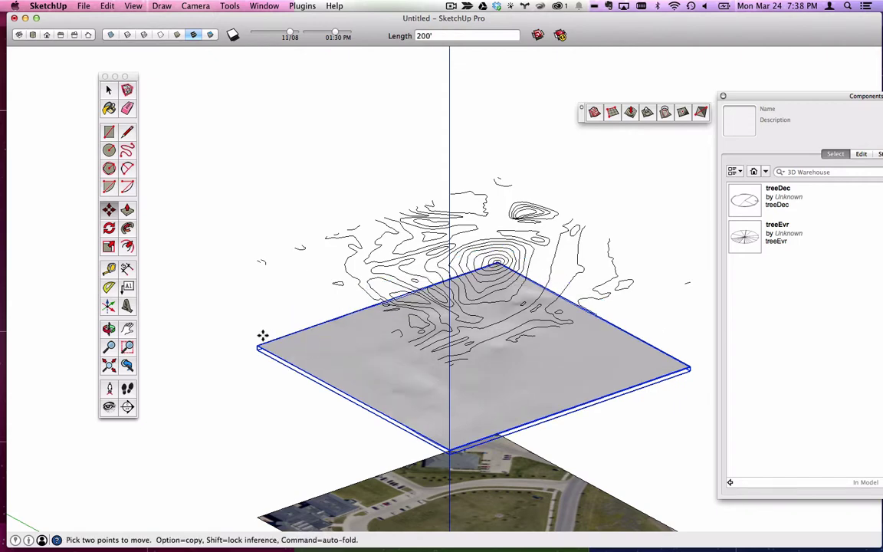
middle_drag(262, 336, 404, 310)
scroll(467, 321, down, 2)
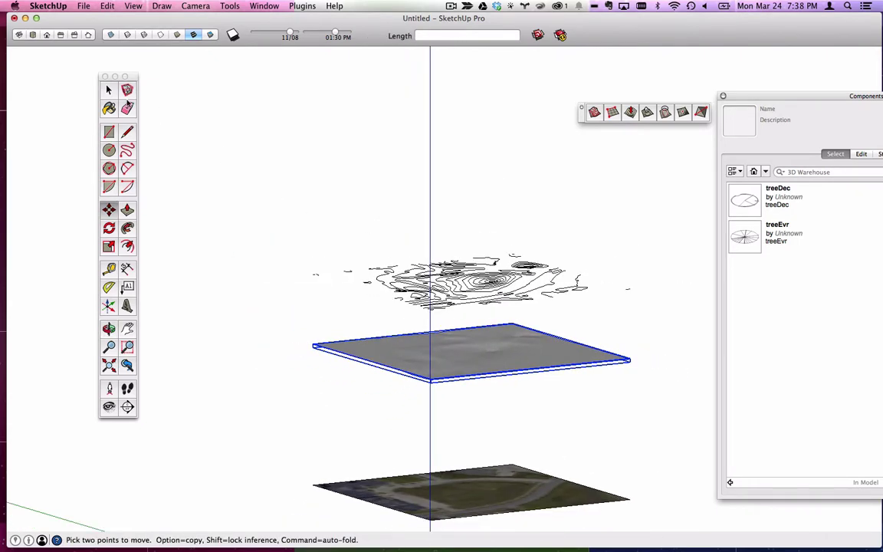
Step: Select all the contours and added segments above the terrain and make them a group
click(108, 89)
drag(272, 193, 687, 311)
middle_drag(688, 312, 259, 228)
drag(224, 220, 601, 305)
right_click(545, 272)
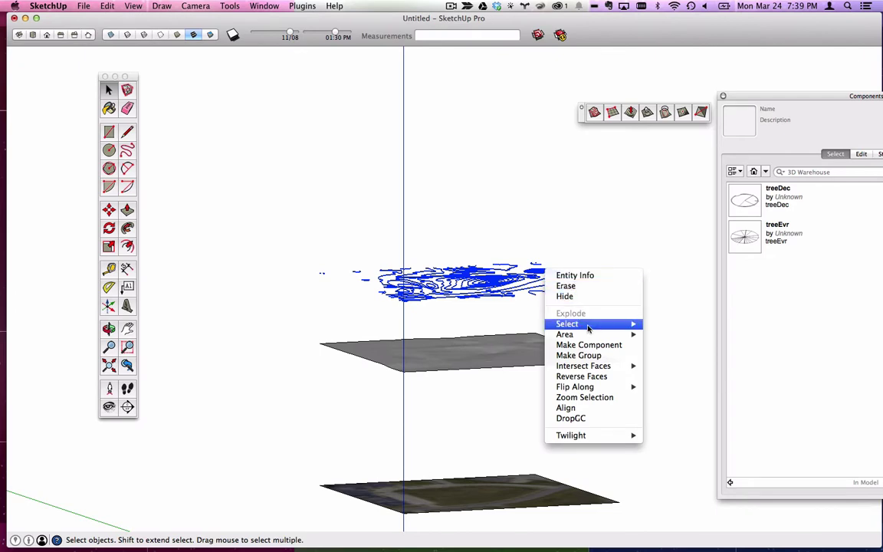
click(579, 355)
middle_drag(582, 358, 521, 378)
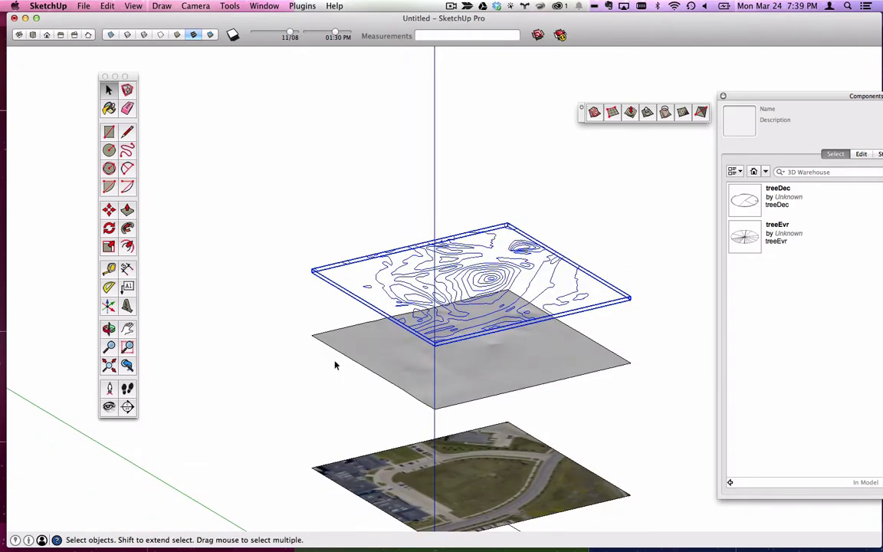
Step: Move the terrain surface 200' up the blue axis, back onto the grouped contours
click(346, 351)
click(108, 210)
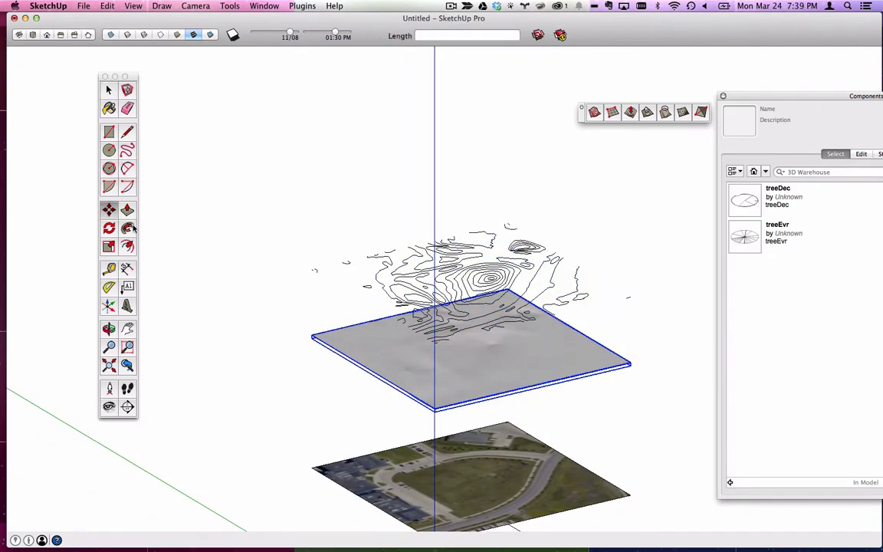
text(200)
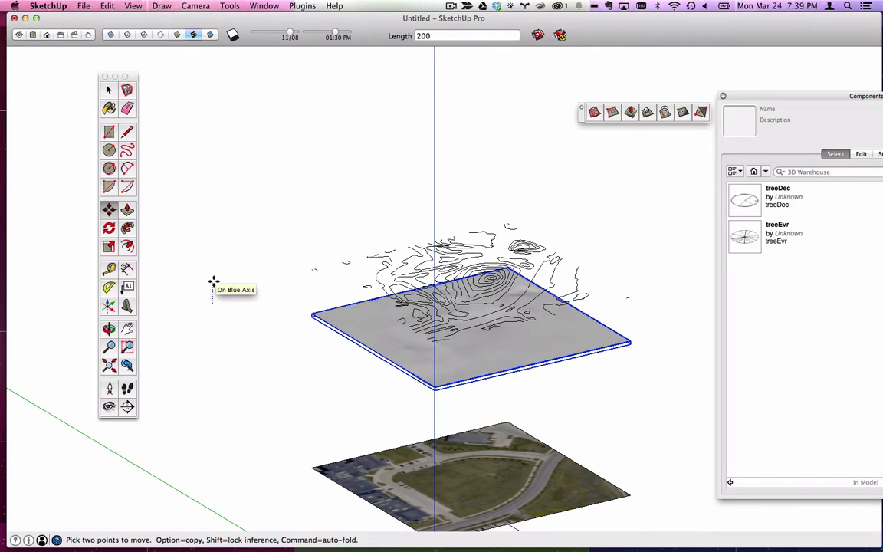
key(Return)
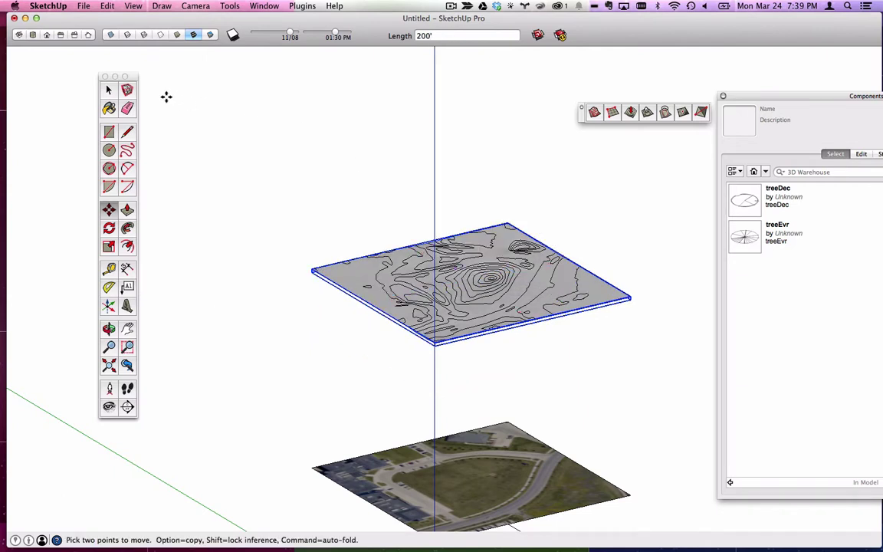
click(110, 91)
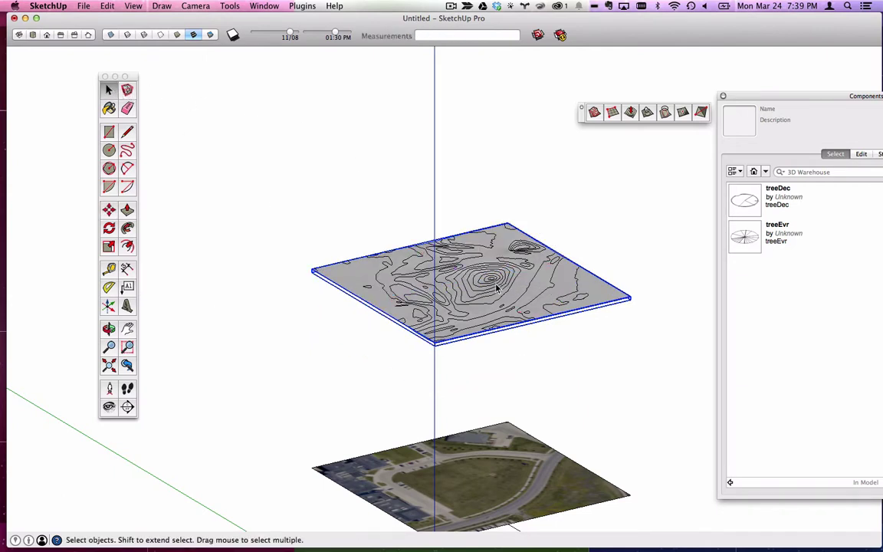
Step: Sample the aerial image's material with Paint Bucket and apply it to the terrain surface
middle_drag(495, 287, 453, 382)
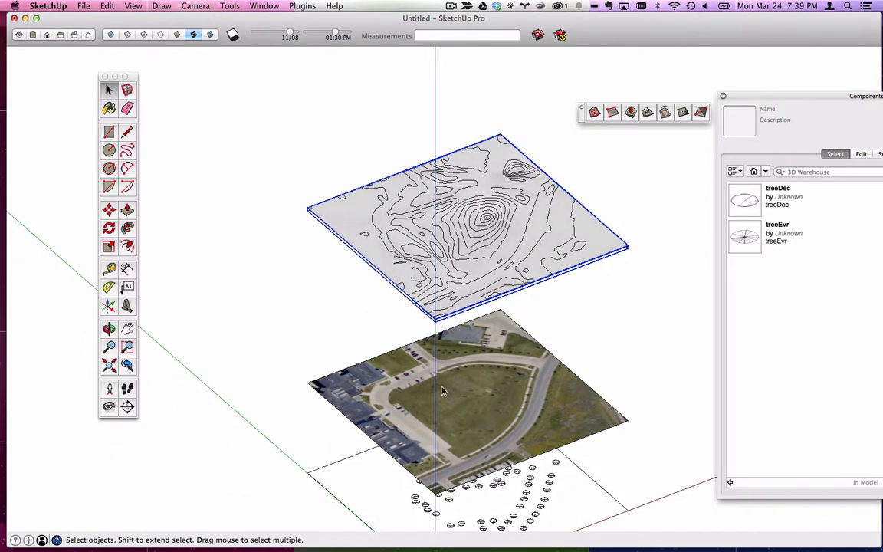
click(405, 363)
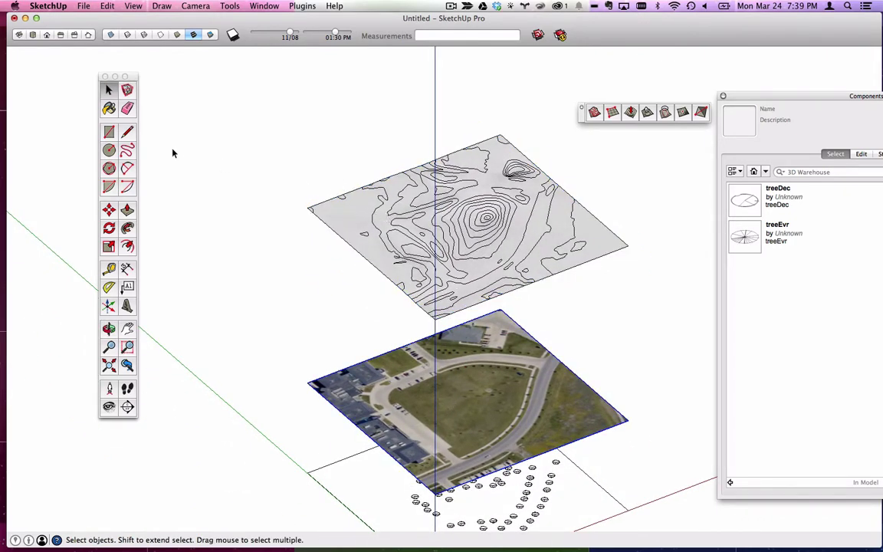
click(109, 109)
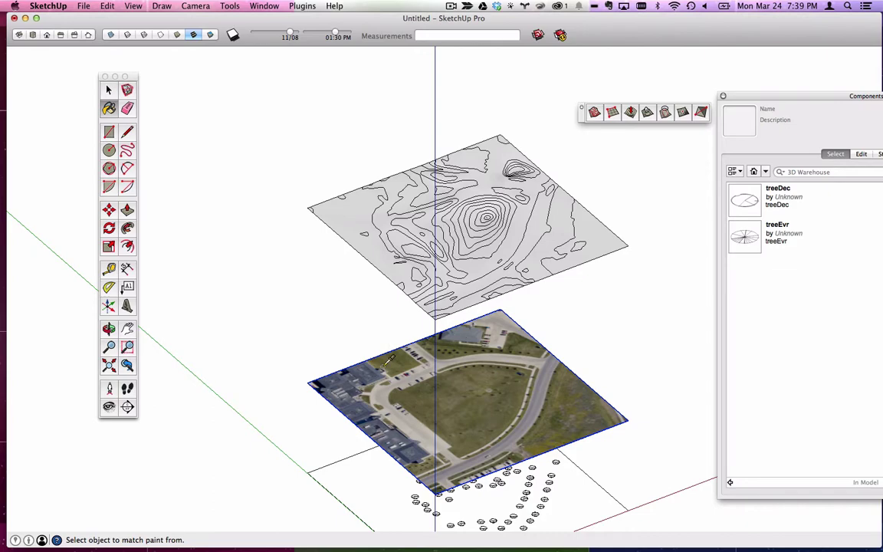
super+click(389, 359)
click(330, 207)
scroll(503, 213, up, 1)
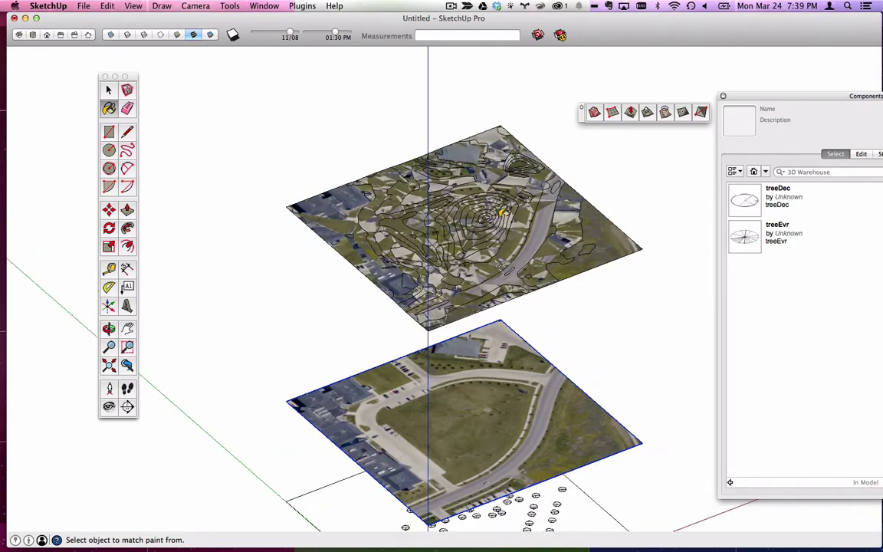
scroll(460, 191, up, 1)
middle_drag(431, 187, 403, 165)
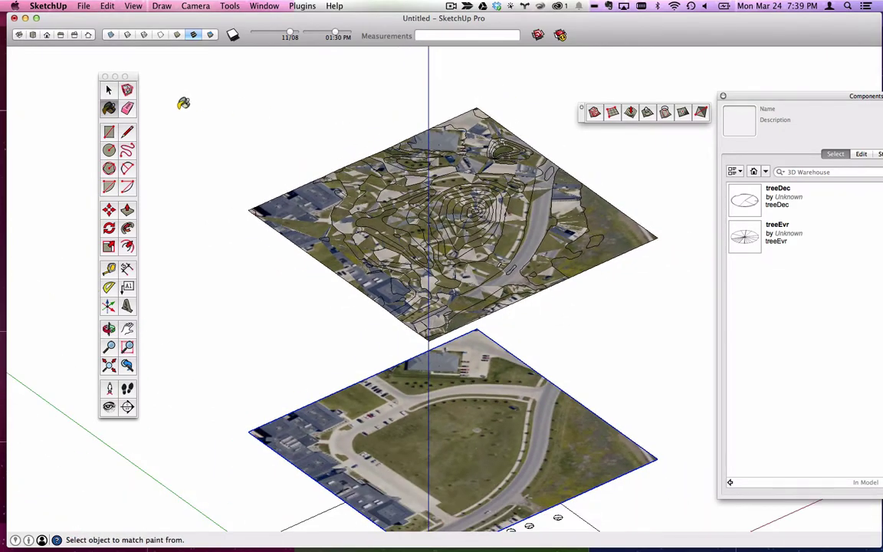
Step: Undo the aerial image paint on the terrain and return to the Select tool
click(133, 6)
mouse_move(107, 5)
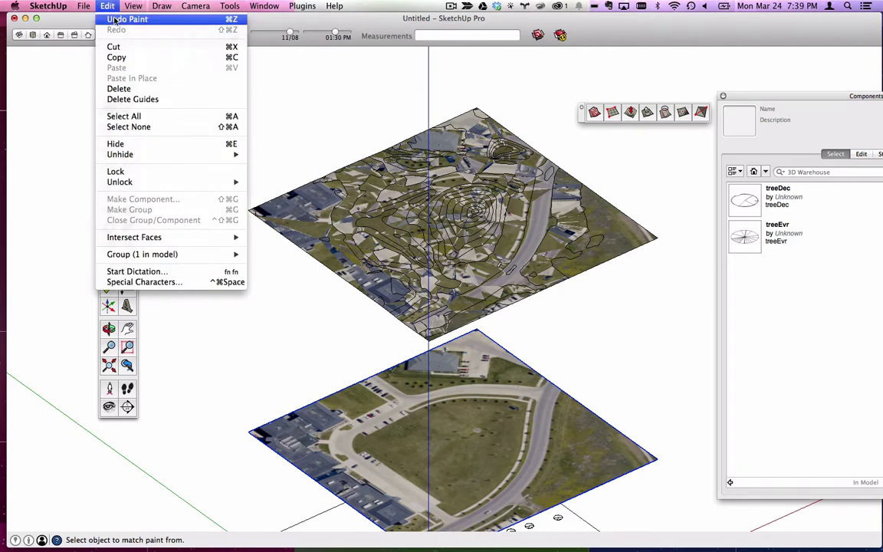
click(122, 19)
key(space)
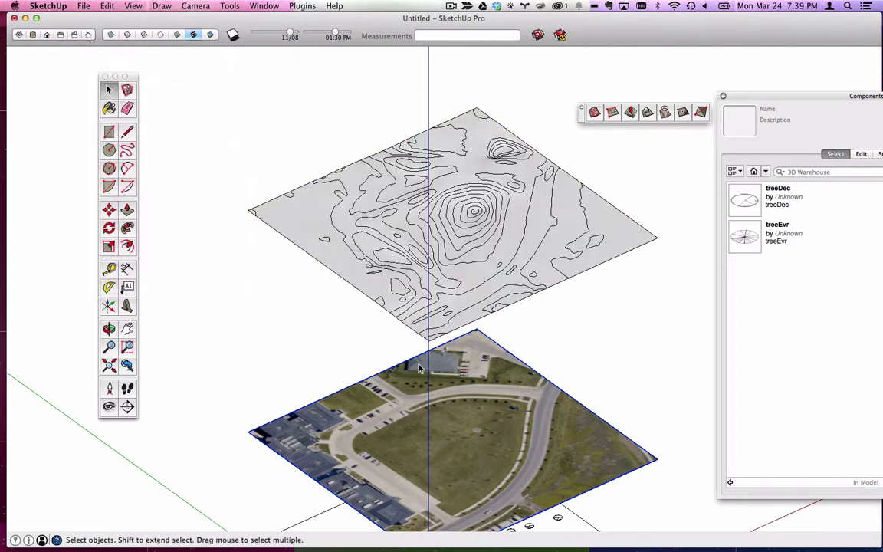
Step: Open the aerial image's group for editing, select its face and bring up the face's texture options
scroll(433, 404, down, 2)
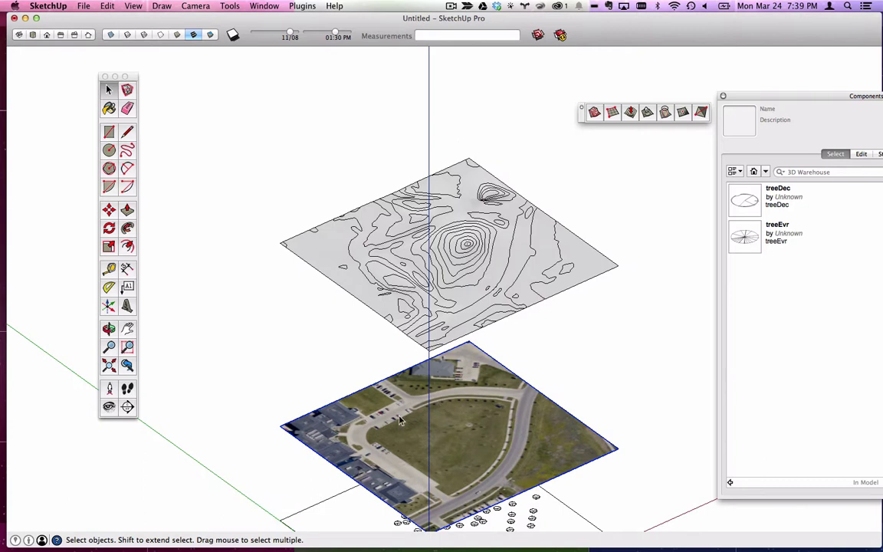
double_click(455, 389)
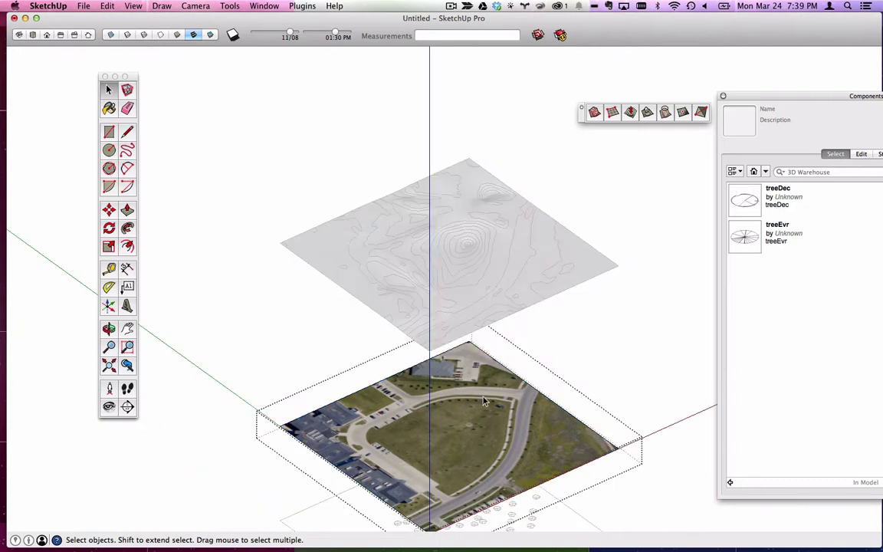
click(436, 372)
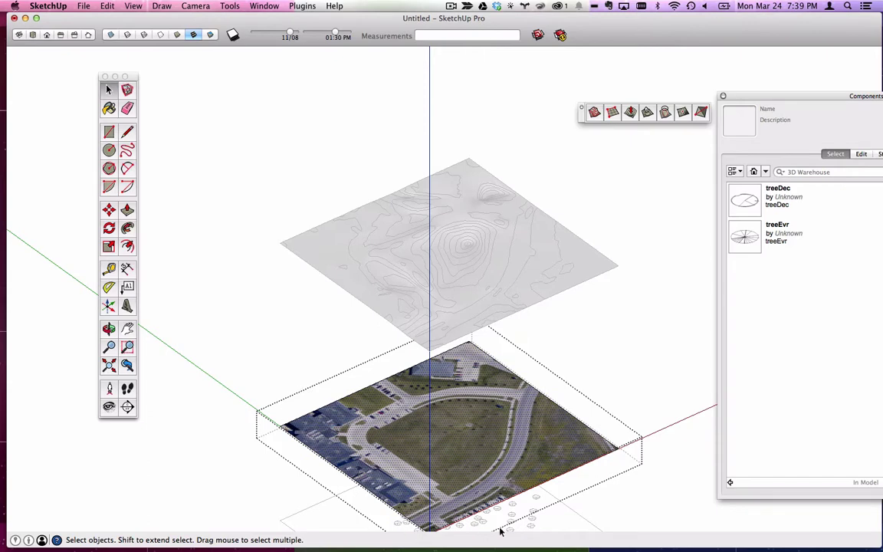
right_click(421, 340)
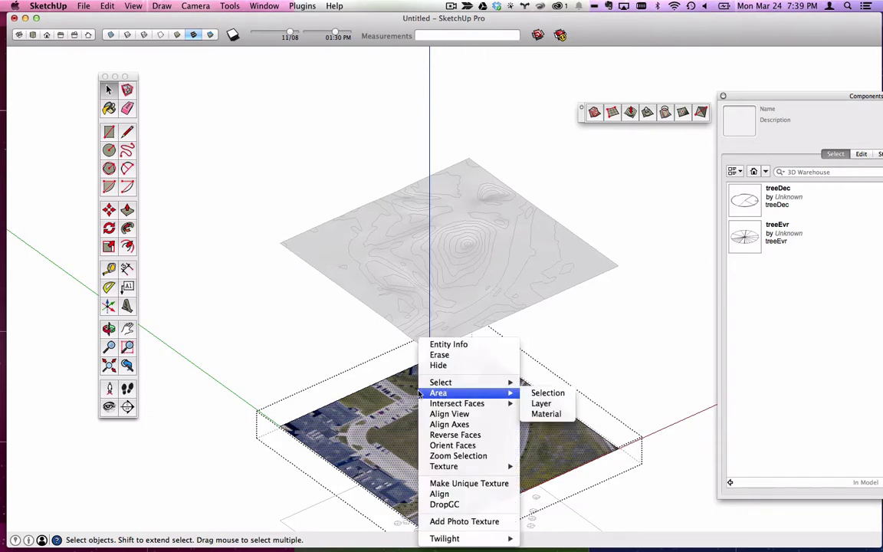
mouse_move(460, 466)
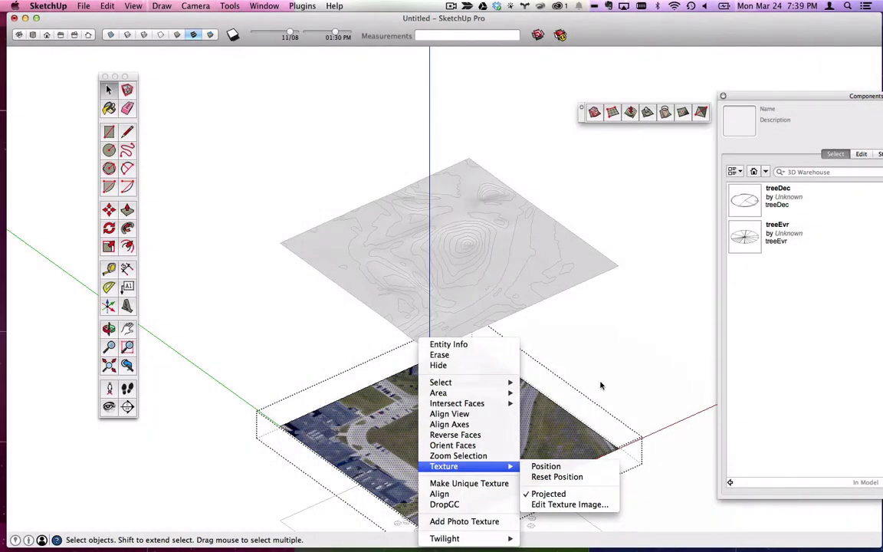
Step: Sample the projected aerial photo texture from the flat image plane with the Paint Bucket and leave its group
click(564, 381)
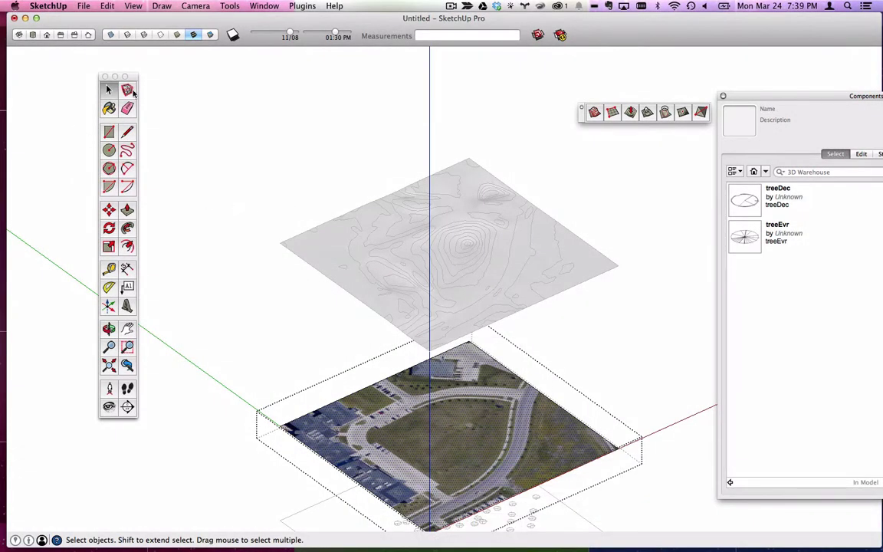
click(109, 109)
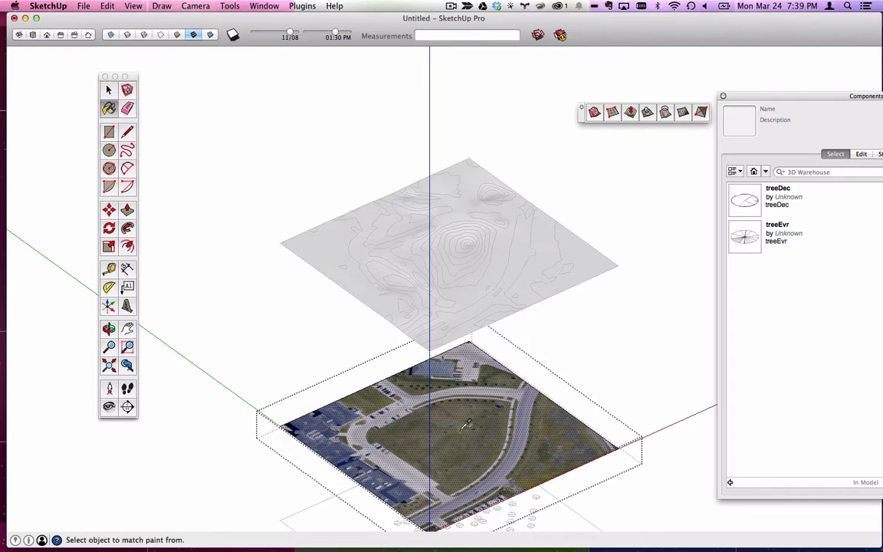
super+click(465, 424)
key(super+shift+c)
drag(274, 153, 252, 67)
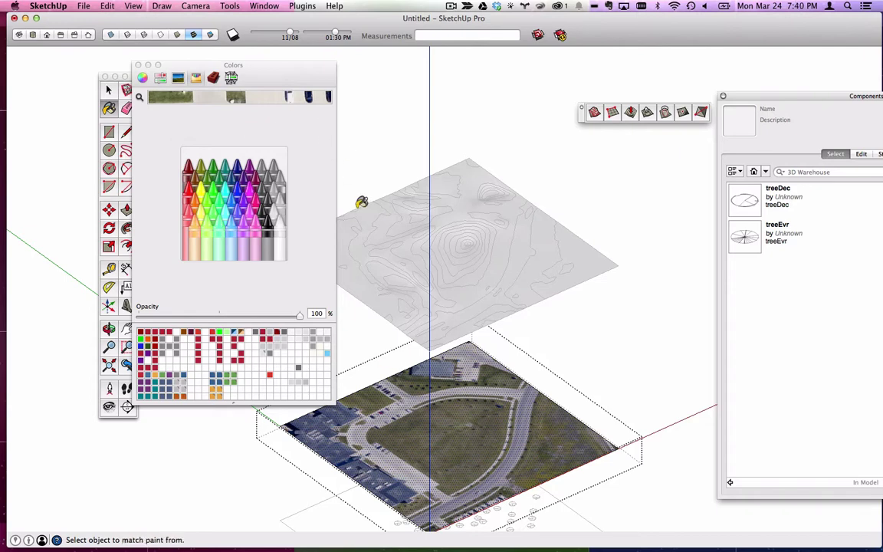
drag(297, 65, 292, 61)
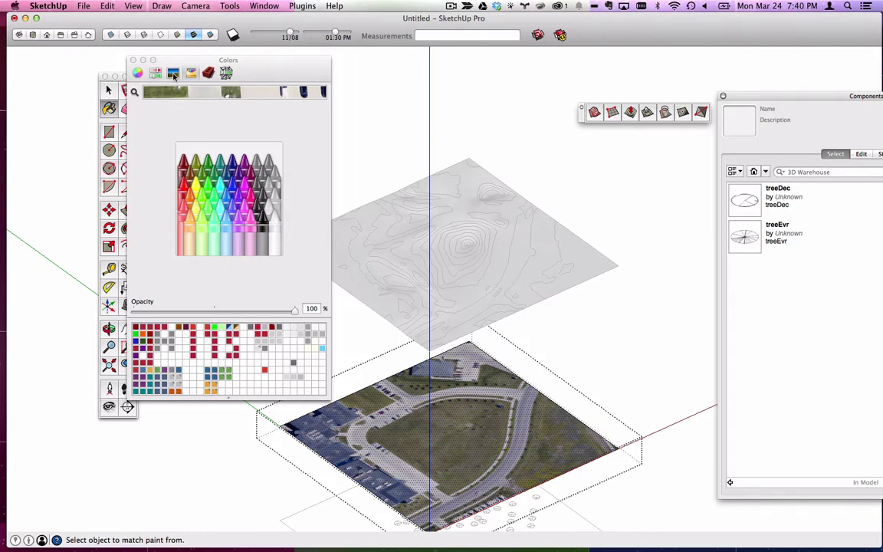
click(134, 60)
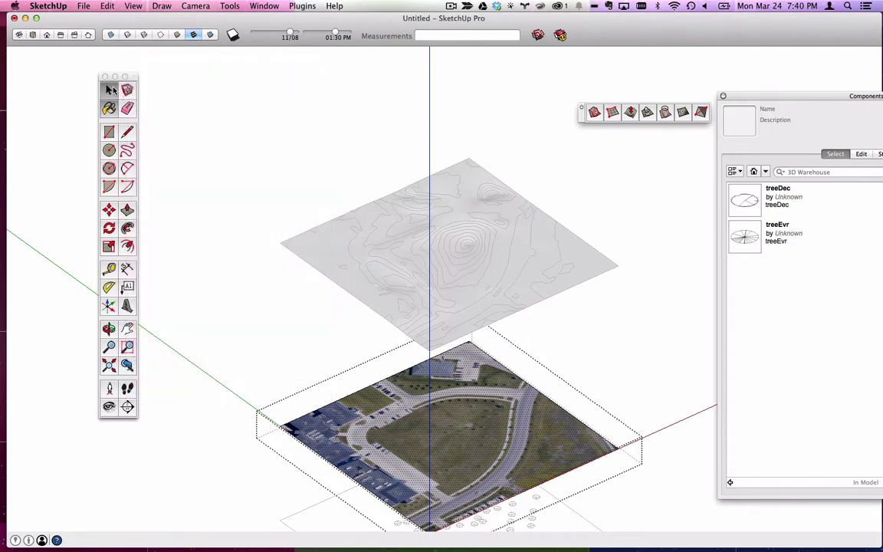
click(108, 90)
click(252, 162)
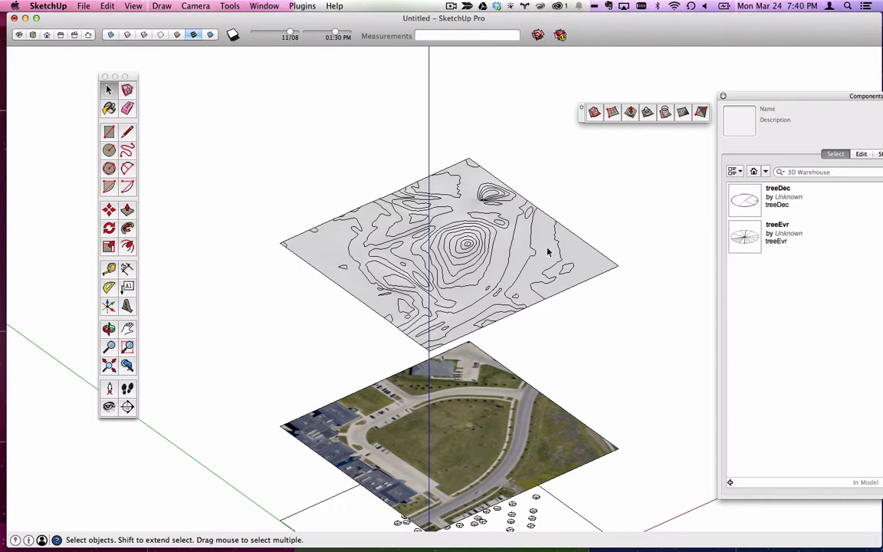
Step: Open the upper terrain group for editing, hide the rest of the model during component edit, and close the group
double_click(325, 250)
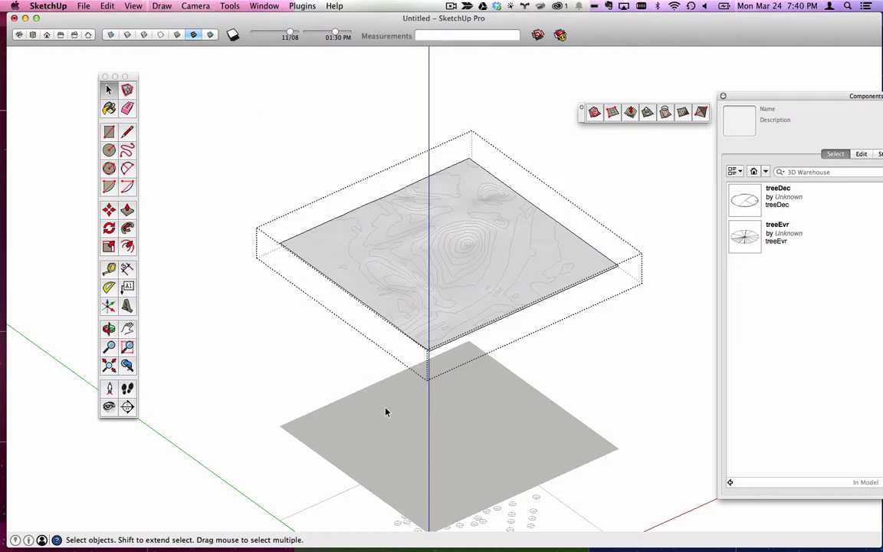
click(196, 6)
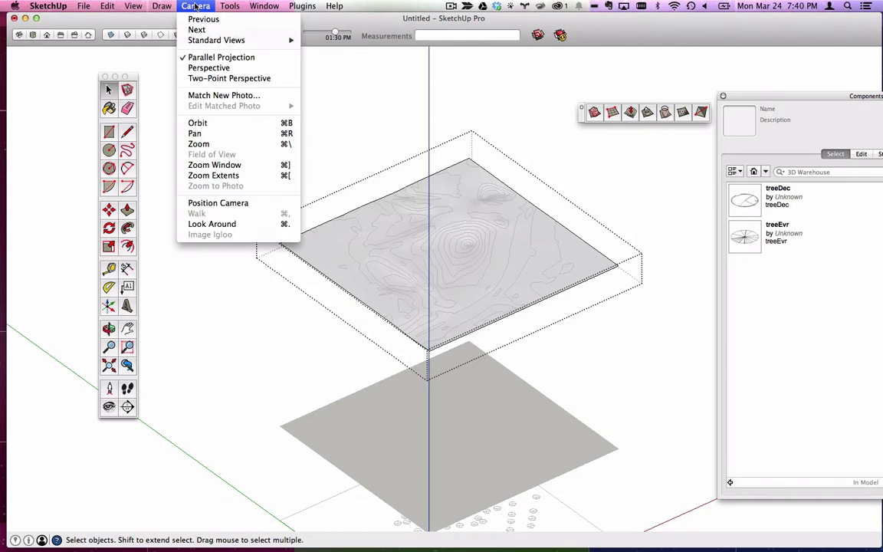
mouse_move(134, 5)
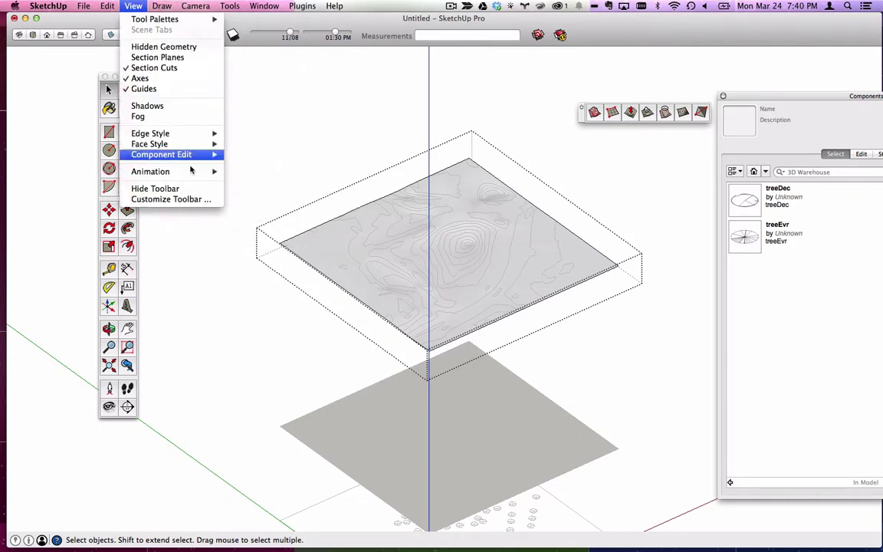
mouse_move(211, 158)
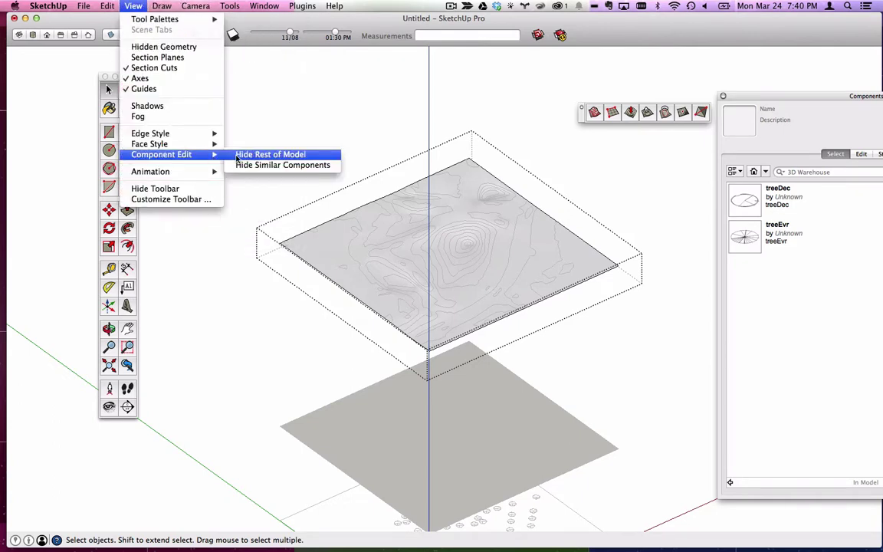
click(269, 155)
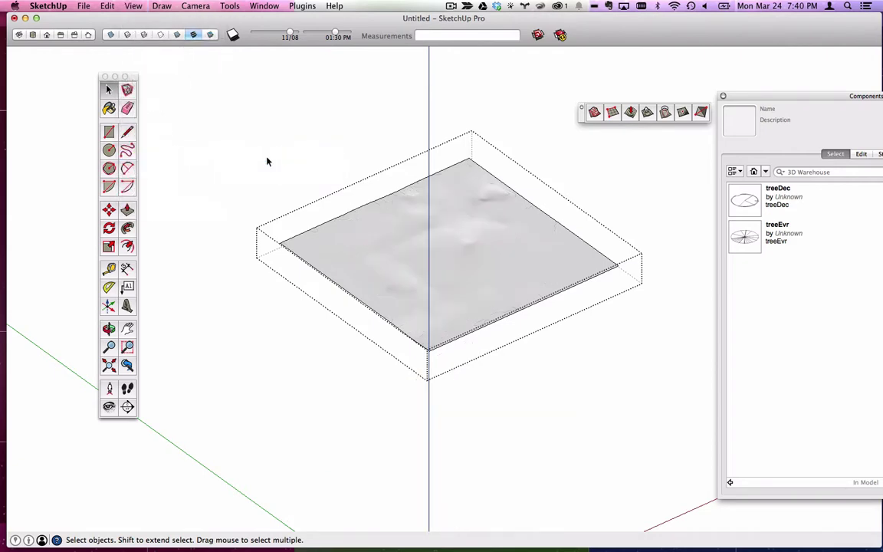
middle_drag(443, 375, 439, 342)
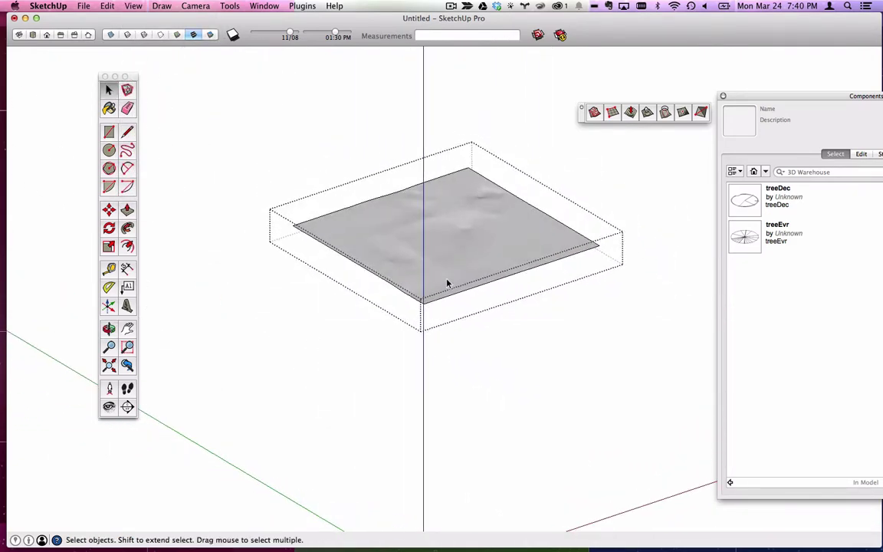
click(652, 271)
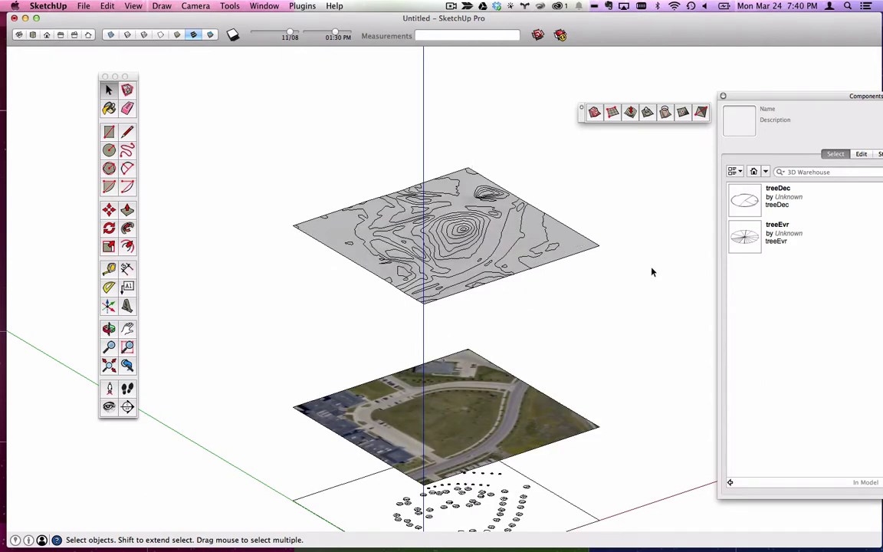
Step: Reopen the terrain group for editing and turn off Hide Rest of Model
click(342, 230)
double_click(342, 230)
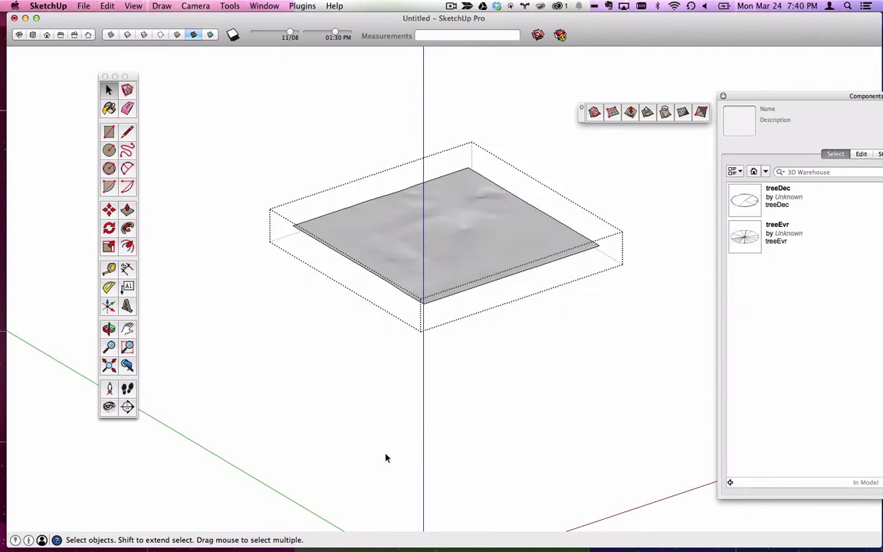
click(133, 5)
mouse_move(200, 156)
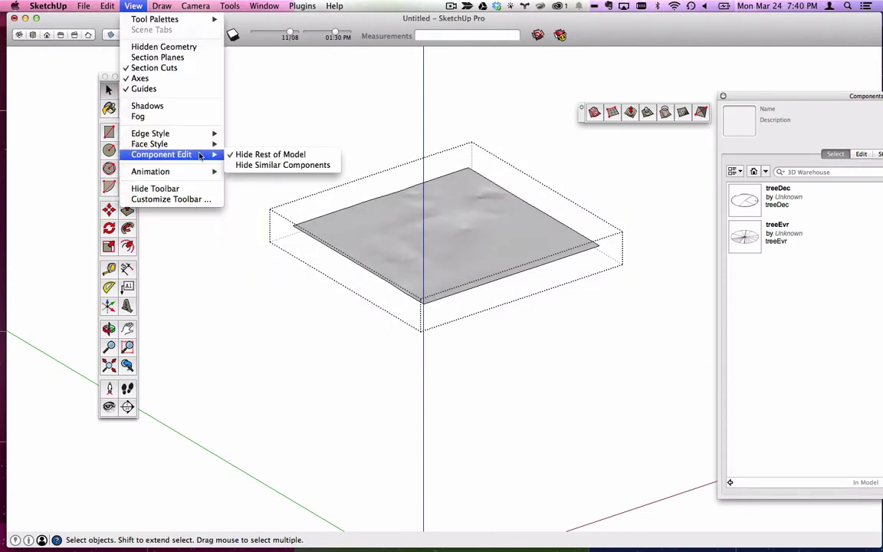
click(239, 158)
middle_drag(464, 253, 473, 276)
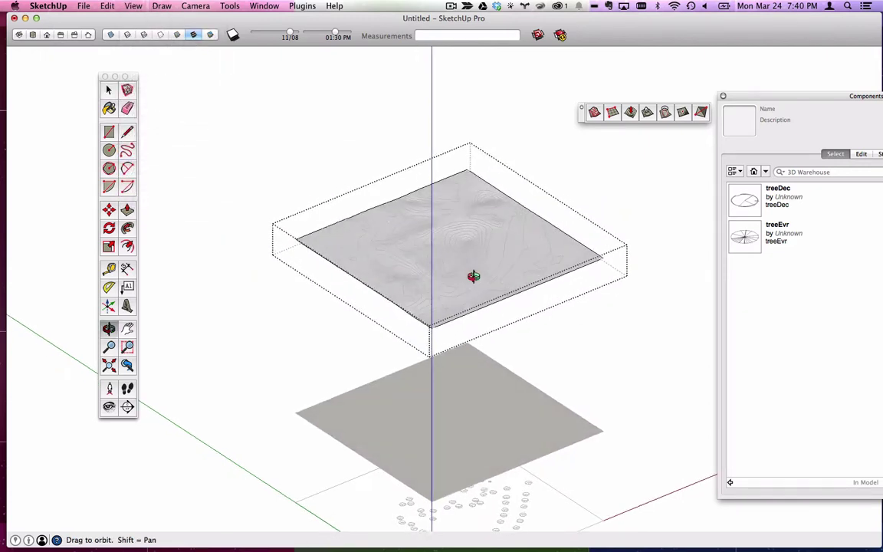
Step: Paint the terrain surface with the sampled aerial photo texture
click(109, 108)
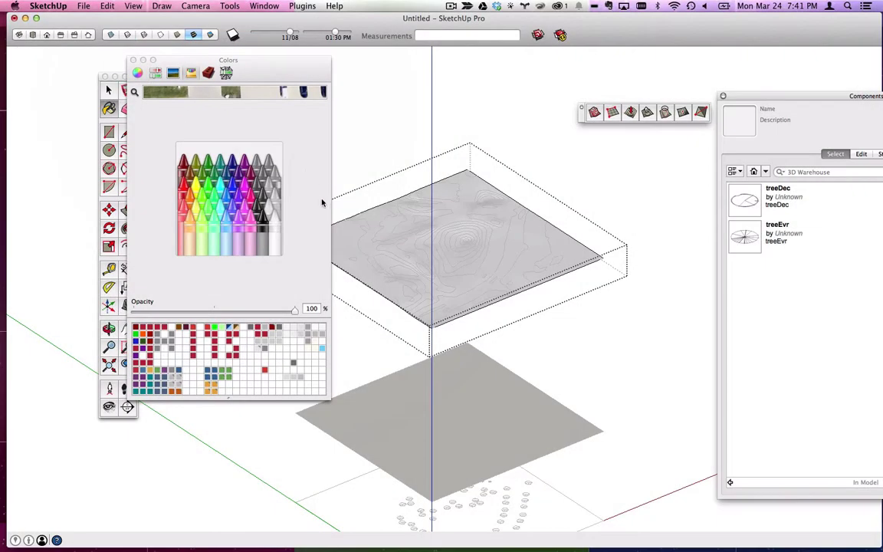
click(345, 222)
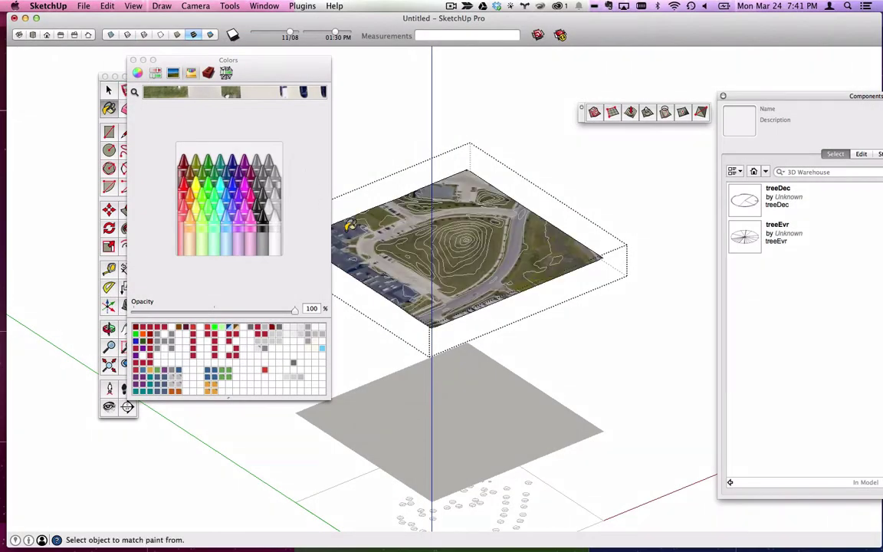
middle_drag(407, 219, 445, 264)
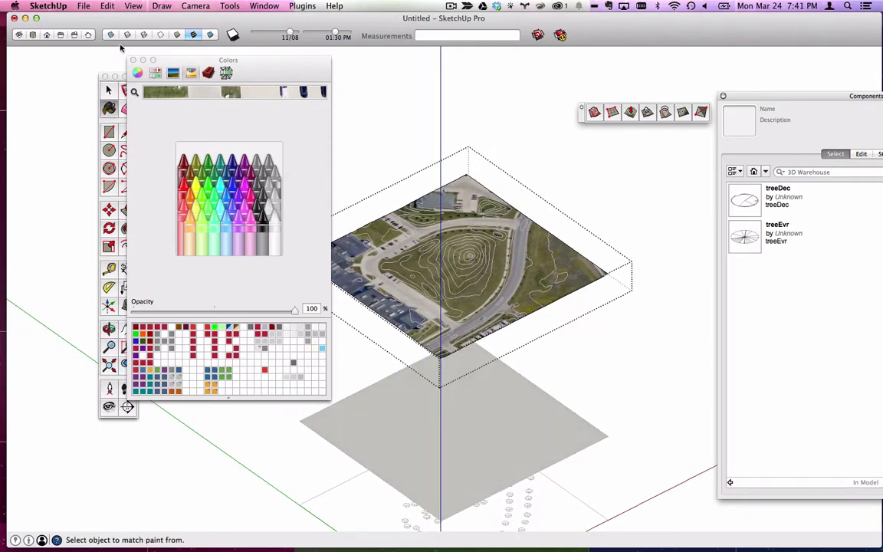
click(133, 60)
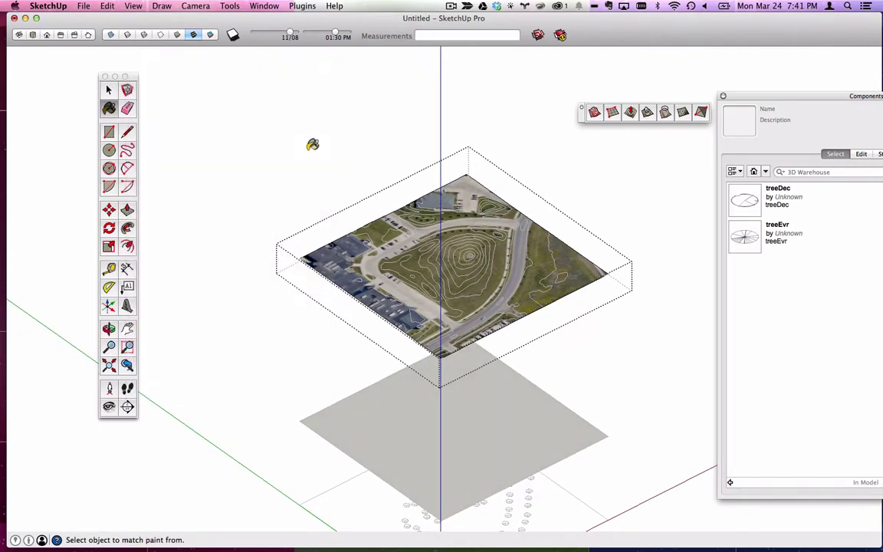
click(109, 90)
Step: Exit the terrain group and delete the flat aerial image plane below it
middle_drag(352, 177, 404, 155)
scroll(428, 197, up, 1)
click(478, 293)
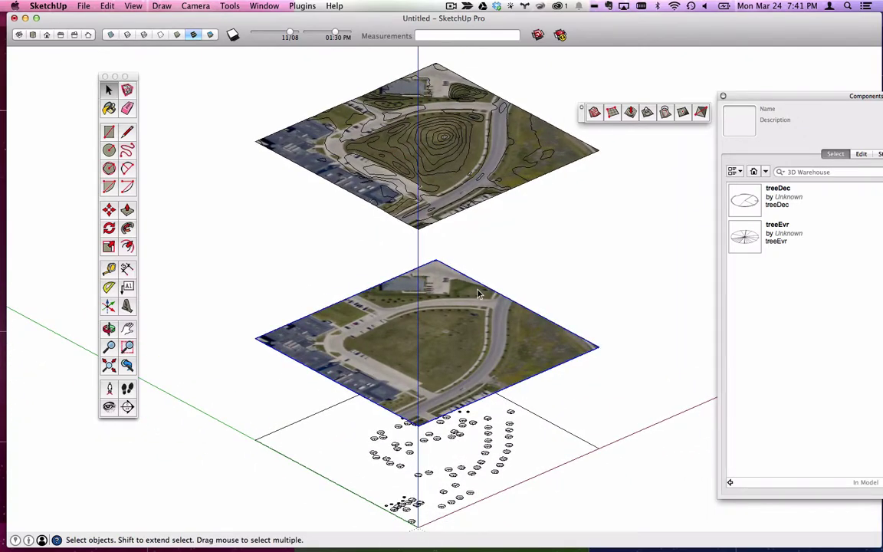
key(Delete)
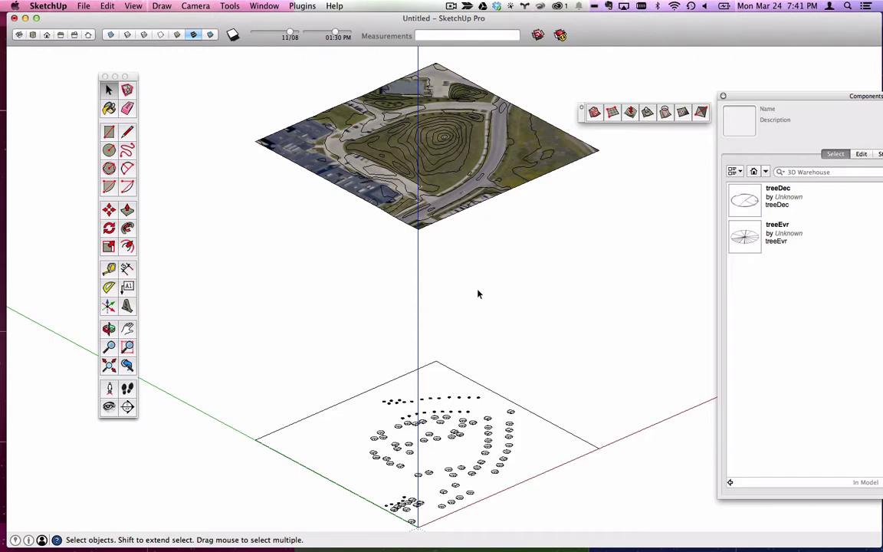
Step: Select the contour lines on the terrain and choose the Mercury crayon colour as the paint material
scroll(454, 153, up, 3)
middle_drag(454, 153, 443, 190)
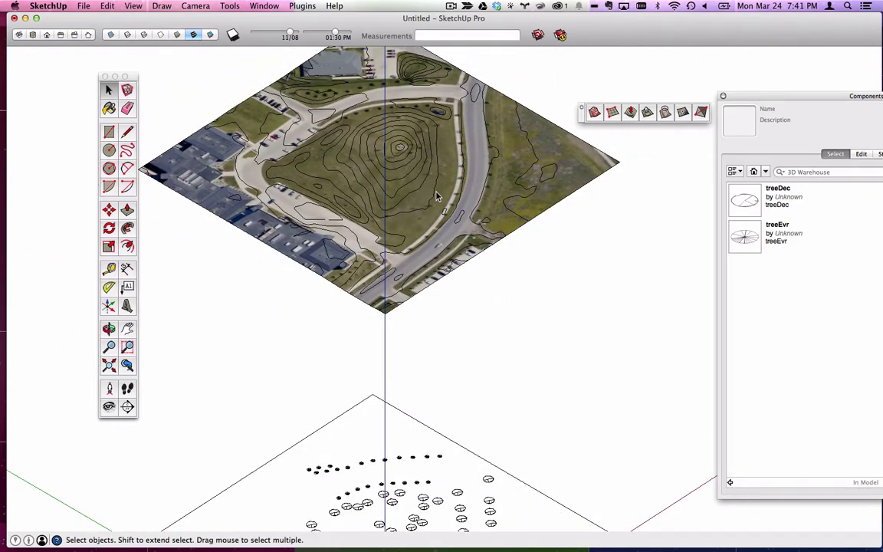
click(437, 197)
scroll(424, 193, up, 6)
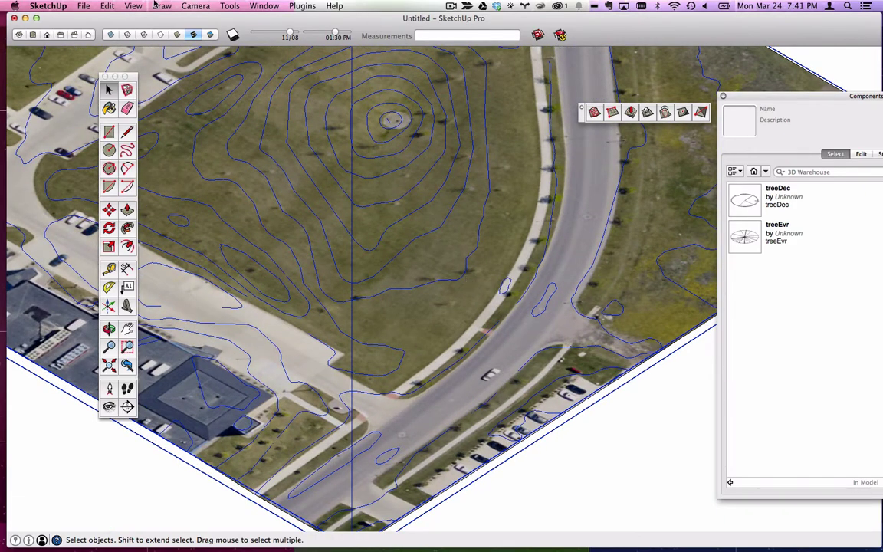
click(108, 108)
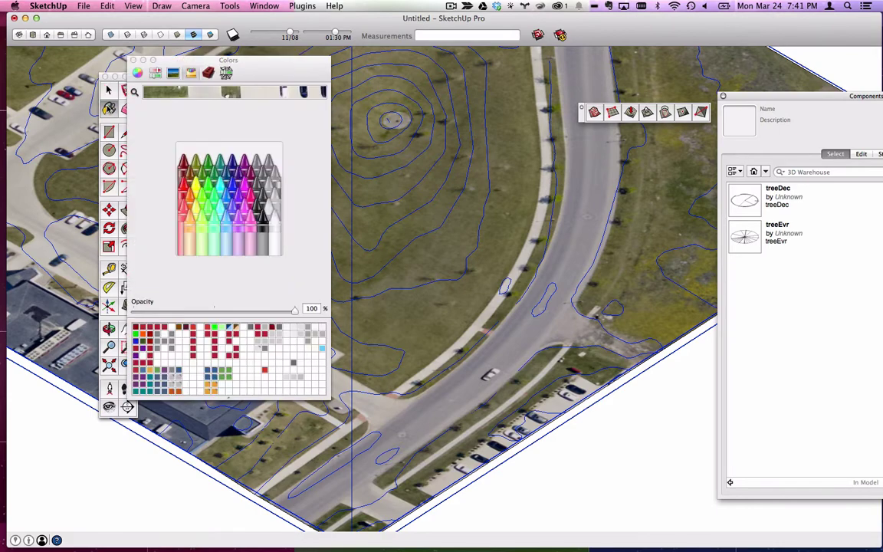
click(275, 220)
click(269, 209)
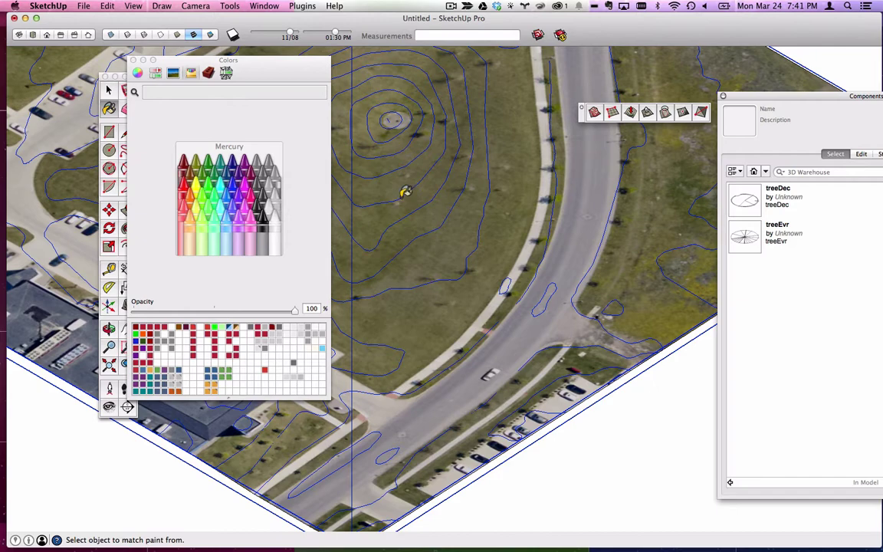
scroll(404, 192, down, 6)
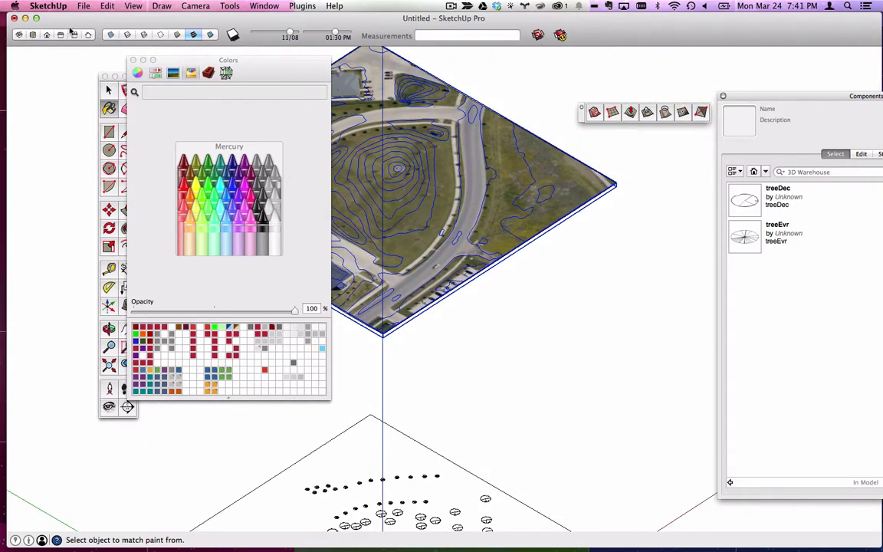
drag(257, 69, 655, 121)
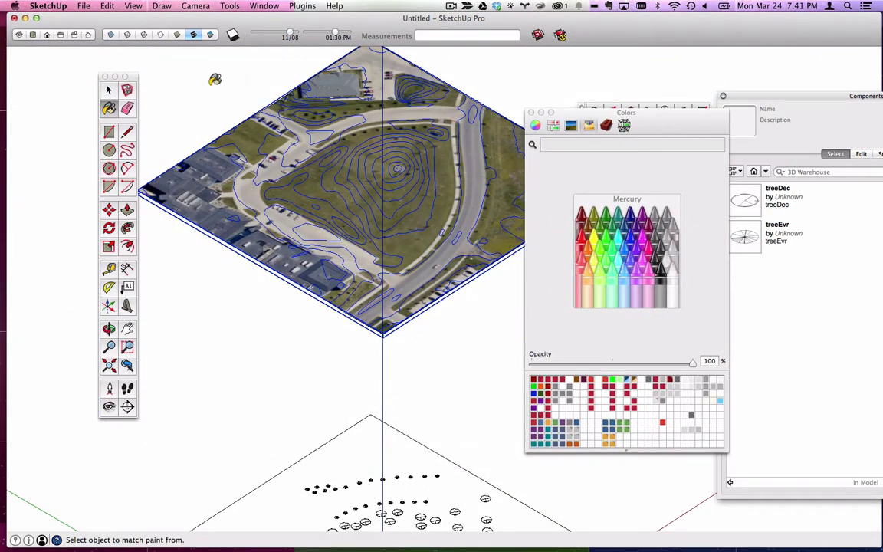
click(109, 90)
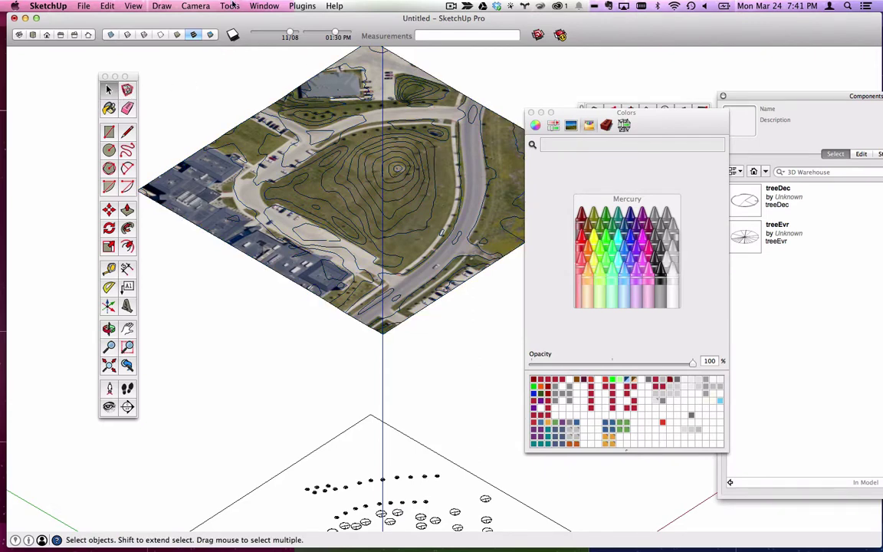
Step: Set the edge colour in the current style's edge settings to By material
click(263, 7)
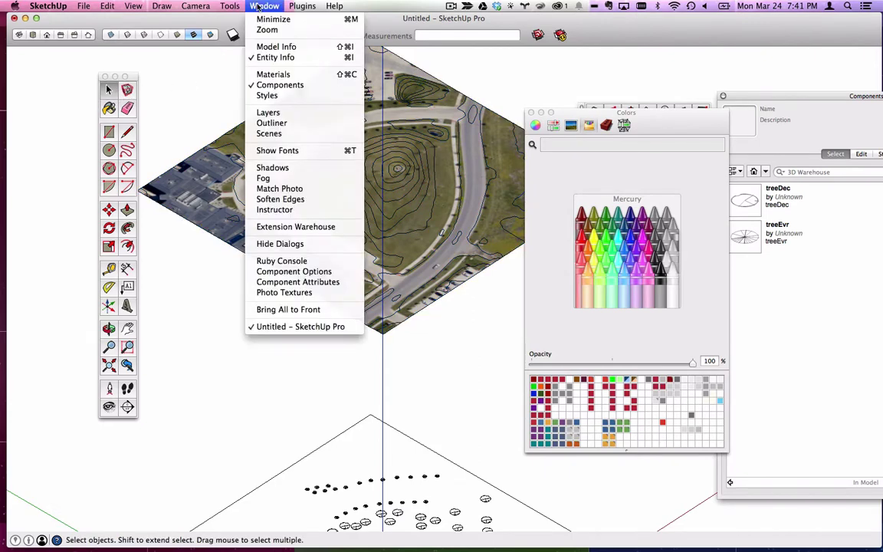
click(279, 97)
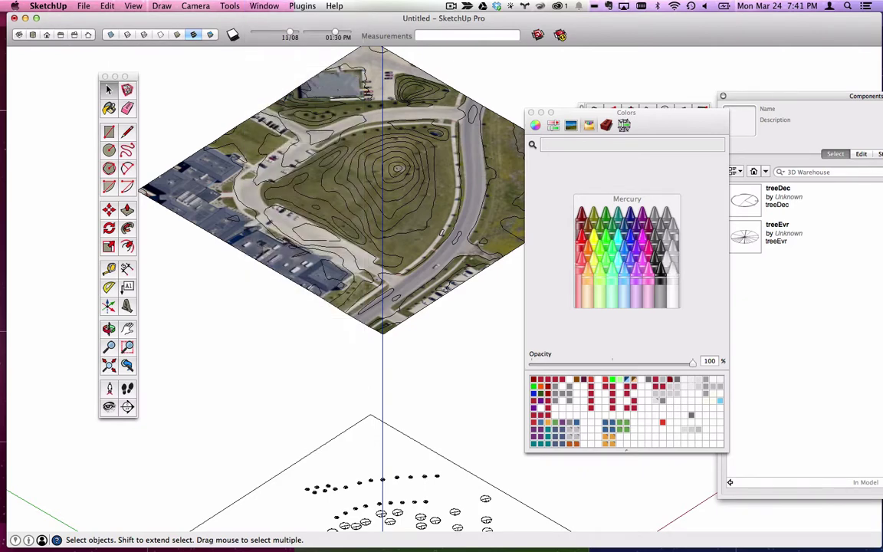
drag(528, 72, 311, 70)
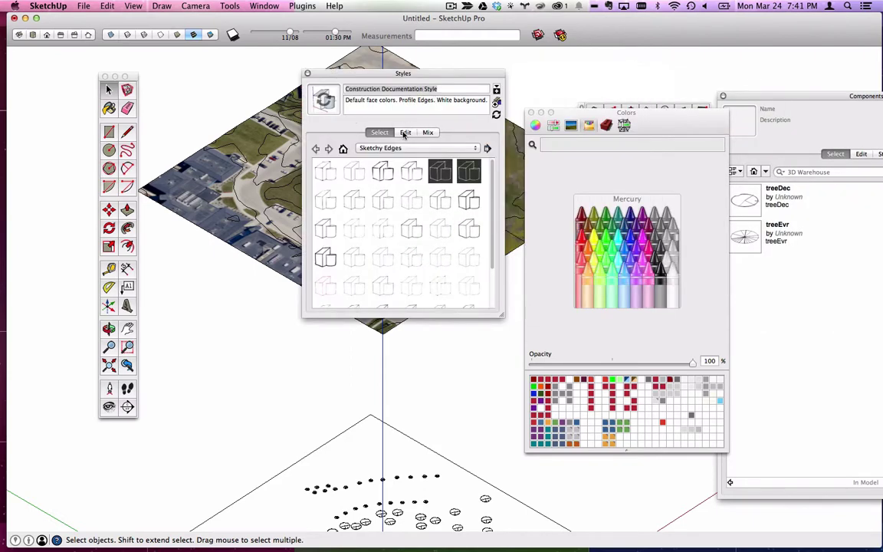
click(406, 132)
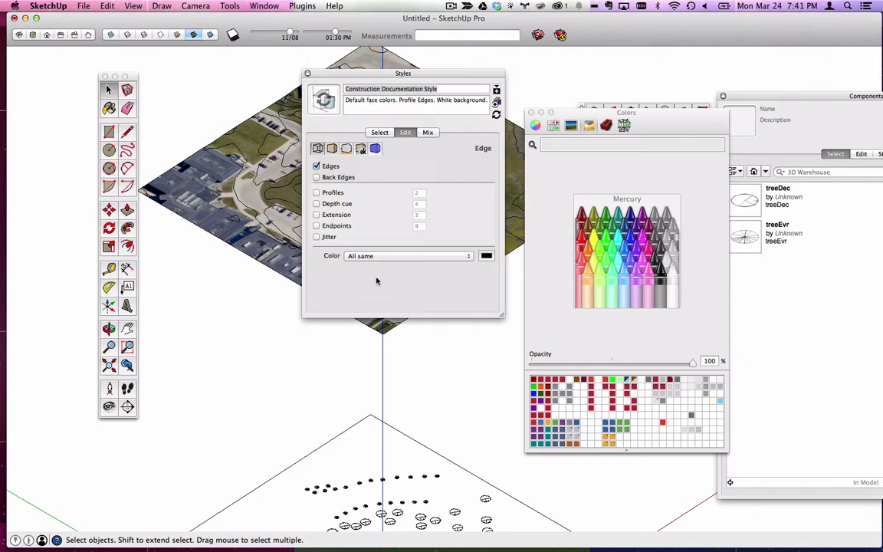
click(349, 260)
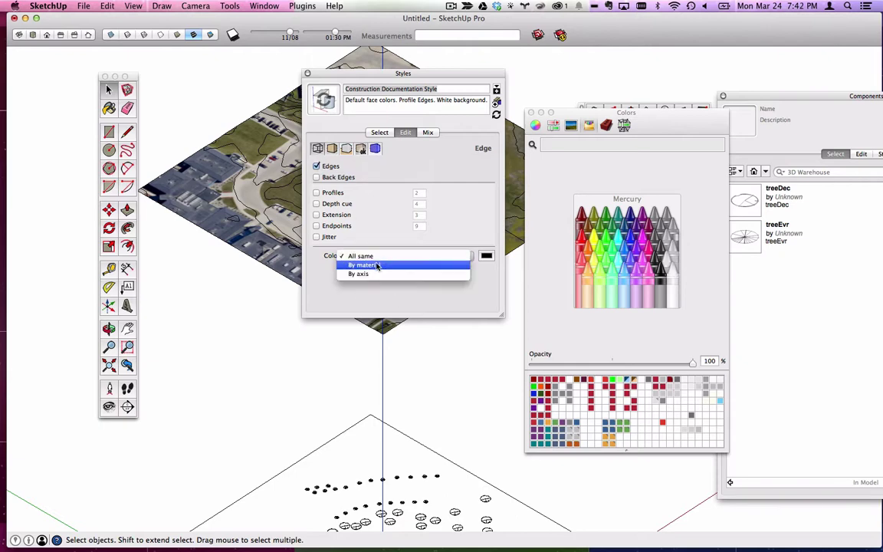
click(376, 266)
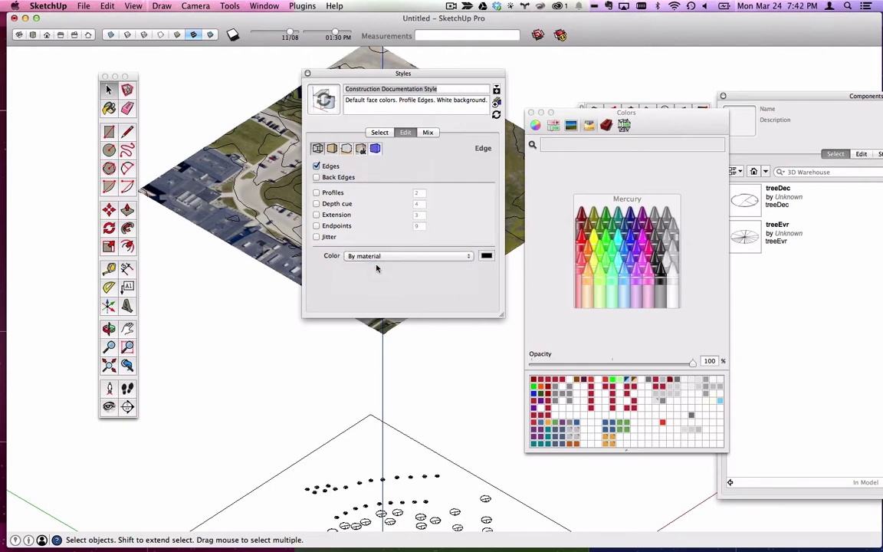
Step: Select the contour line group on the terrain and move it 200' straight down along the blue axis
click(308, 72)
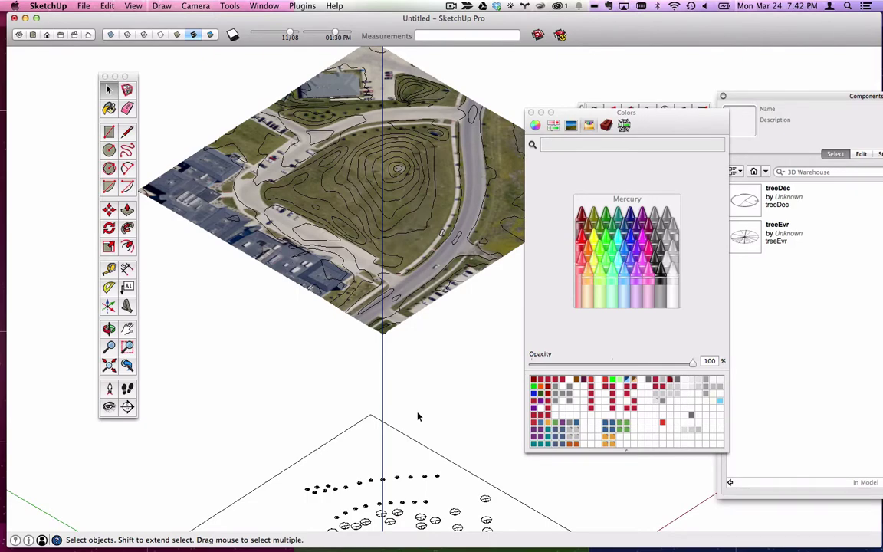
click(405, 265)
middle_drag(409, 287, 381, 238)
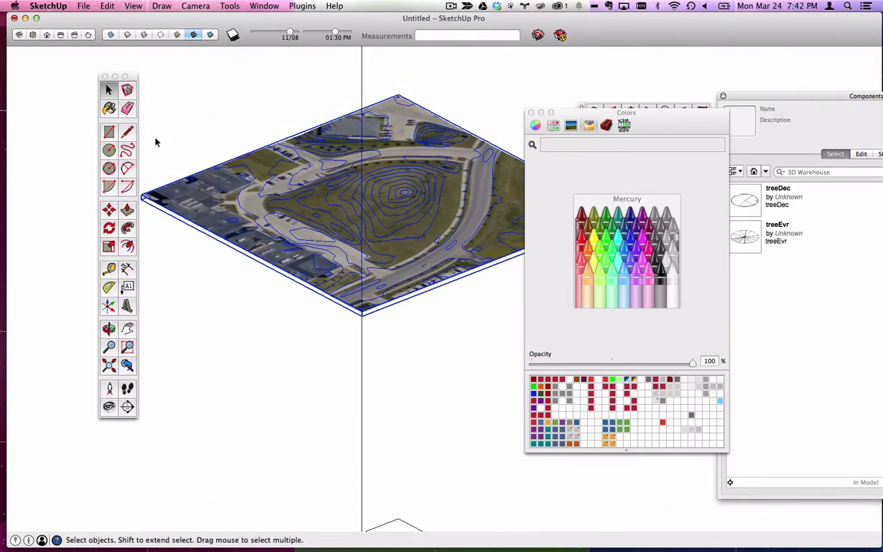
click(109, 210)
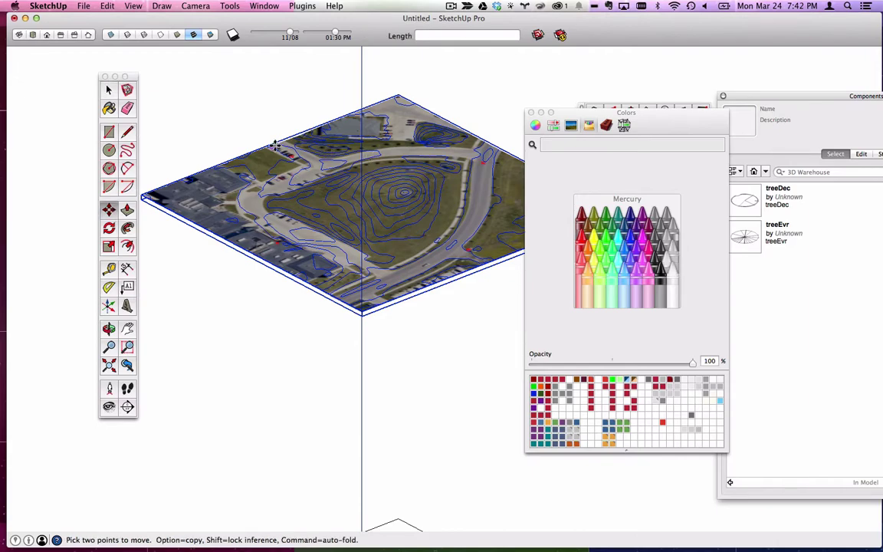
click(264, 156)
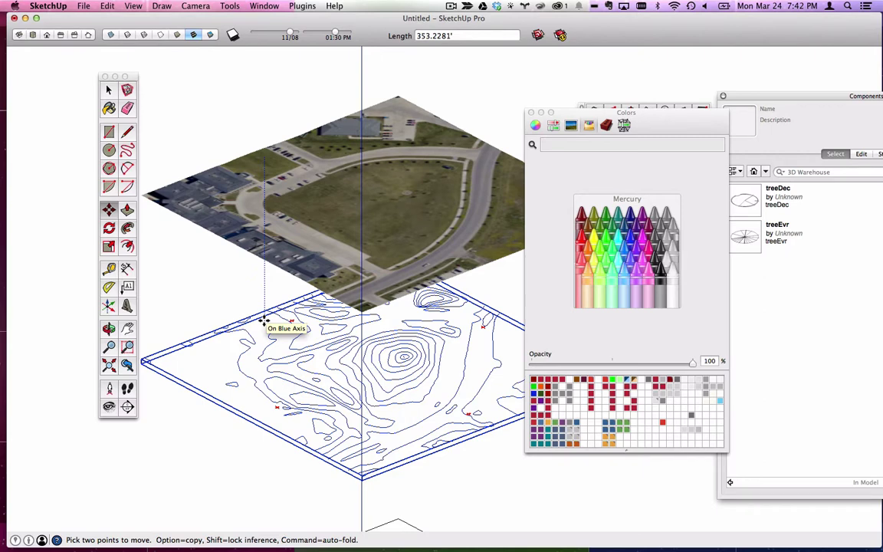
text(200)
key(Return)
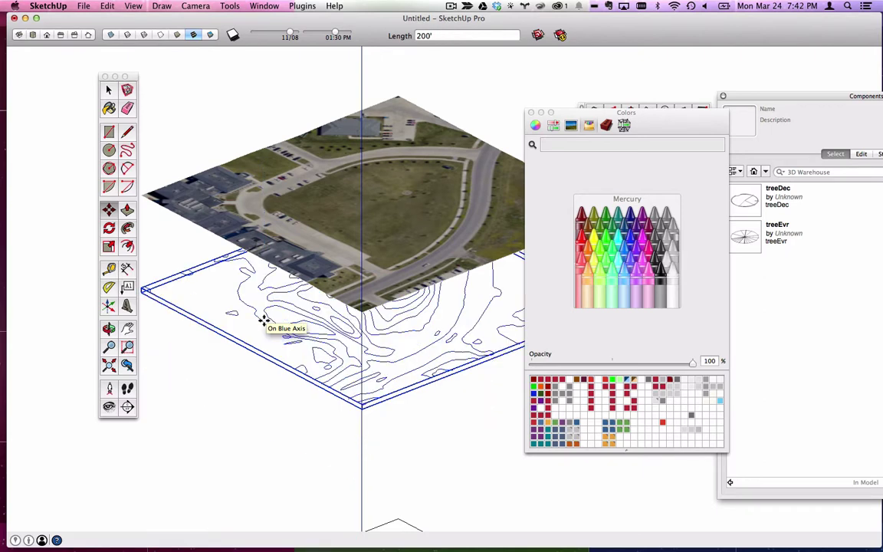
Step: Paint the lowered contour group with the Mercury crayon colour and move it 200' back up onto the terrain
click(109, 108)
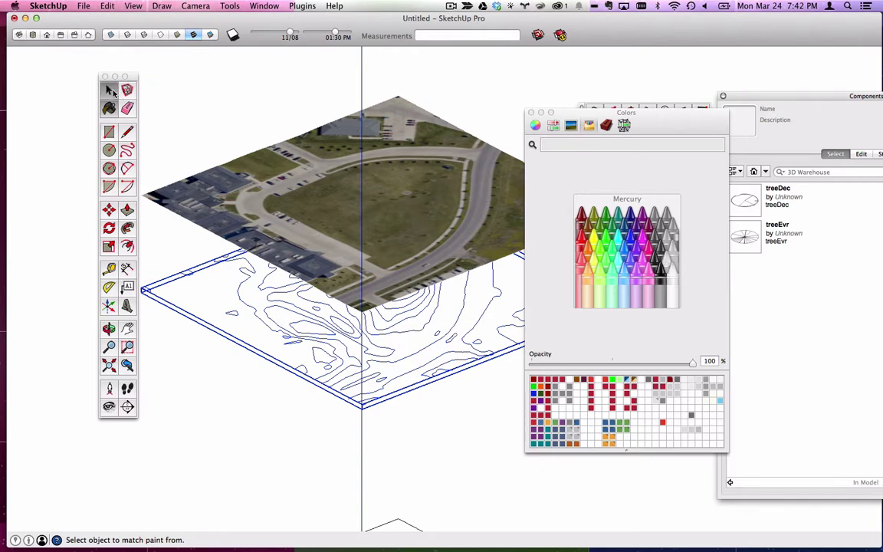
click(108, 89)
click(321, 389)
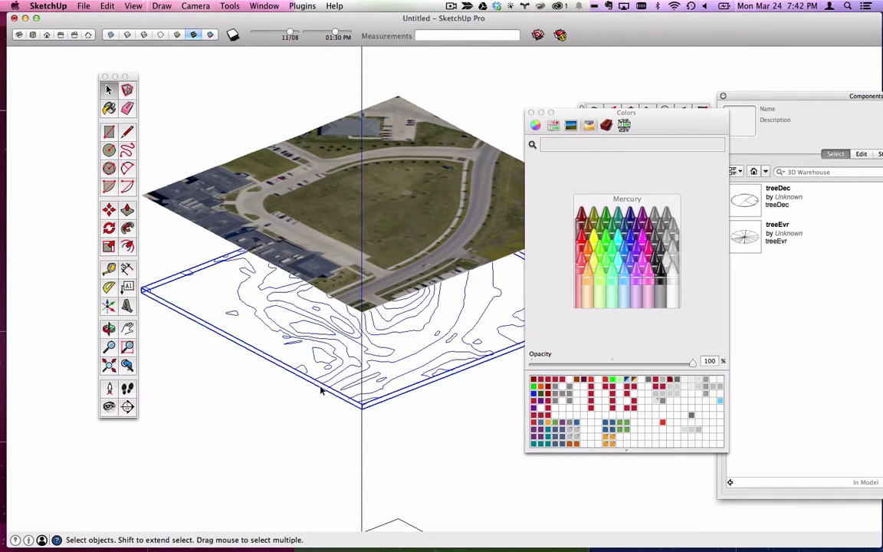
click(109, 209)
click(193, 359)
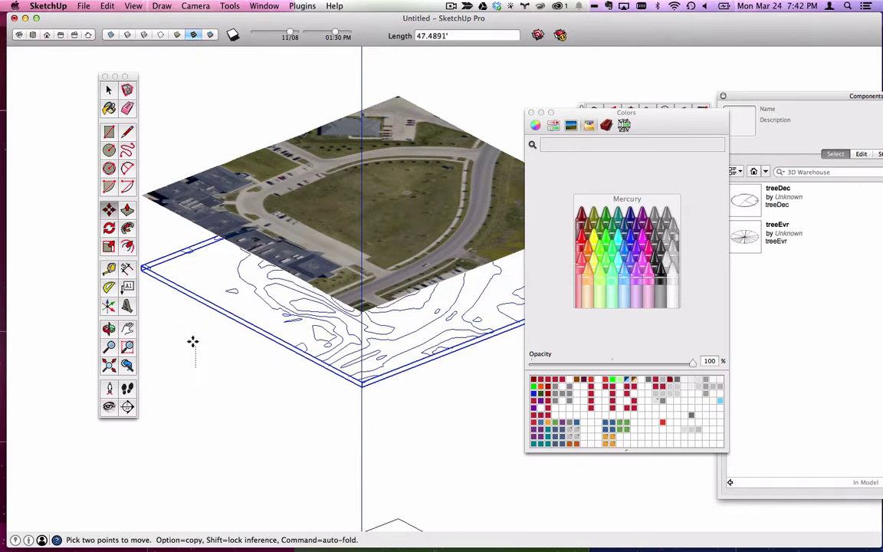
text(200)
key(Return)
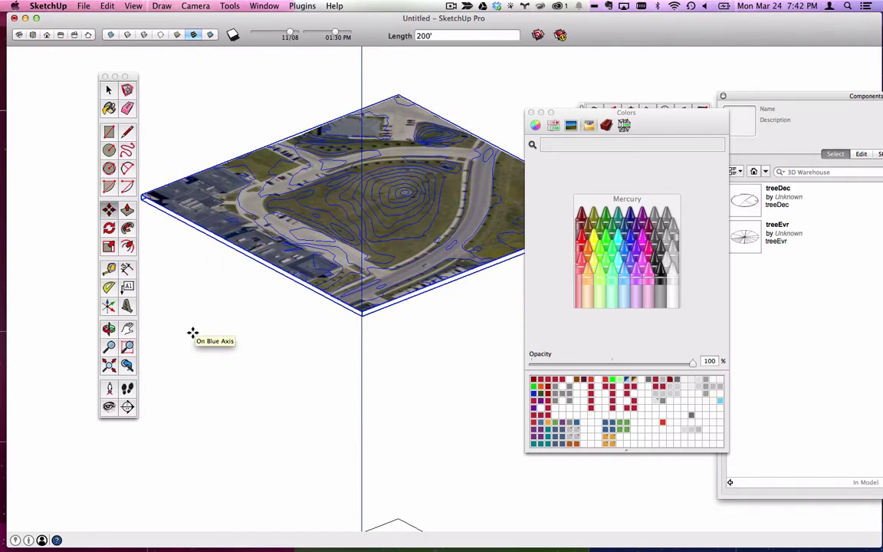
click(109, 89)
click(193, 89)
Step: Move the contour group 200' down again, below the aerial terrain
scroll(376, 238, up, 8)
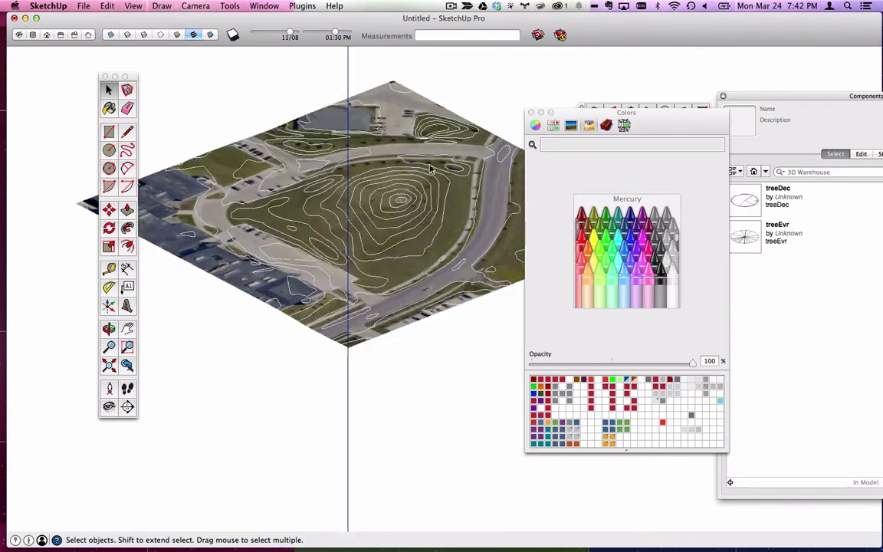
scroll(386, 256, down, 3)
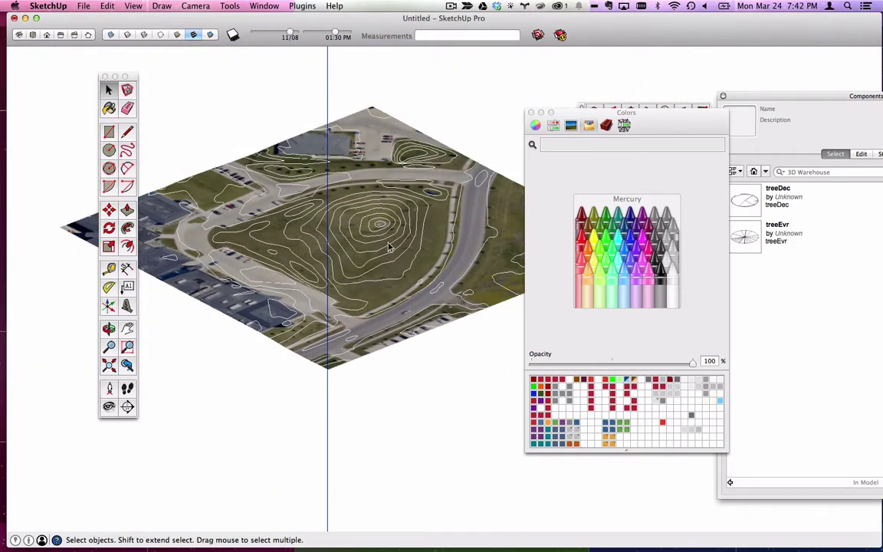
scroll(389, 242, up, 5)
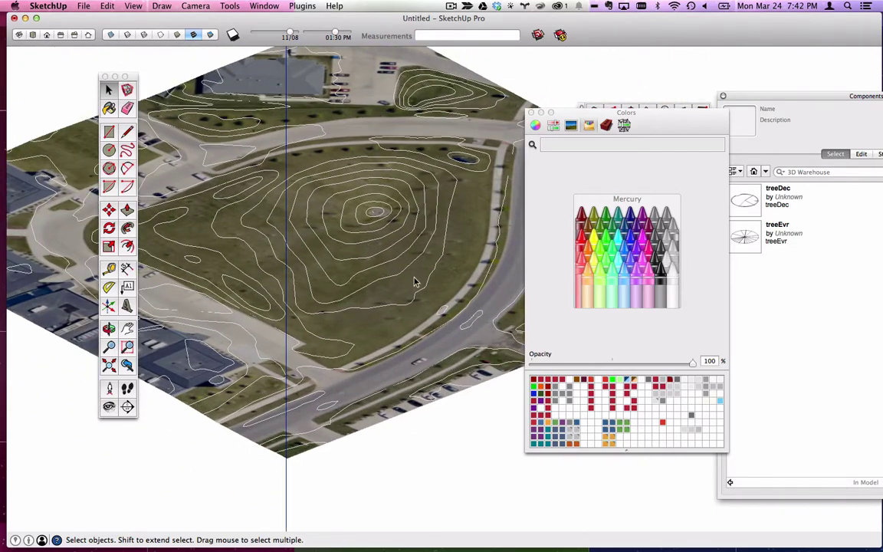
scroll(372, 250, down, 3)
scroll(368, 283, down, 2)
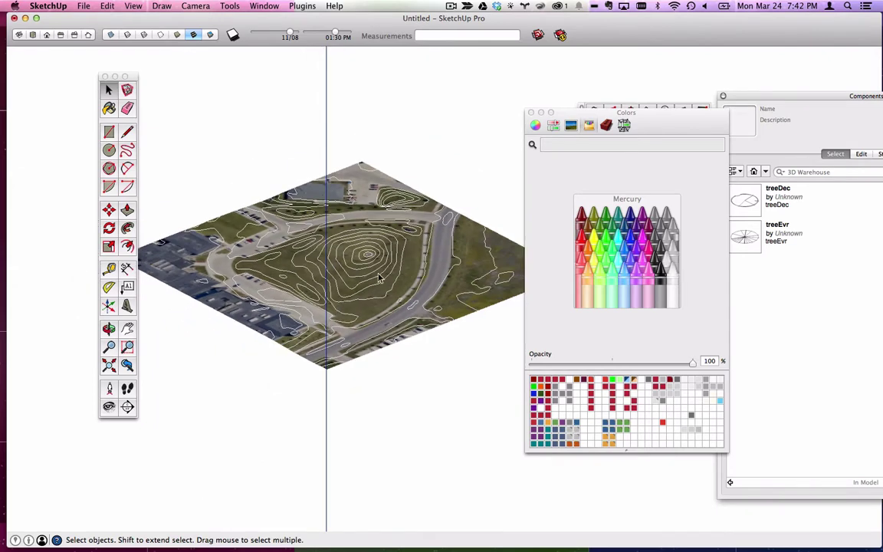
click(370, 285)
key(m)
click(222, 333)
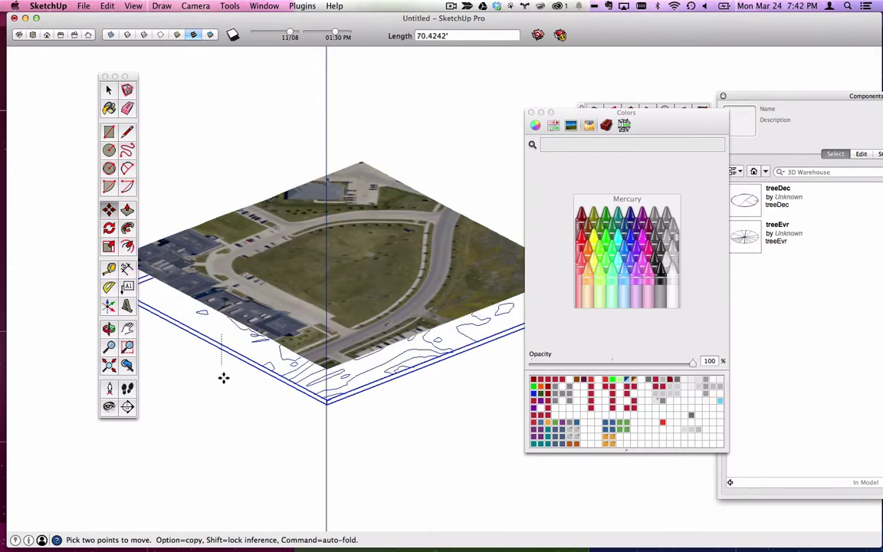
text(200)
key(Return)
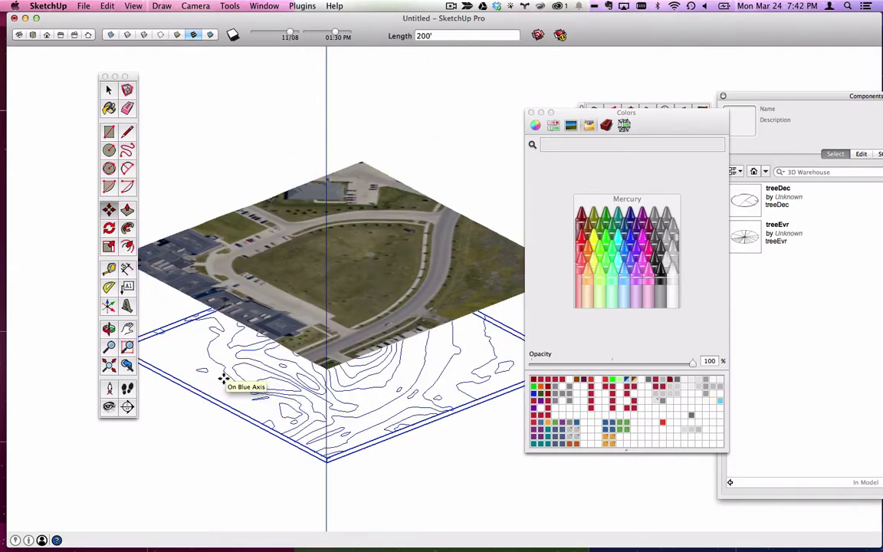
Step: Paint the lowered contour group with the Asparagus crayon colour
click(606, 125)
click(595, 125)
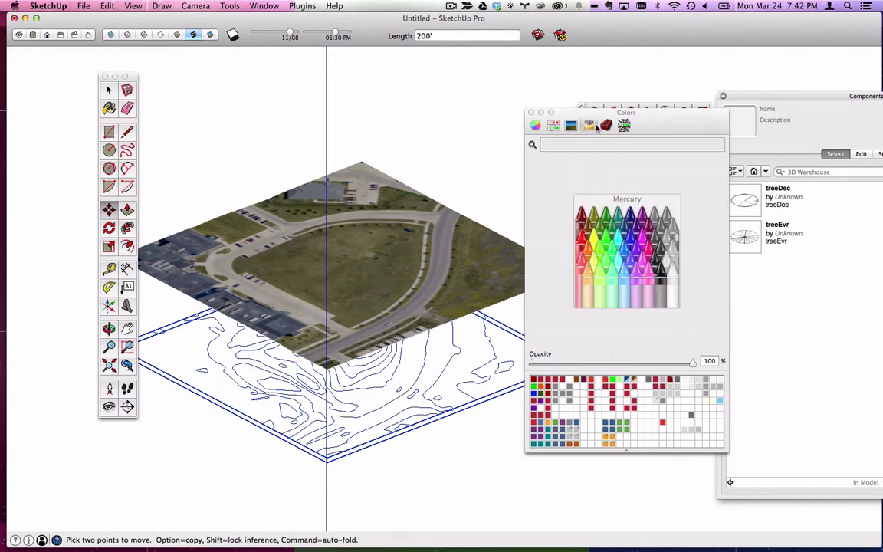
click(598, 224)
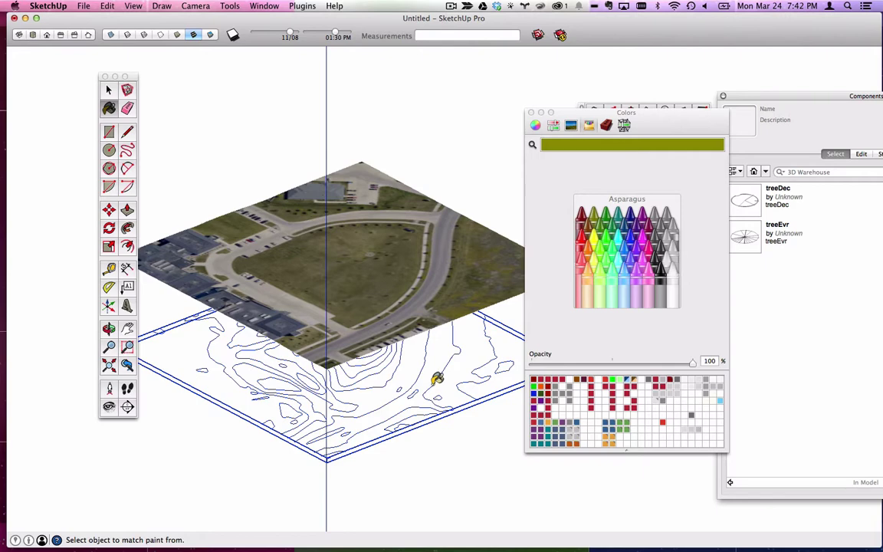
click(109, 90)
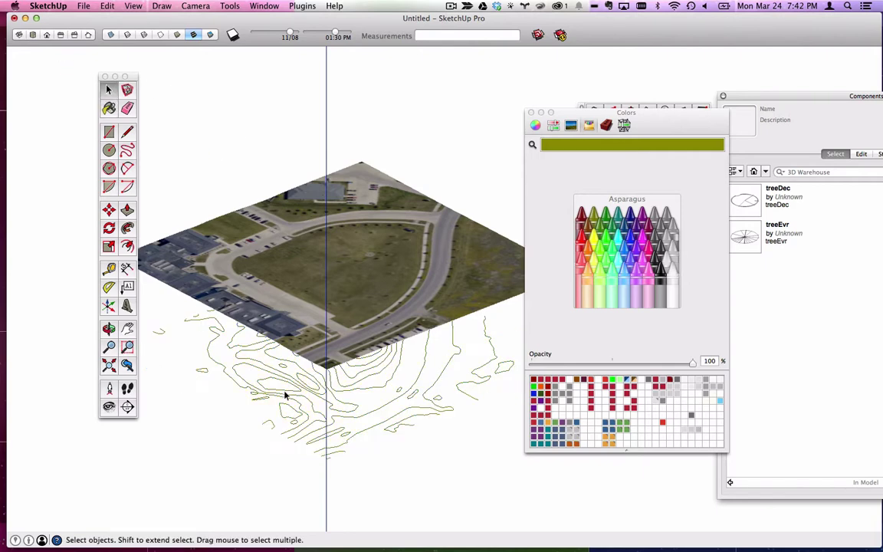
Step: Move the contour group 200' up along the blue axis, back onto the aerial terrain
click(297, 426)
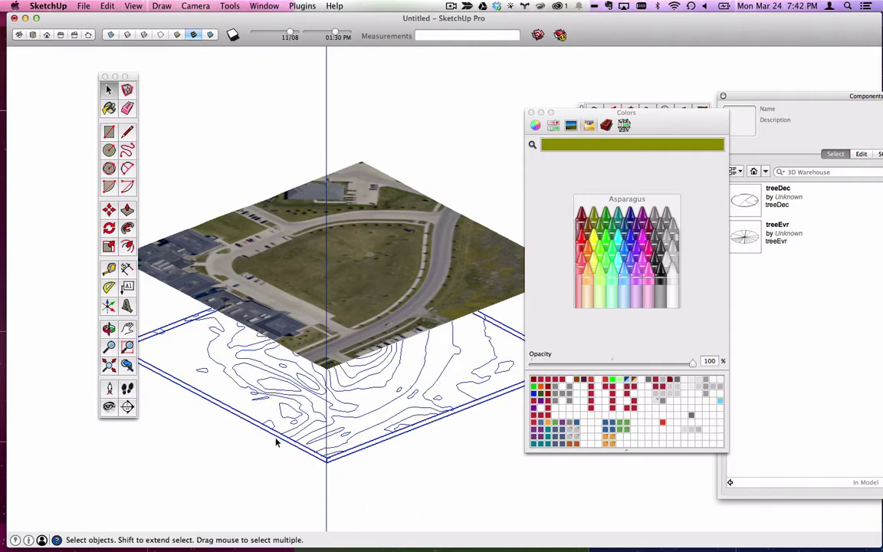
key(m)
click(277, 442)
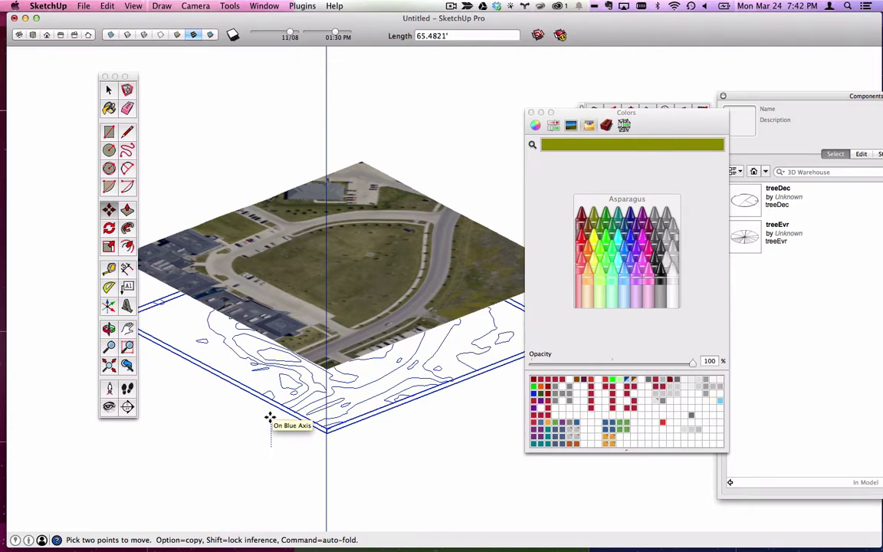
text(200)
key(Return)
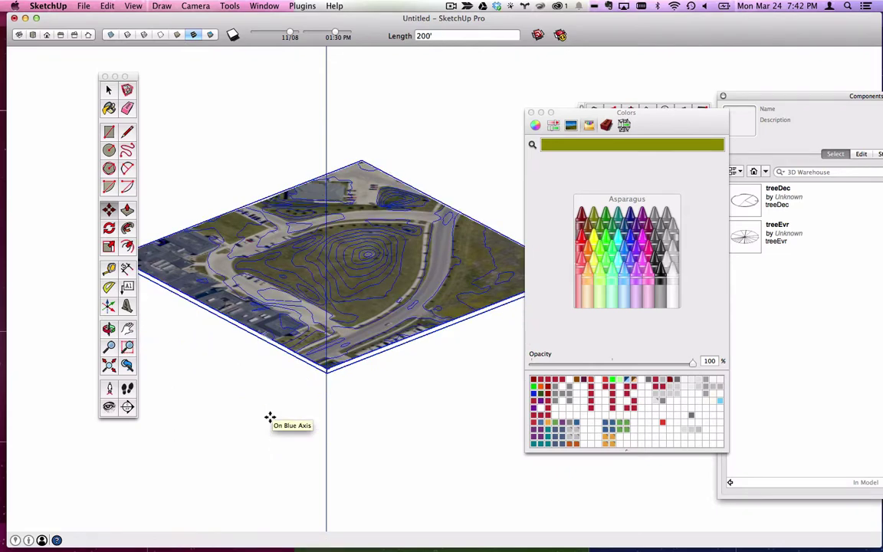
click(108, 91)
Step: Try deleting the contour group from the terrain and undo the deletion
scroll(304, 218, up, 8)
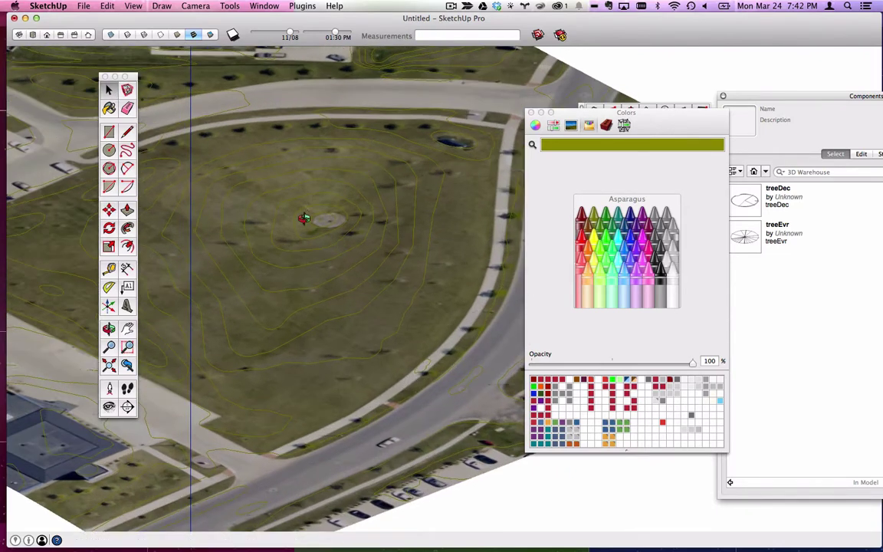
middle_drag(304, 219, 276, 245)
scroll(296, 220, up, 5)
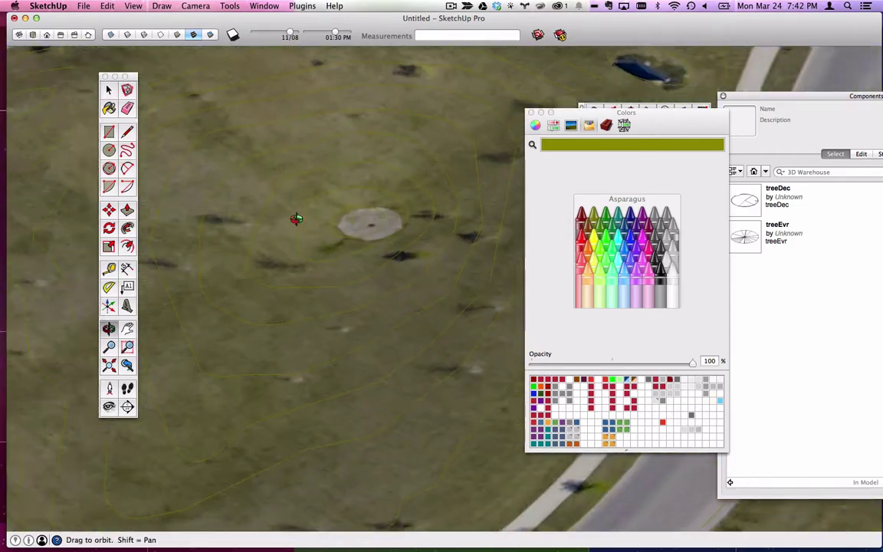
scroll(337, 234, down, 2)
middle_drag(345, 165, 320, 259)
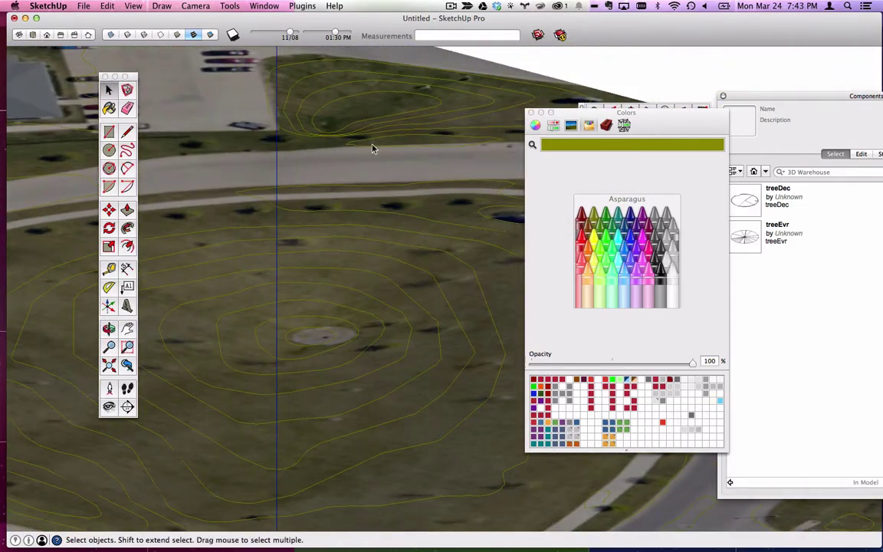
click(377, 304)
key(Delete)
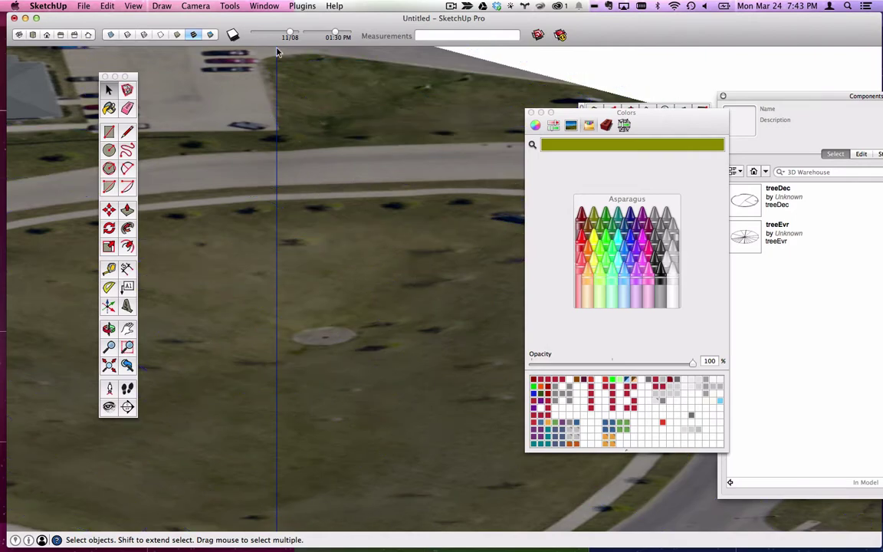
key(super+z)
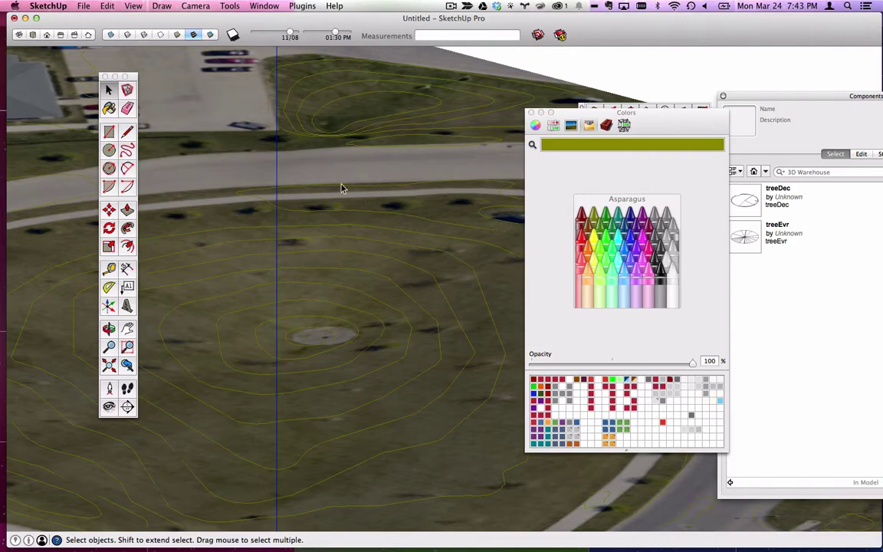
Step: View the tree symbols below the terrain and look through the Scale and Rotate Multiple plugin commands
scroll(295, 272, down, 3)
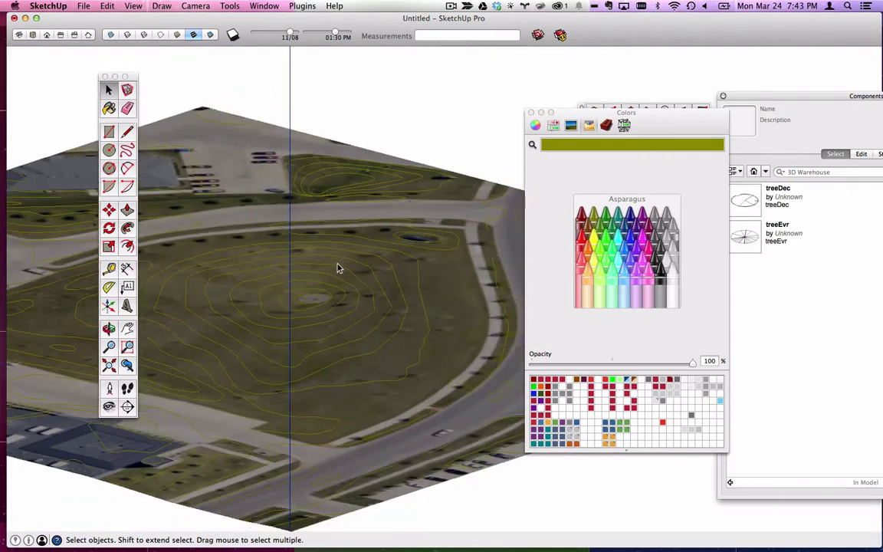
mouse_move(339, 268)
middle_down()
mouse_move(252, 183)
mouse_move(325, 286)
mouse_move(377, 288)
mouse_move(345, 315)
mouse_move(375, 301)
mouse_move(385, 503)
middle_up()
scroll(375, 302, down, 5)
scroll(336, 397, up, 5)
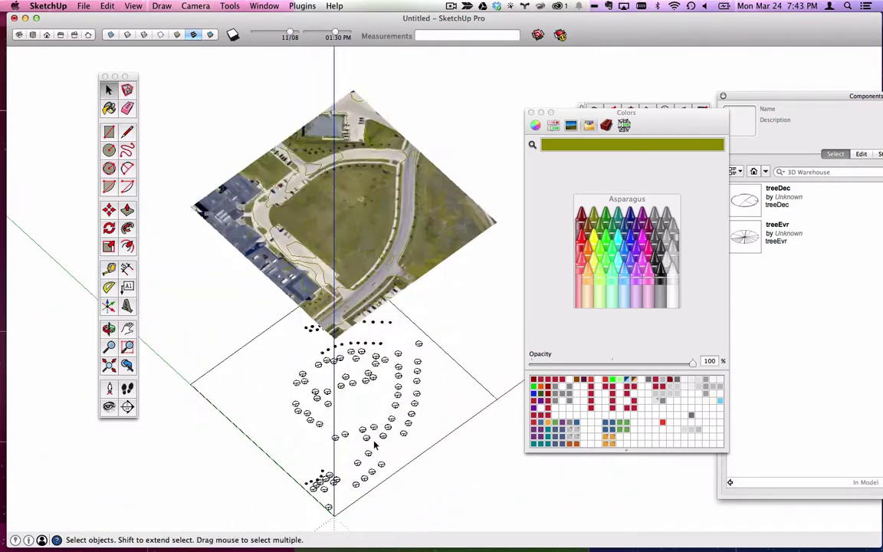
middle_drag(336, 397, 242, 326)
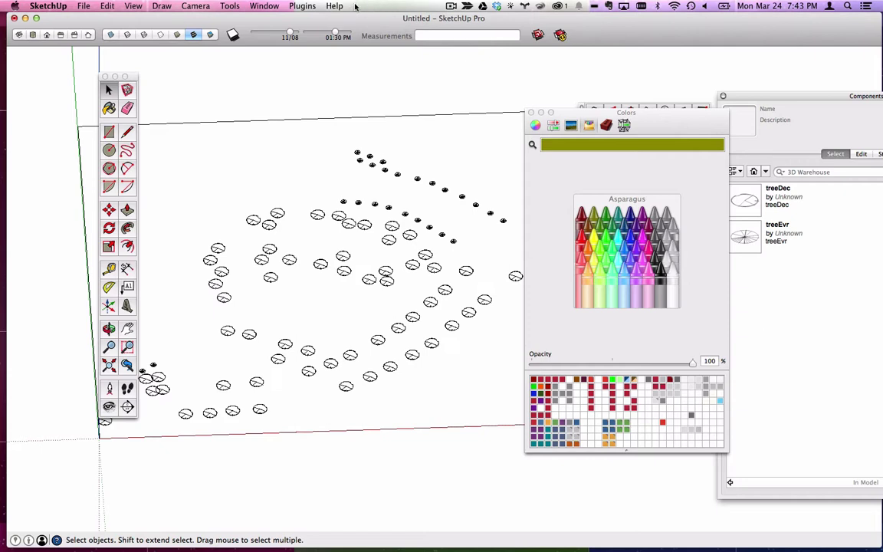
click(302, 6)
mouse_move(316, 29)
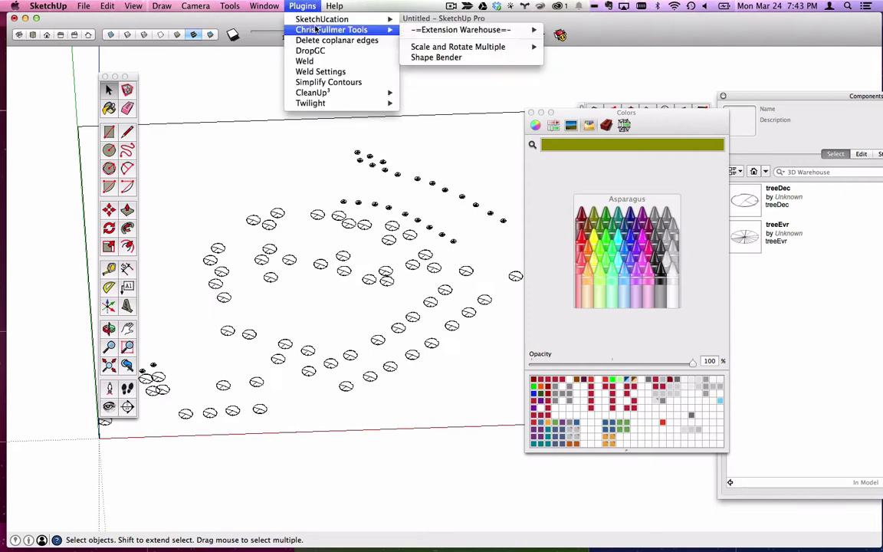
mouse_move(435, 48)
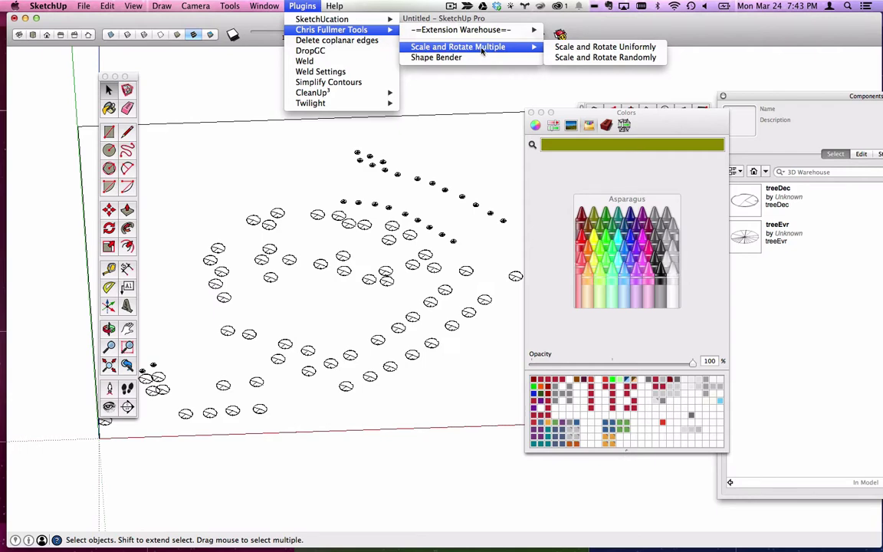
click(458, 164)
Step: Select every instance of the treeDec component in the model from the component list
scroll(459, 165, down, 2)
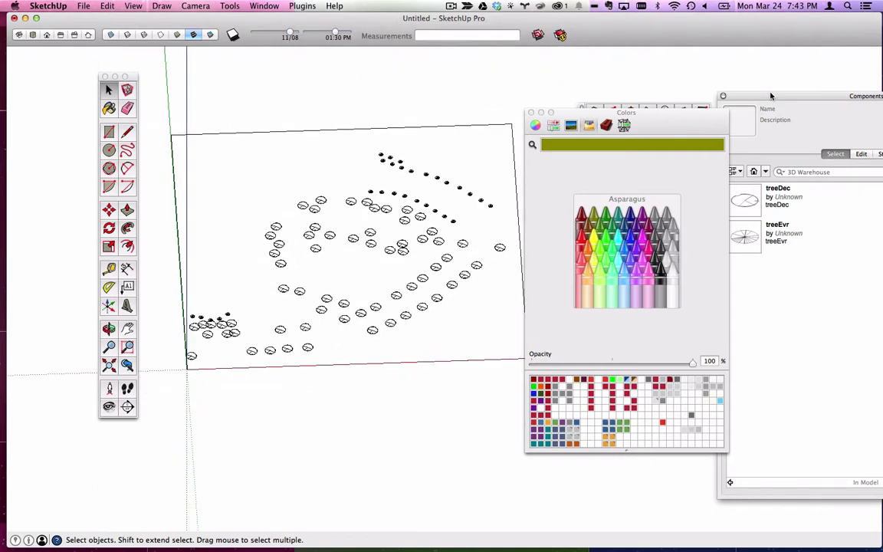
drag(771, 95, 568, 48)
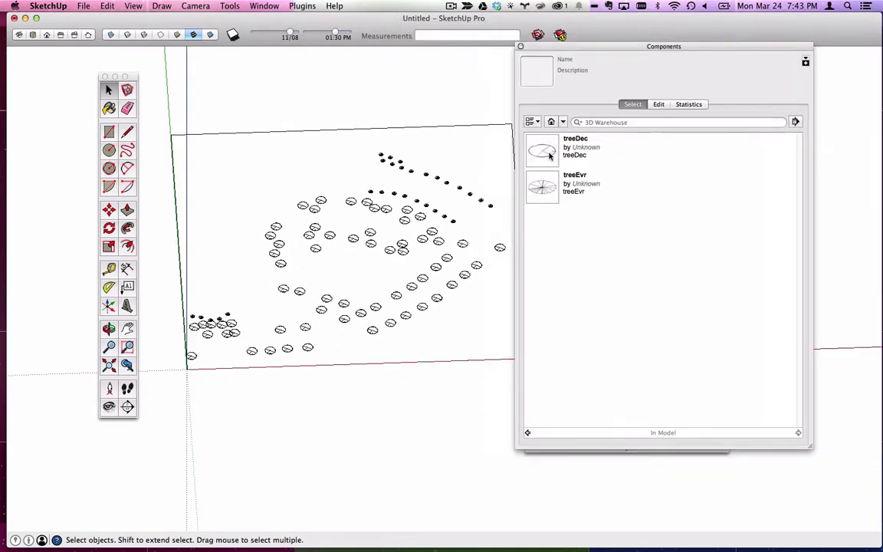
right_click(547, 188)
click(587, 259)
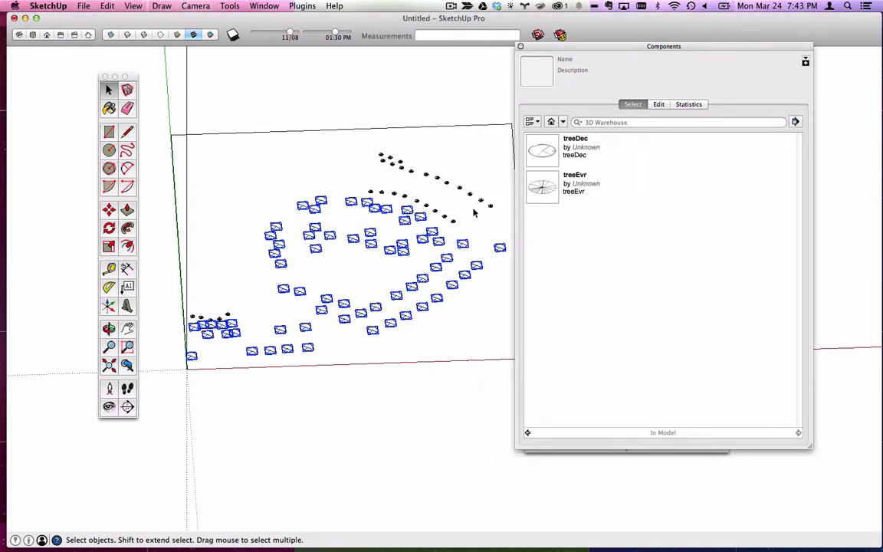
Step: Start Scale and Rotate Randomly on the selected treeDec instances with a scale range of .8 to 1.2
click(310, 6)
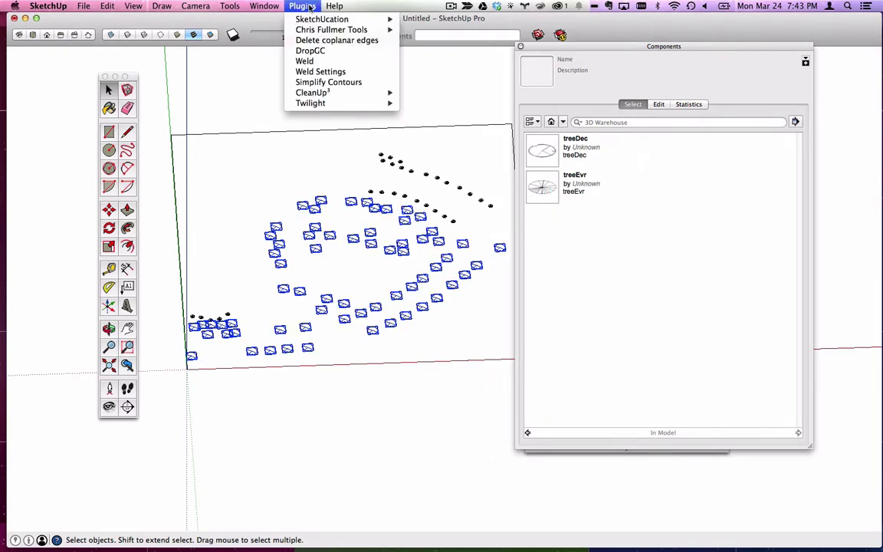
mouse_move(333, 30)
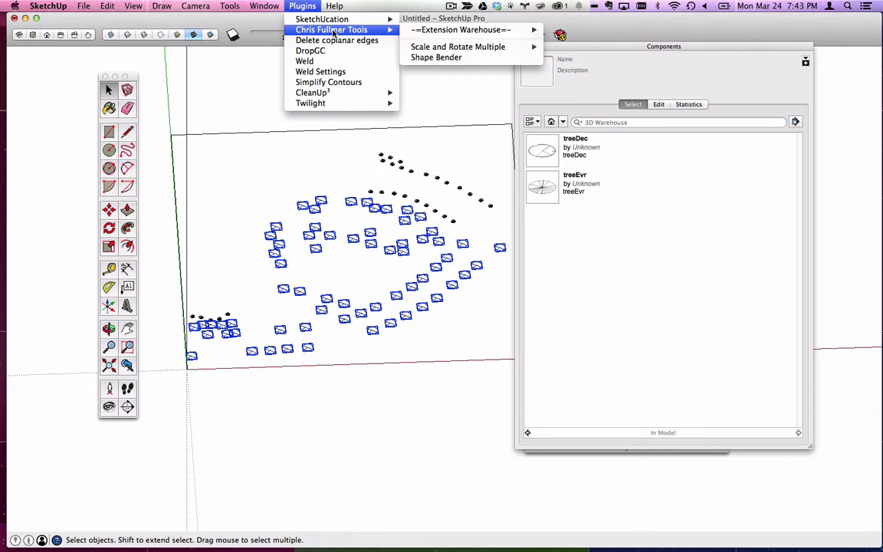
mouse_move(504, 51)
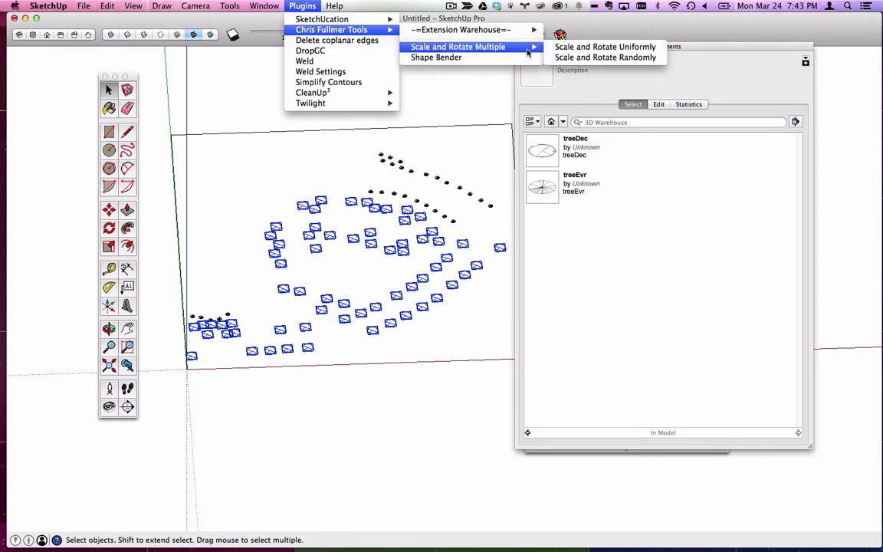
click(614, 59)
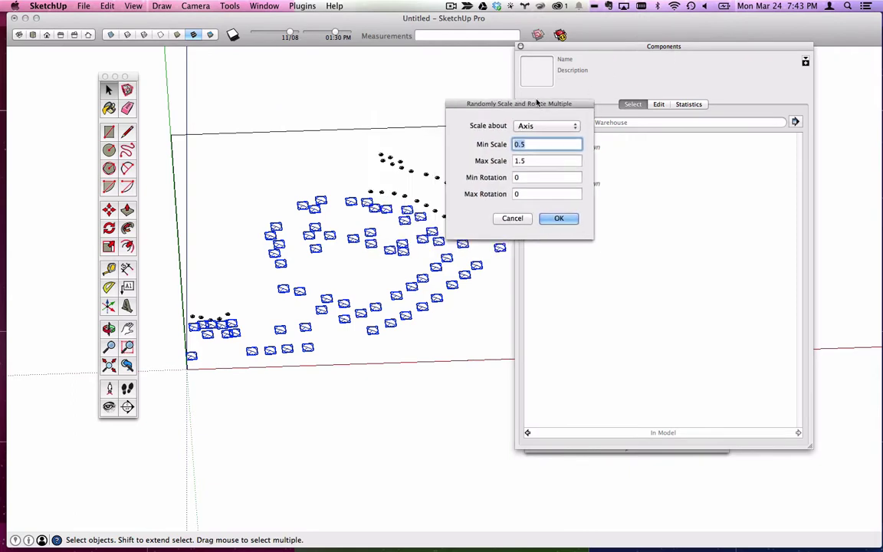
drag(537, 103, 442, 102)
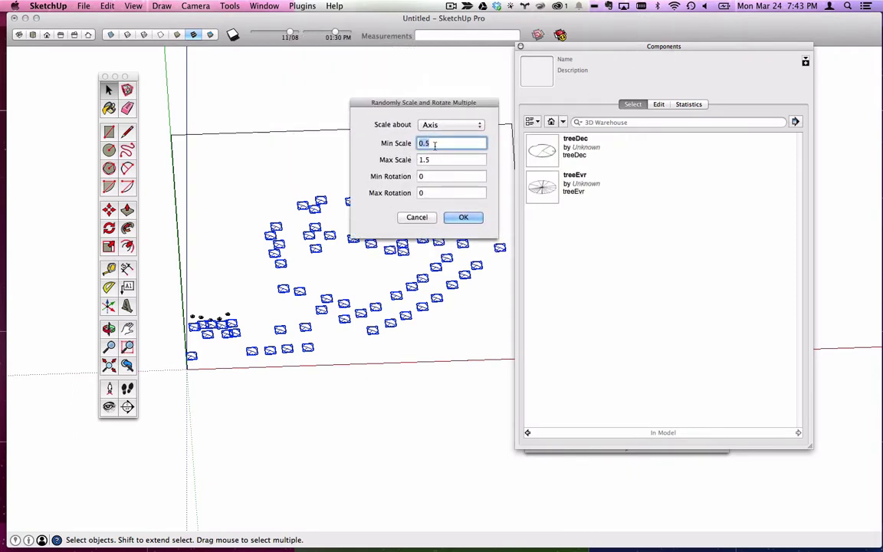
text(.8)
key(Tab)
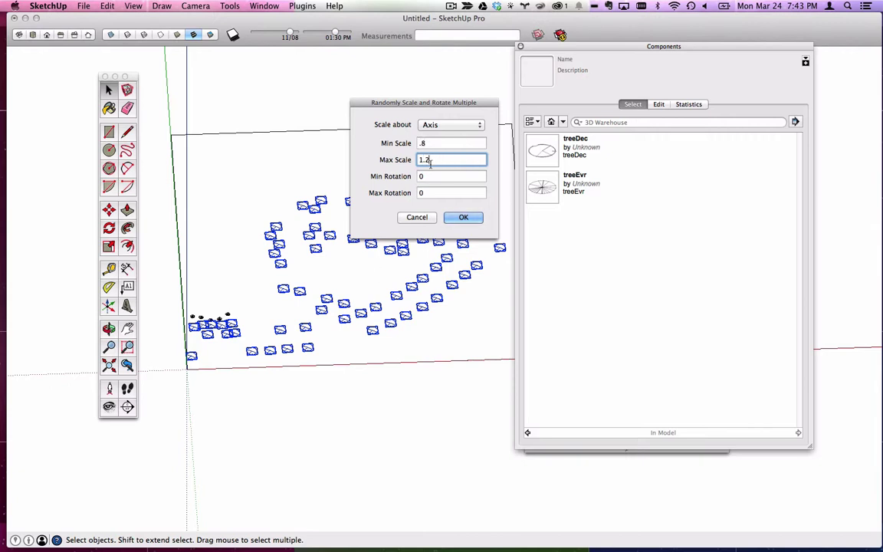
Step: Set the maximum rotation to 359, keep scaling about Axis, and apply the random variation to the treeDec instances
click(431, 192)
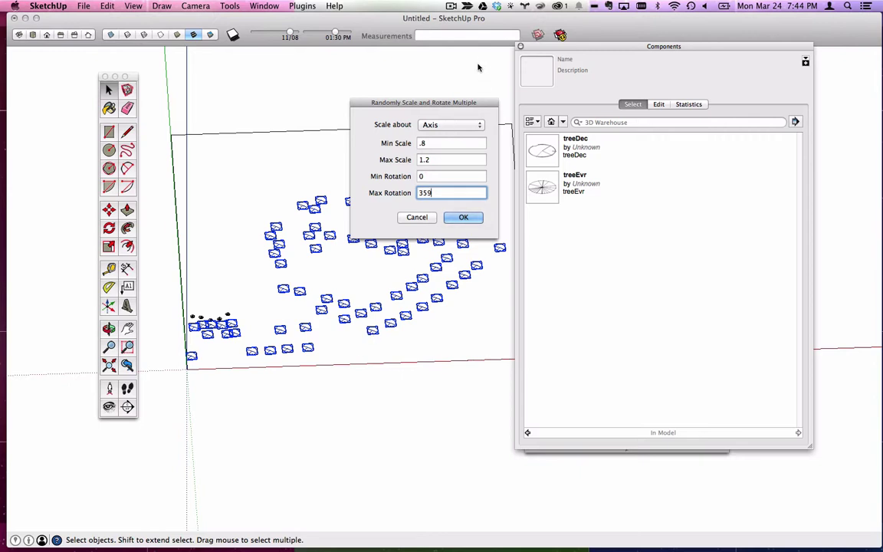
click(452, 125)
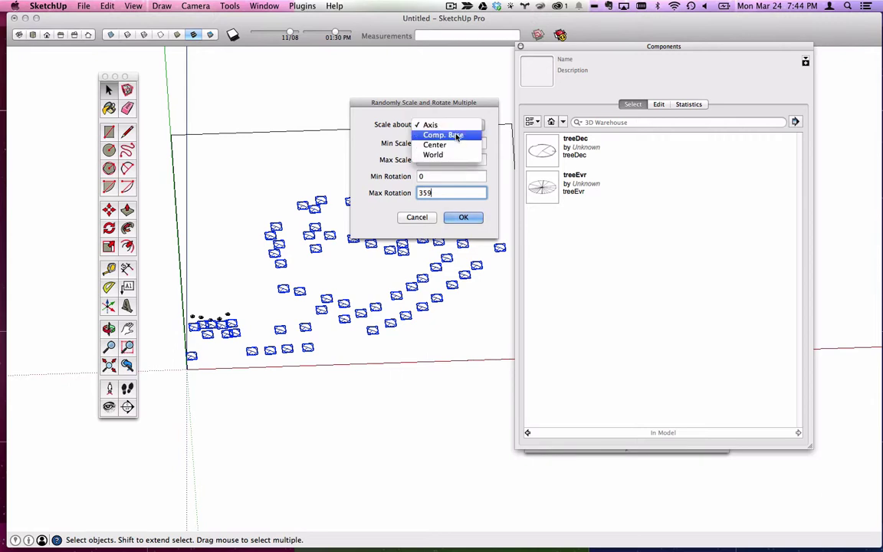
click(431, 125)
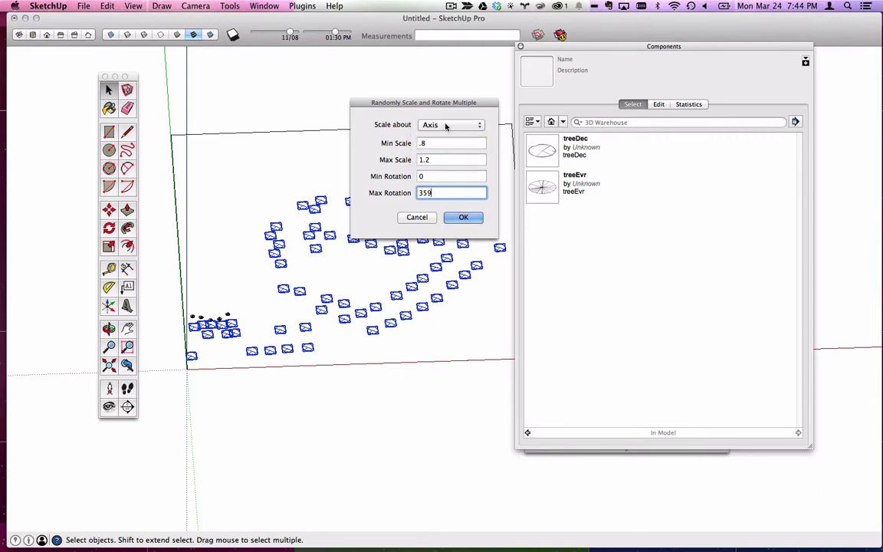
click(464, 219)
scroll(399, 276, up, 4)
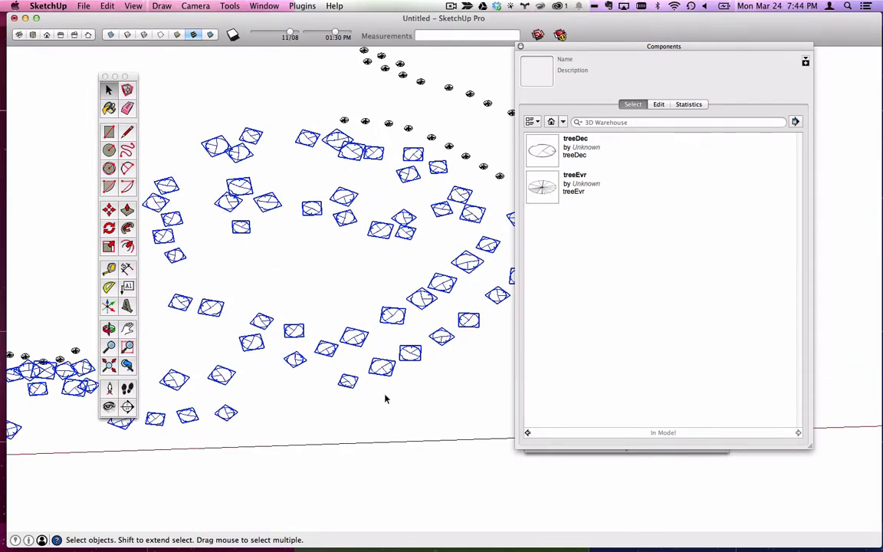
scroll(225, 325, up, 5)
middle_drag(300, 346, 358, 245)
scroll(371, 242, down, 5)
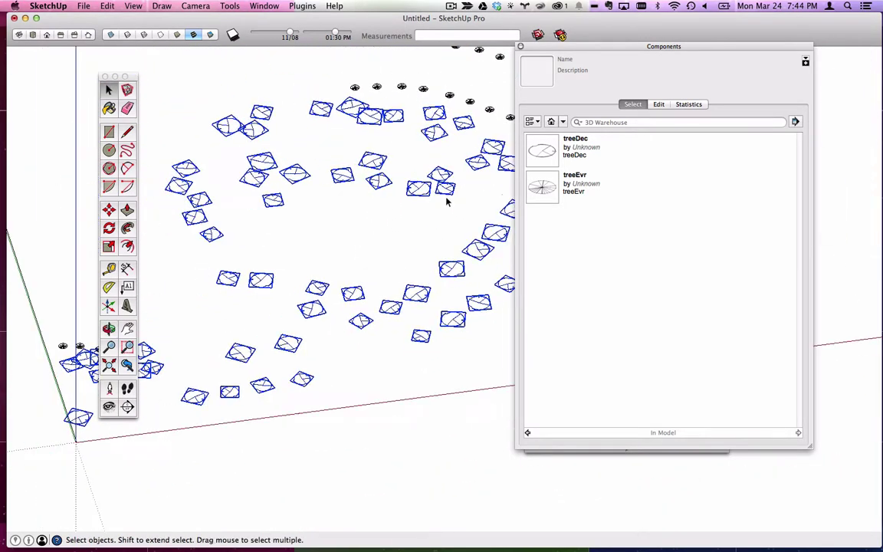
Step: Select every instance of the treeEvr component in the model from the component list
right_click(548, 183)
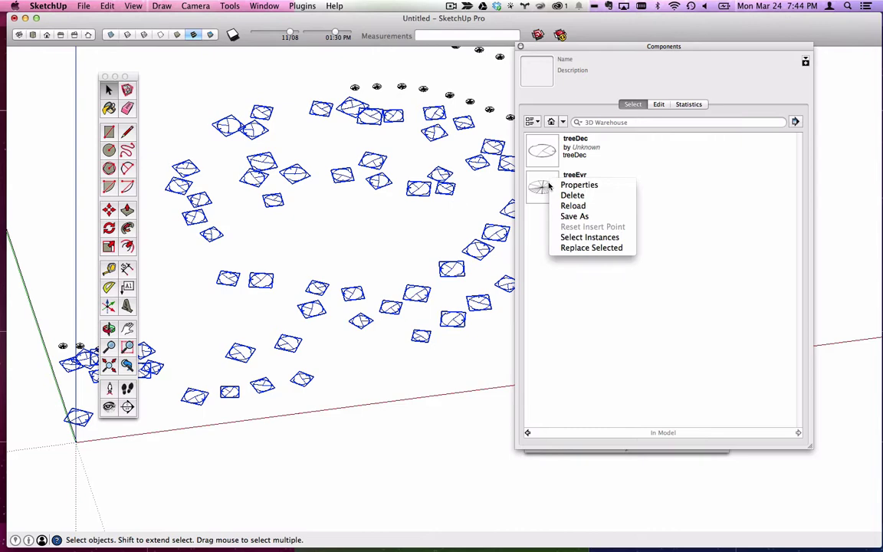
click(579, 237)
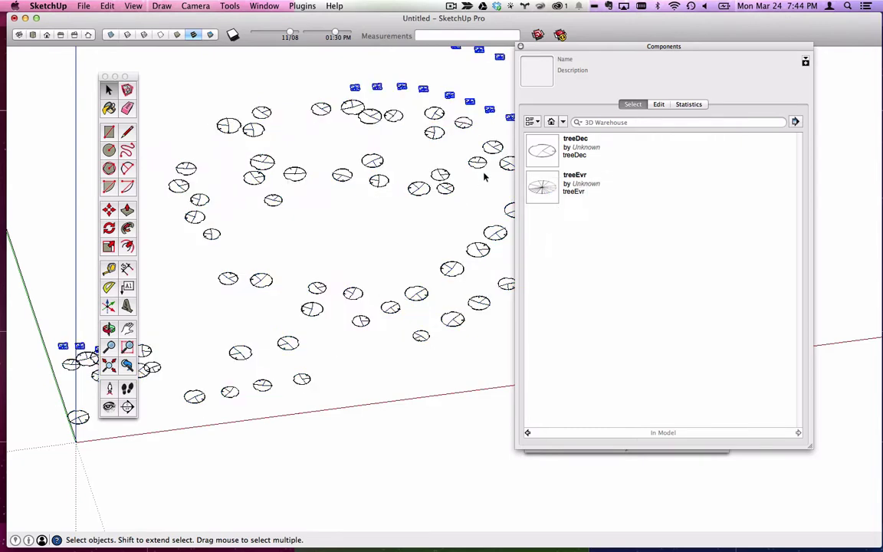
scroll(484, 177, down, 2)
scroll(469, 76, up, 5)
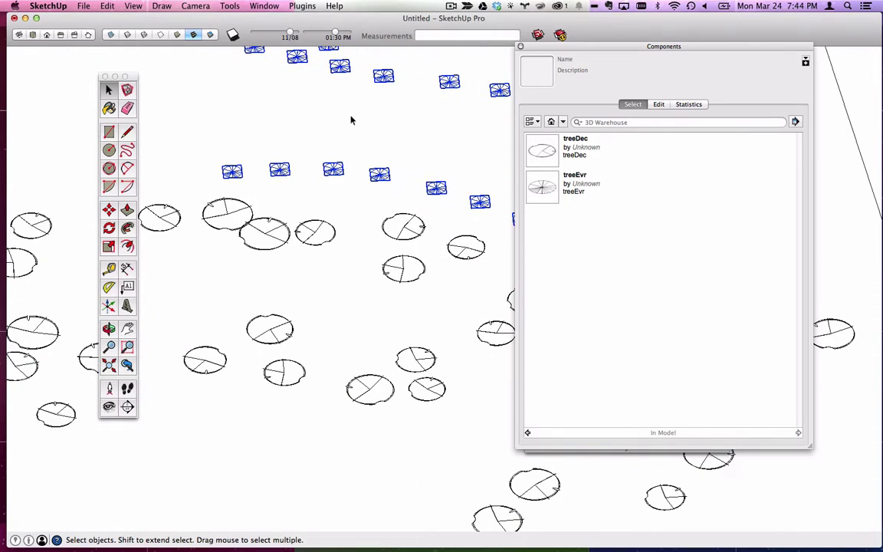
Step: Start Scale and Rotate Randomly on the selected treeEvr instances with a scale range of .9 to 1.1
click(300, 6)
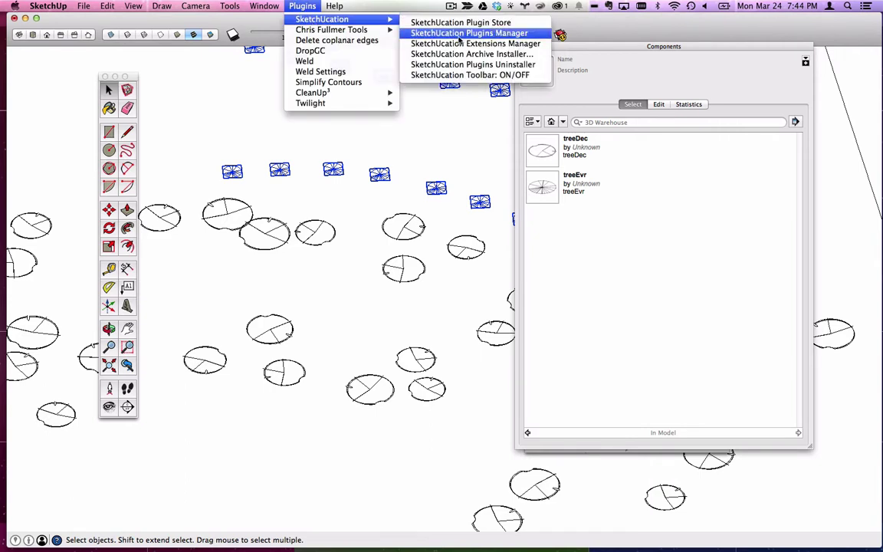
mouse_move(390, 33)
mouse_move(515, 49)
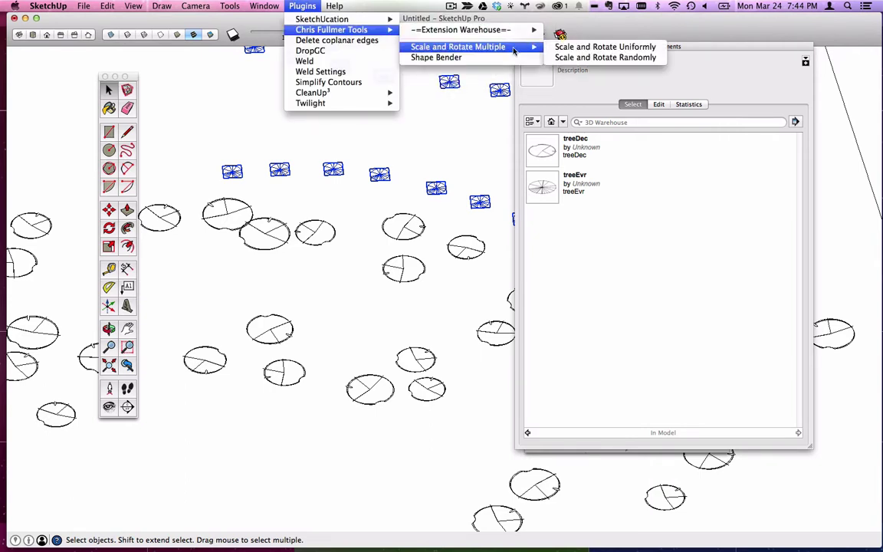
click(605, 57)
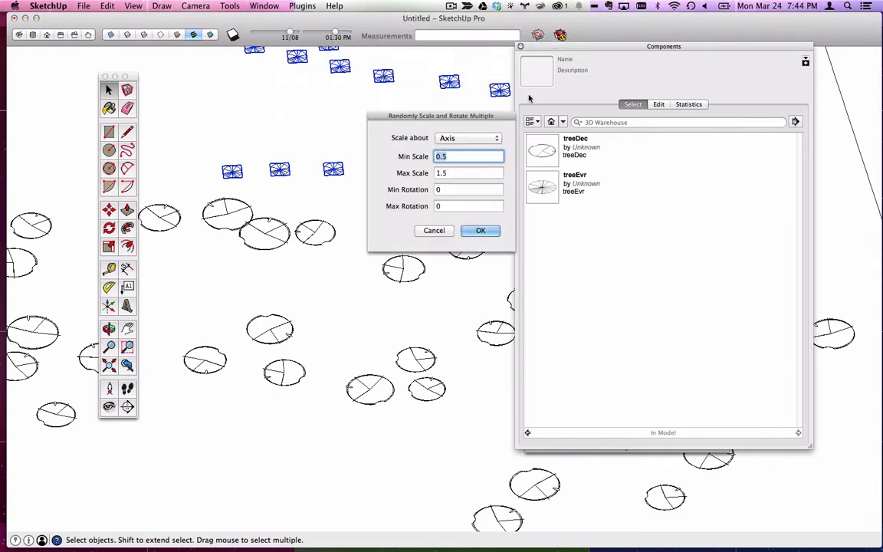
key(BackSpace)
text(.9)
key(Tab)
text(1.1)
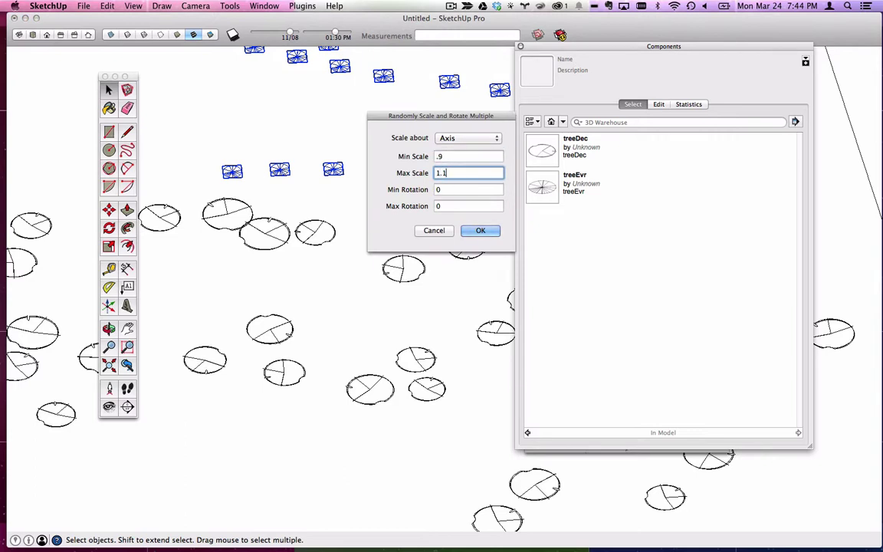
Step: Set the maximum rotation to 360, apply the random variation to the treeEvr instances, and deselect them
click(452, 205)
text(360)
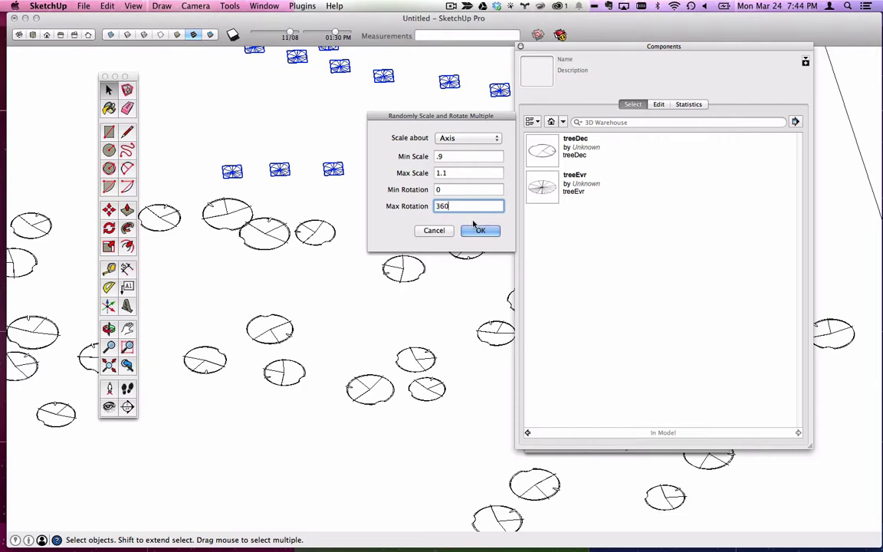
click(479, 230)
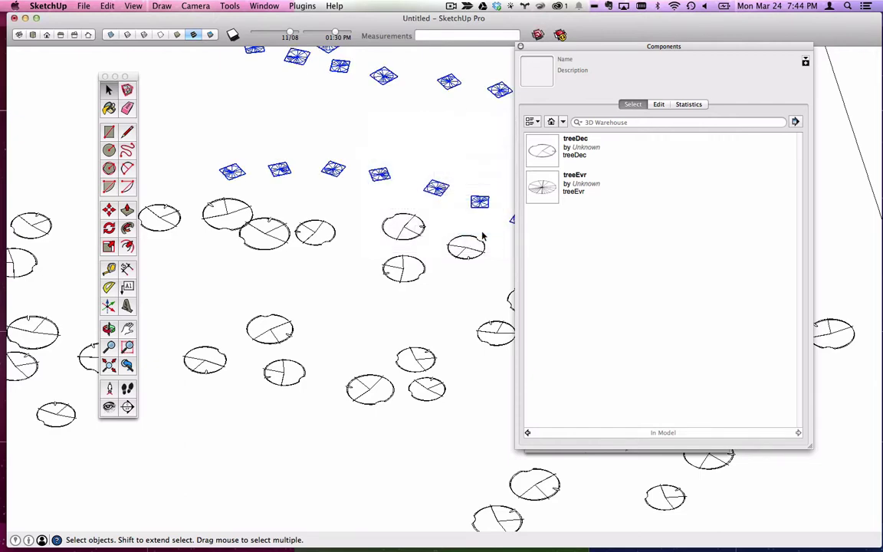
scroll(330, 126, down, 5)
click(457, 164)
scroll(455, 187, up, 5)
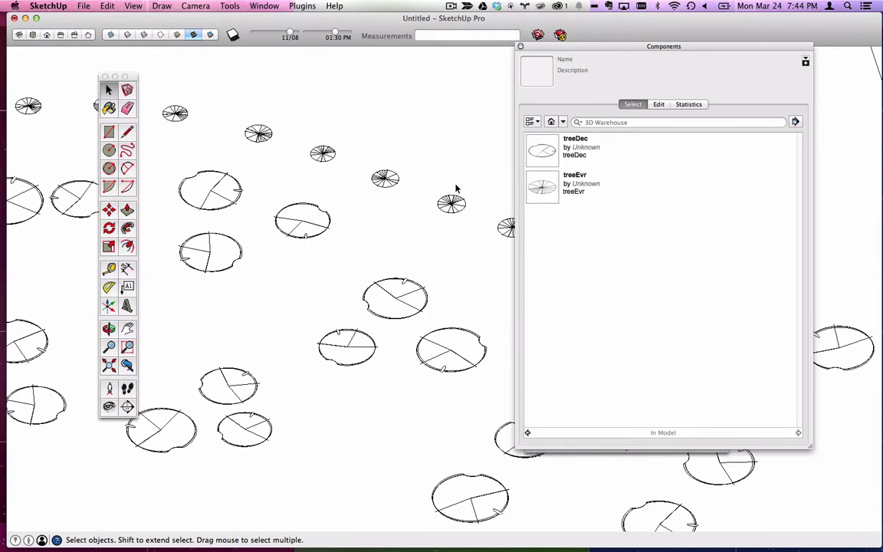
scroll(348, 153, down, 3)
middle_drag(349, 153, 378, 248)
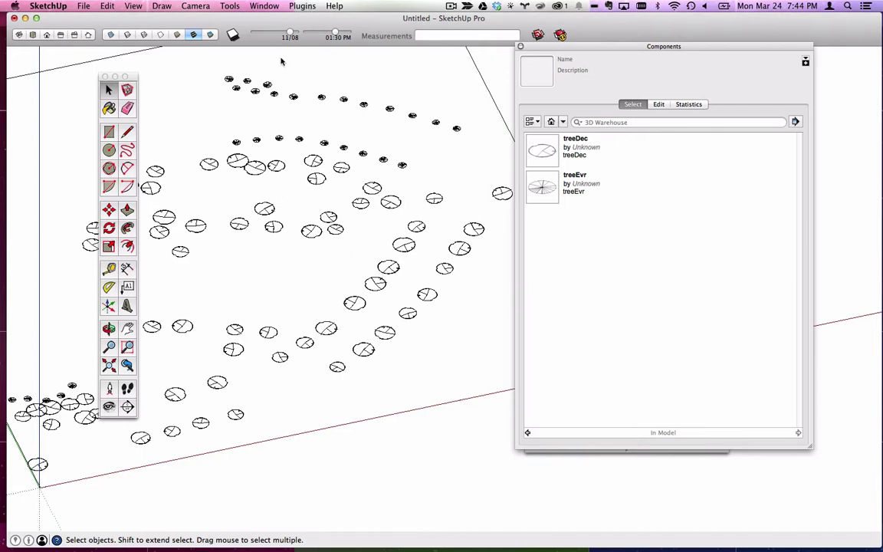
click(303, 6)
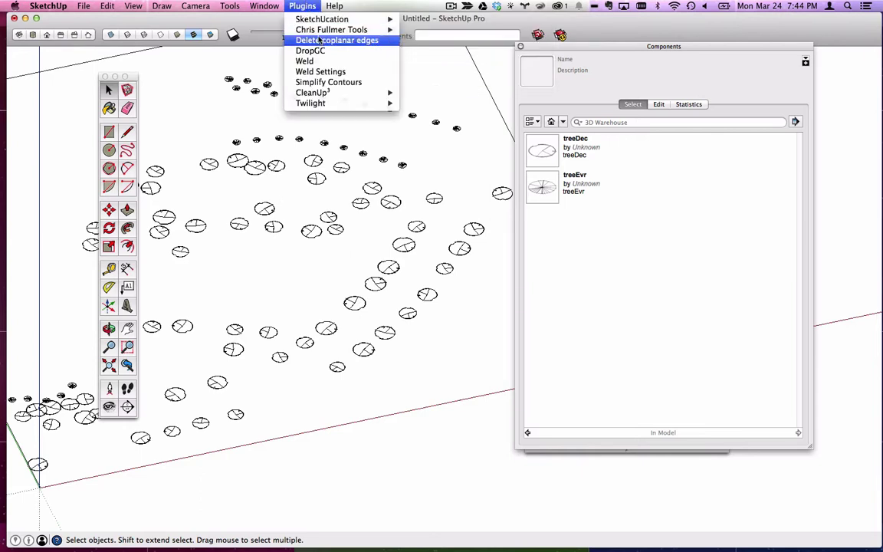
mouse_move(322, 31)
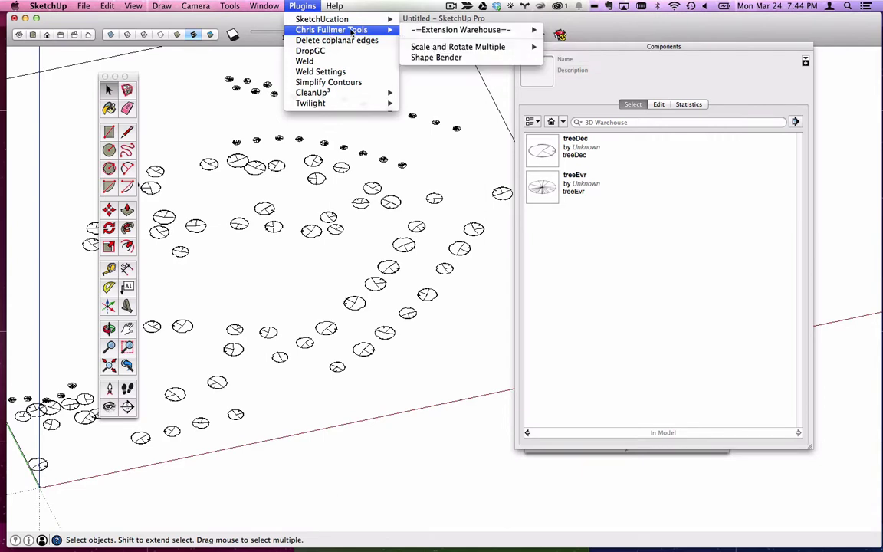
mouse_move(506, 51)
click(590, 47)
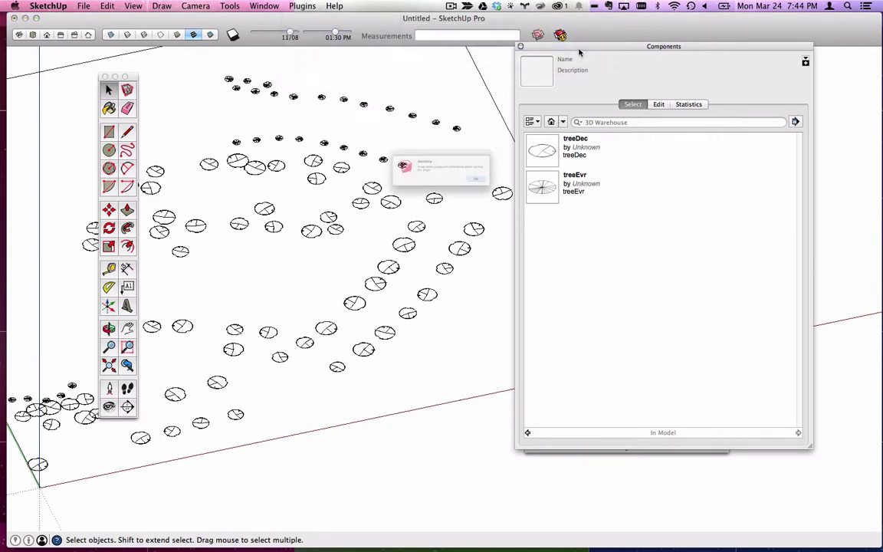
click(529, 194)
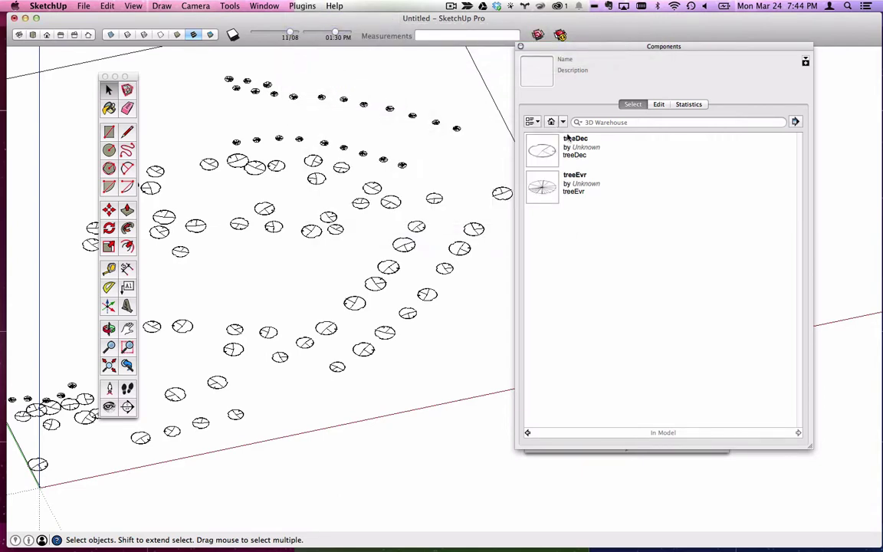
Step: Try Scale and Rotate Uniformly on all treeDec instances with a scale factor of .8, and undo the scaling
right_click(568, 137)
click(591, 190)
click(303, 5)
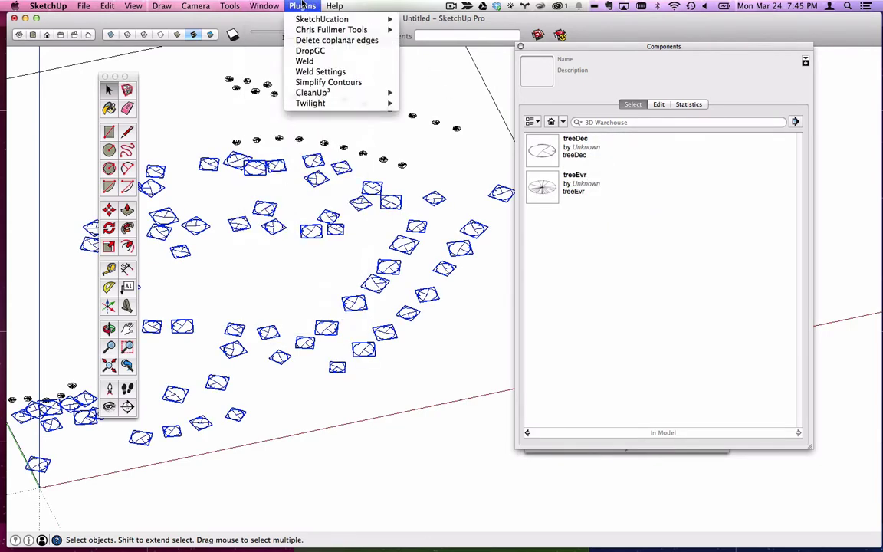
mouse_move(337, 29)
mouse_move(460, 46)
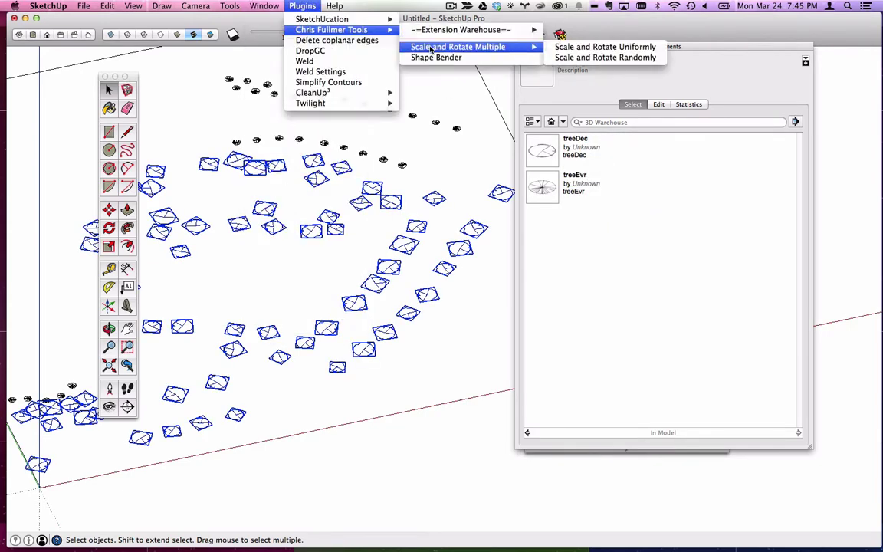
click(570, 51)
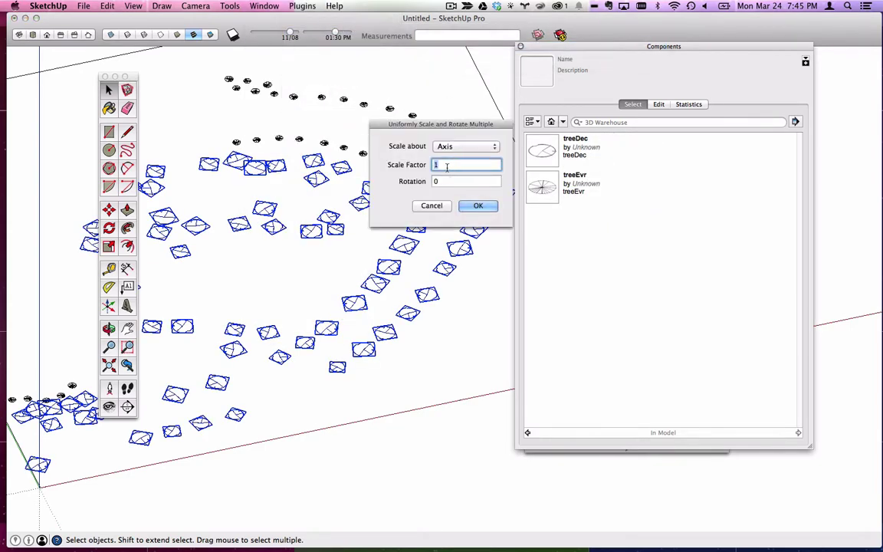
text(.8)
key(Return)
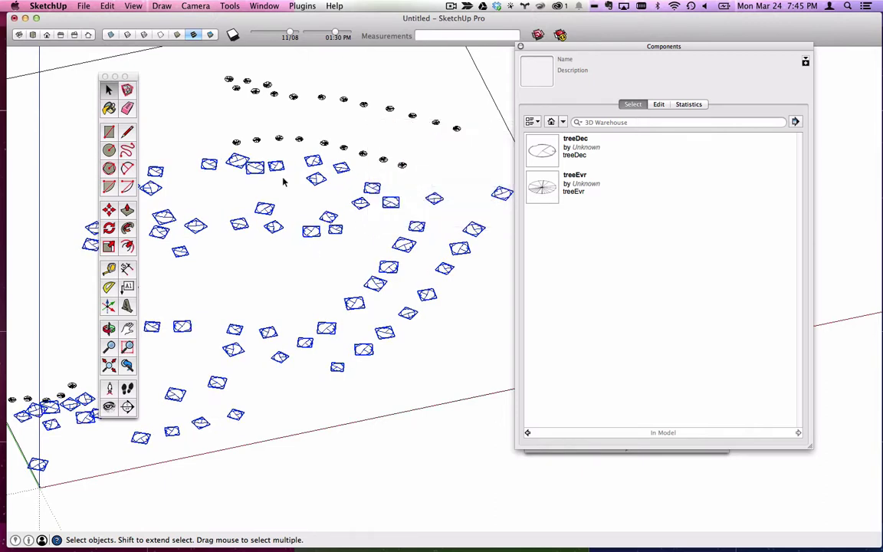
key(super+z)
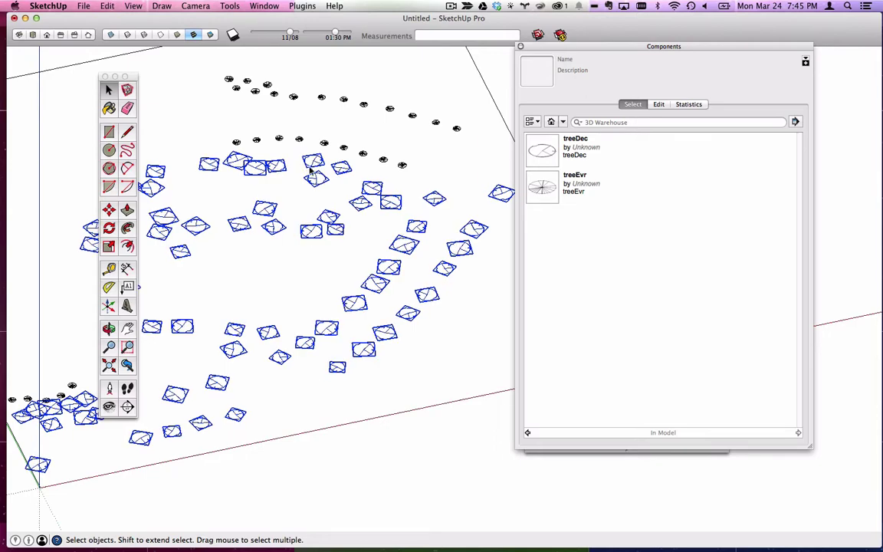
middle_drag(296, 208, 298, 251)
scroll(298, 245, down, 2)
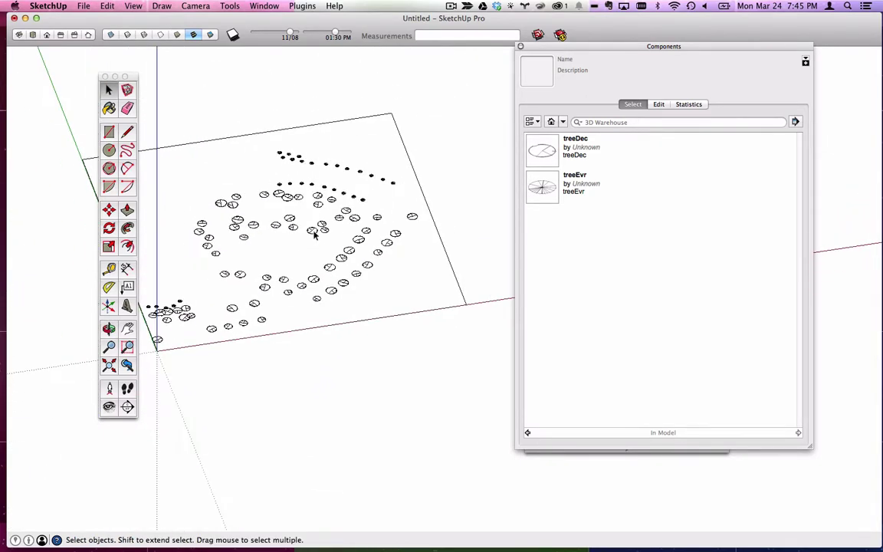
scroll(314, 234, up, 3)
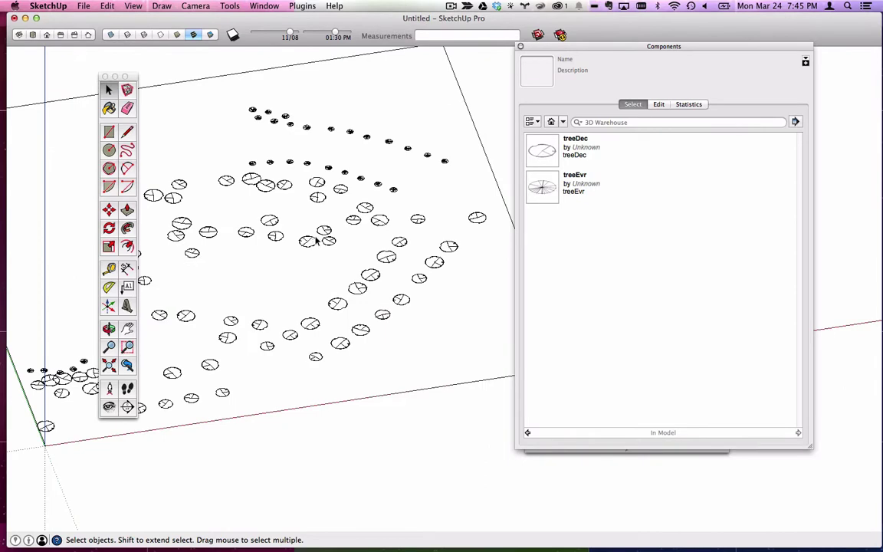
scroll(316, 243, up, 5)
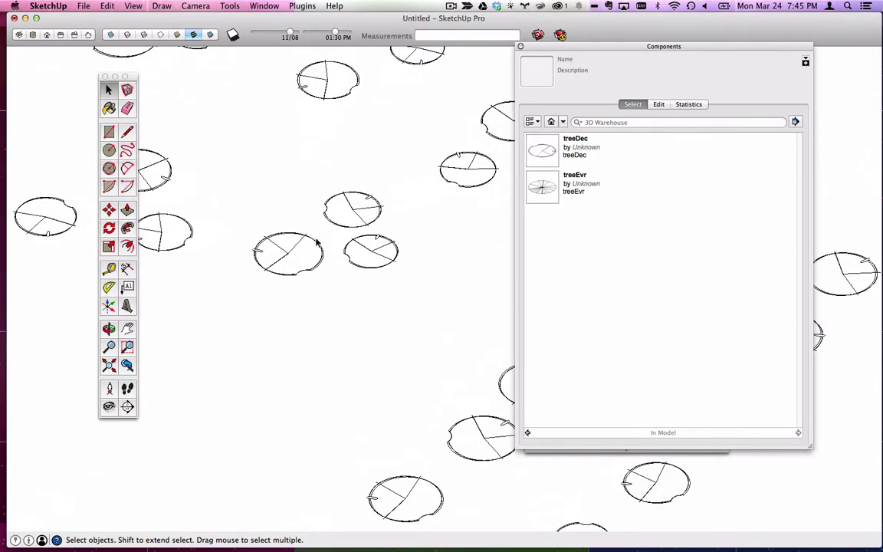
click(631, 122)
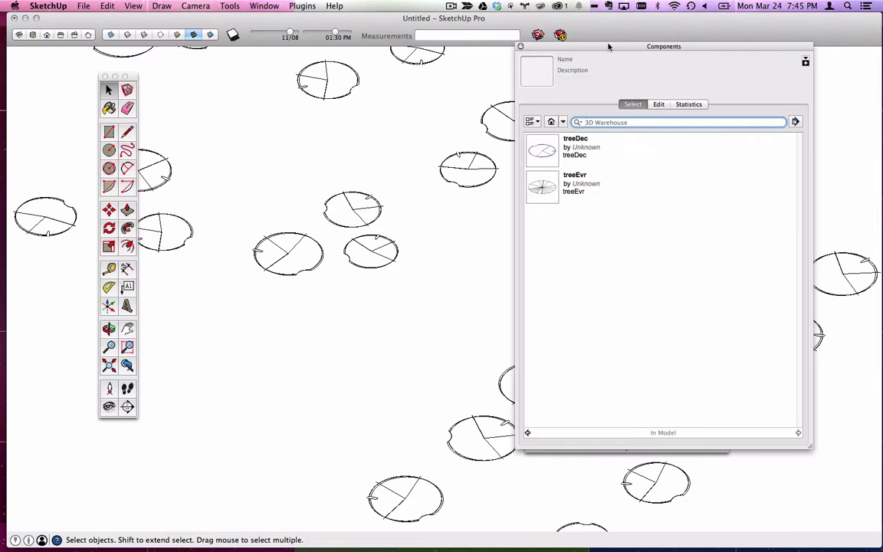
Step: Switch to the Chrome browser and search the web for "landfx tree download competition"
key(super+Tab)
key(super+Tab)
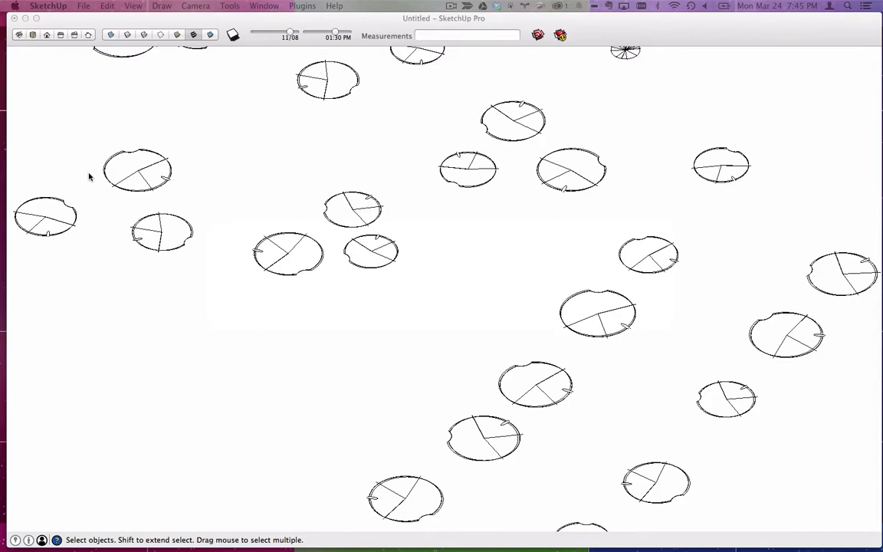
mouse_move(234, 178)
mouse_down()
mouse_move(530, 41)
mouse_move(586, 33)
mouse_up()
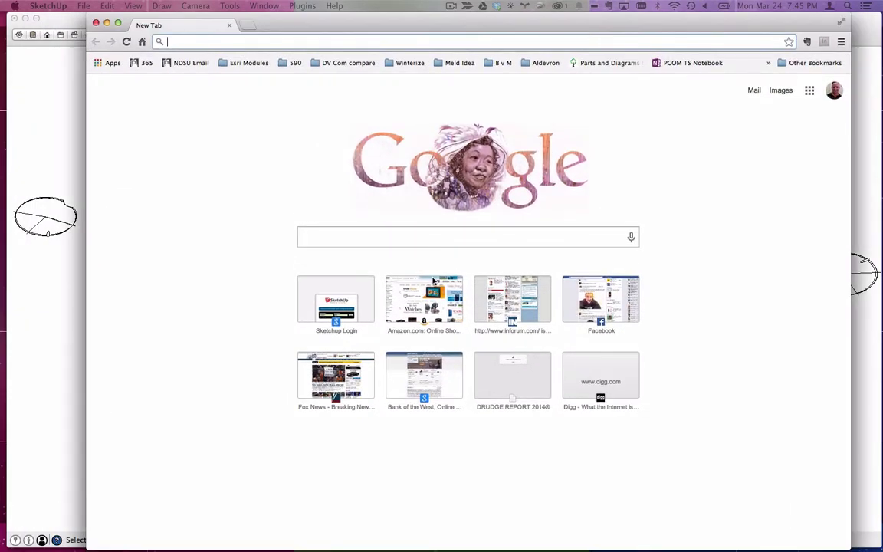
click(441, 237)
text(j)
key(BackSpace)
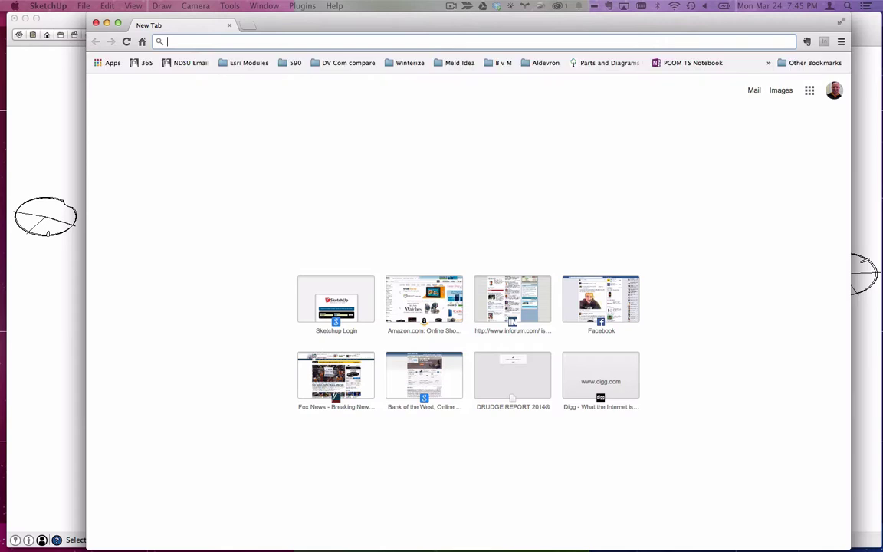
text(landfx tree download)
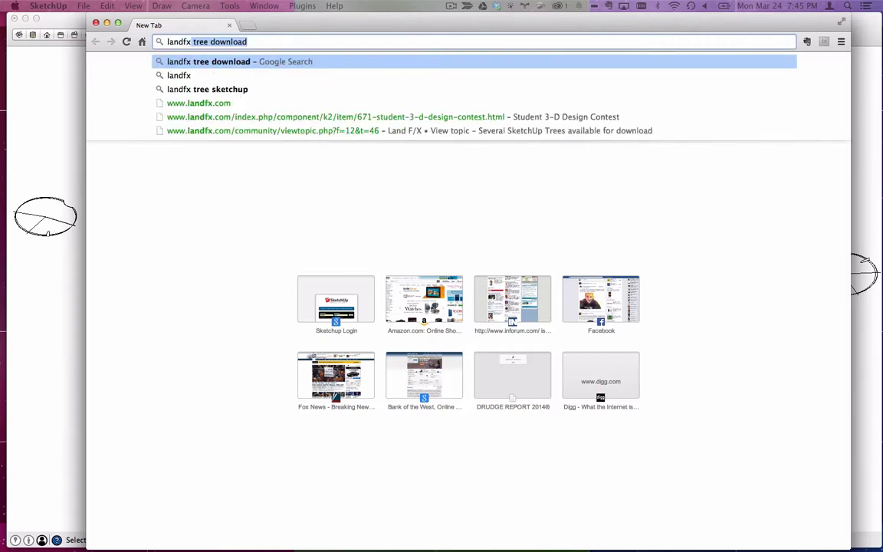
key(Right)
text(cad)
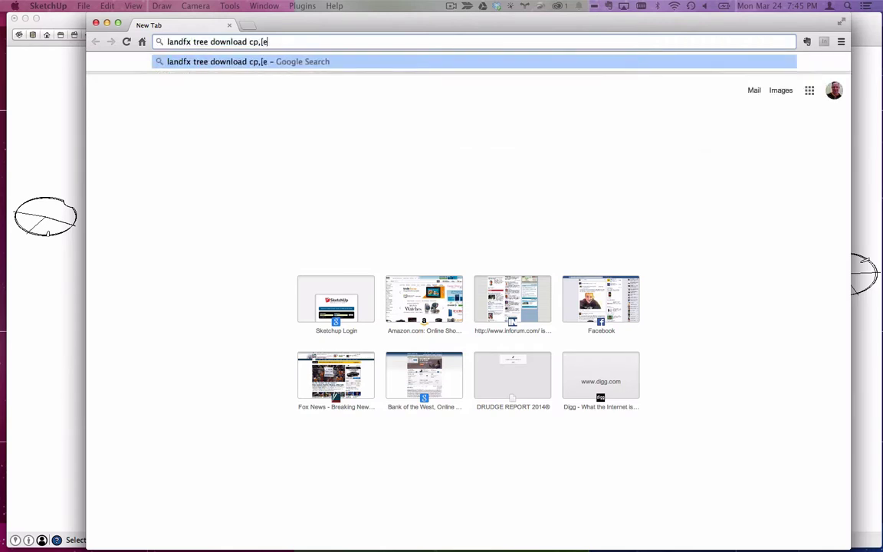
key(BackSpace)
key(BackSpace)
text(ompetition)
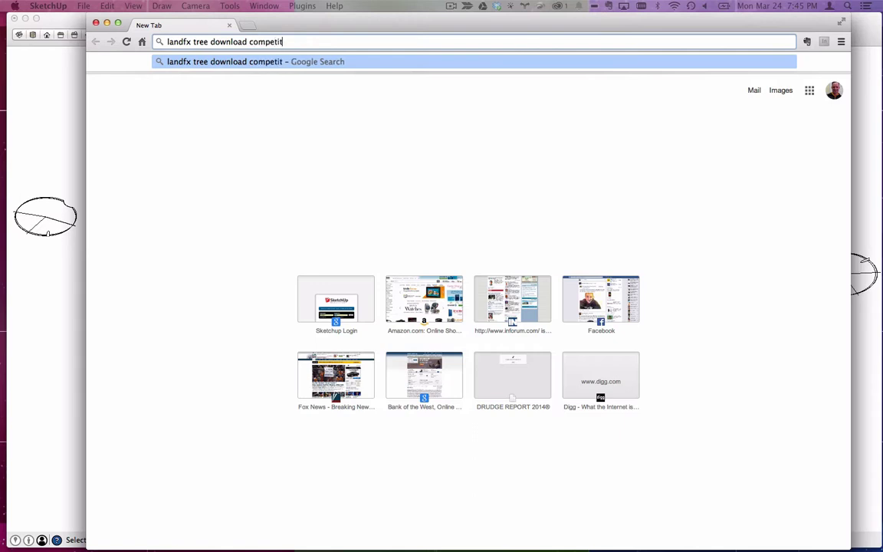
key(Return)
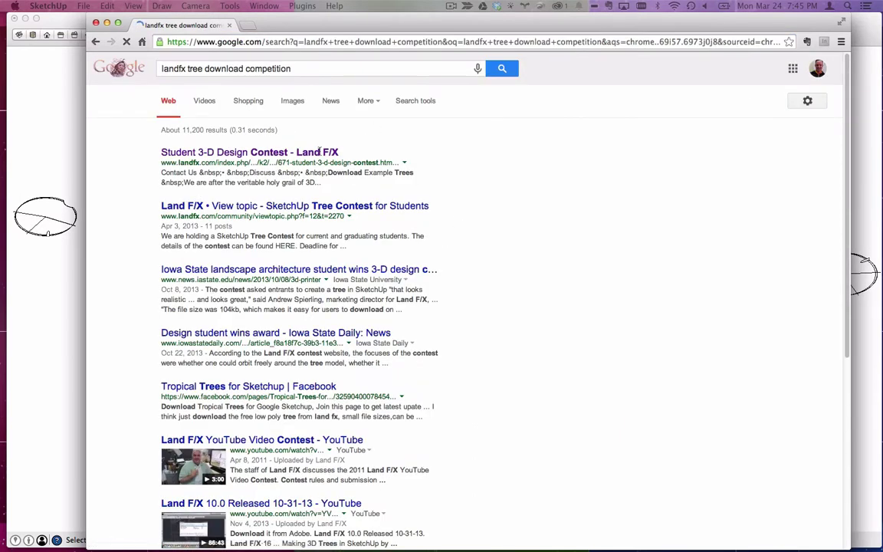
Step: Open the Student 3-D Design Contest result from Land F/X and read through the contest requirements
click(325, 153)
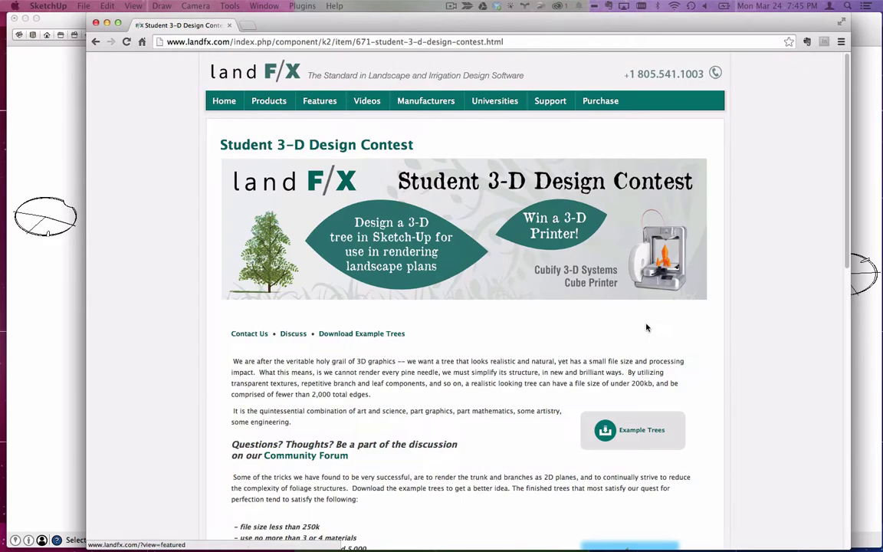
scroll(677, 429, down, 3)
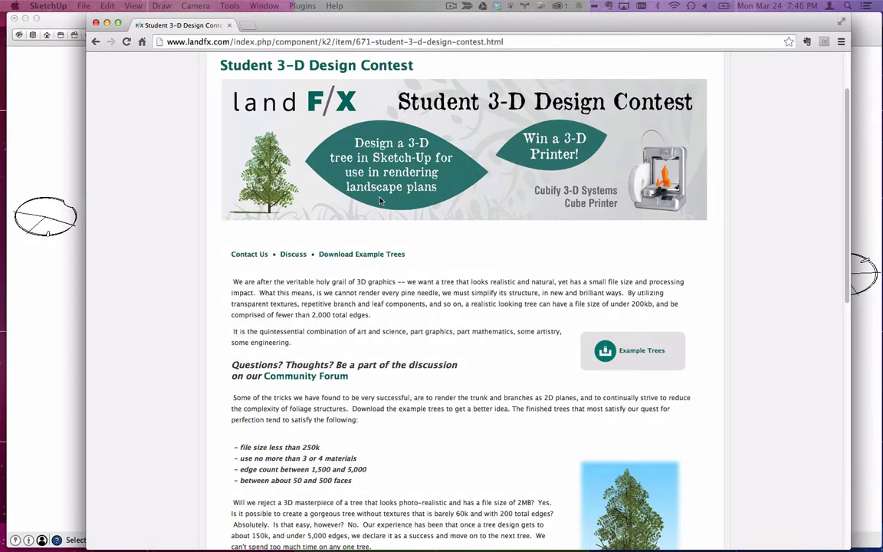
scroll(377, 201, down, 10)
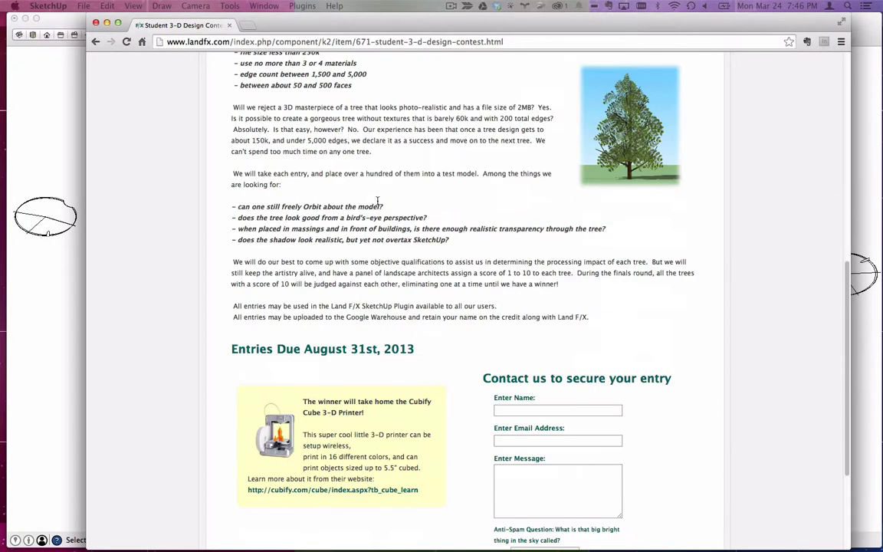
scroll(360, 230, down, 4)
scroll(360, 230, up, 5)
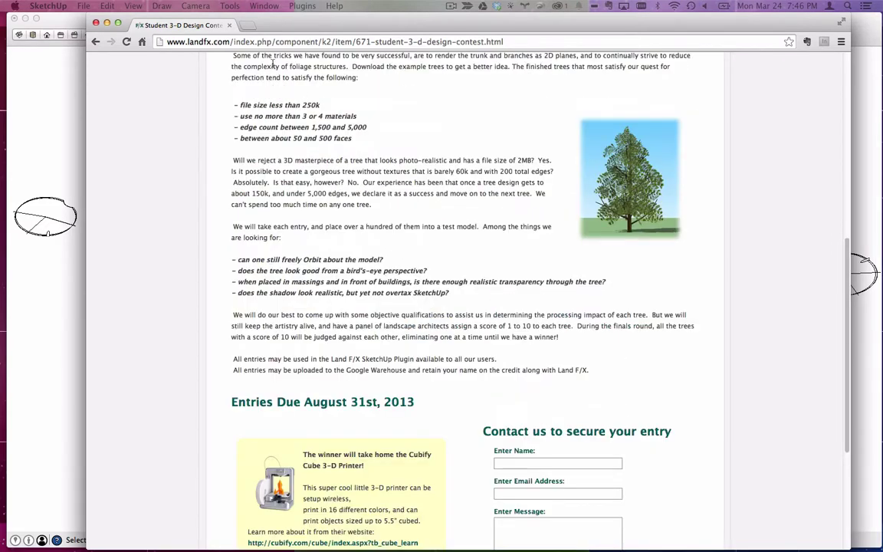
Step: Search the web for "landfx sketchup webinar tree"
click(266, 42)
text(landfx )
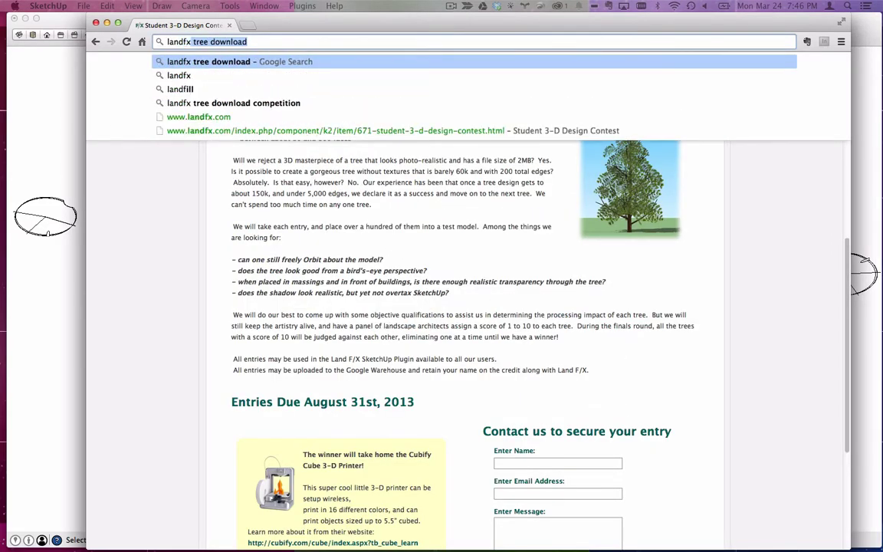
text(sketchup dr)
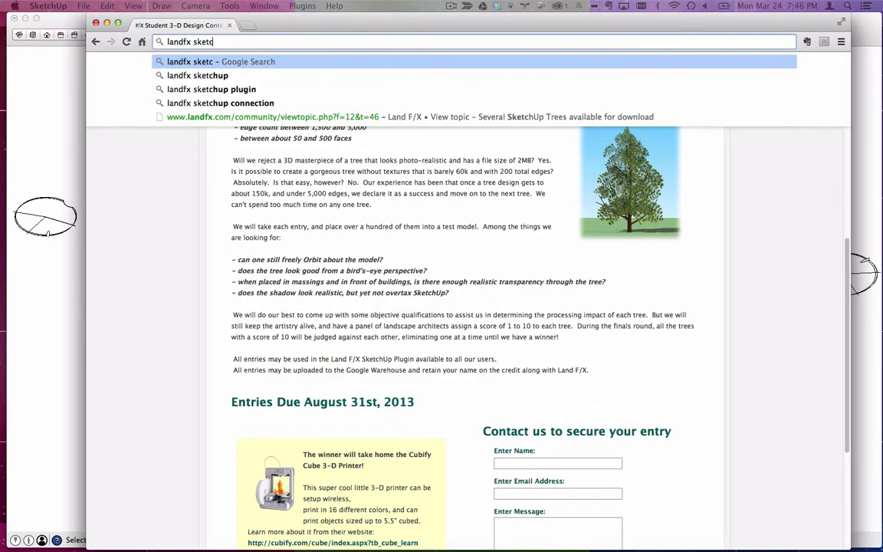
key(BackSpace)
key(BackSpace)
text(webon)
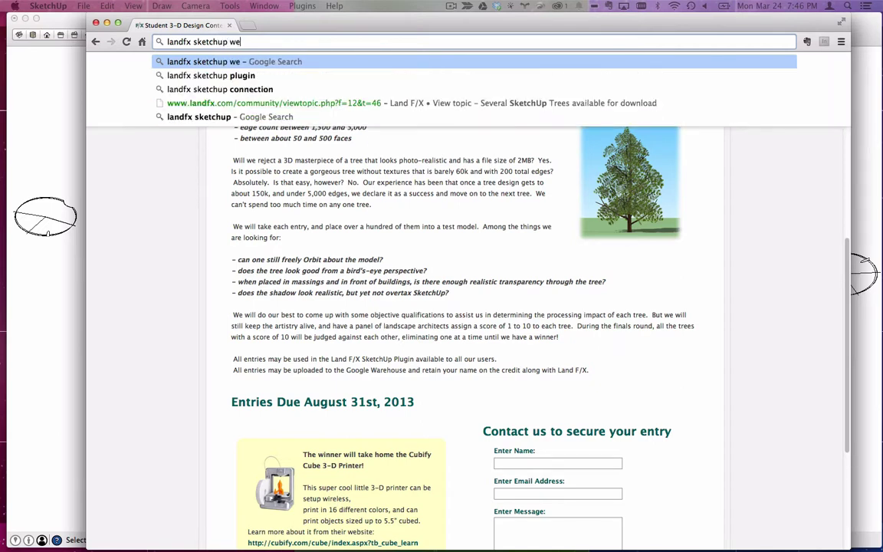
key(BackSpace)
key(BackSpace)
text(inar tree)
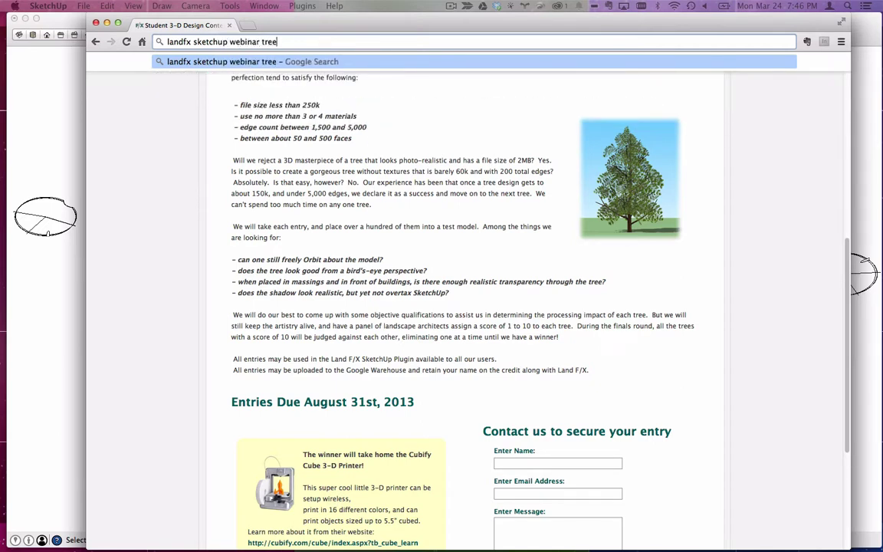
key(Return)
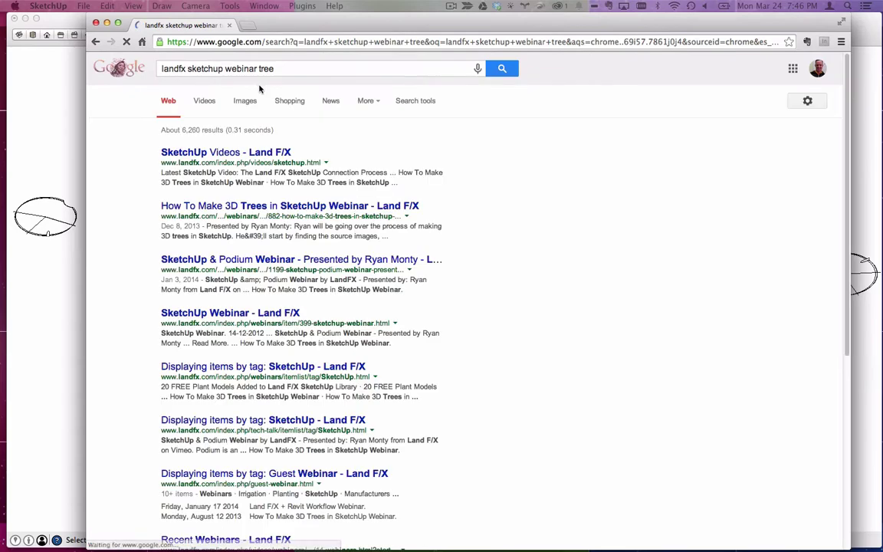
Step: Open the How To Make 3D Trees in SketchUp Webinar result, and minimize the browser to return to SketchUp
click(250, 207)
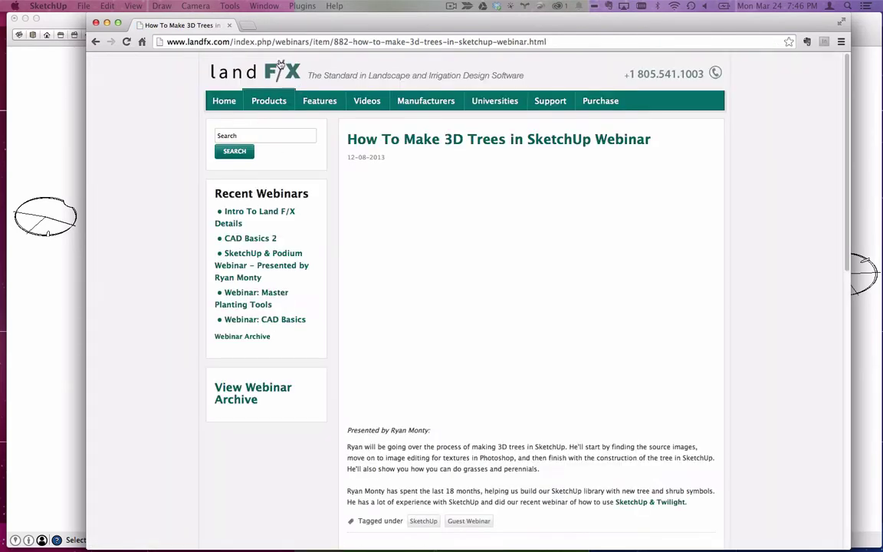
click(107, 23)
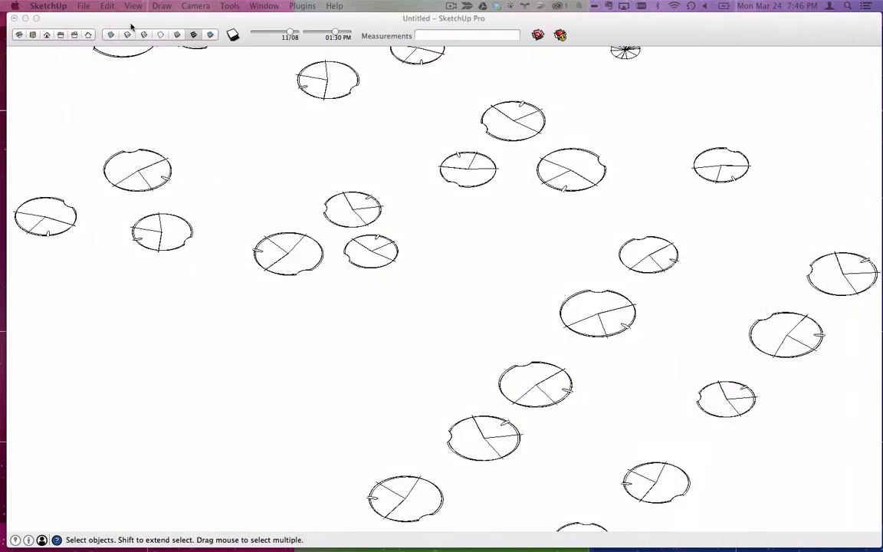
scroll(398, 244, down, 2)
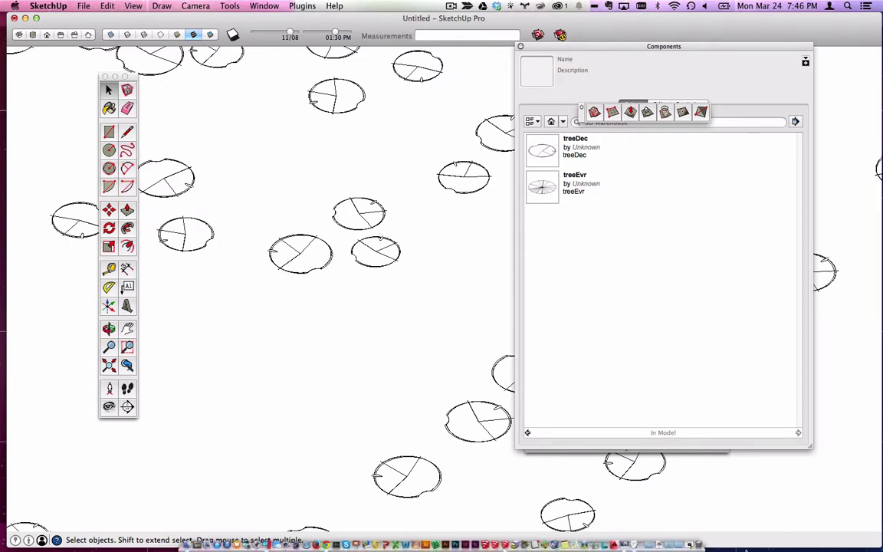
Step: Open the Downloads folder in Finder, view the files in its sketchup trees folder, and return to SketchUp
click(668, 542)
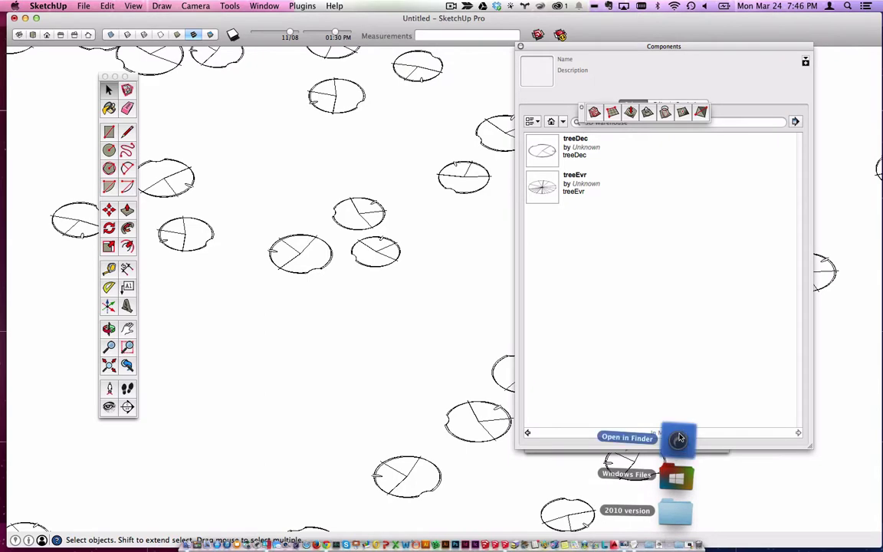
click(671, 440)
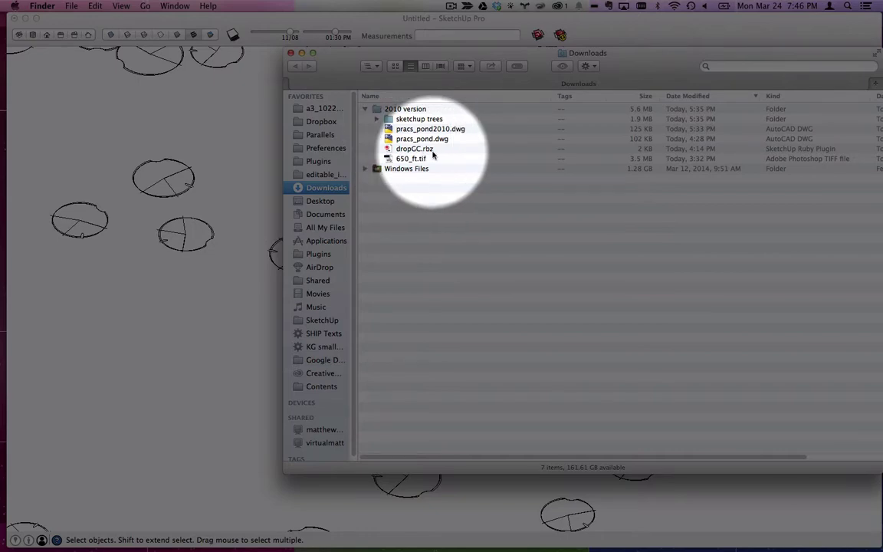
click(377, 119)
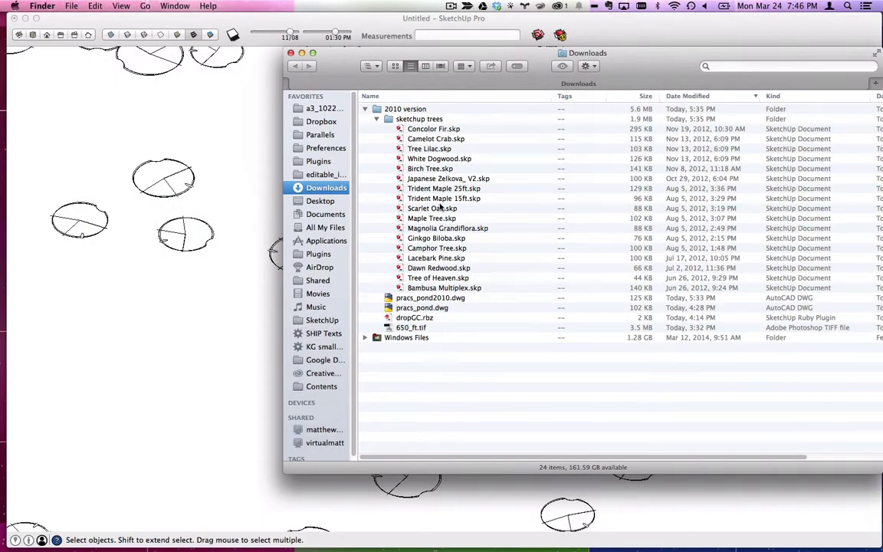
click(389, 38)
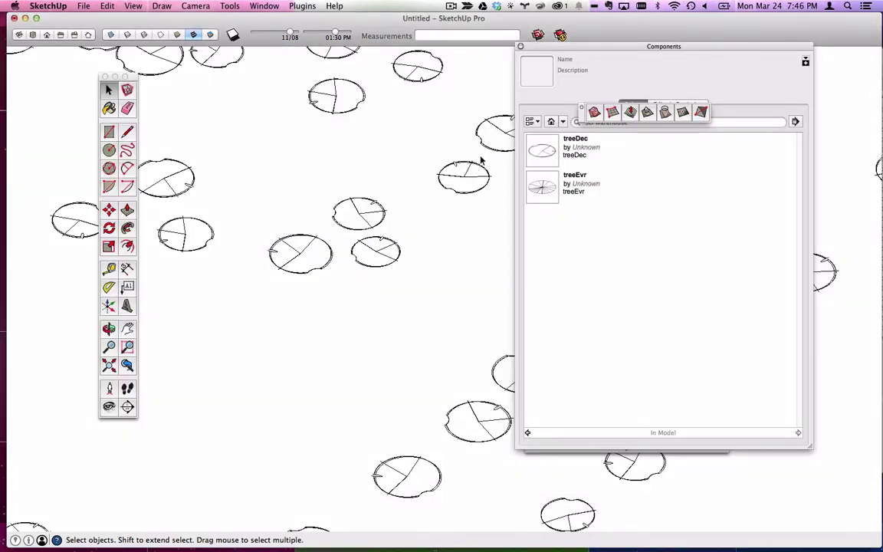
Step: Open a treeDec instance for editing and draw a 24-sided circle around the centre of the tree symbol
click(360, 215)
click(301, 123)
double_click(364, 218)
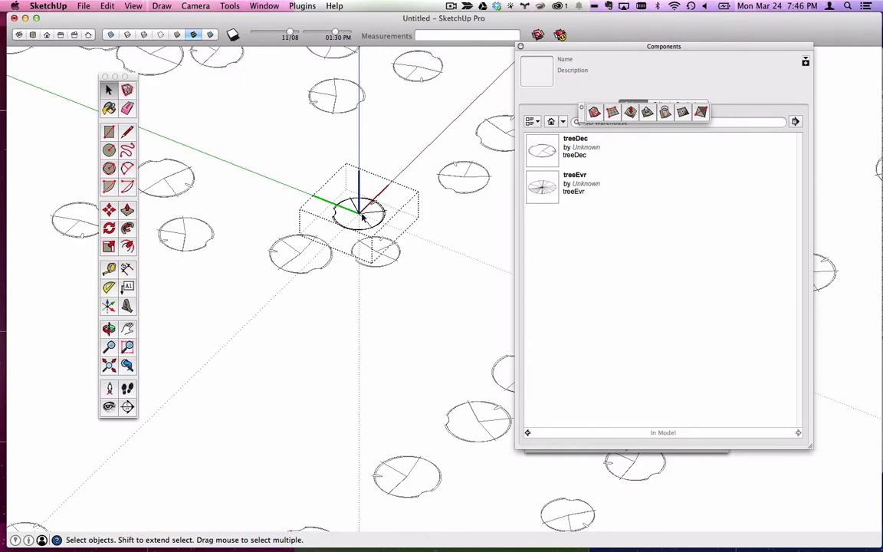
click(109, 150)
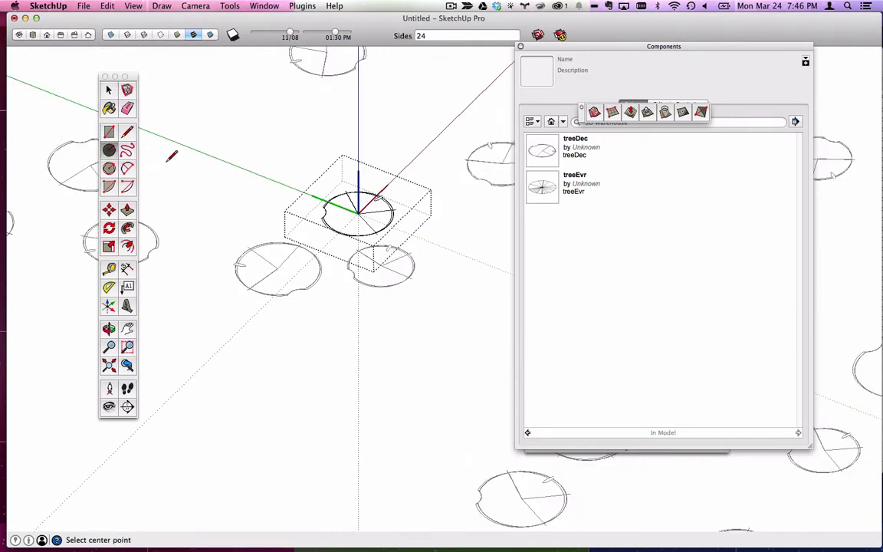
click(357, 211)
click(374, 201)
Step: Push/Pull sectors of the circle inside the treeDec component upward into columns of different heights
key(p)
drag(361, 223, 357, 123)
drag(354, 215, 353, 81)
double_click(356, 121)
key(super+z)
key(super+z)
click(351, 211)
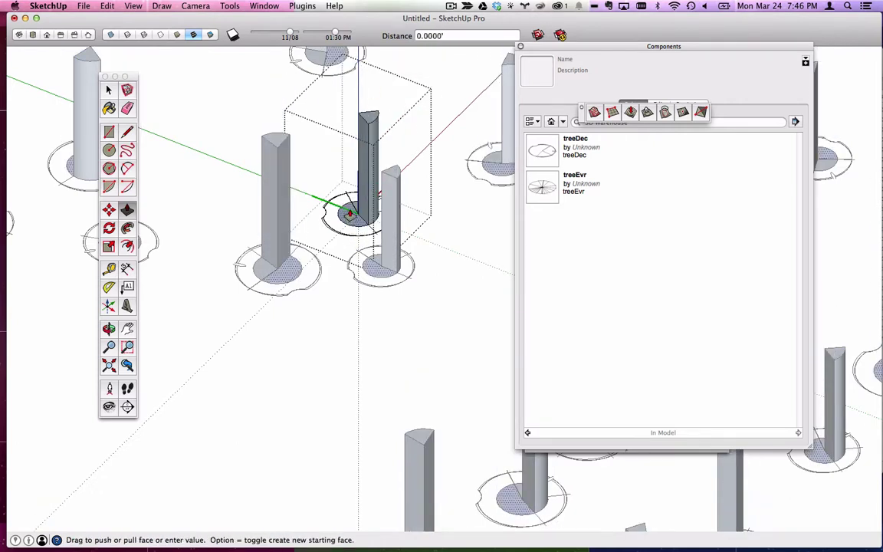
click(372, 117)
click(374, 115)
click(373, 78)
key(space)
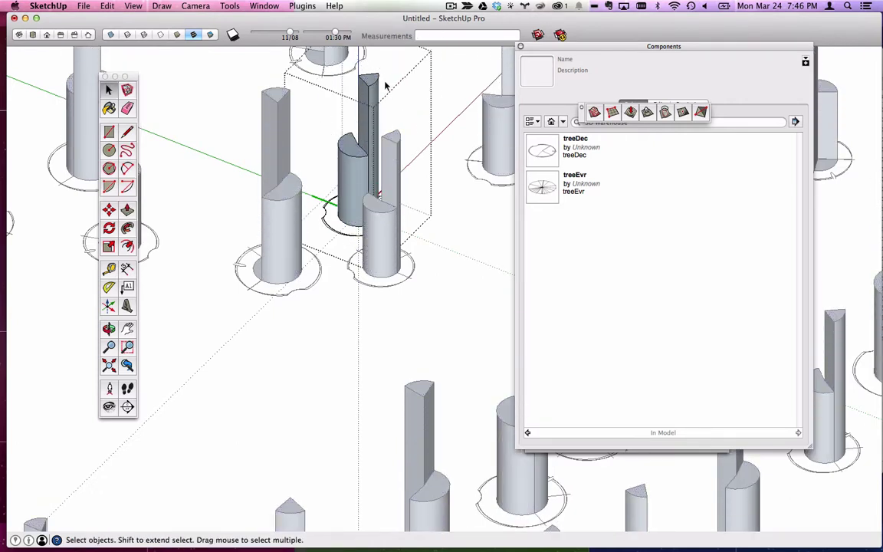
Step: Undo the extrusions and the circle in the treeDec component, and leave component editing
scroll(404, 231, down, 8)
middle_drag(404, 231, 134, 126)
drag(134, 125, 223, 285)
scroll(338, 181, up, 5)
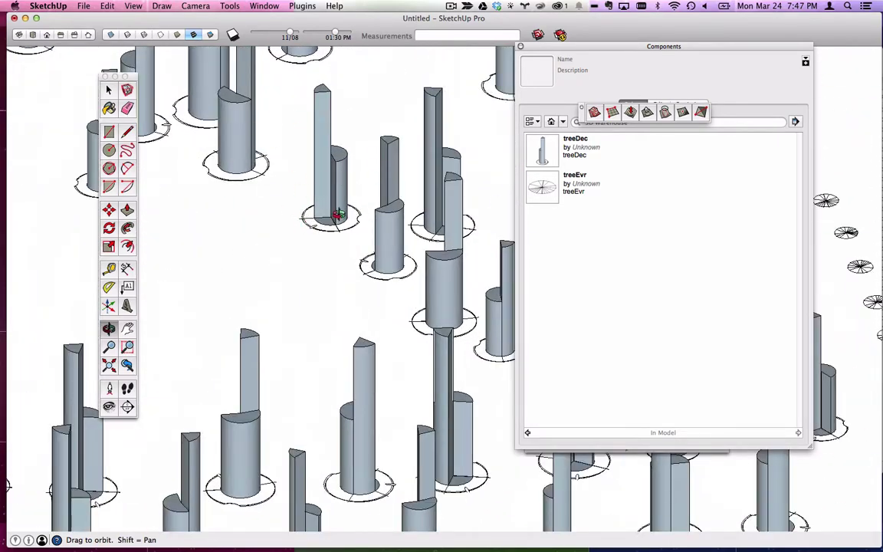
key(super+z)
key(super+z)
key(super+z)
key(super+z)
key(super+z)
key(super+z)
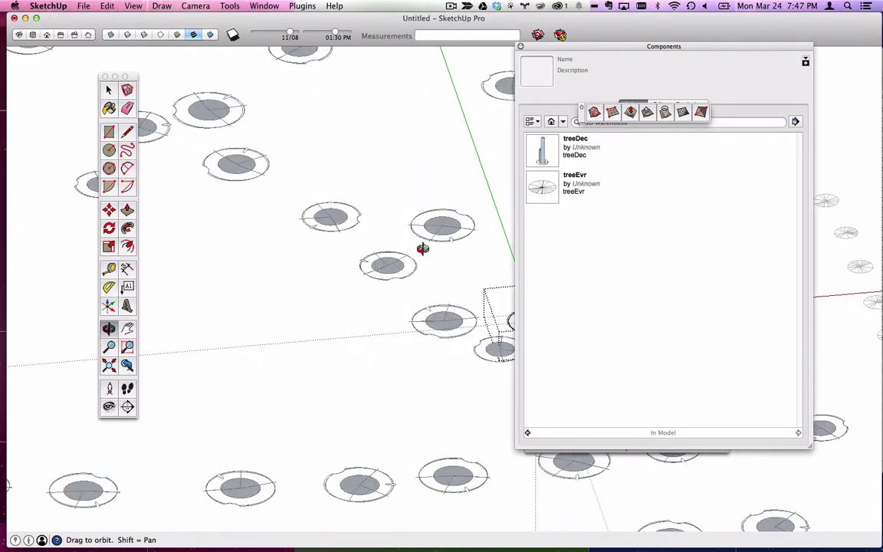
key(space)
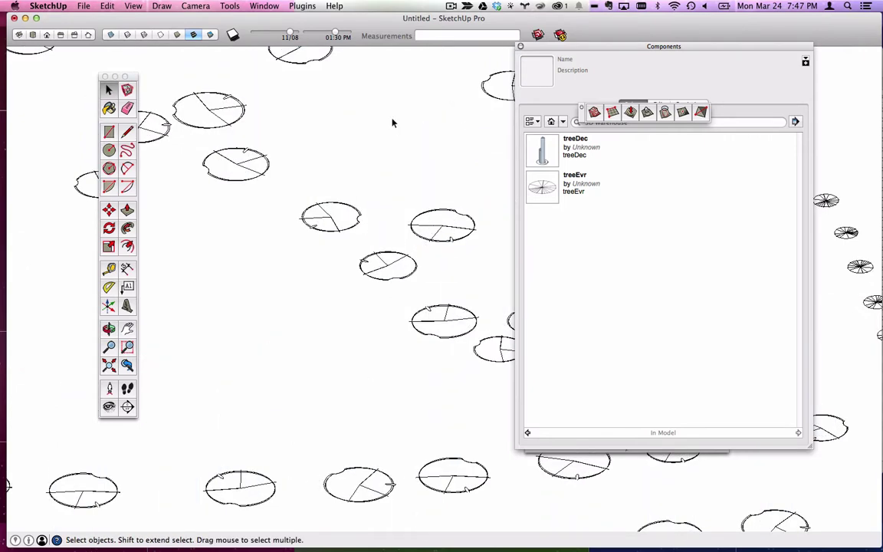
Step: Open the import dialog, set the format to SketchUp Files (*.skp), and choose Trident Maple 25ft.skp in the sketchup trees folder
click(45, 5)
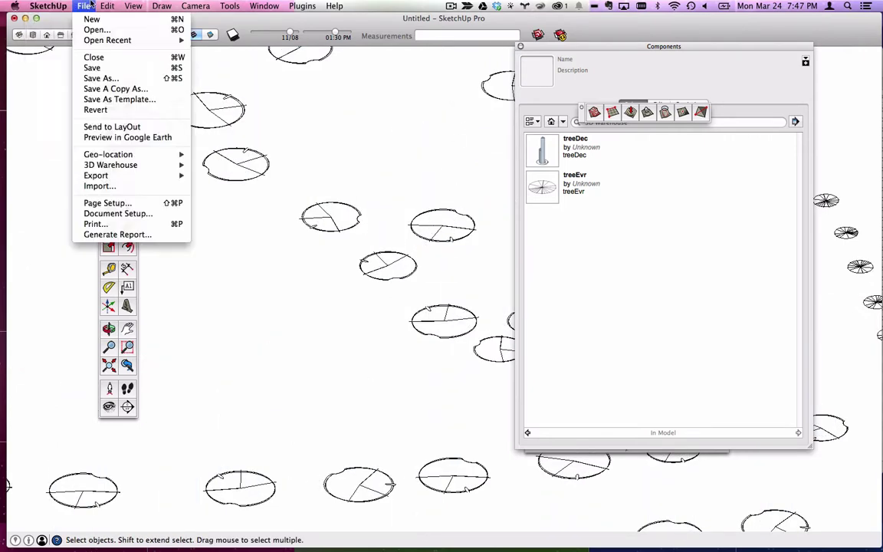
click(83, 6)
click(83, 7)
click(128, 188)
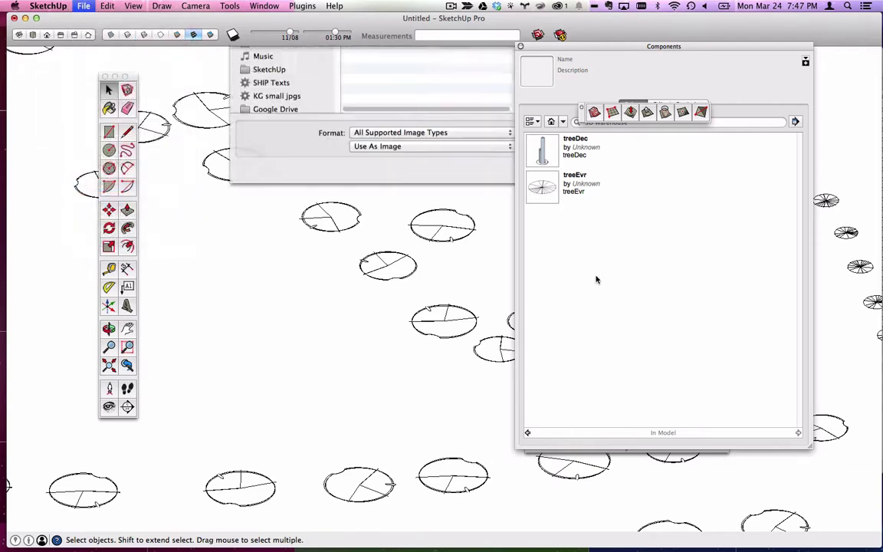
click(349, 129)
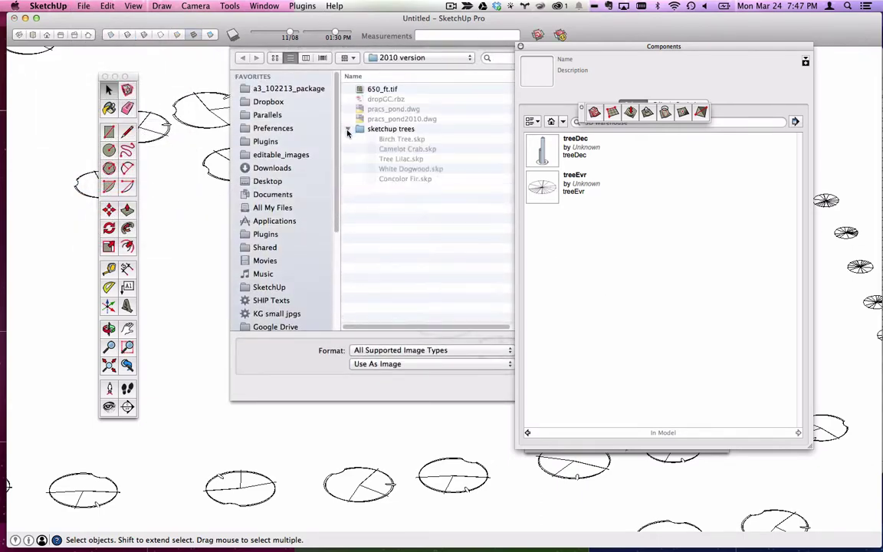
click(407, 351)
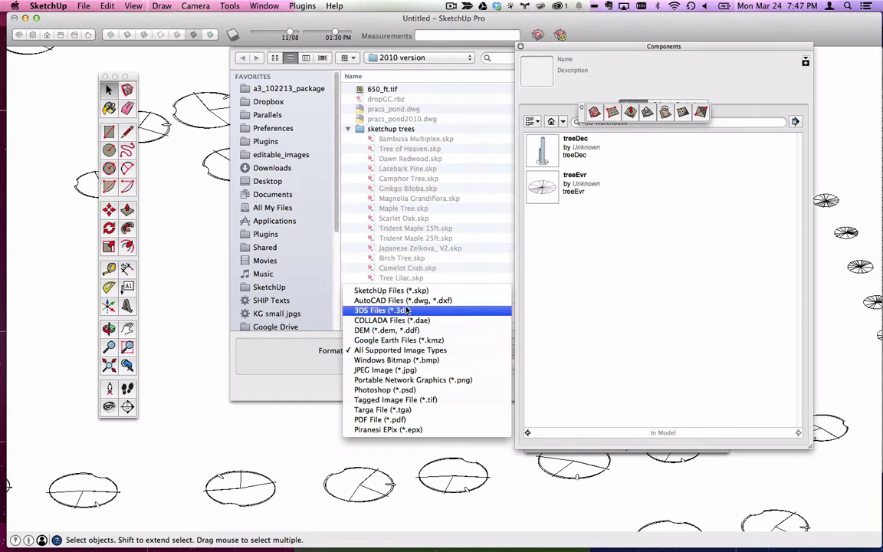
click(414, 261)
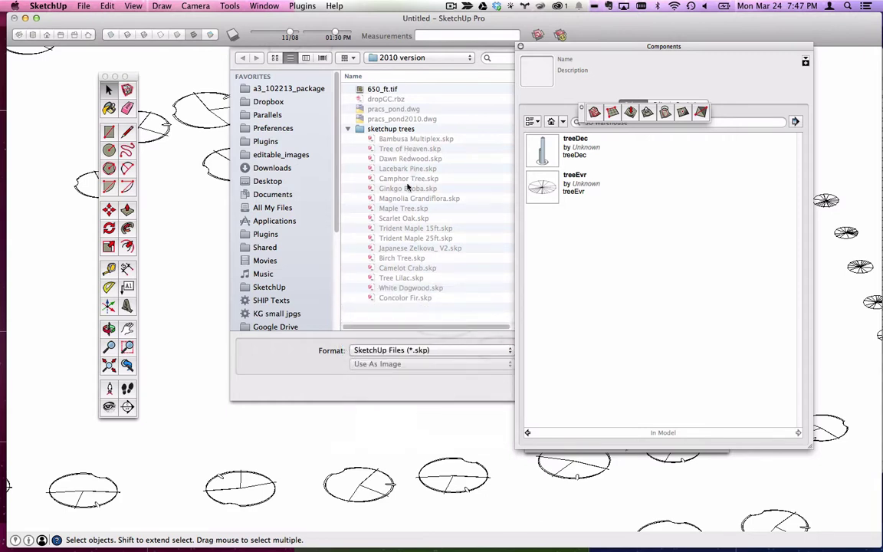
click(430, 240)
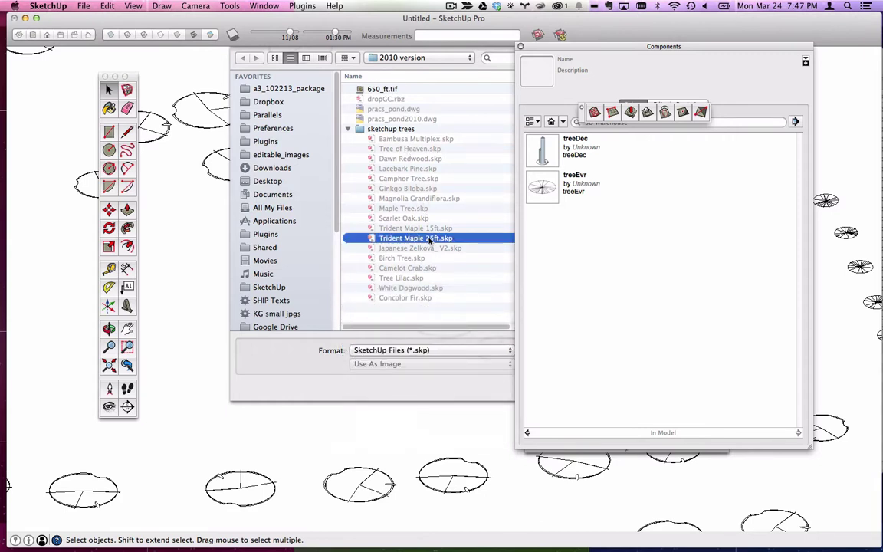
Step: Uncover the import dialog, import the chosen maple, and place it at the centre of a treeDec symbol
drag(558, 53, 647, 54)
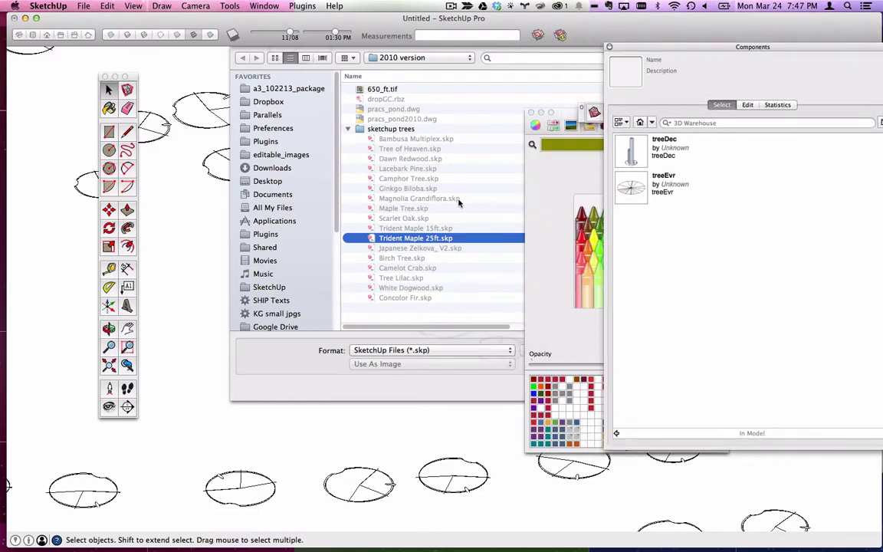
drag(560, 113, 697, 136)
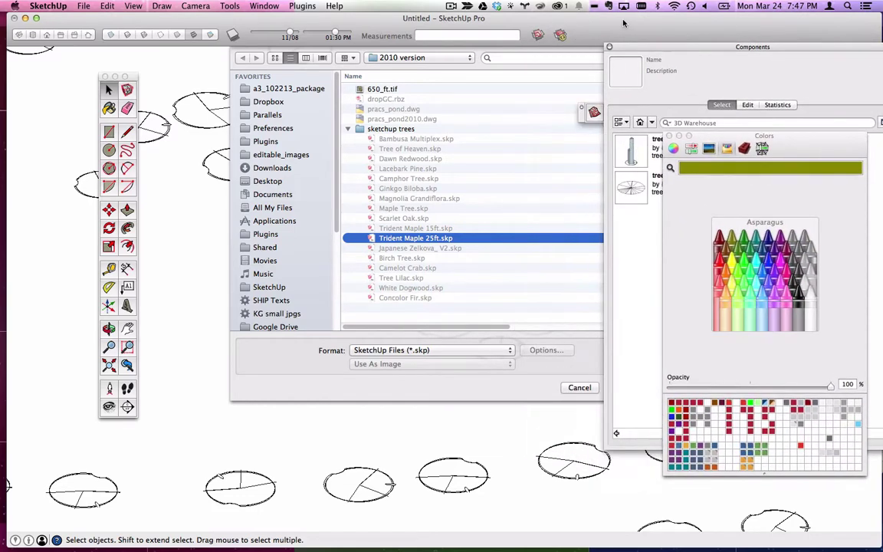
drag(623, 48, 698, 57)
click(625, 387)
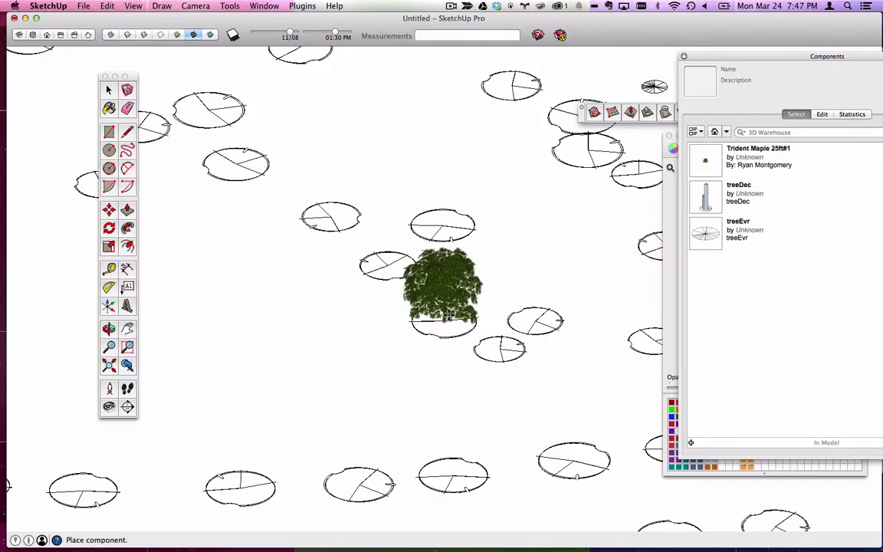
click(445, 320)
scroll(445, 321, up, 5)
middle_drag(444, 320, 611, 301)
scroll(347, 296, down, 5)
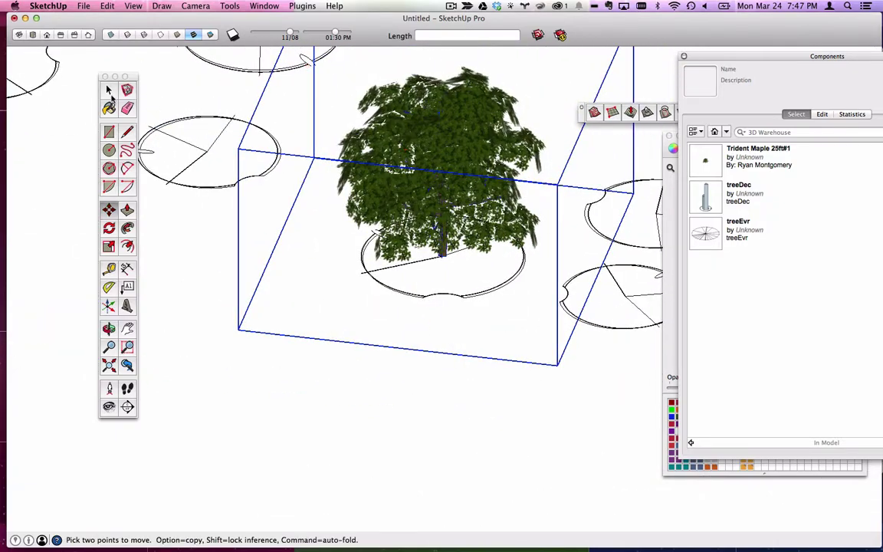
Step: Cut the placed Trident Maple from the model to the clipboard
click(108, 90)
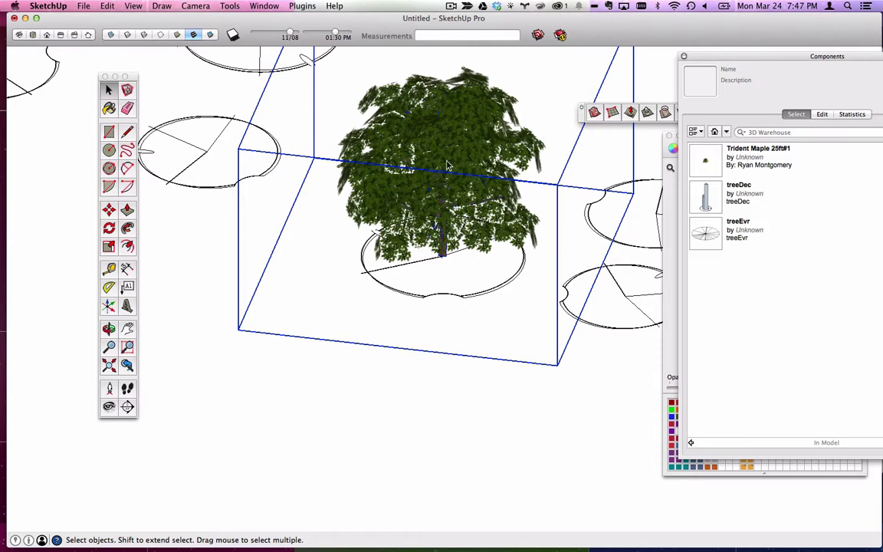
right_click(447, 165)
click(477, 234)
click(133, 5)
mouse_move(108, 5)
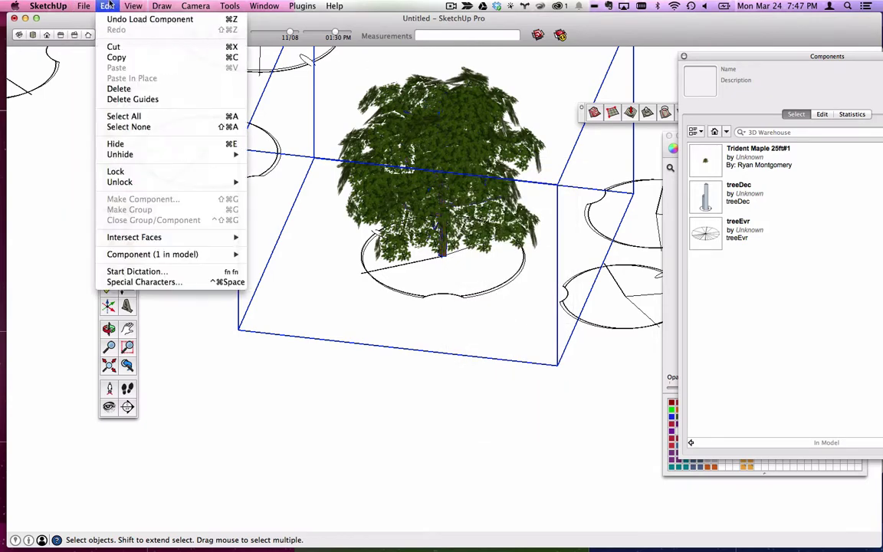
click(115, 47)
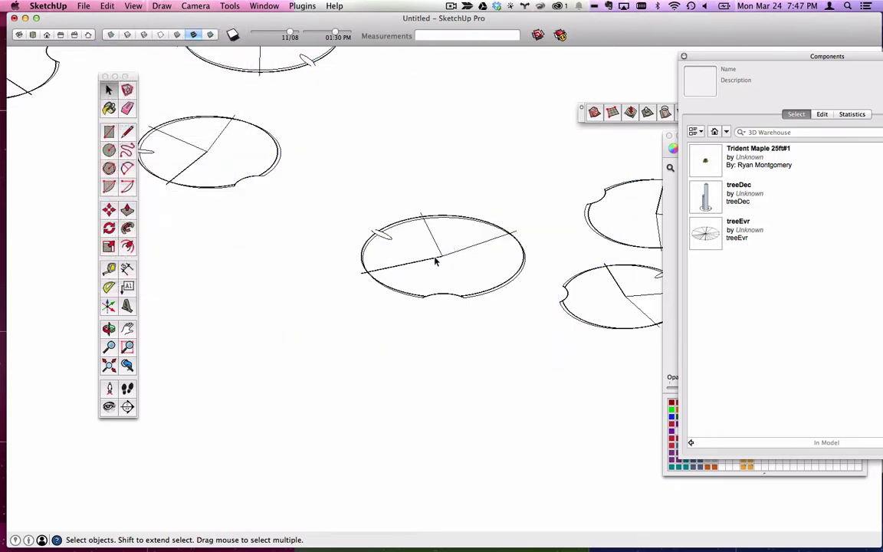
Step: Open the treeDec instance for editing, paste the maple in place inside it, and leave component editing
key(super+v)
click(84, 6)
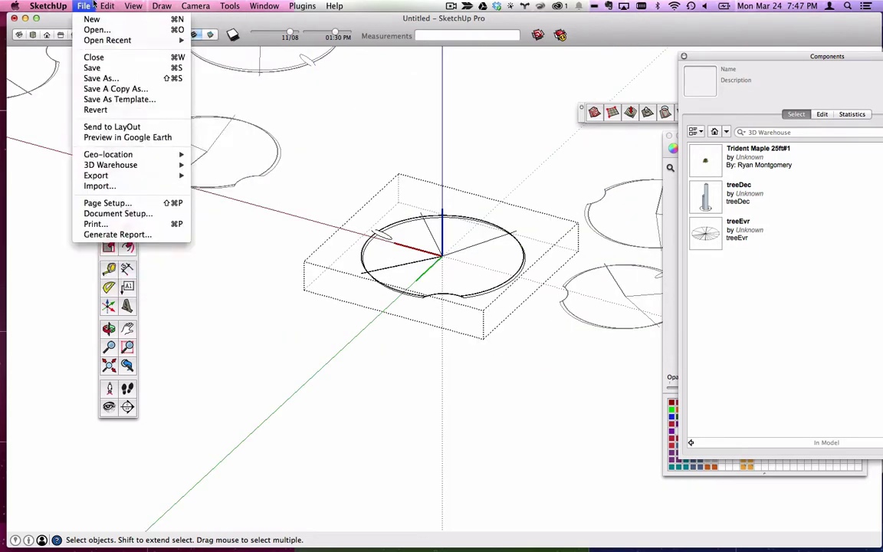
mouse_move(107, 5)
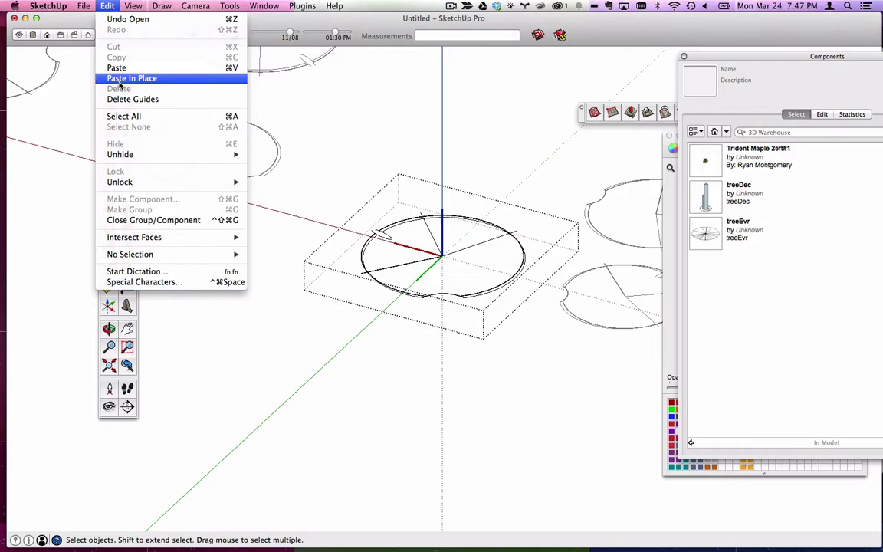
click(122, 79)
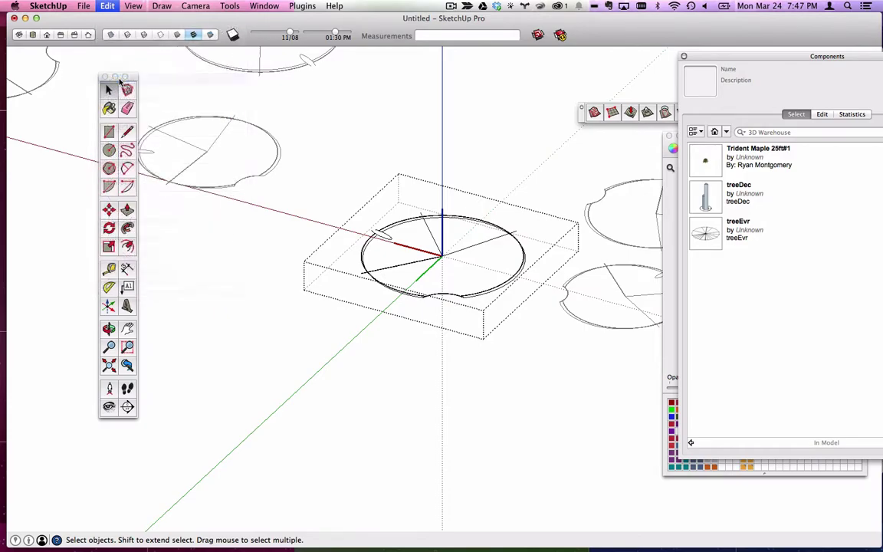
scroll(493, 255, down, 4)
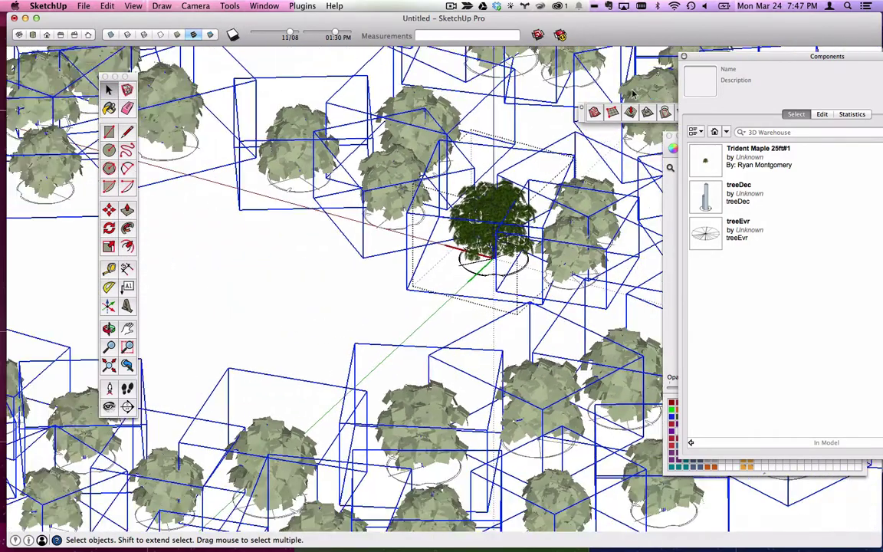
click(379, 260)
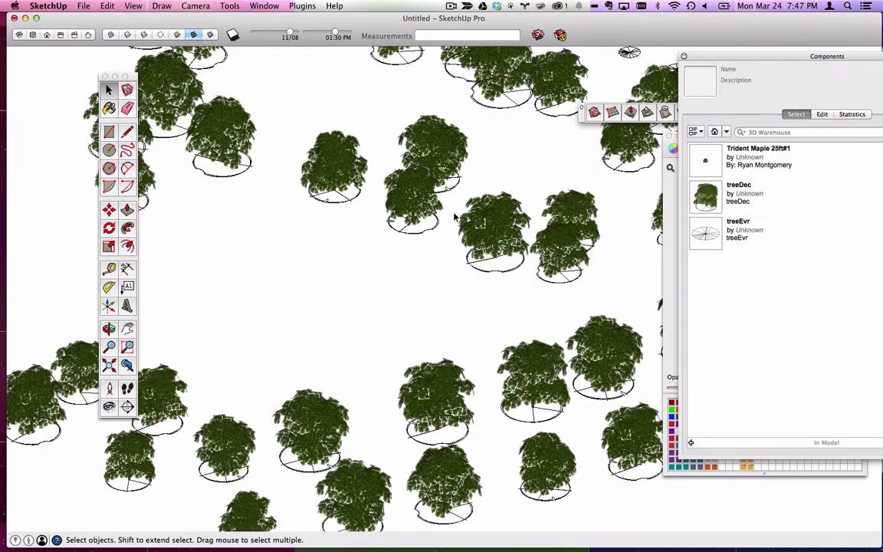
Step: Reopen the treeDec component, delete the maple inside it, and leave component editing
double_click(484, 230)
click(503, 245)
key(Delete)
scroll(510, 250, up, 3)
click(524, 198)
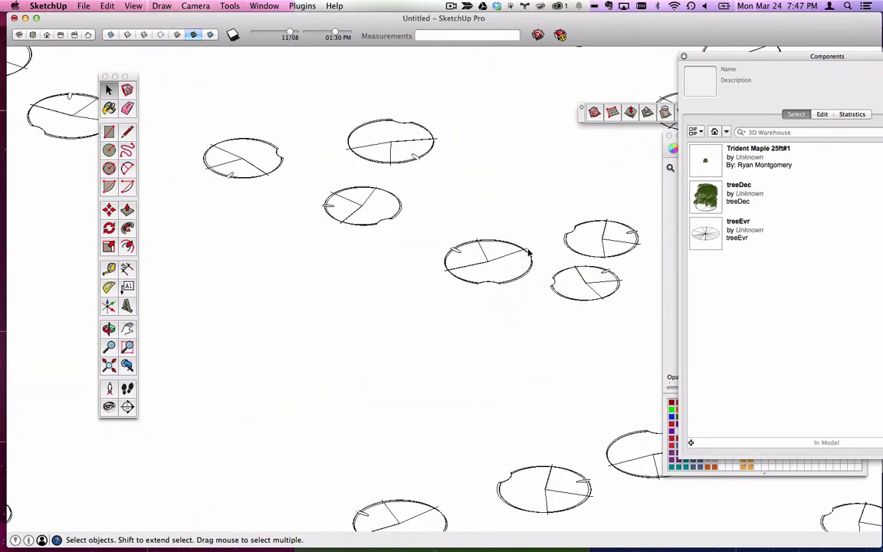
Step: Select all treeDec instances, replace them with the Car Sedan from the Components Sampler collection, and undo the replacement
drag(766, 60, 540, 58)
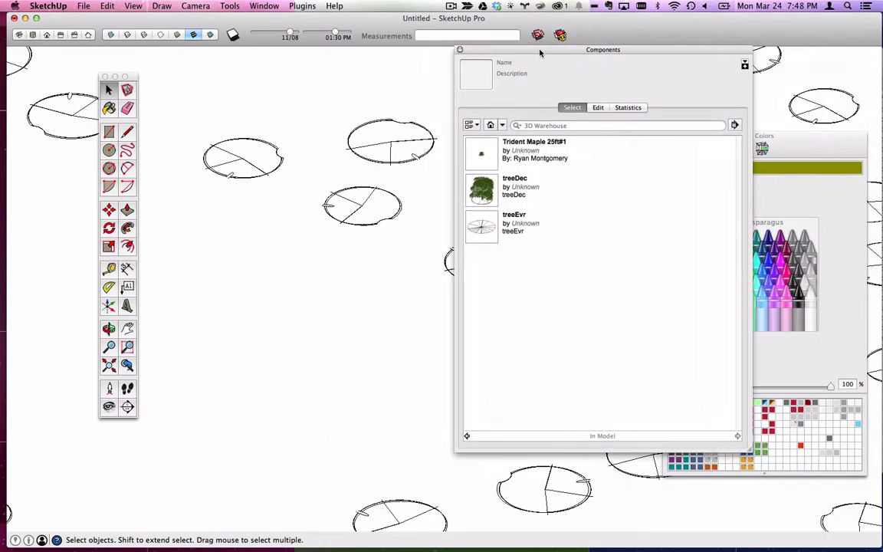
right_click(483, 229)
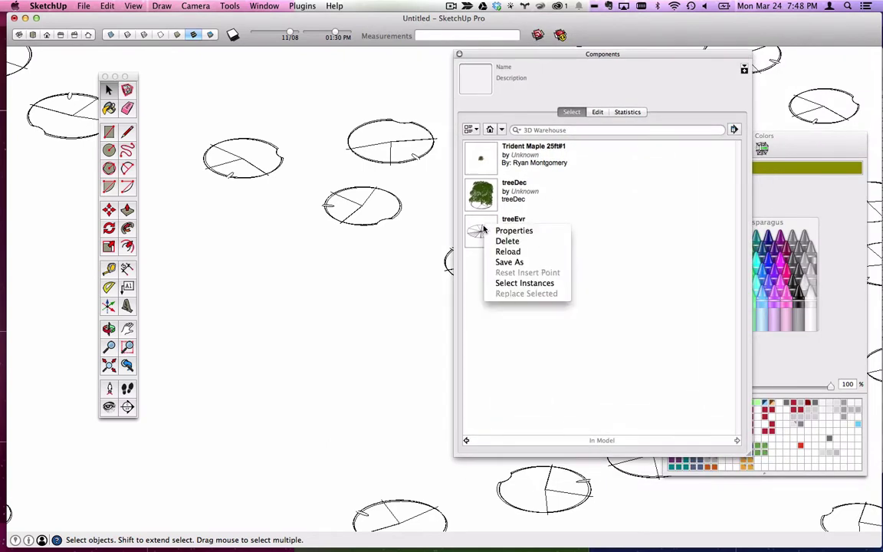
right_click(488, 197)
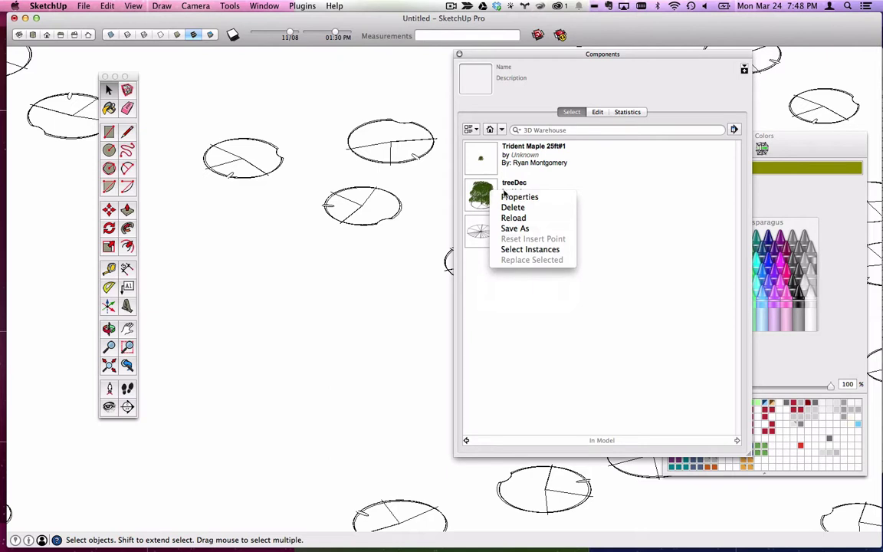
click(532, 250)
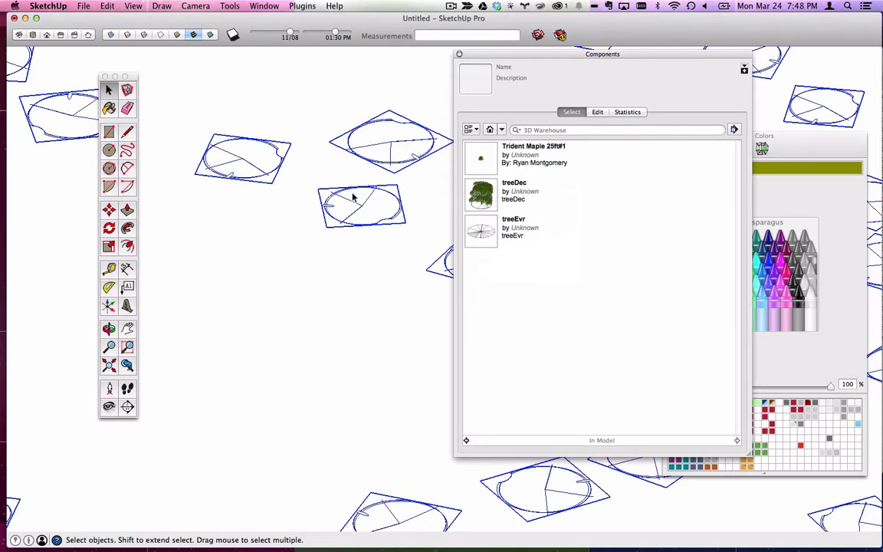
click(500, 130)
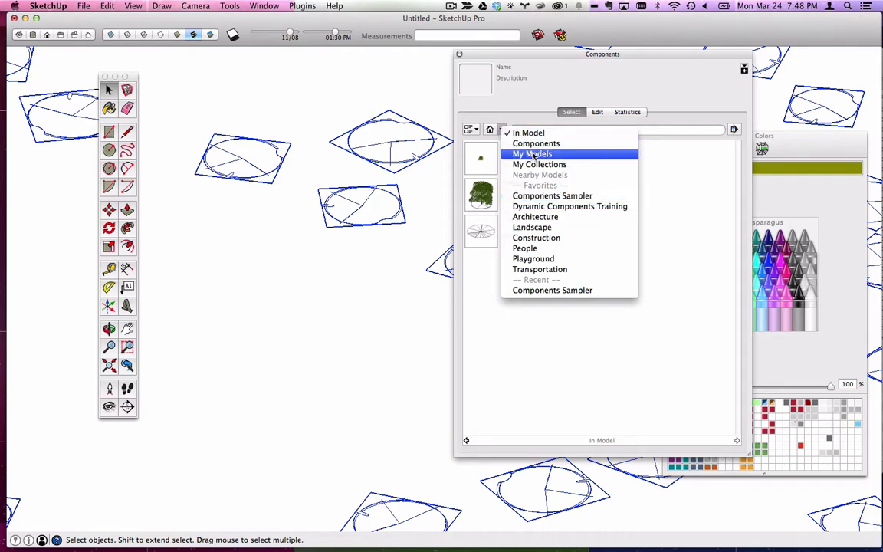
click(551, 197)
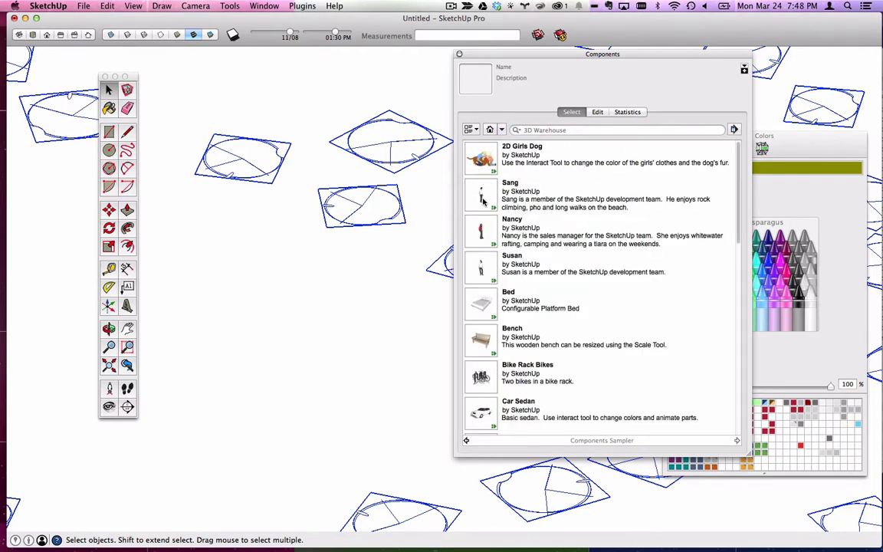
right_click(488, 411)
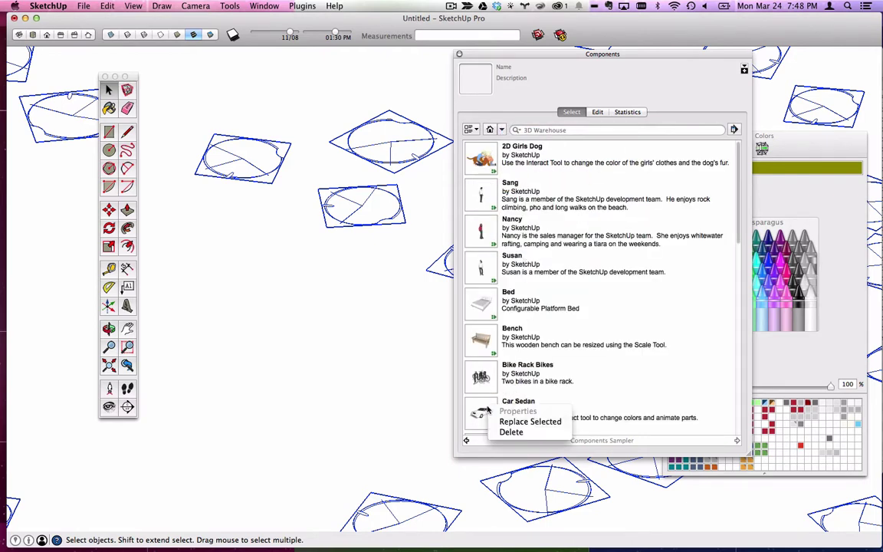
click(509, 420)
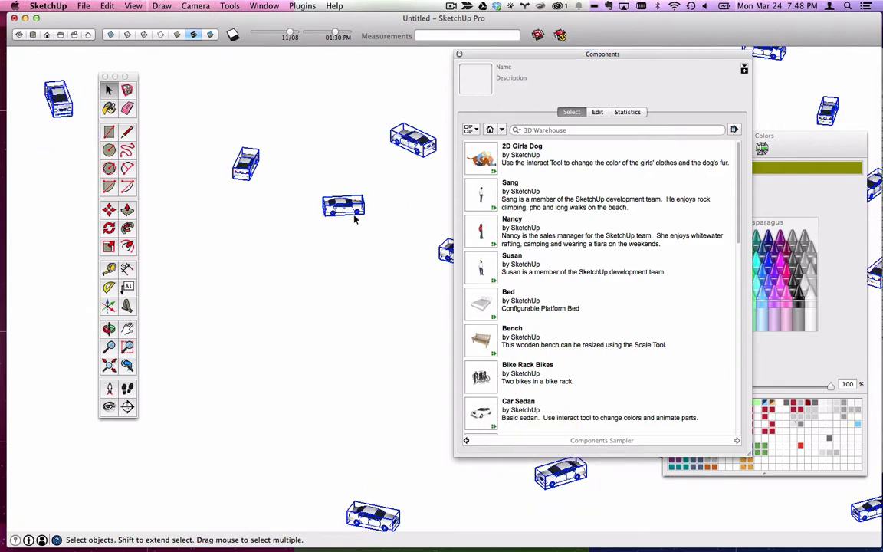
scroll(355, 219, down, 6)
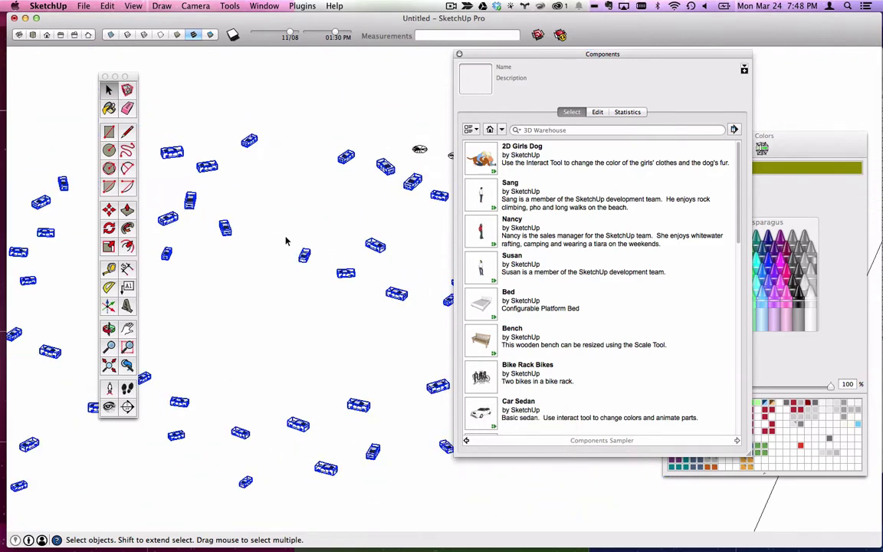
scroll(362, 266, up, 5)
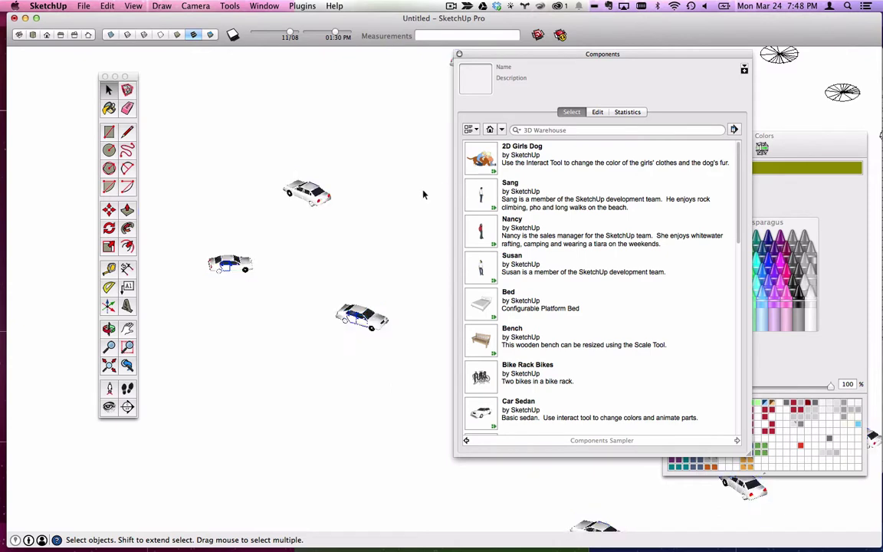
key(super+z)
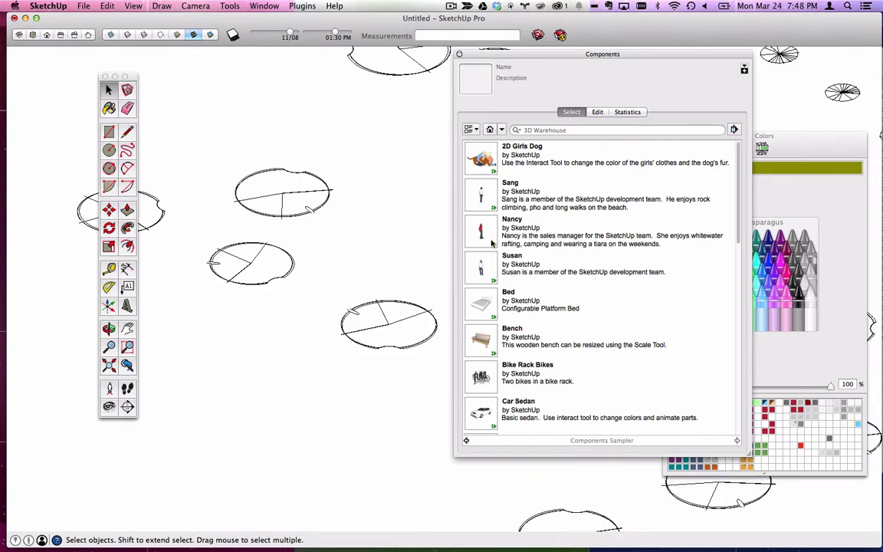
Step: Return to the In Model components, select all treeDec instances, and replace them with Trident Maple 25ft#1
click(493, 130)
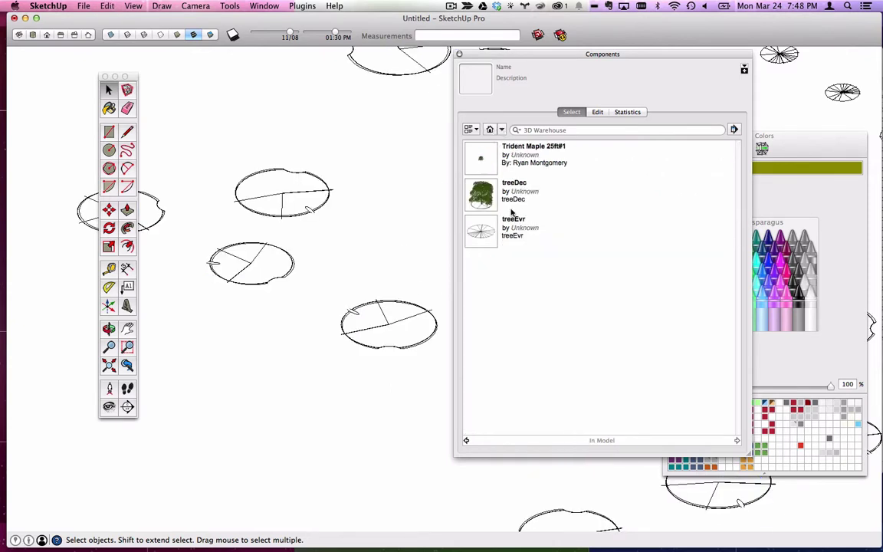
right_click(488, 197)
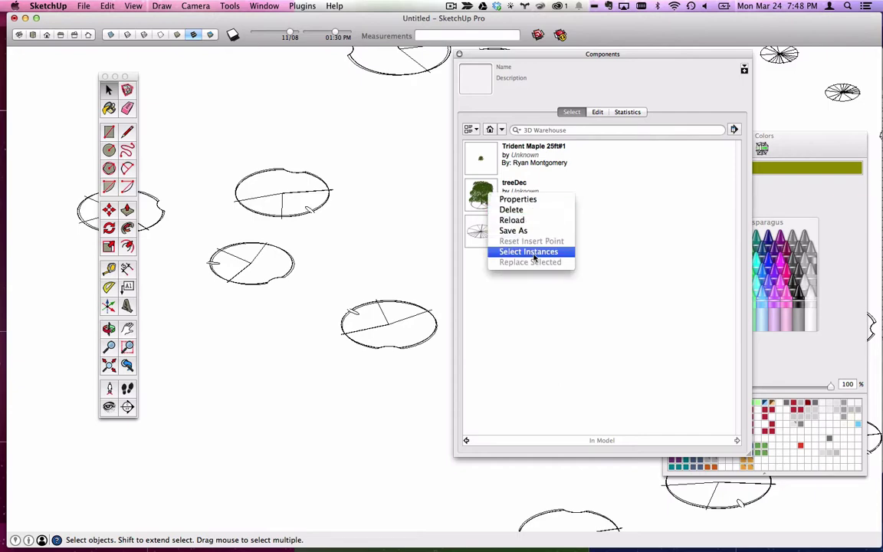
click(533, 251)
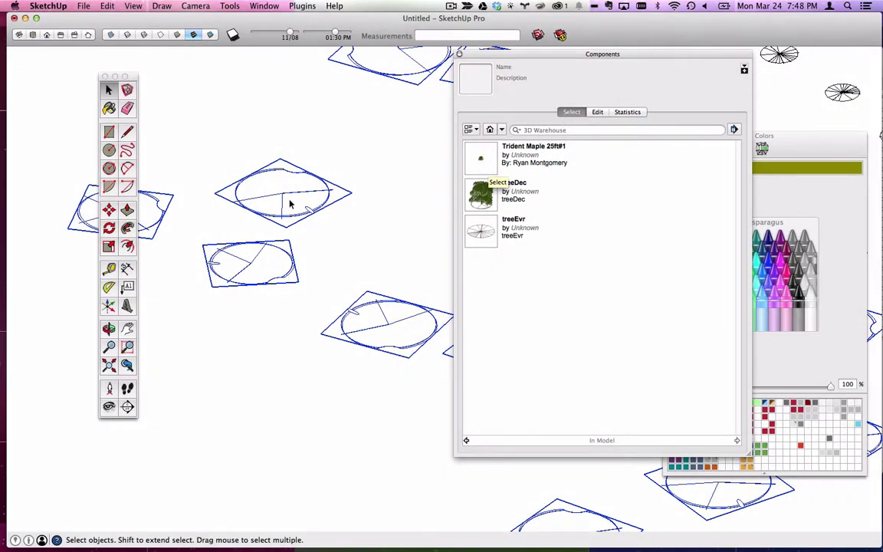
right_click(481, 158)
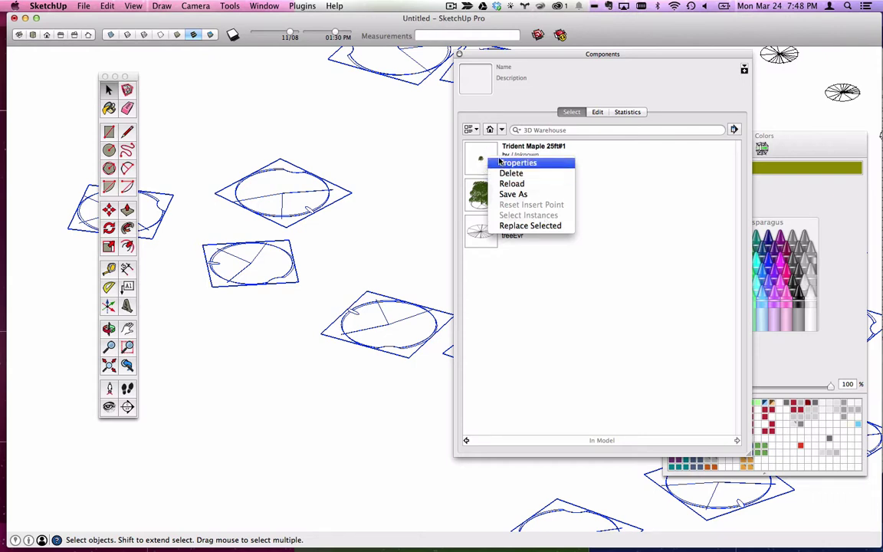
click(539, 225)
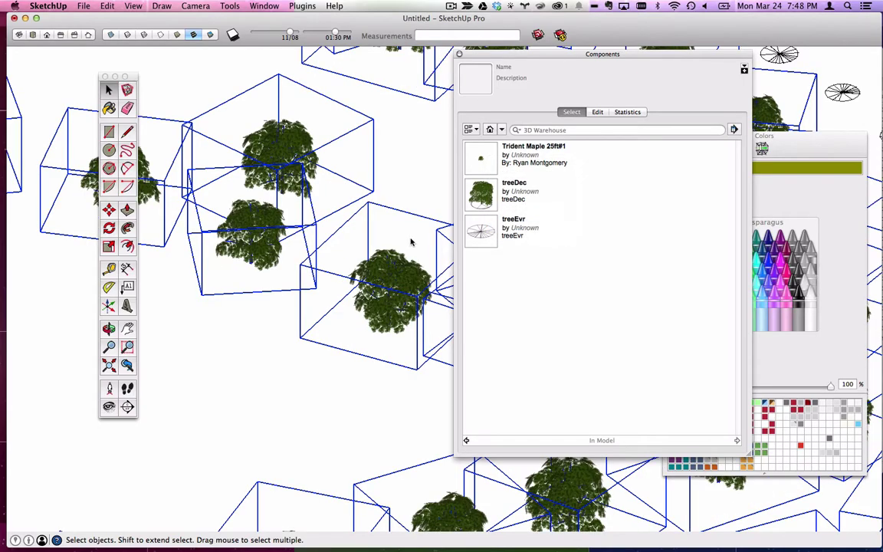
Step: Undo the Trident Maple replacement and reselect all treeDec instances in the model
scroll(390, 119, down, 6)
middle_drag(387, 123, 345, 214)
scroll(335, 221, up, 4)
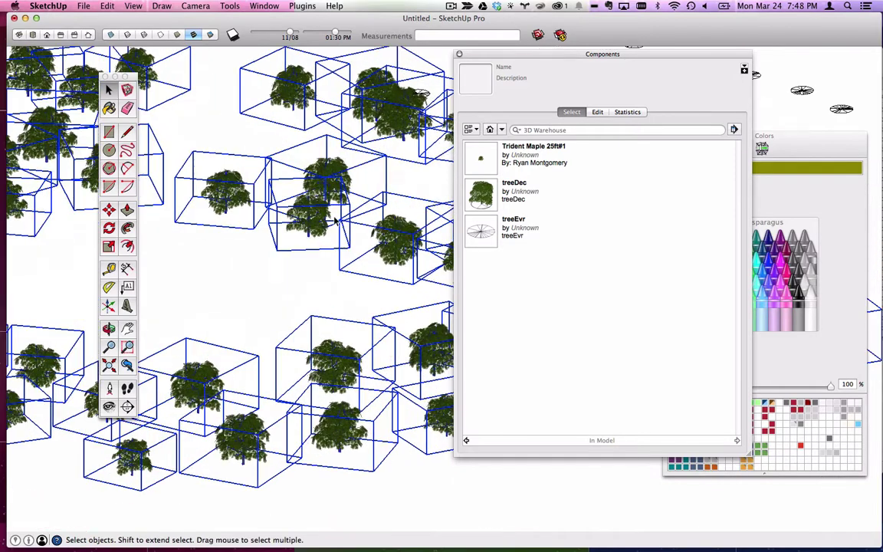
click(246, 293)
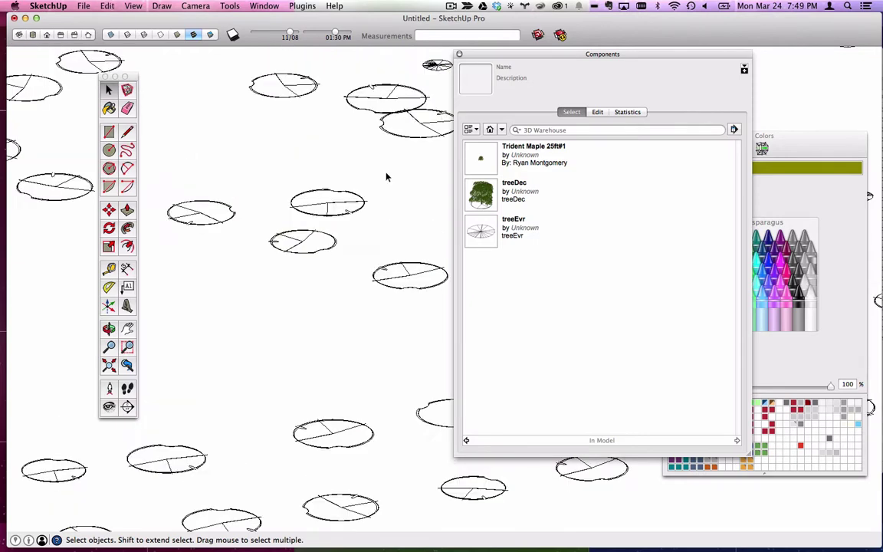
right_click(493, 211)
click(525, 246)
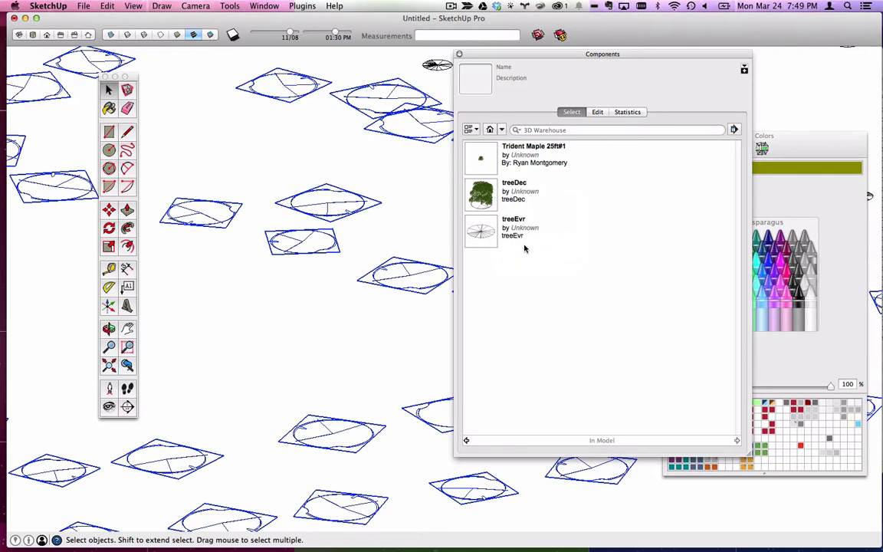
Step: Copy the selected treeDec instances, and replace the originals with Trident Maple 25ft#1
click(134, 6)
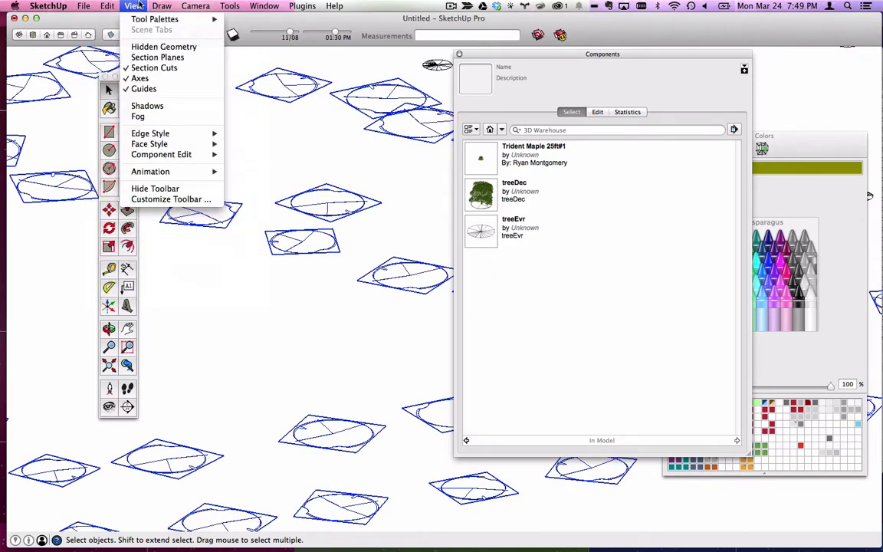
mouse_move(107, 5)
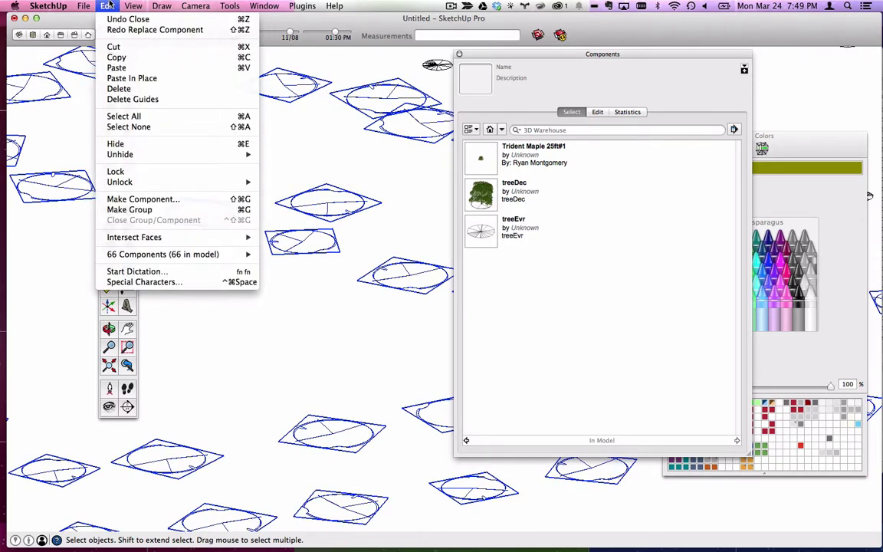
click(135, 65)
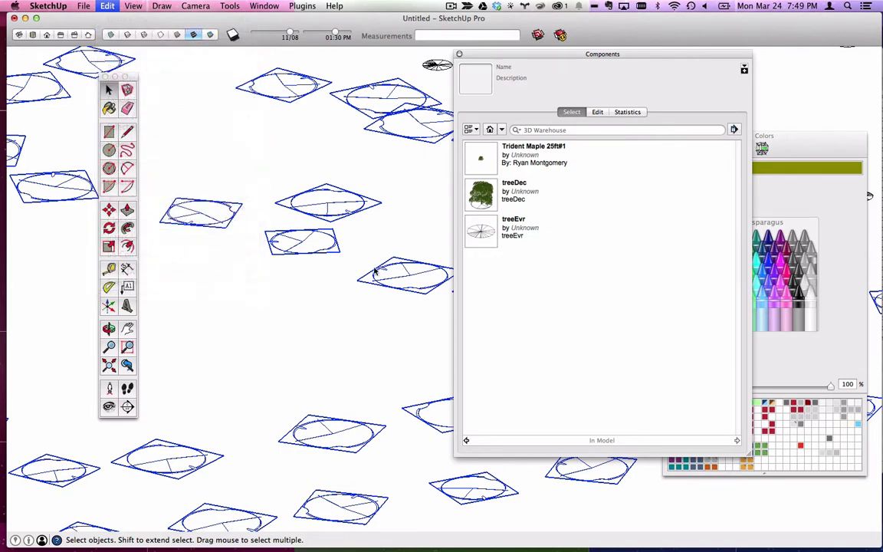
right_click(488, 162)
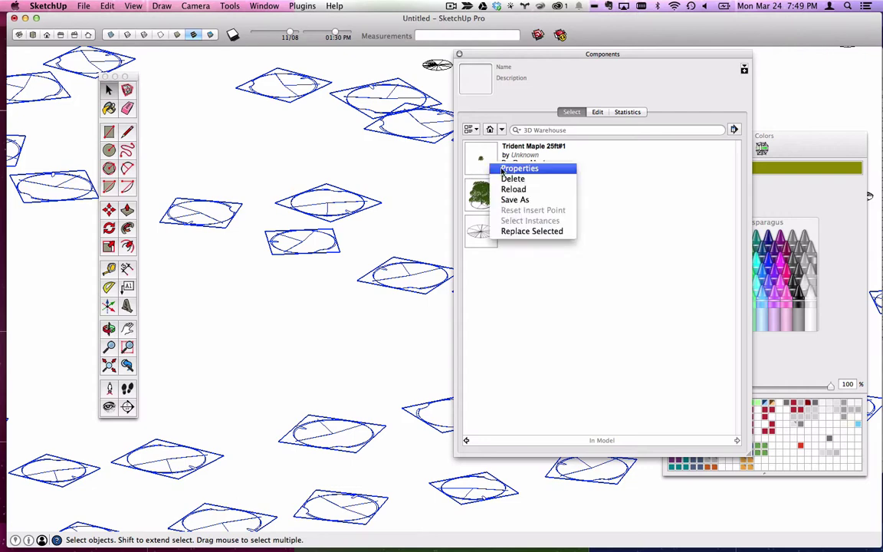
click(522, 232)
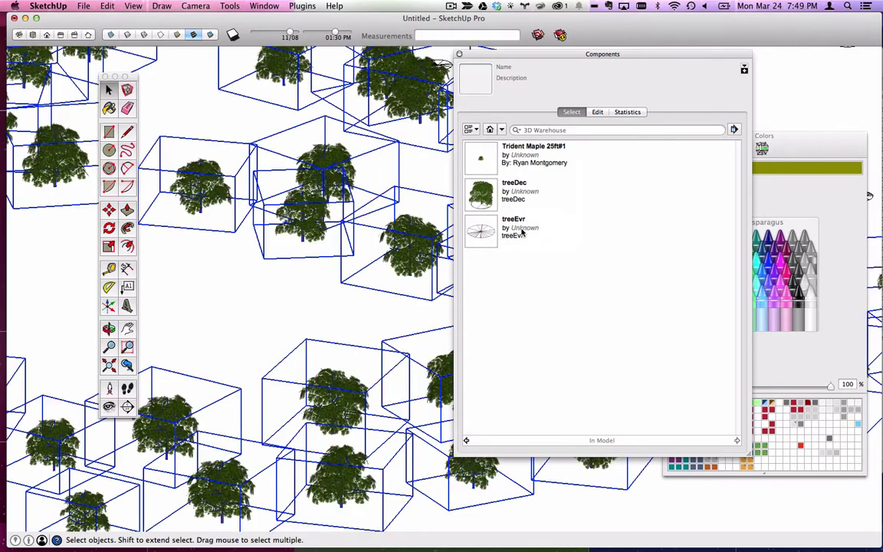
Step: Paste the copied treeDec symbols in place at the bases of the maples and clear the selection
click(102, 6)
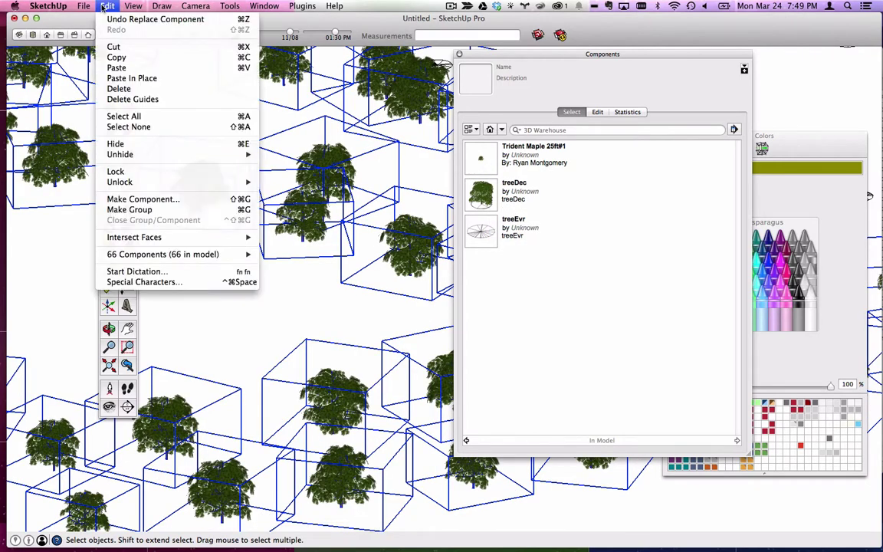
click(141, 80)
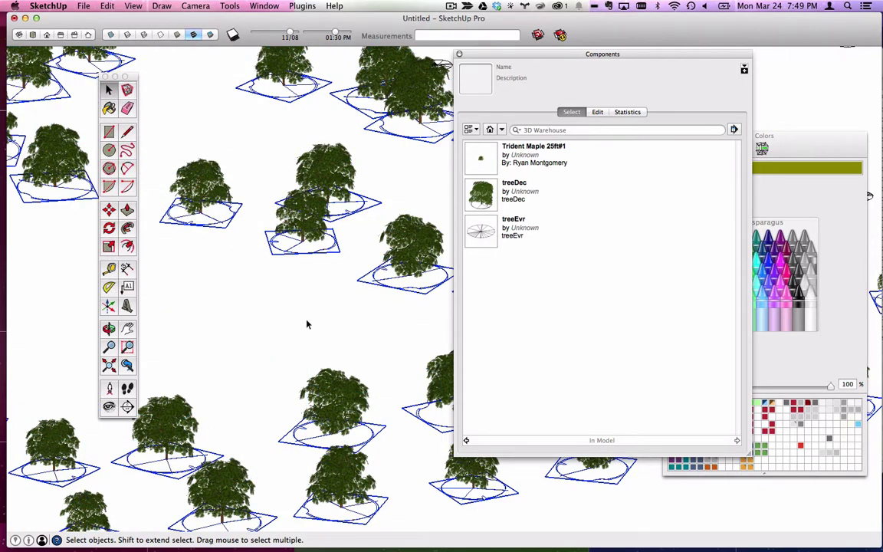
scroll(307, 379, down, 5)
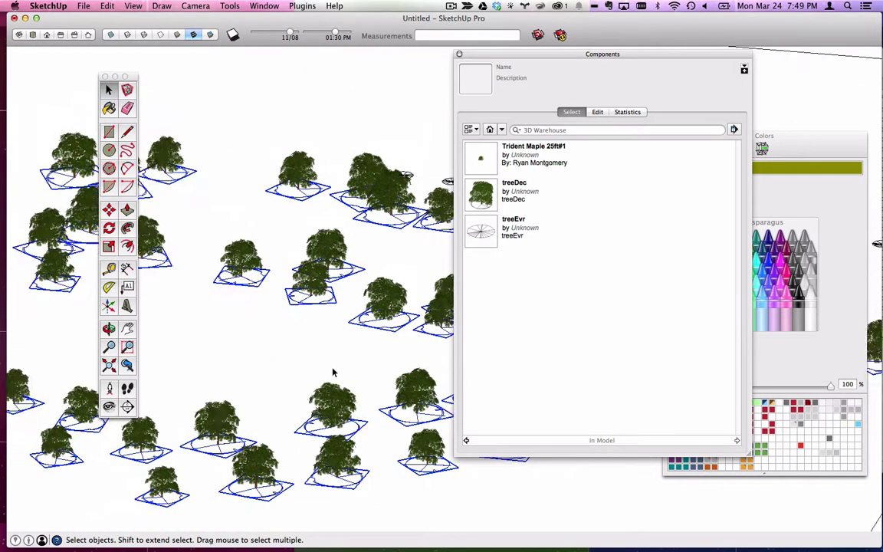
scroll(332, 373, down, 2)
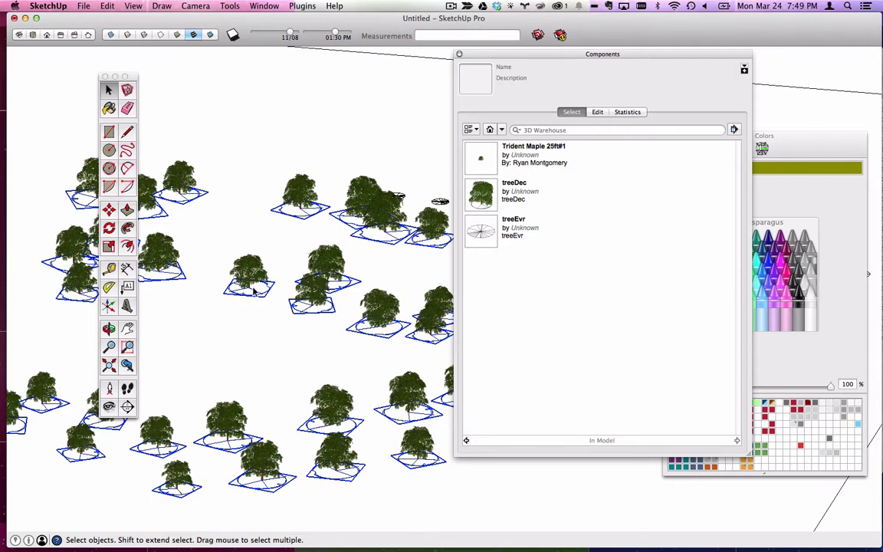
scroll(254, 289, up, 4)
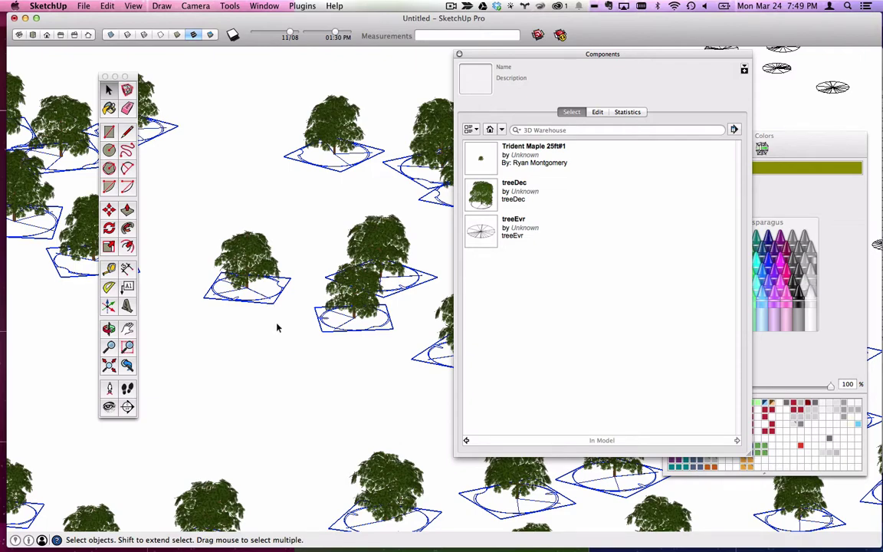
click(277, 327)
Step: Show the whole tree layout and move the Components window aside to clear the model view
scroll(277, 322, down, 4)
middle_drag(335, 328, 411, 272)
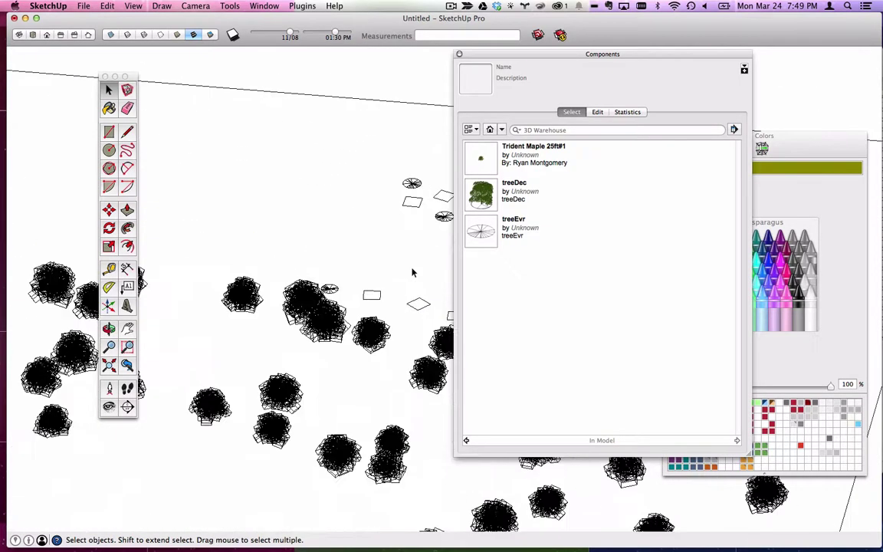
scroll(268, 312, down, 10)
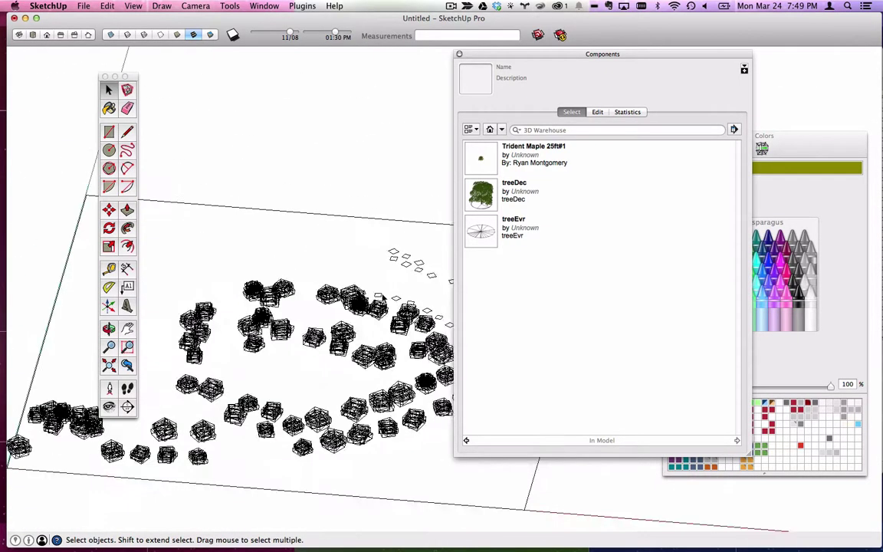
scroll(260, 322, down, 2)
middle_drag(252, 335, 295, 315)
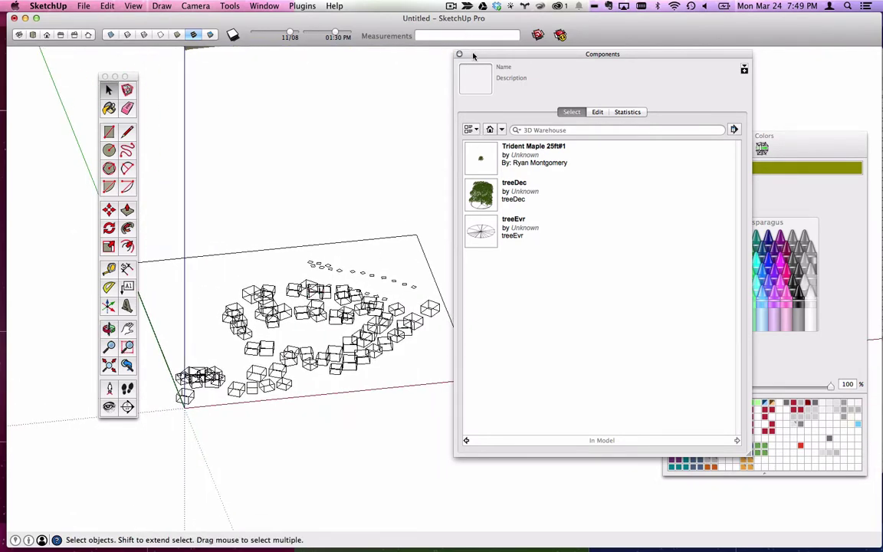
drag(473, 55, 653, 123)
Step: Select the terrain with its contour lines and scale it vertically by 3 along the blue axis
middle_drag(258, 318, 294, 130)
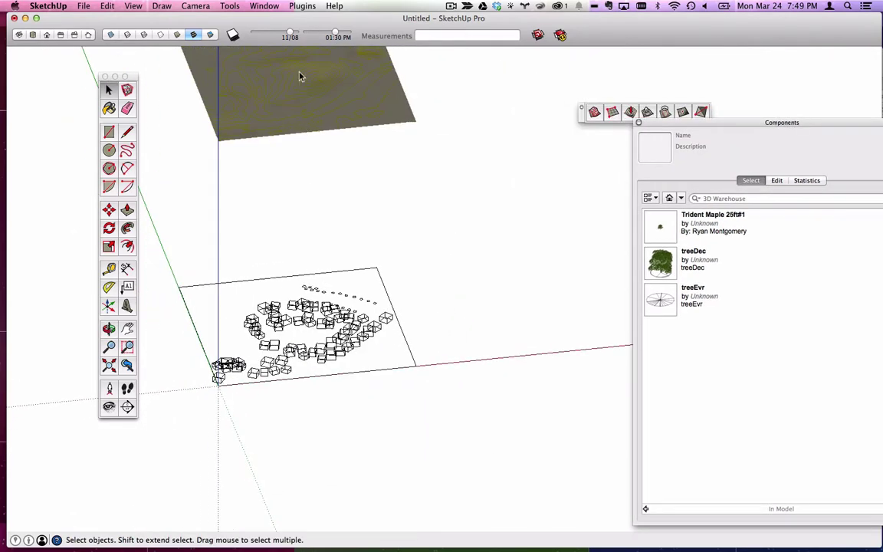
middle_drag(302, 78, 445, 120)
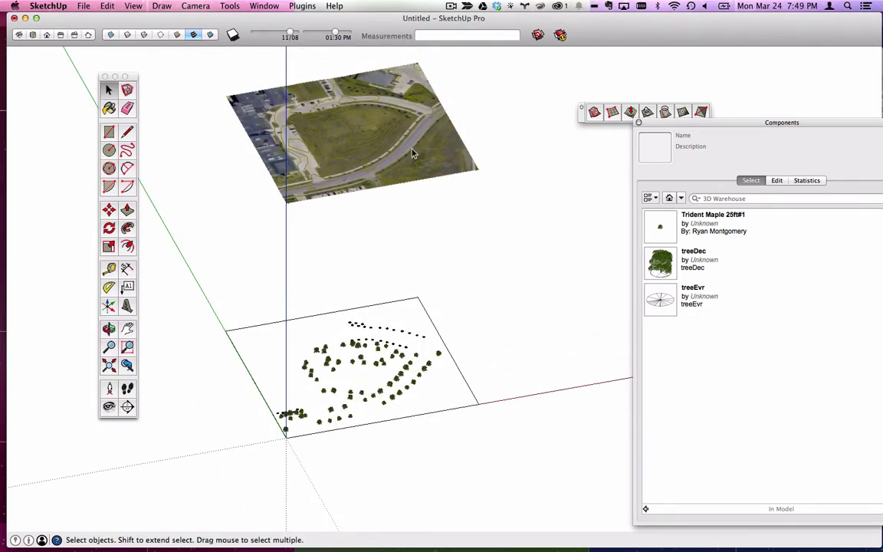
drag(470, 211, 339, 138)
middle_drag(339, 138, 361, 170)
scroll(380, 170, up, 3)
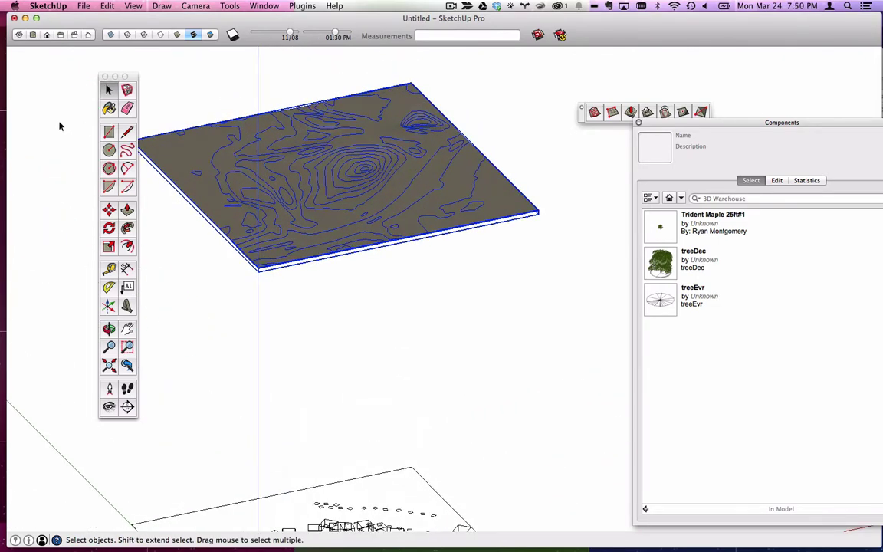
click(110, 246)
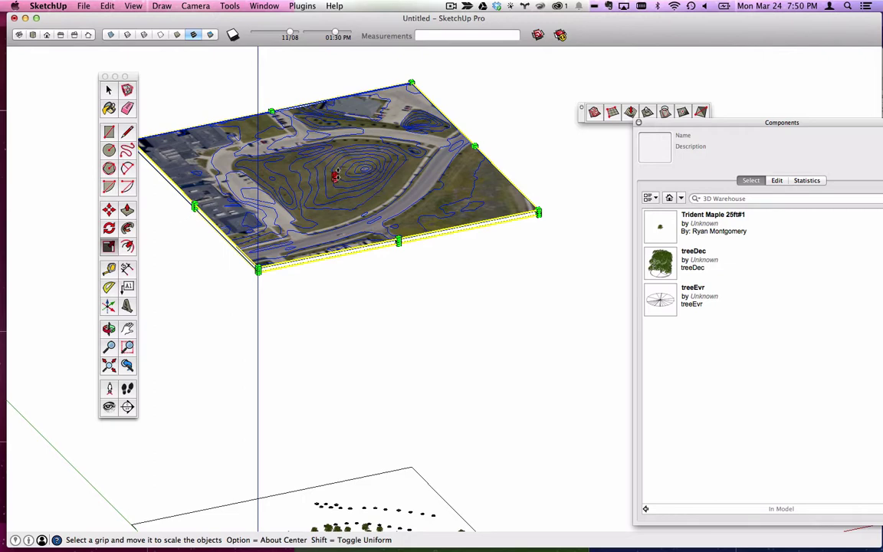
drag(335, 176, 338, 142)
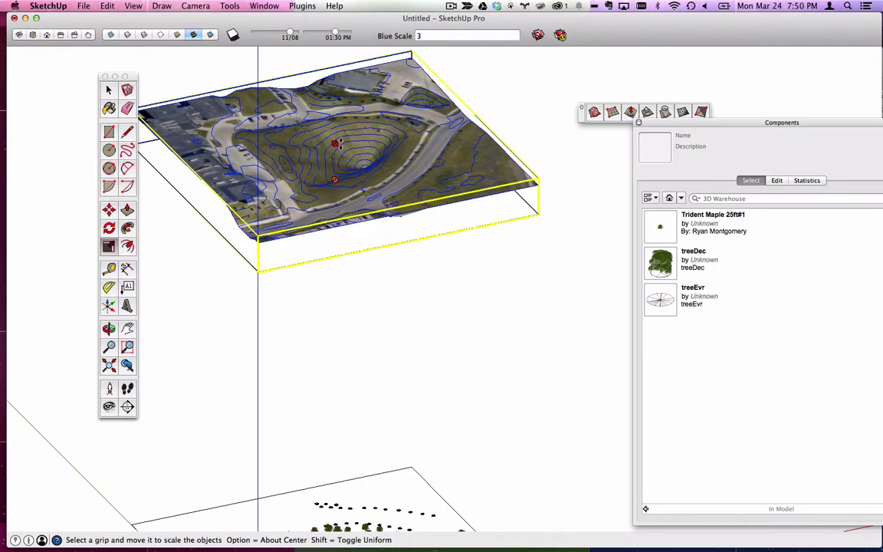
key(Return)
Step: Erase the rectangular boundary lines around the trees on the ground plane below the terrain
scroll(349, 157, up, 3)
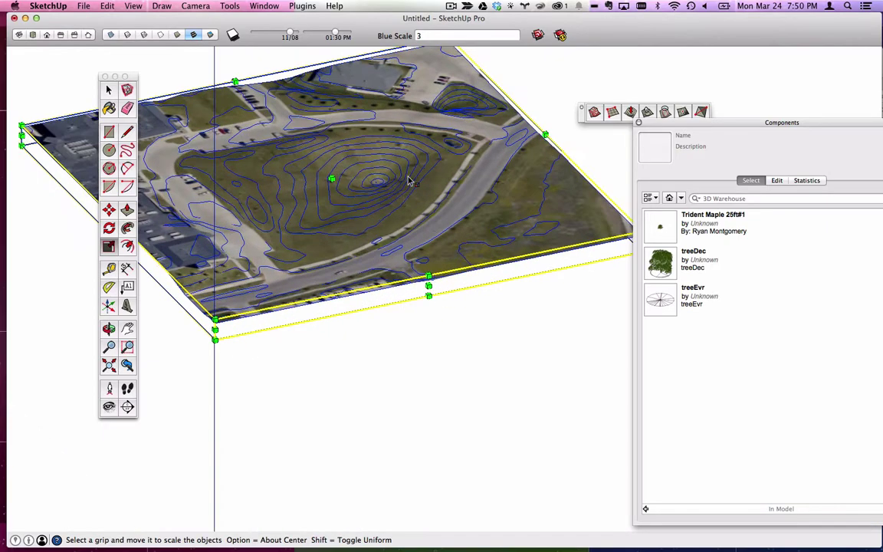
middle_drag(305, 177, 376, 144)
scroll(380, 176, down, 5)
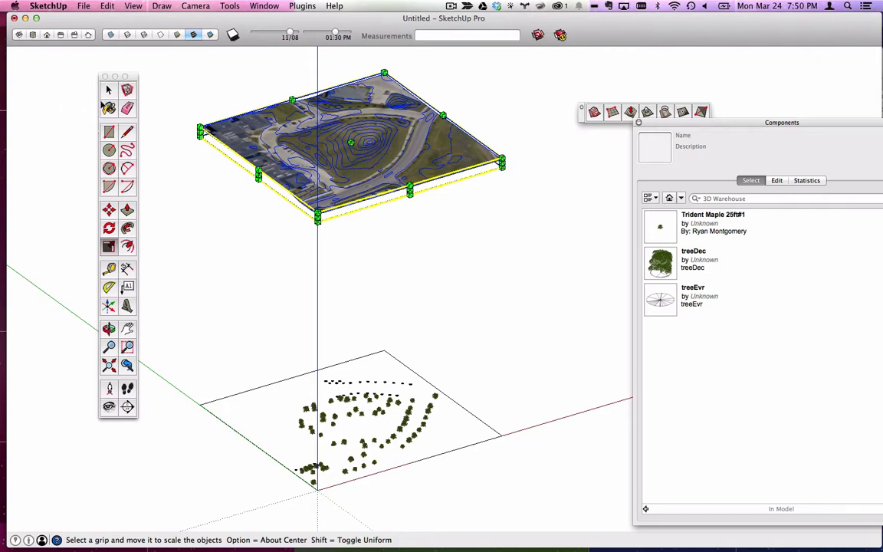
click(127, 108)
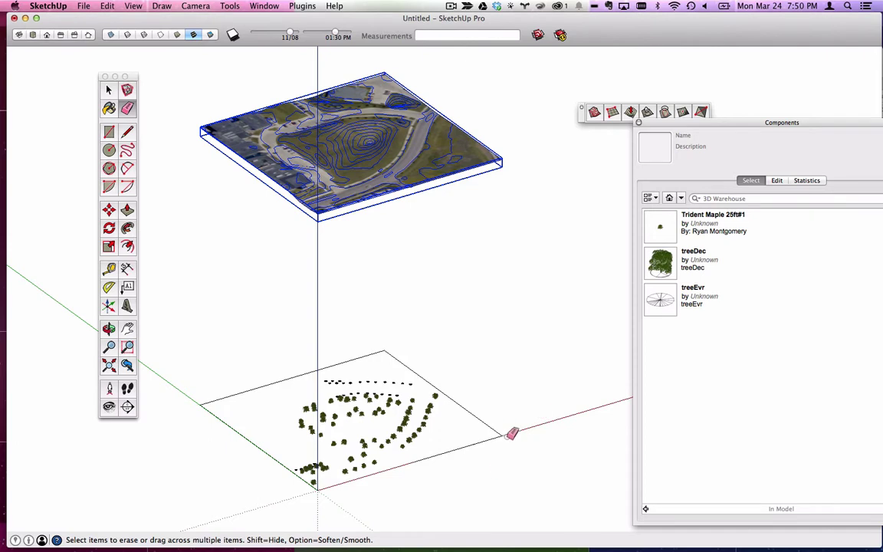
mouse_move(500, 434)
mouse_down()
mouse_move(498, 443)
mouse_move(161, 364)
mouse_up()
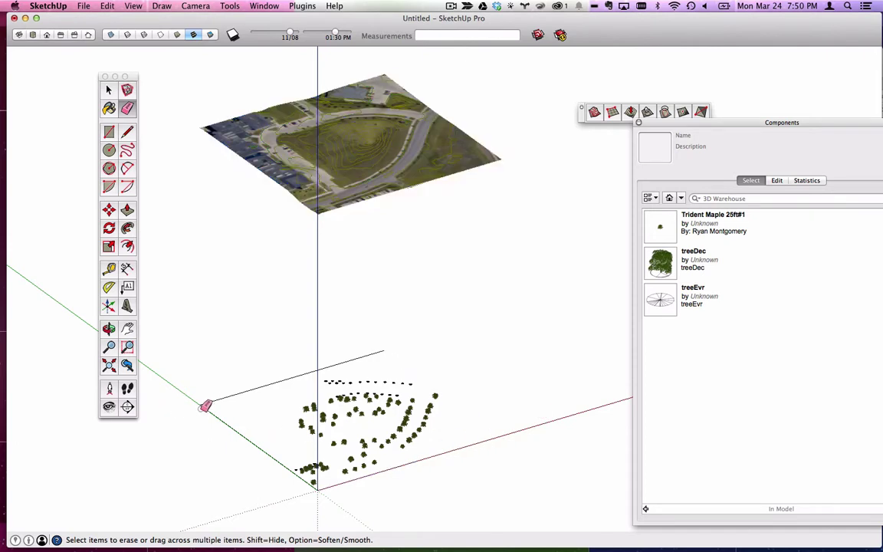
drag(244, 391, 230, 357)
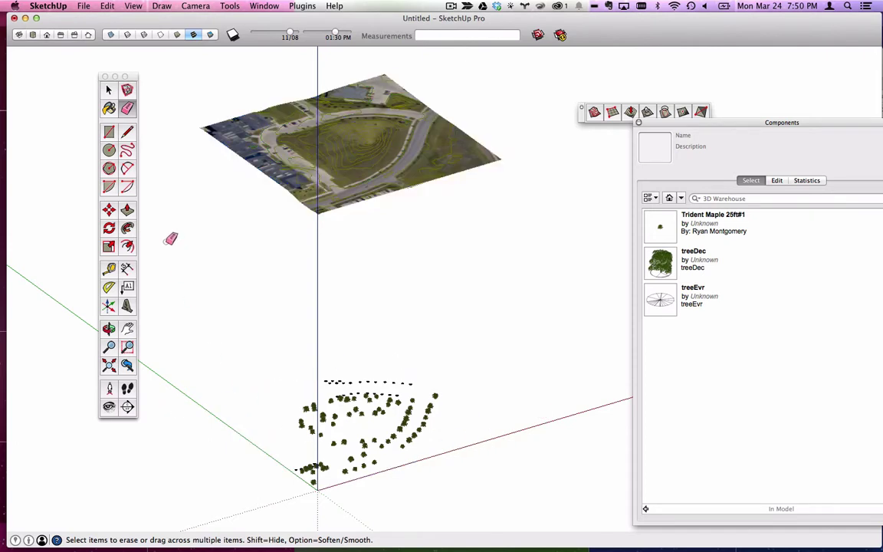
Step: Select all the trees and symbols and move them up the blue axis about 1146.9', above the terrain
click(108, 89)
drag(197, 310, 530, 520)
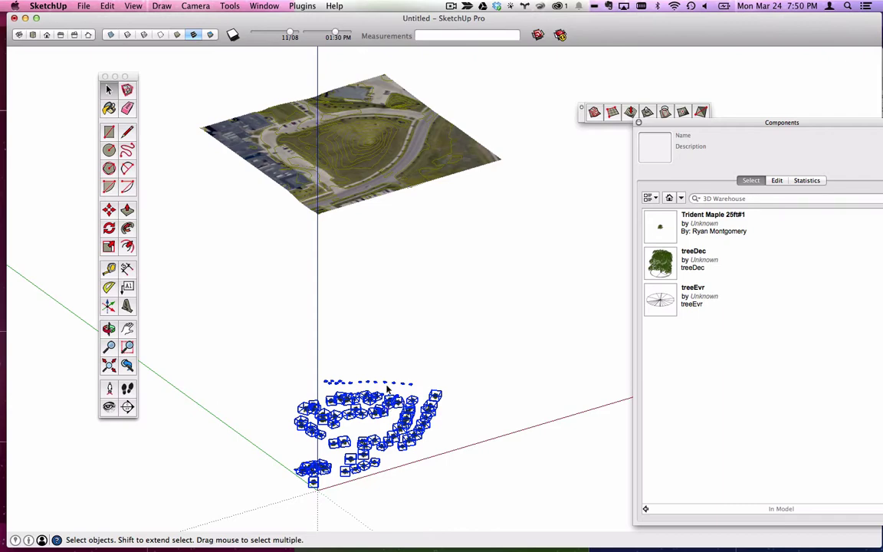
scroll(386, 390, up, 4)
scroll(385, 385, down, 5)
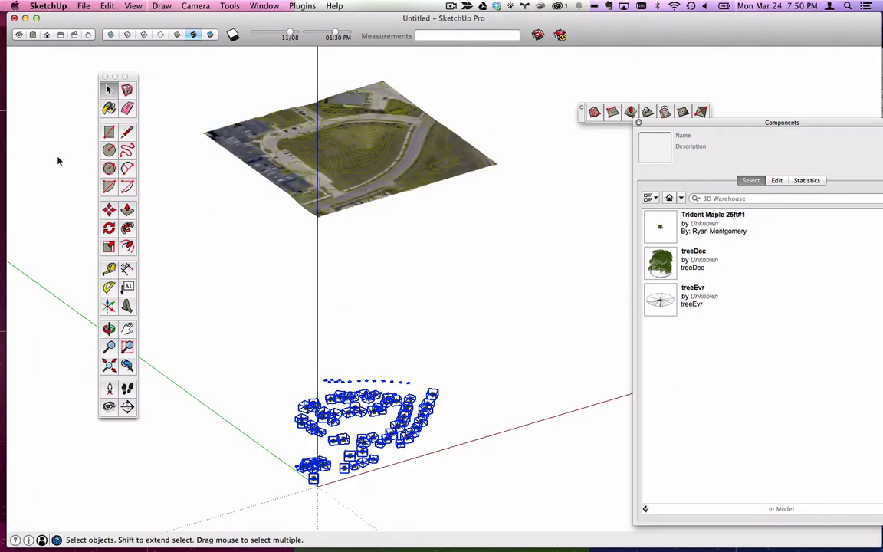
click(109, 209)
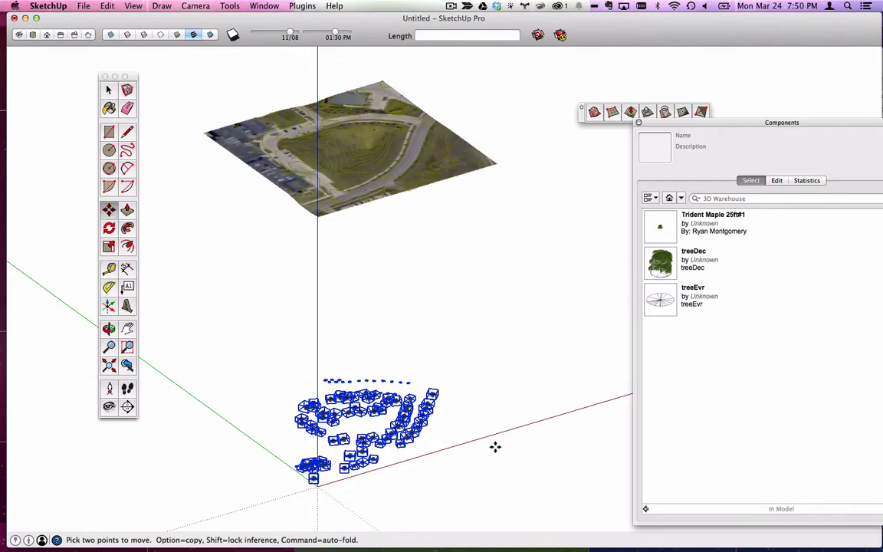
click(495, 443)
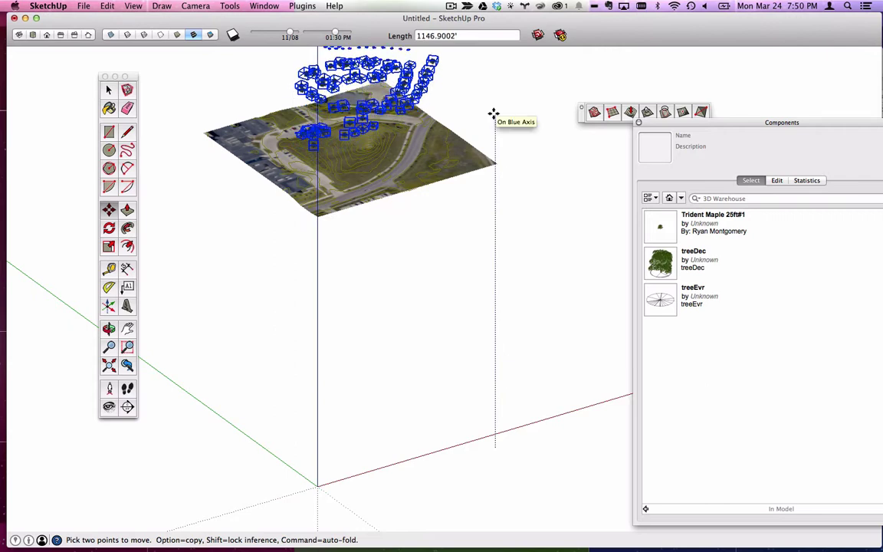
click(494, 114)
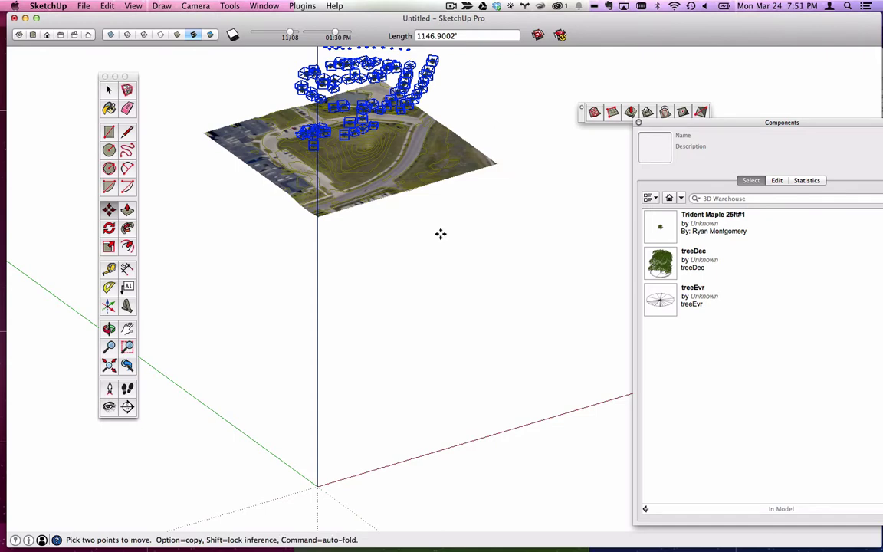
Step: Check the raised trees against the terrain from above and switch the camera to perspective projection
middle_drag(422, 162, 276, 115)
scroll(370, 156, up, 3)
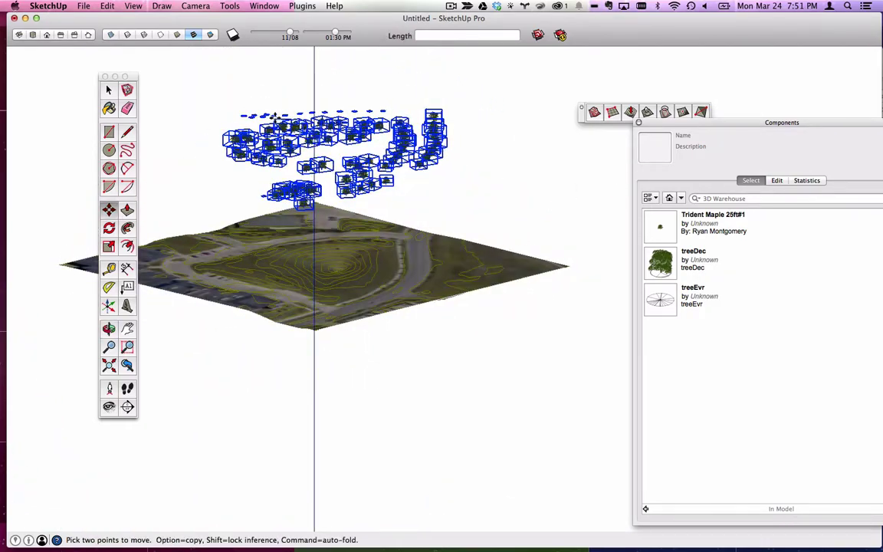
click(106, 89)
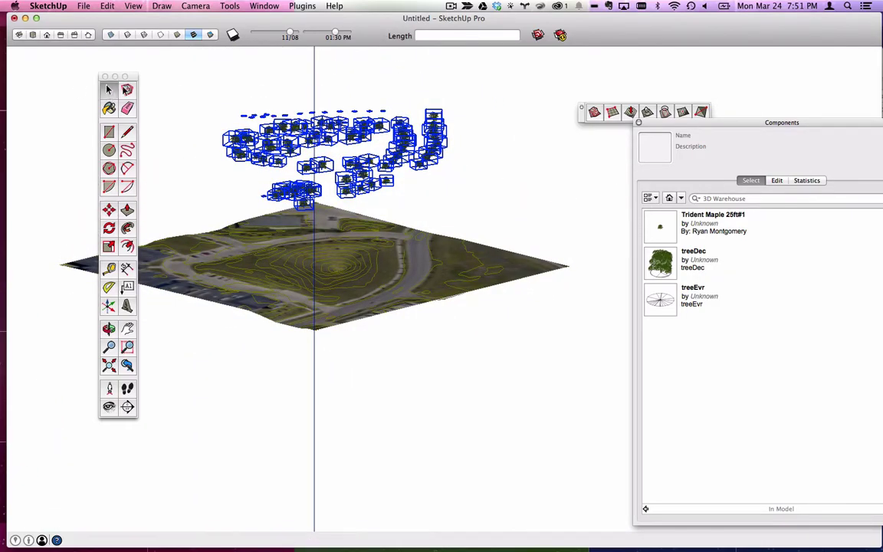
click(32, 36)
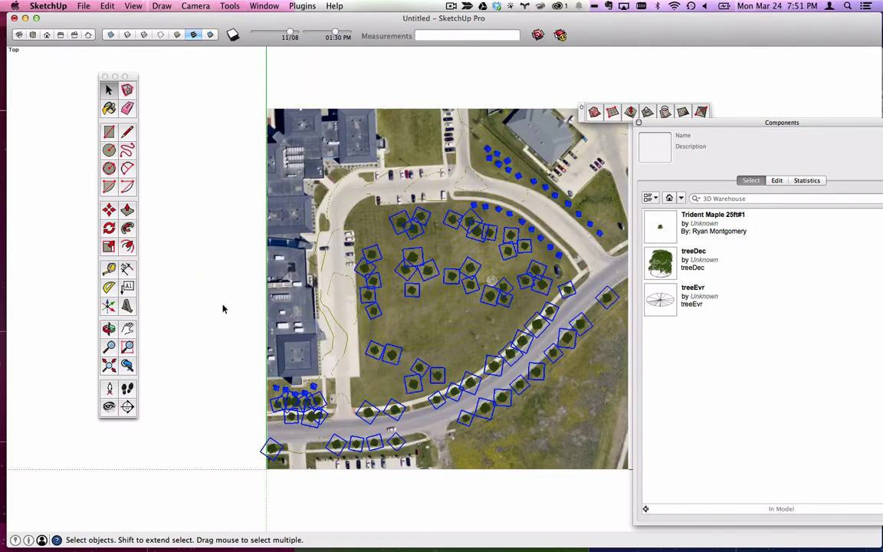
click(163, 5)
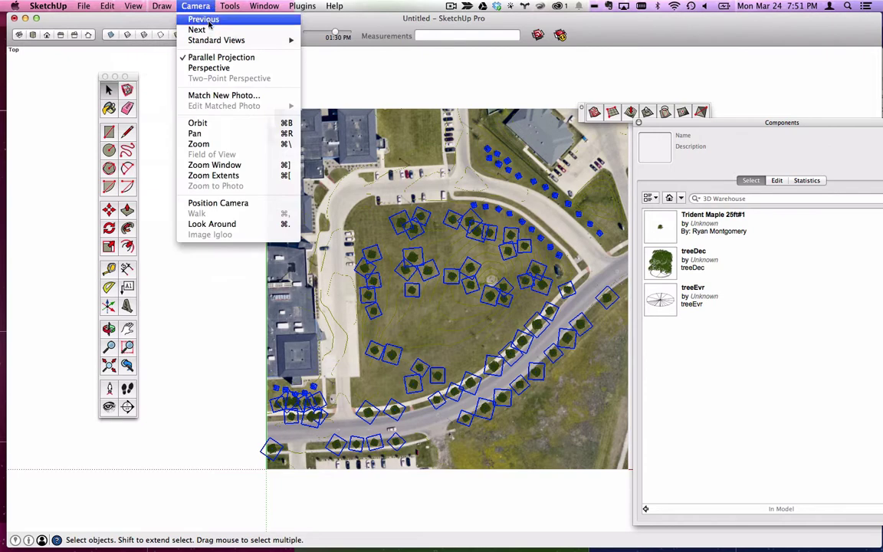
click(209, 68)
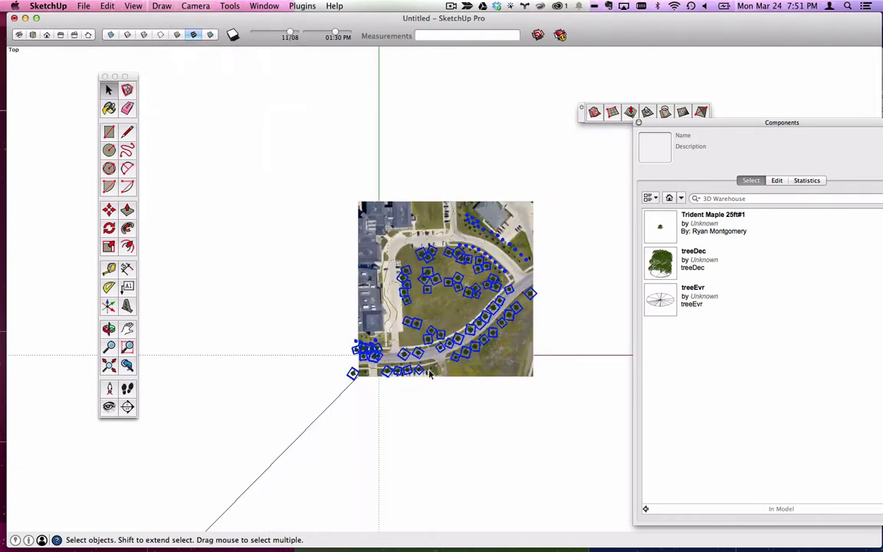
scroll(458, 288, up, 1)
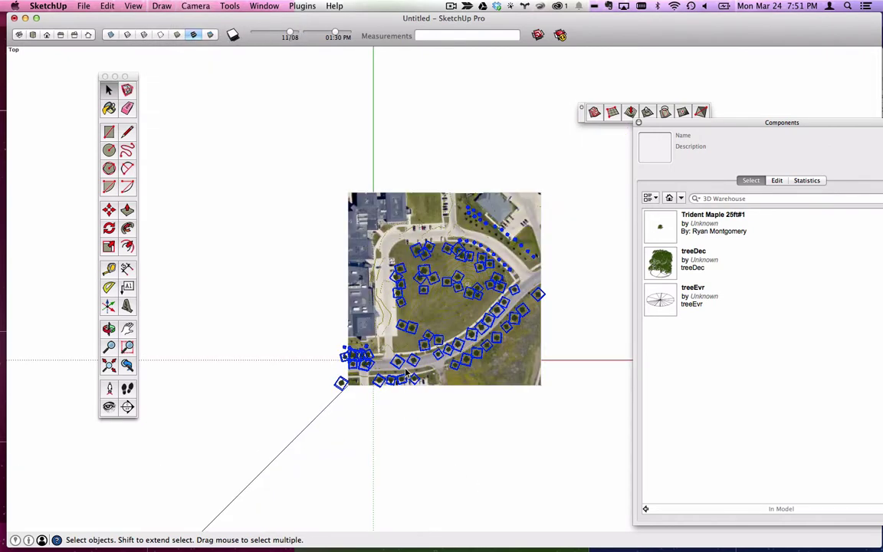
middle_drag(381, 396, 508, 209)
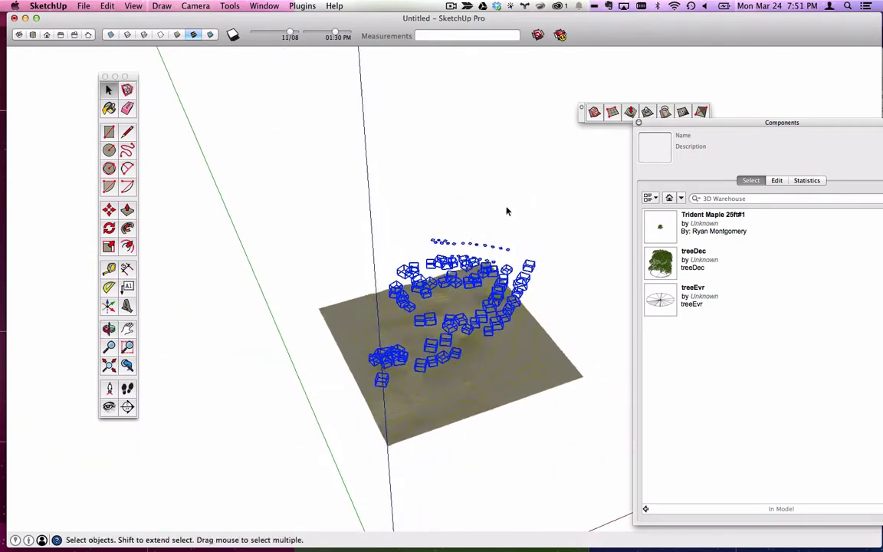
middle_drag(476, 370, 410, 165)
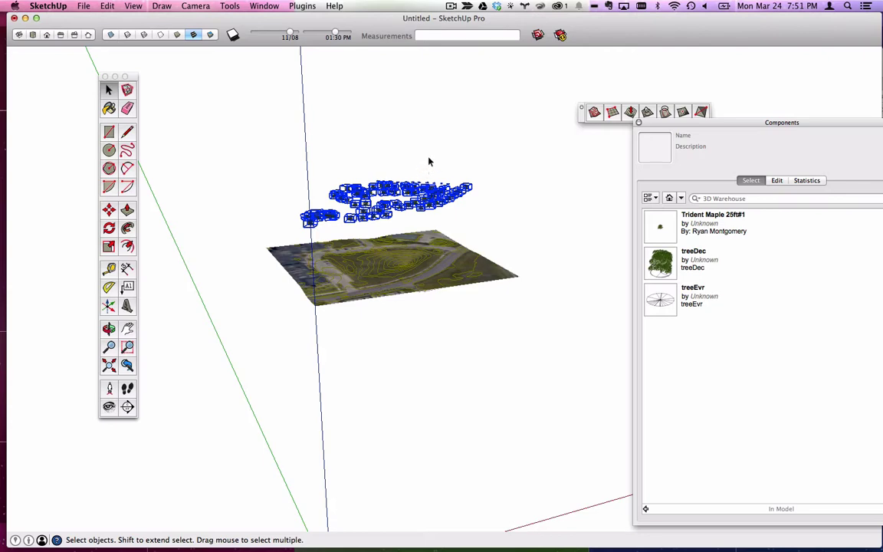
Step: Clear the selection and open one of the deciduous tree components above the terrain for editing
click(430, 161)
scroll(429, 161, up, 3)
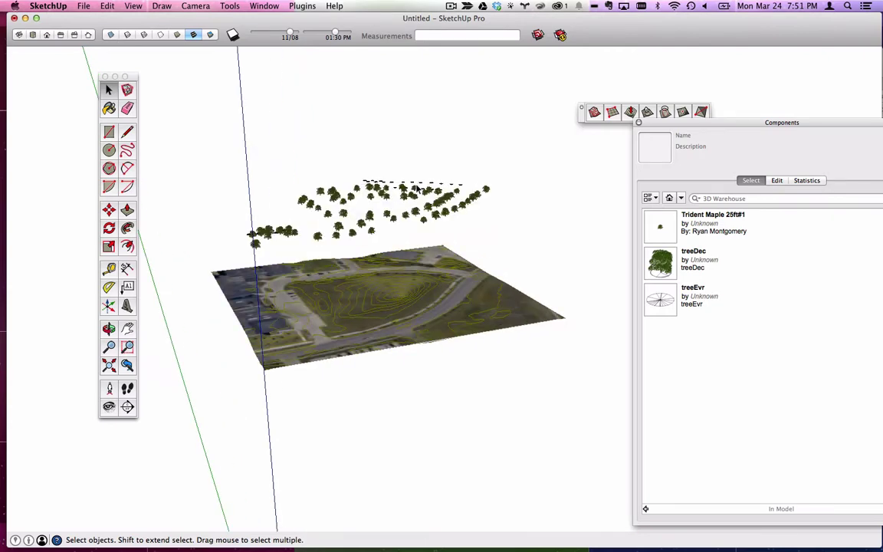
scroll(375, 231, up, 2)
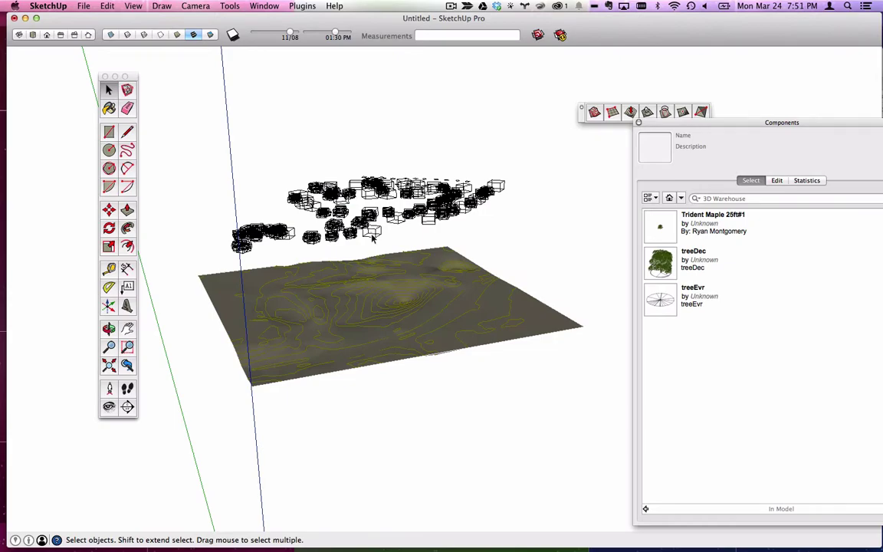
scroll(373, 238, up, 5)
click(375, 233)
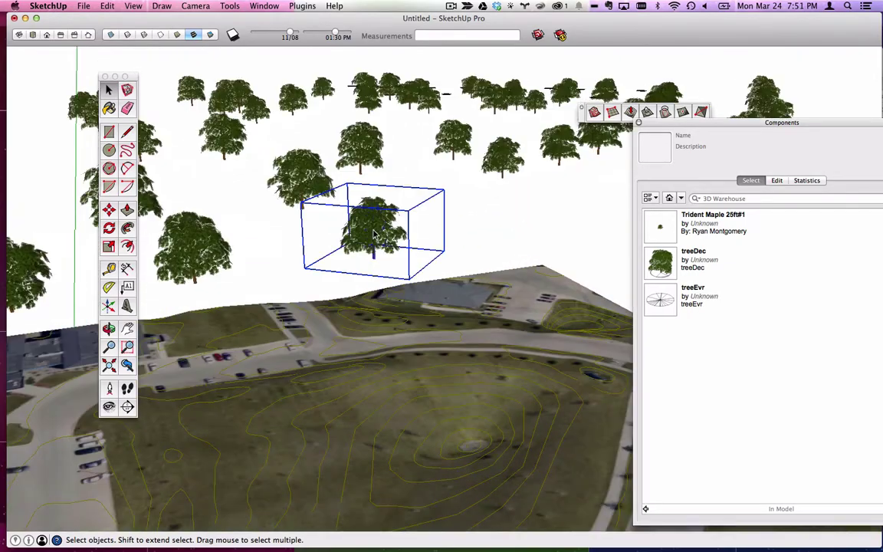
double_click(375, 234)
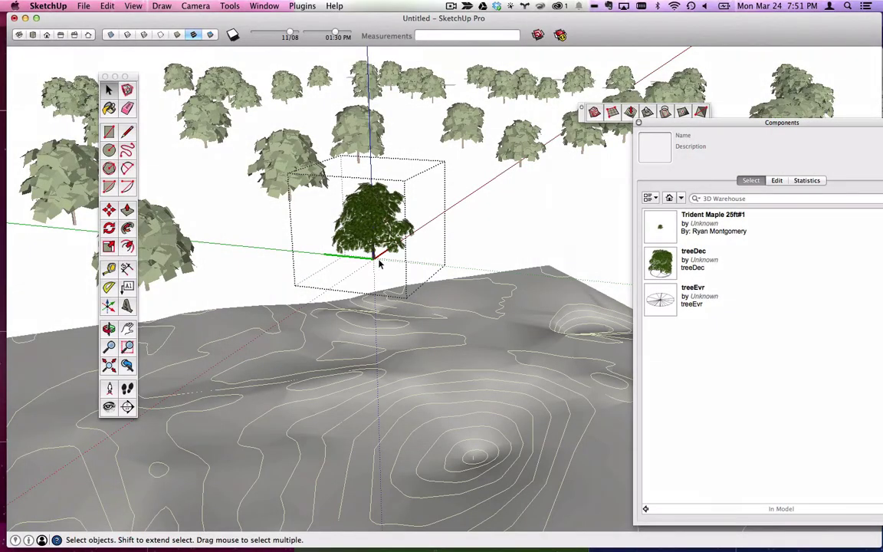
Step: Turn on the display of component axes in the model settings and leave the tree component's editing mode
click(133, 6)
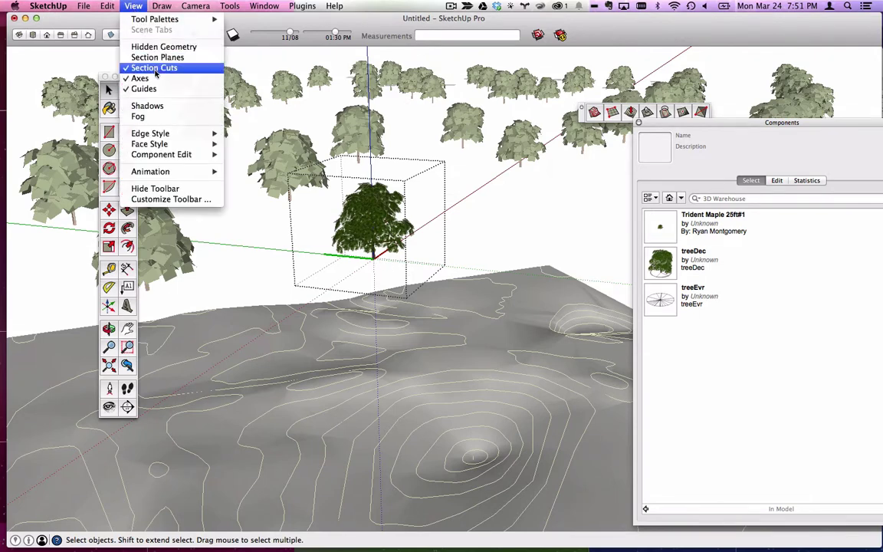
mouse_move(264, 5)
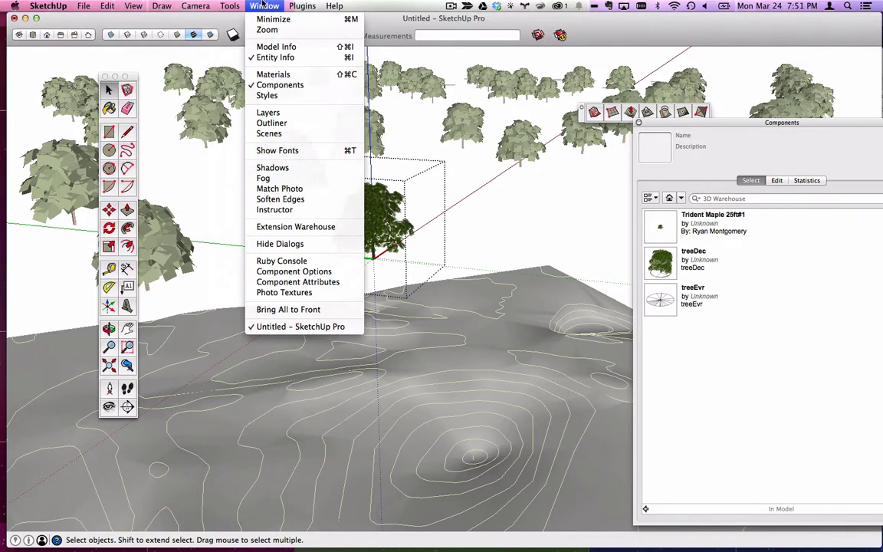
click(276, 46)
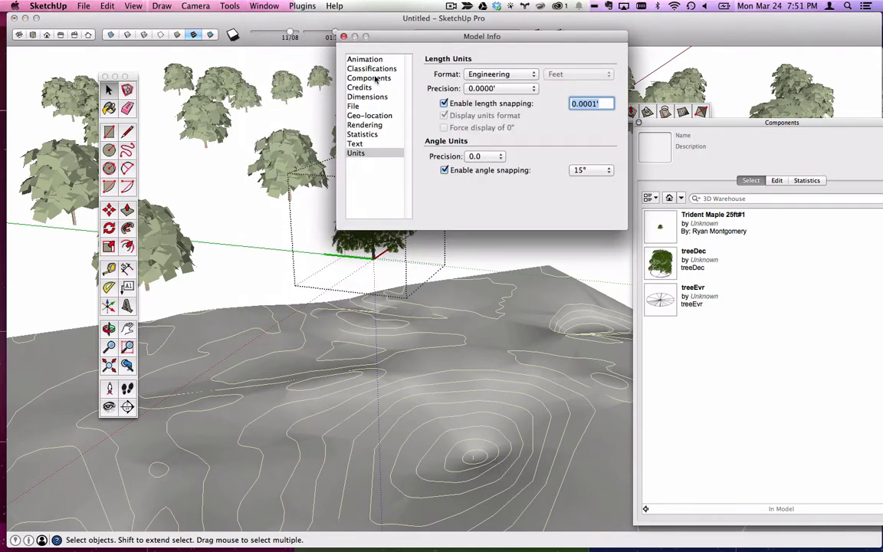
click(376, 78)
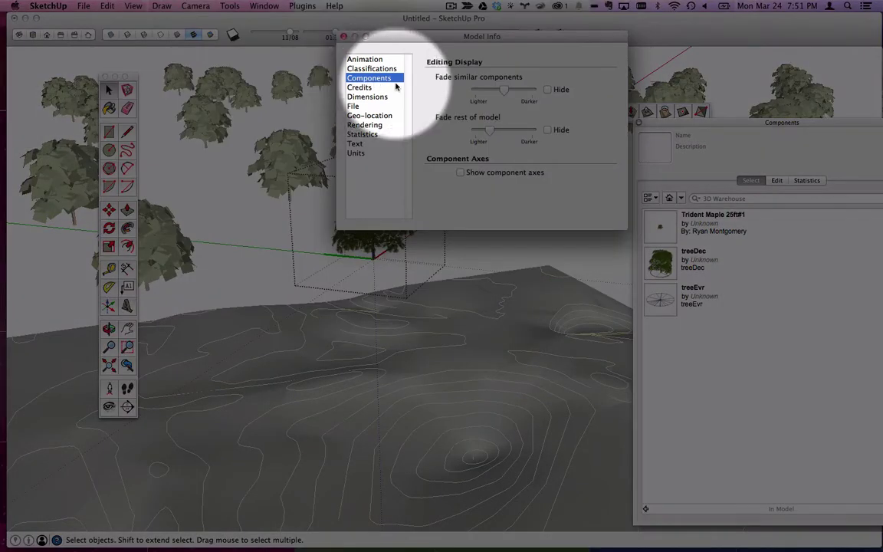
click(461, 173)
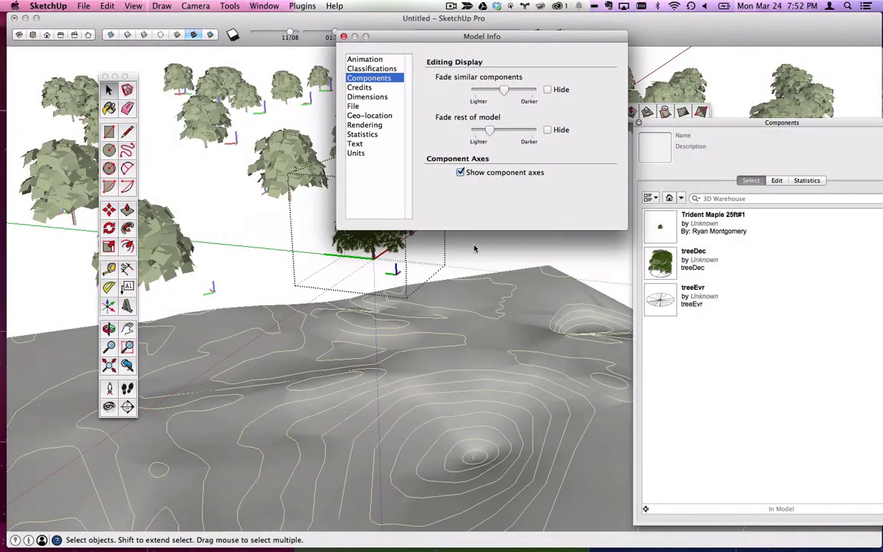
click(476, 250)
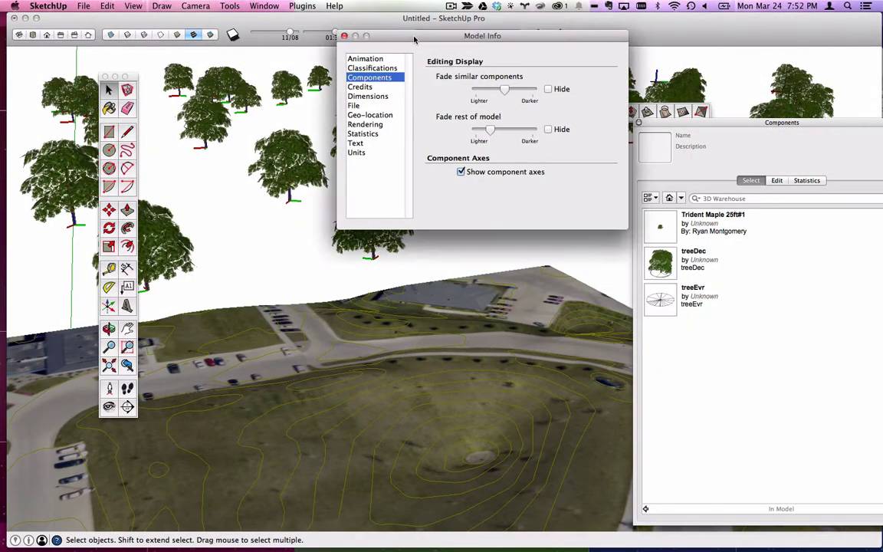
drag(412, 36, 532, 59)
Step: Examine where the component axes sit on the 3D trees and on the flat evergreen symbols
scroll(382, 261, up, 5)
scroll(390, 244, down, 2)
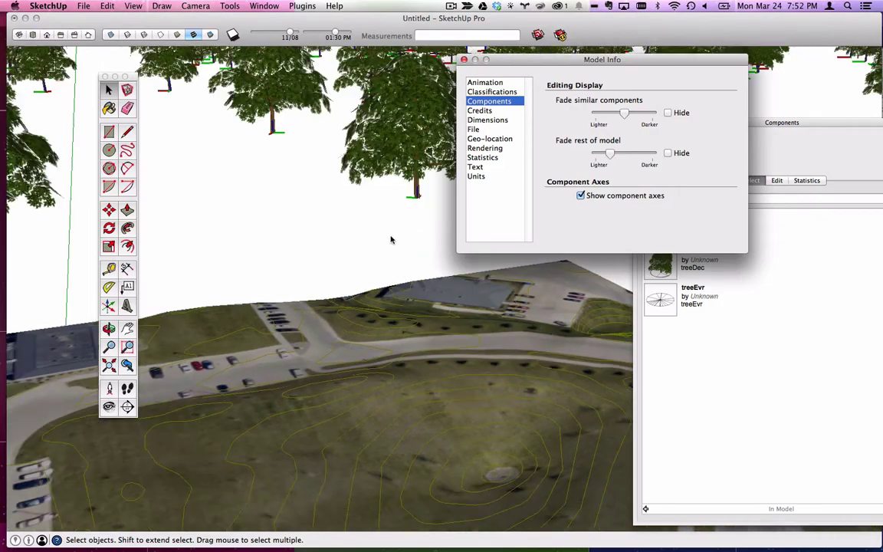
middle_drag(417, 200, 441, 80)
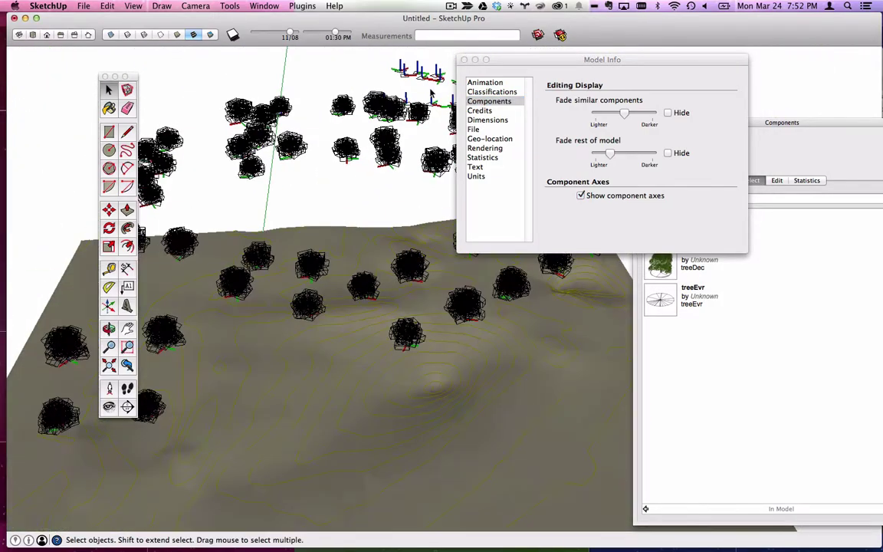
scroll(442, 76, up, 5)
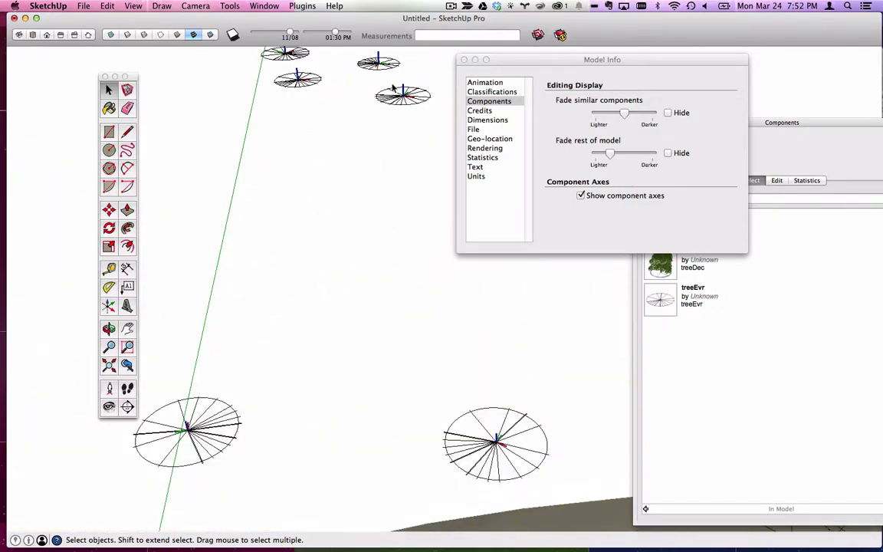
scroll(177, 473, down, 3)
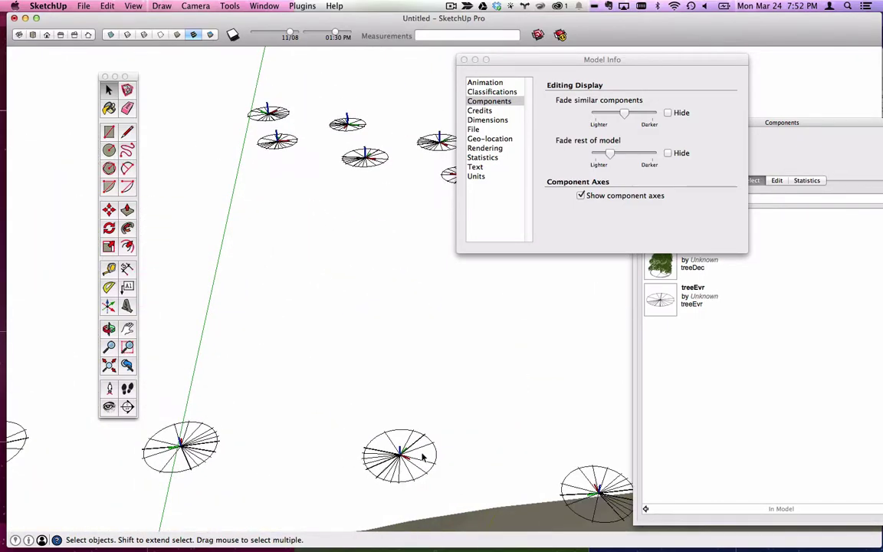
scroll(423, 457, down, 4)
middle_drag(423, 457, 255, 219)
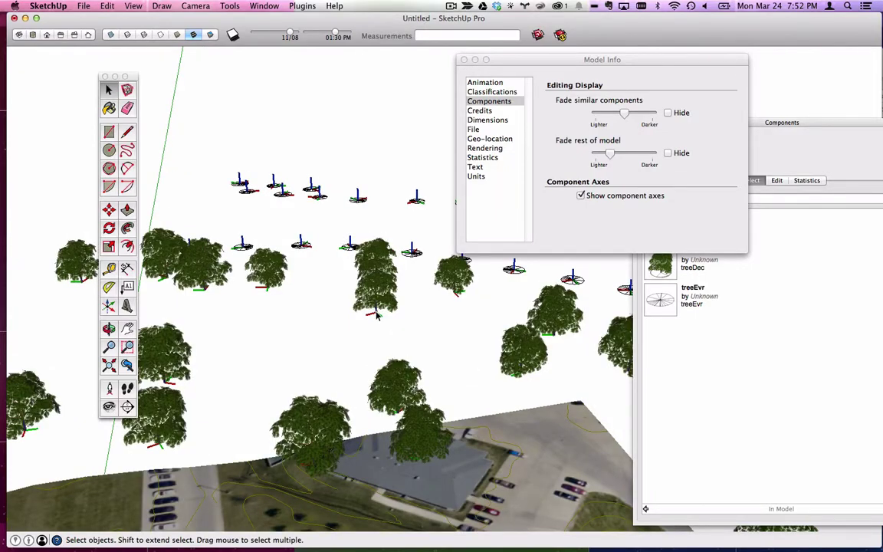
scroll(377, 314, down, 5)
scroll(357, 394, down, 2)
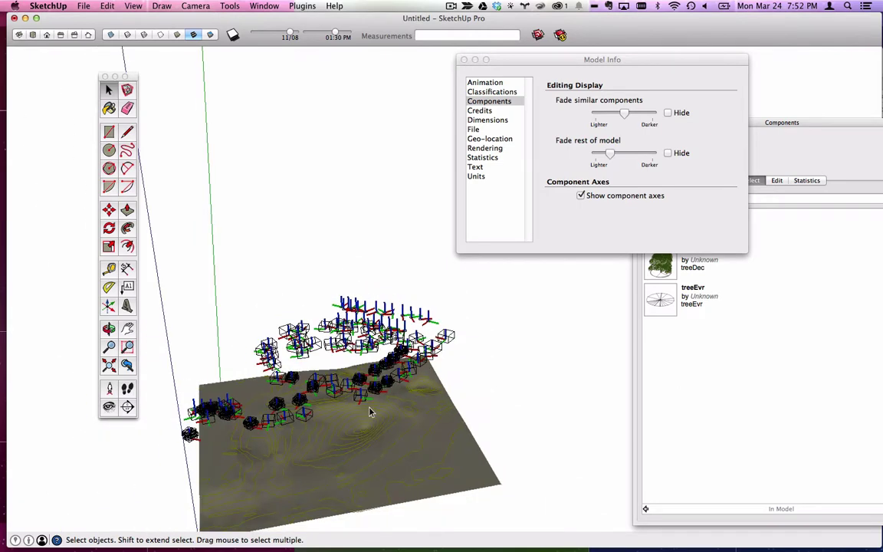
middle_drag(368, 410, 342, 403)
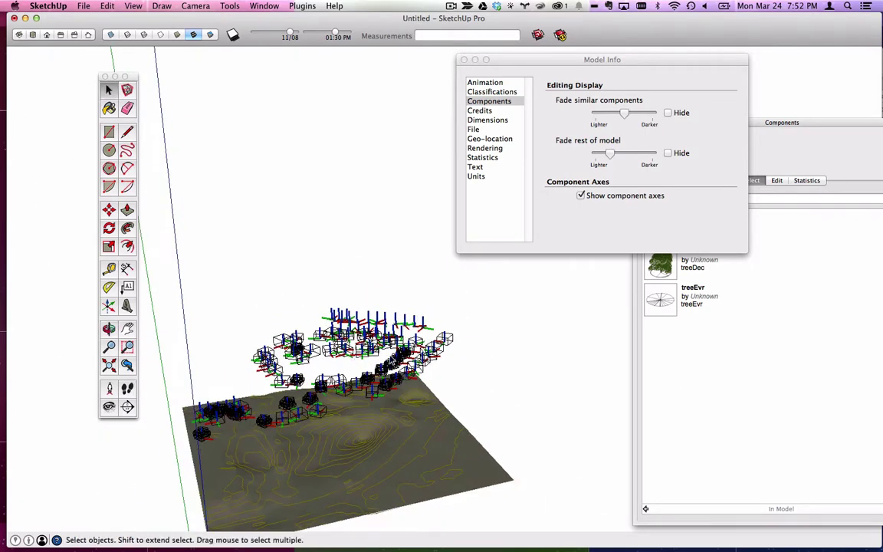
Step: Draw a small rectangle beside the terrain and push-pull it up into a tall box
click(112, 132)
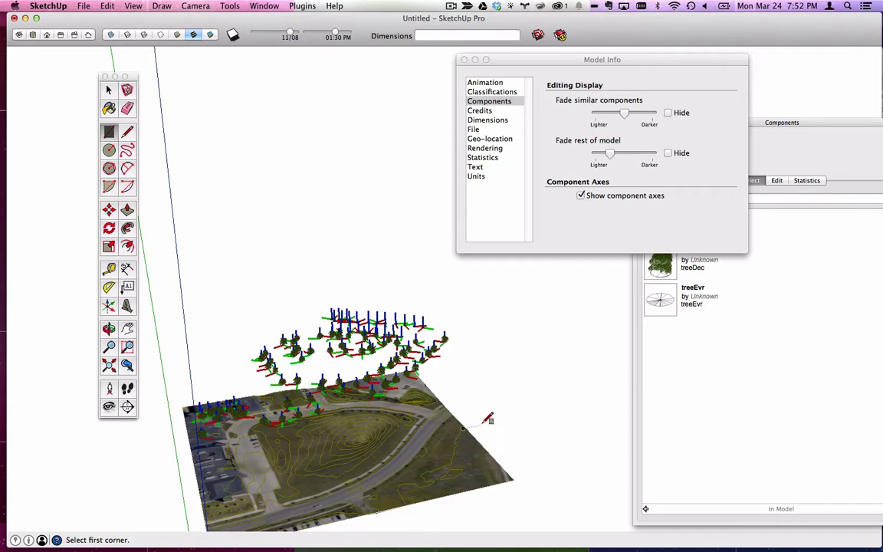
click(483, 427)
click(518, 430)
key(p)
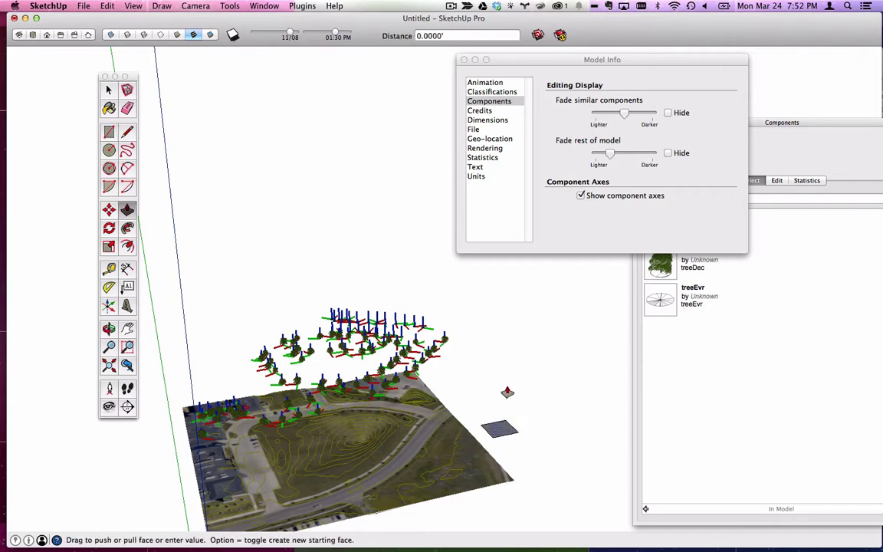
click(505, 384)
click(502, 386)
key(space)
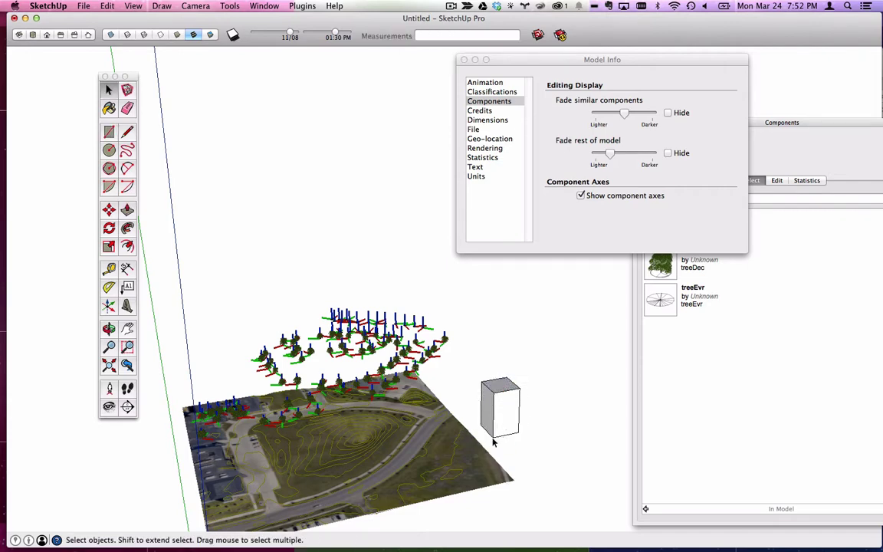
Step: Erase the box's sides and base, leaving only its top face floating beside the terrain
key(e)
click(500, 417)
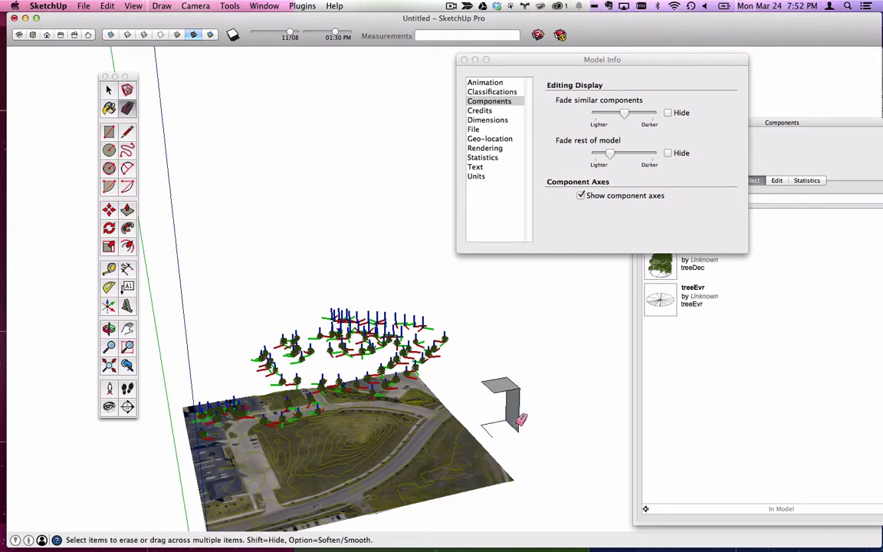
click(519, 420)
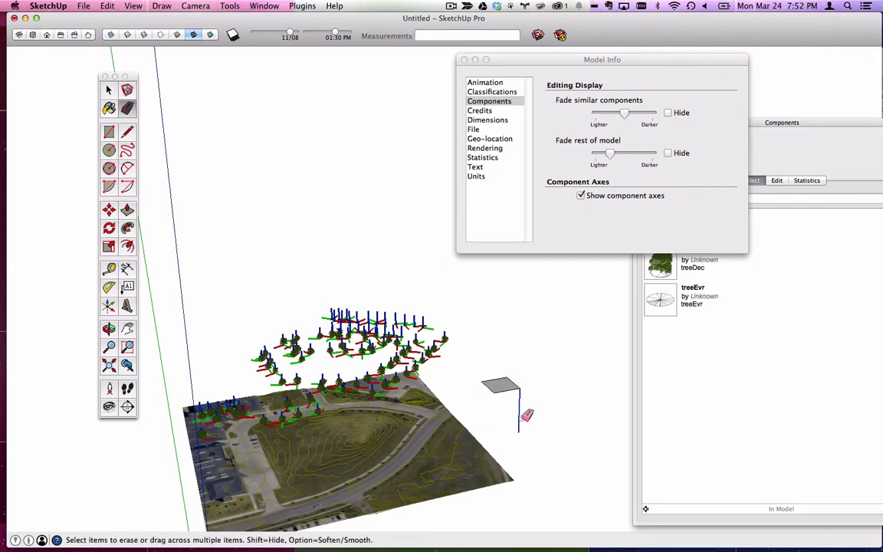
Step: Scale the floating face lengthwise so the strip reaches over the edge of the terrain
key(space)
click(503, 390)
key(s)
drag(487, 387, 396, 404)
key(space)
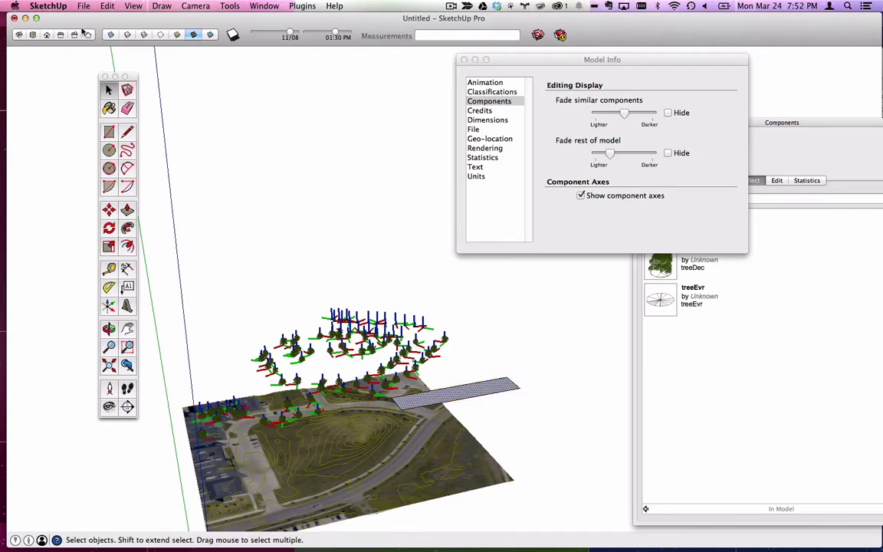
Step: Check the strip's position between the trees and the terrain, and turn off the display of component axes
click(33, 35)
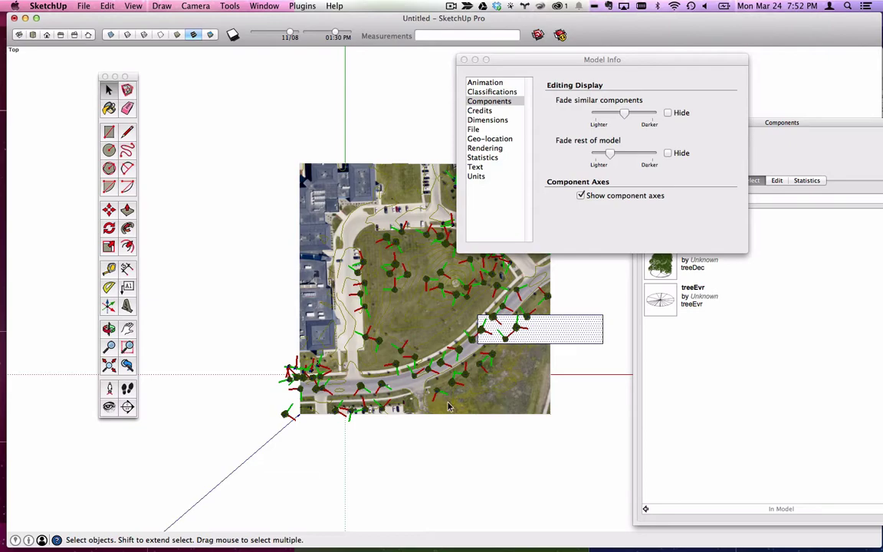
middle_drag(389, 396, 315, 140)
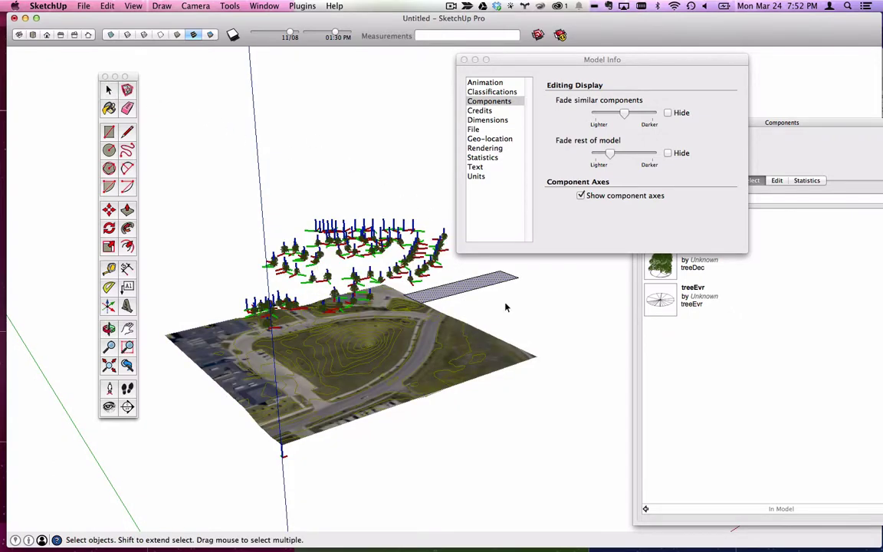
middle_drag(507, 306, 431, 334)
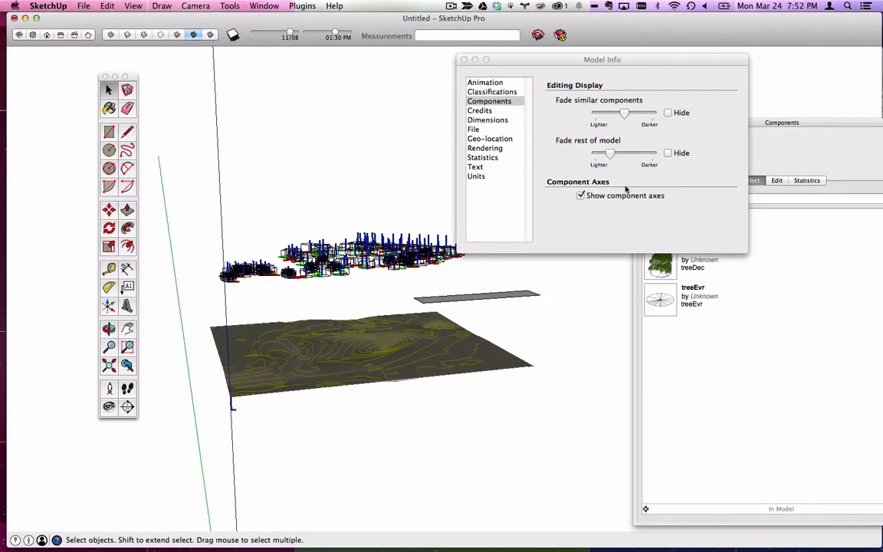
click(580, 195)
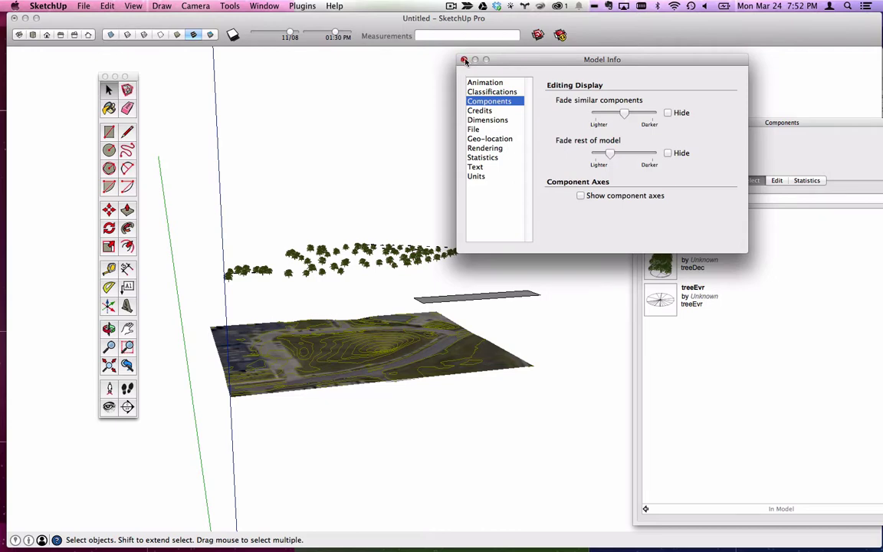
Step: Select all the floating trees and symbols and drop them onto the surfaces below with DropGC
click(464, 60)
mouse_move(622, 312)
middle_down()
mouse_move(602, 317)
mouse_move(569, 348)
mouse_move(352, 261)
mouse_move(239, 227)
middle_up()
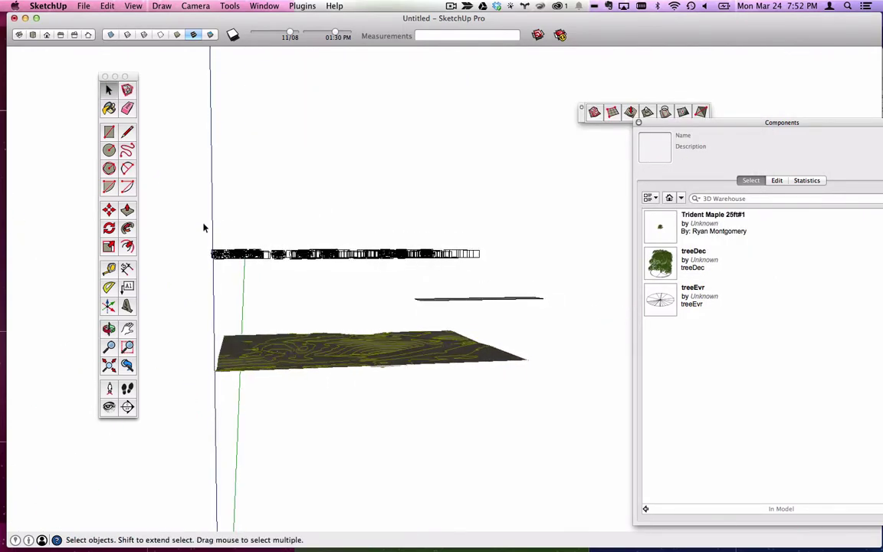
mouse_move(194, 217)
mouse_down()
mouse_move(307, 266)
mouse_move(497, 281)
mouse_up()
right_click(442, 253)
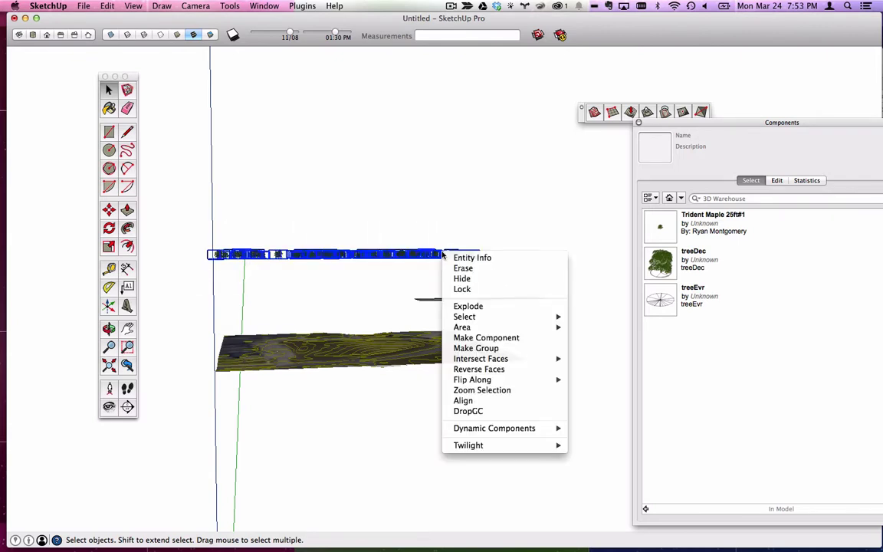
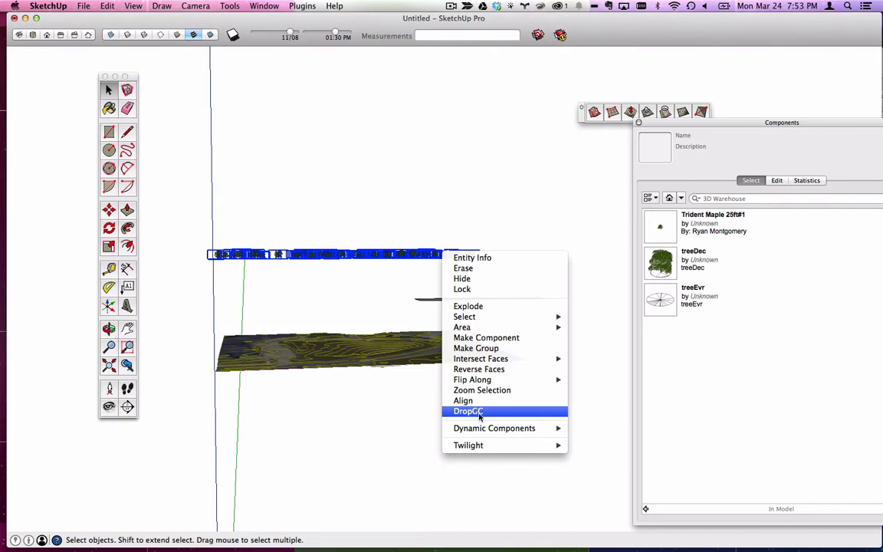
click(479, 414)
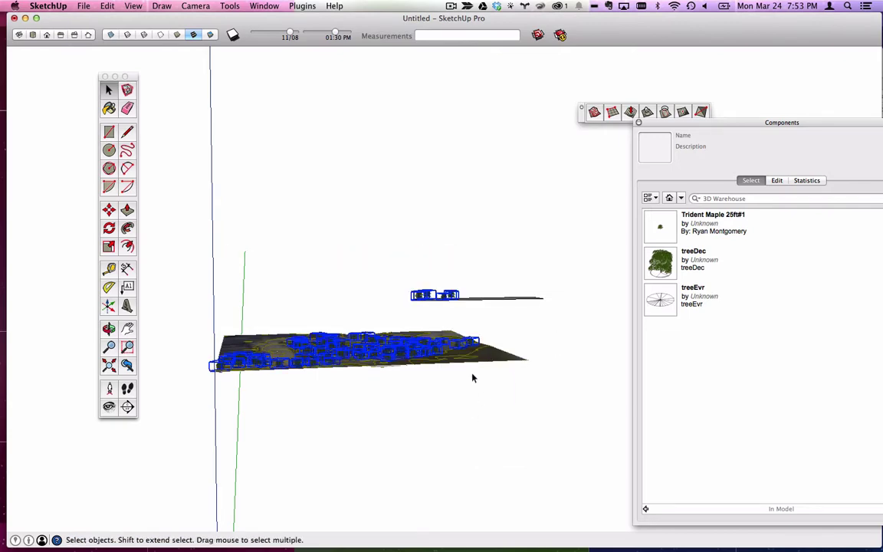
Step: Select the trees caught on the floating strip and drop them onto the terrain with DropGC
middle_drag(369, 485, 303, 464)
scroll(456, 304, up, 3)
middle_drag(459, 299, 476, 247)
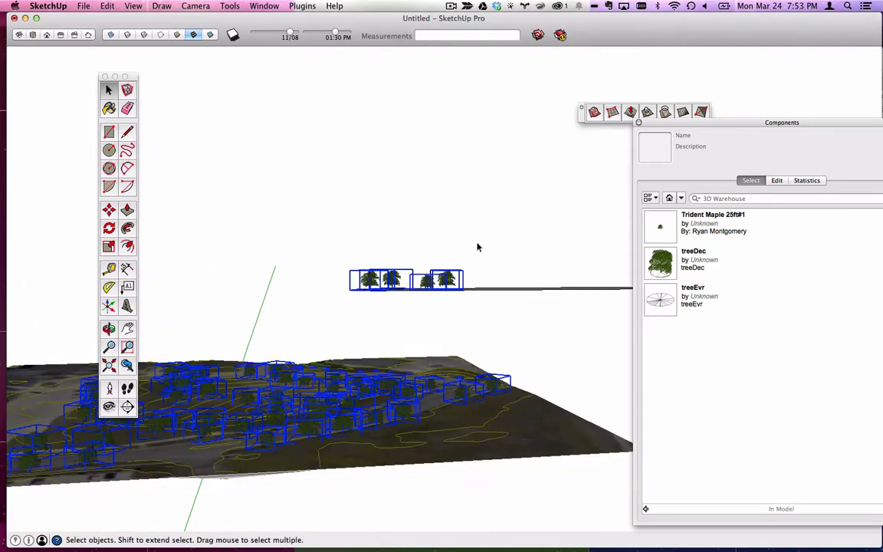
drag(319, 283, 391, 283)
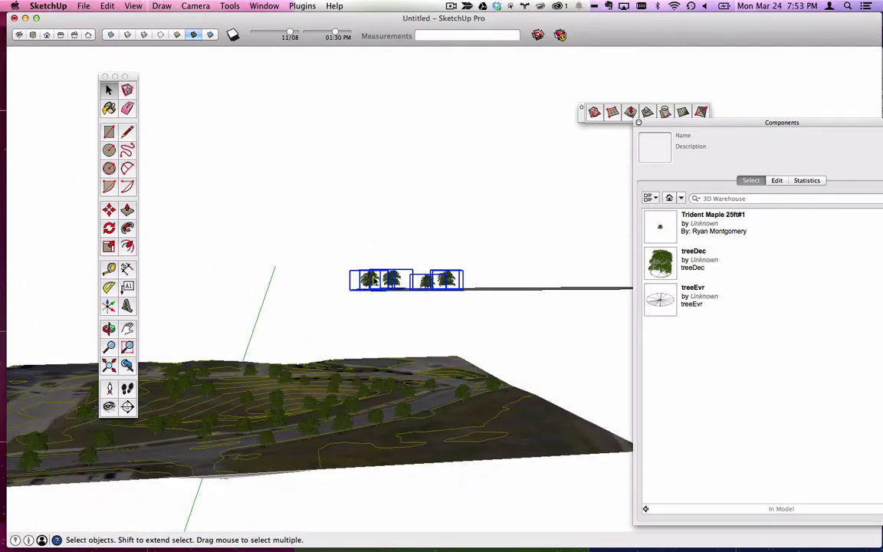
right_click(374, 281)
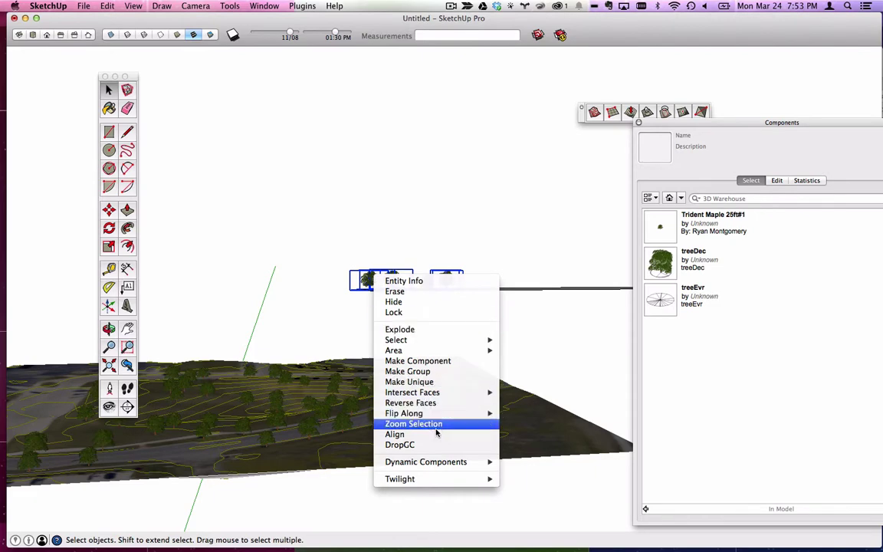
click(400, 445)
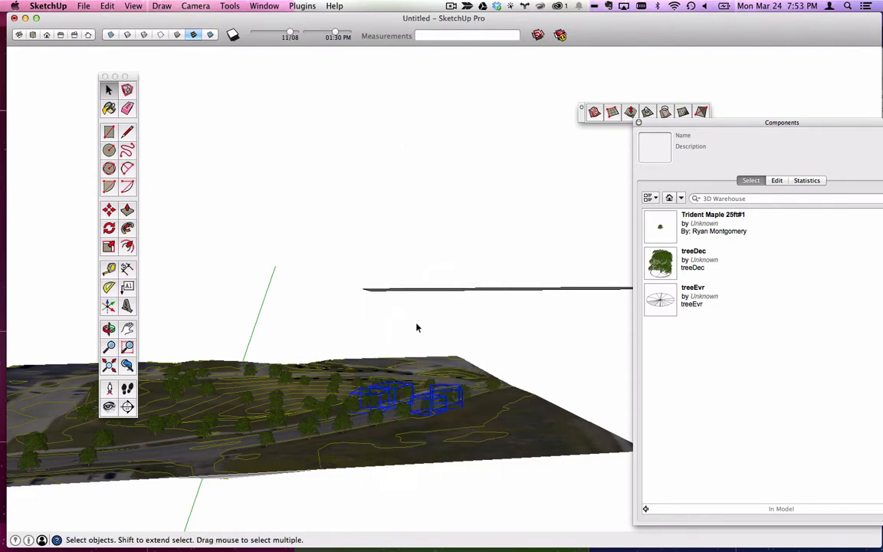
middle_drag(401, 339, 435, 404)
scroll(435, 404, down, 3)
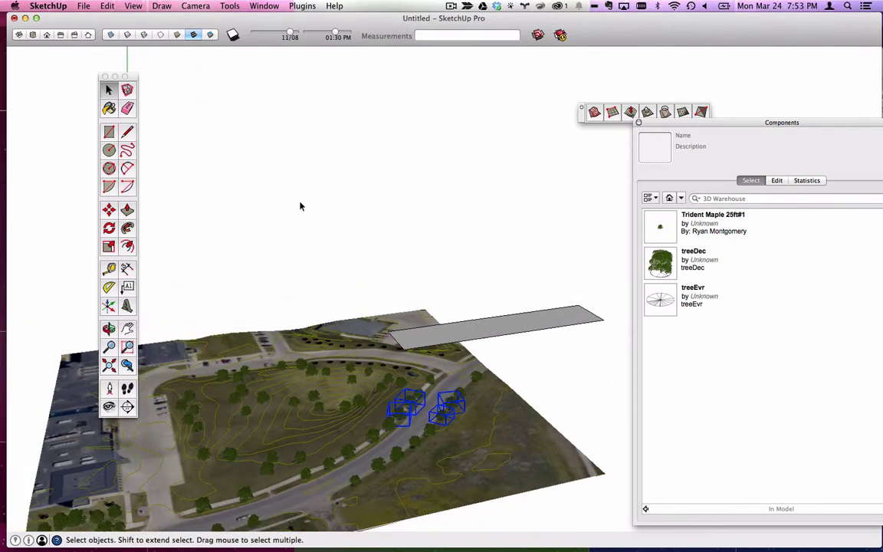
Step: Undo both tree drops
key(super+z)
key(super+z)
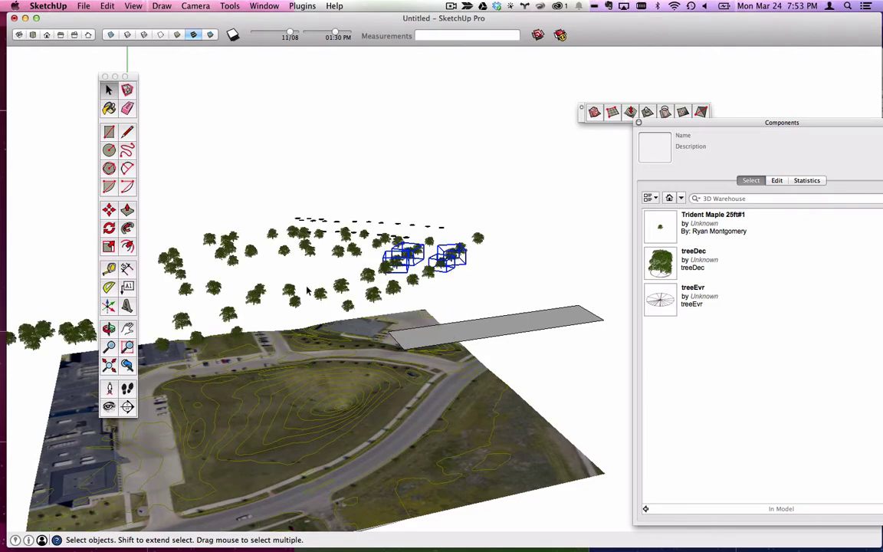
Step: Edit one of the floating 3D trees, move all its geometry down .5 along the blue axis so the trunk extends below the component's origin, and exit editing
middle_drag(407, 273, 365, 241)
scroll(381, 273, up, 5)
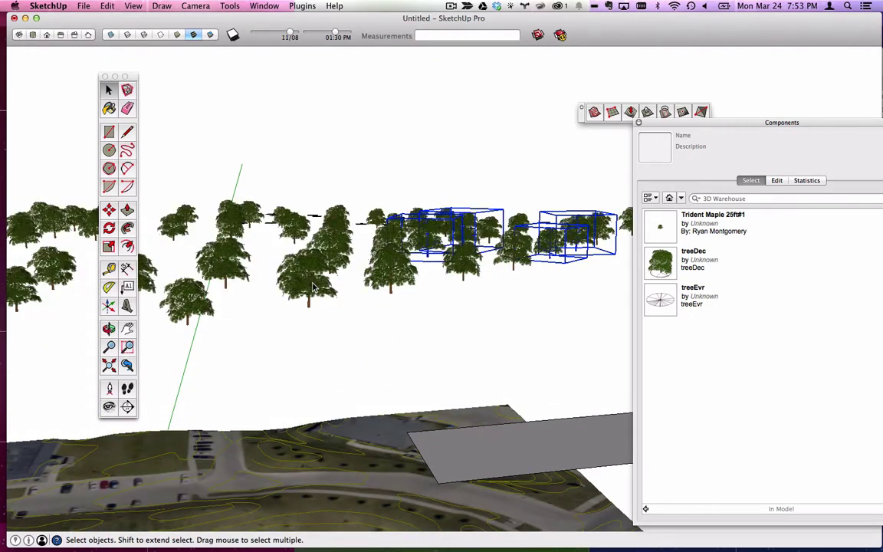
double_click(313, 286)
scroll(311, 285, up, 3)
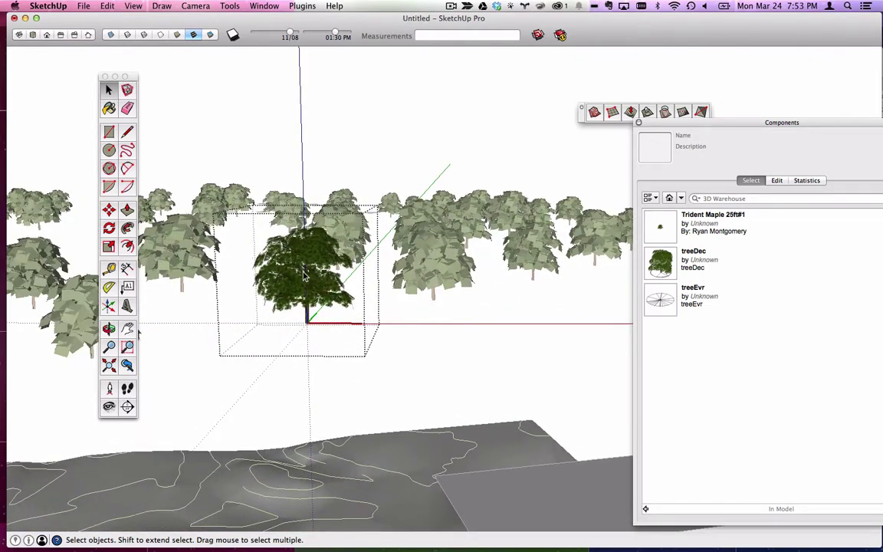
key(super+a)
scroll(277, 261, up, 3)
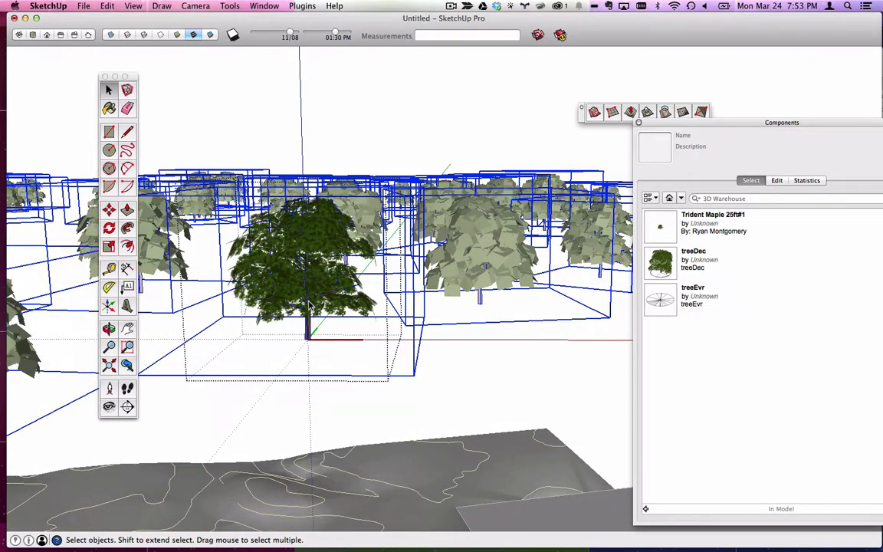
click(108, 210)
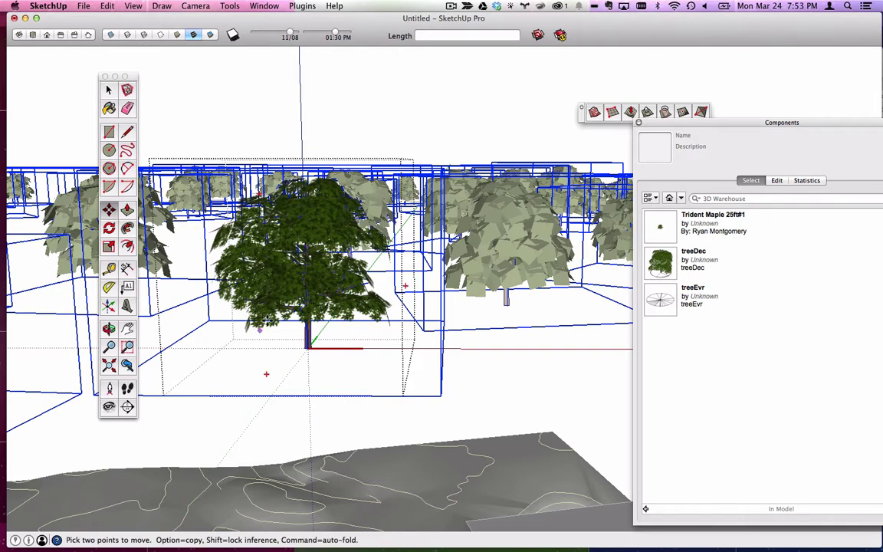
click(256, 342)
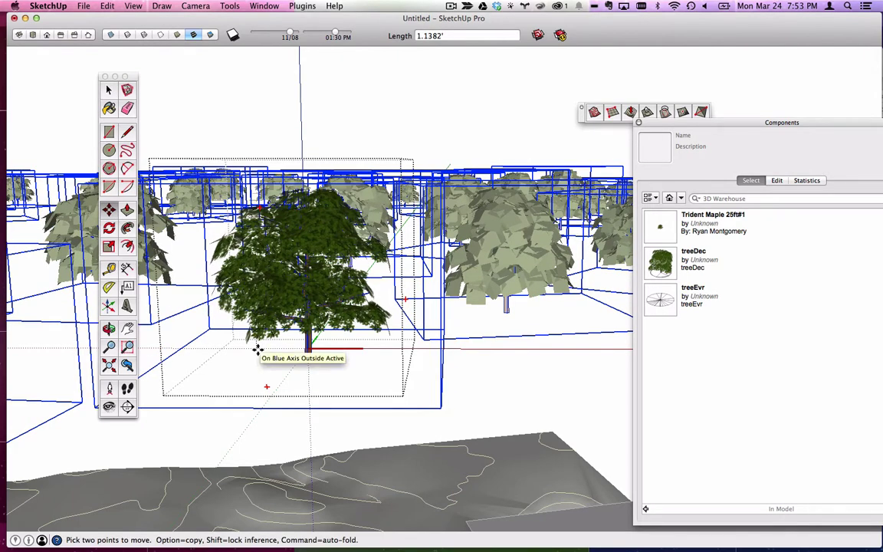
key(Return)
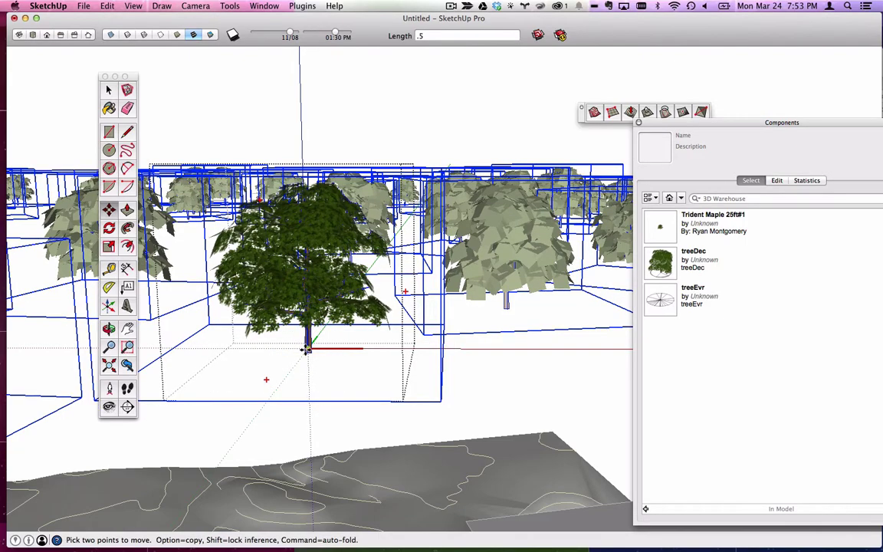
scroll(317, 353, up, 1)
scroll(317, 353, up, 10)
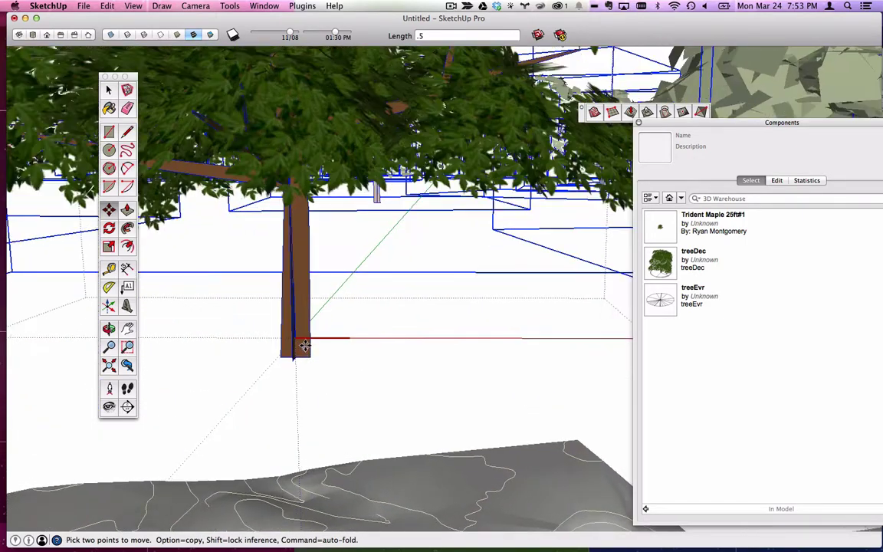
scroll(305, 346, up, 2)
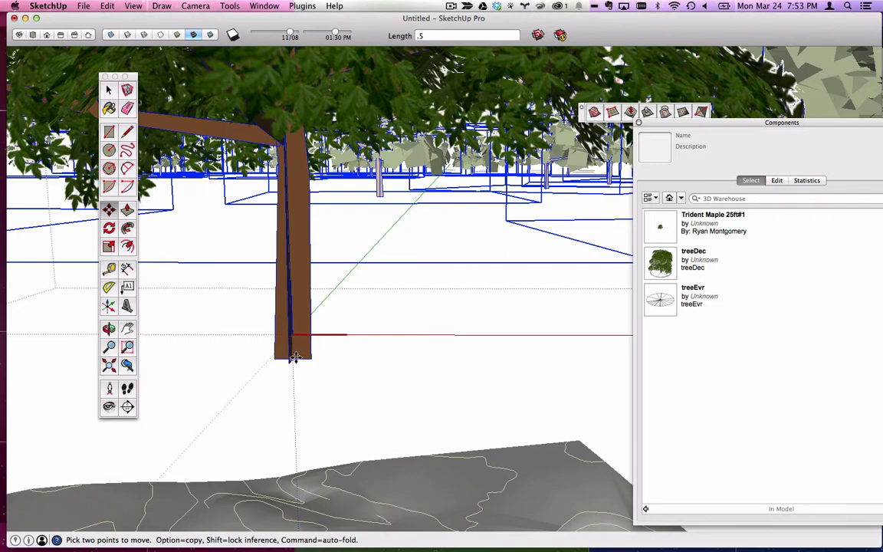
scroll(297, 352, down, 5)
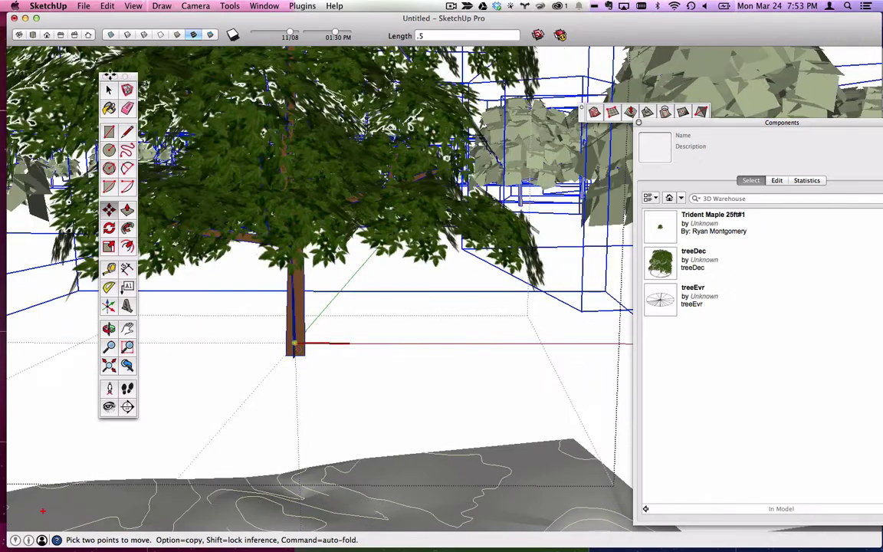
click(108, 90)
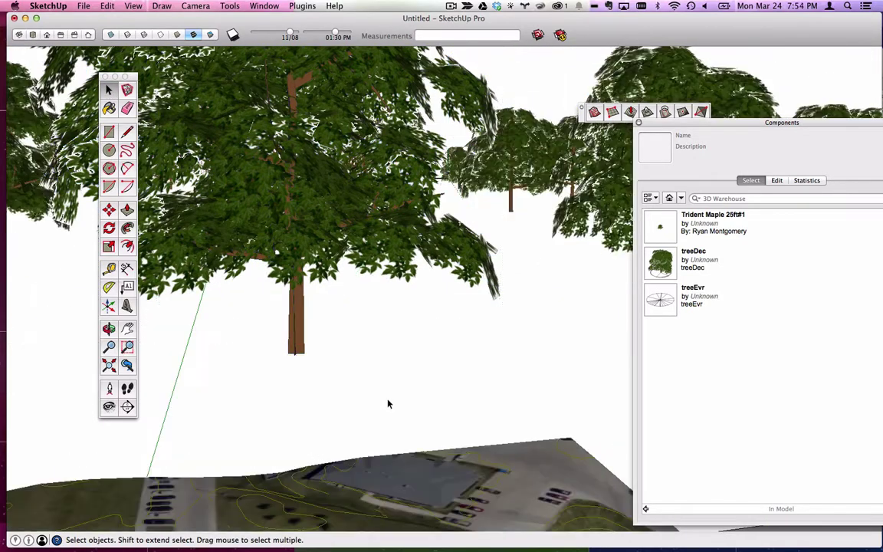
Step: Try to drop all the floating trees and flat tree symbols onto the terrain with DropGC
scroll(388, 405, down, 10)
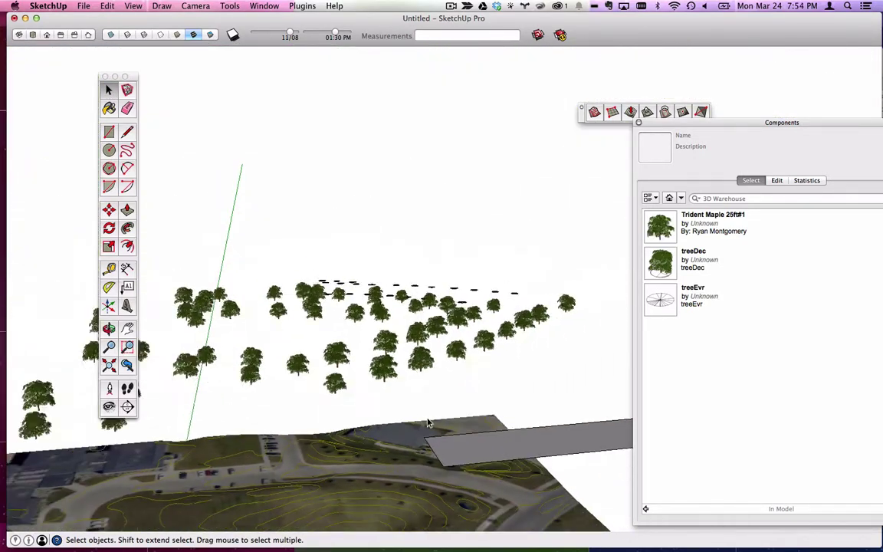
scroll(429, 424, down, 8)
middle_drag(376, 372, 320, 360)
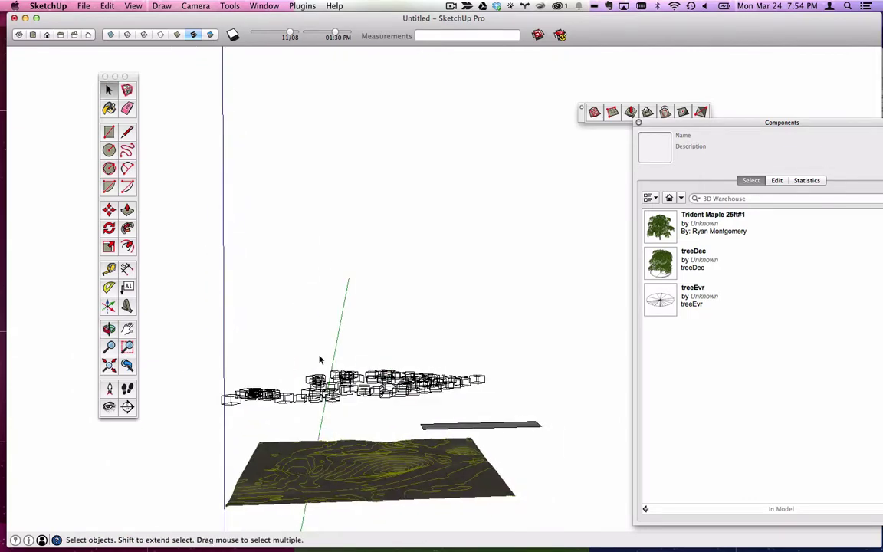
drag(183, 320, 522, 406)
right_click(372, 354)
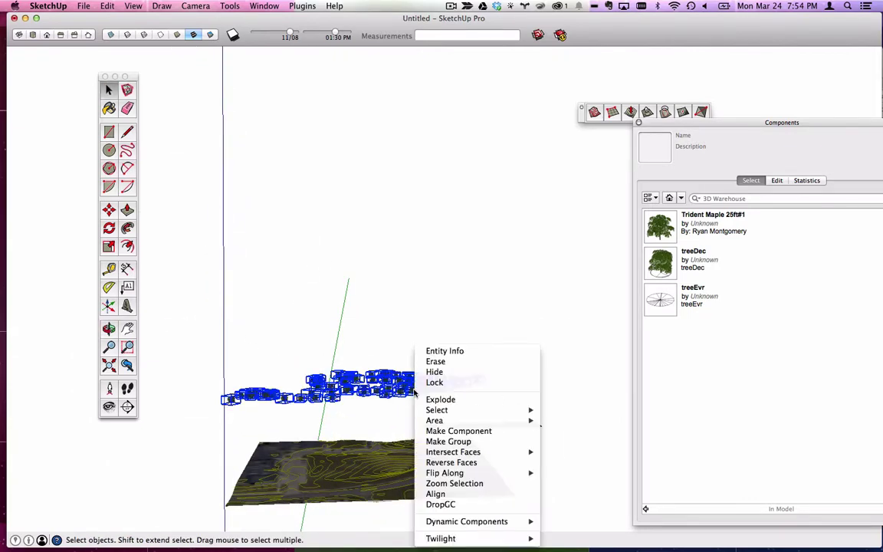
click(471, 506)
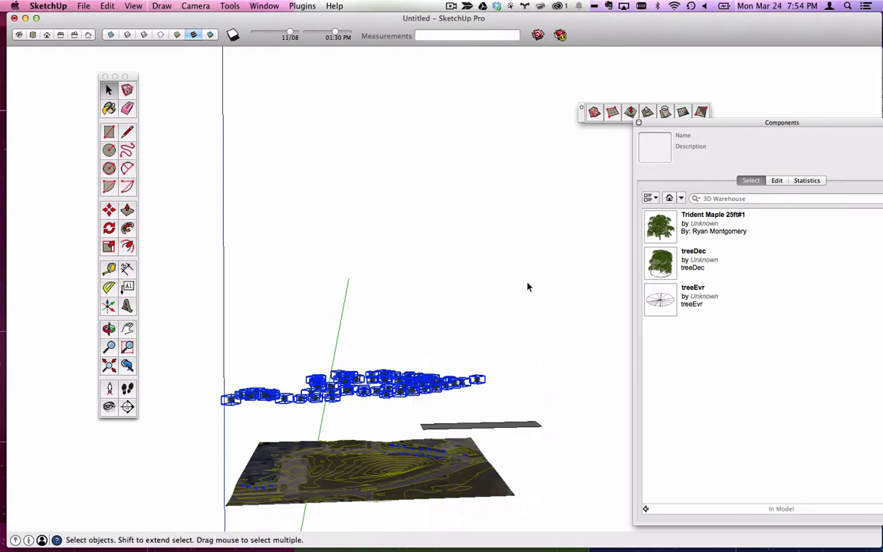
Step: Repeat DropGC on the selected trees that are still floating above the terrain, and clear the selection
right_click(404, 391)
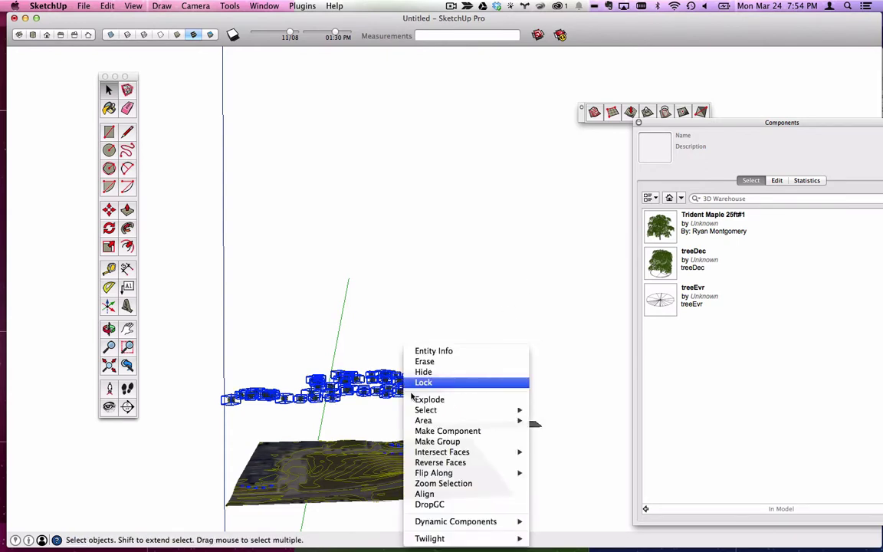
click(453, 506)
middle_drag(418, 404, 391, 306)
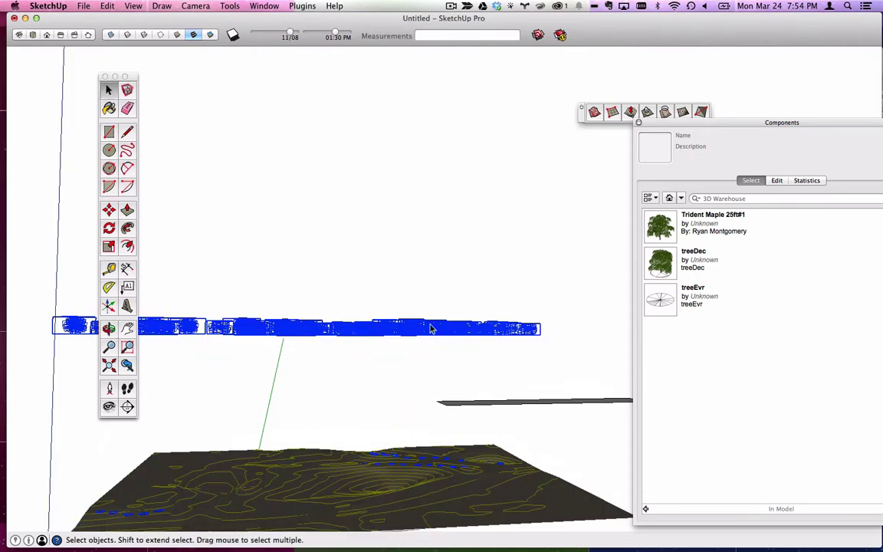
right_click(401, 322)
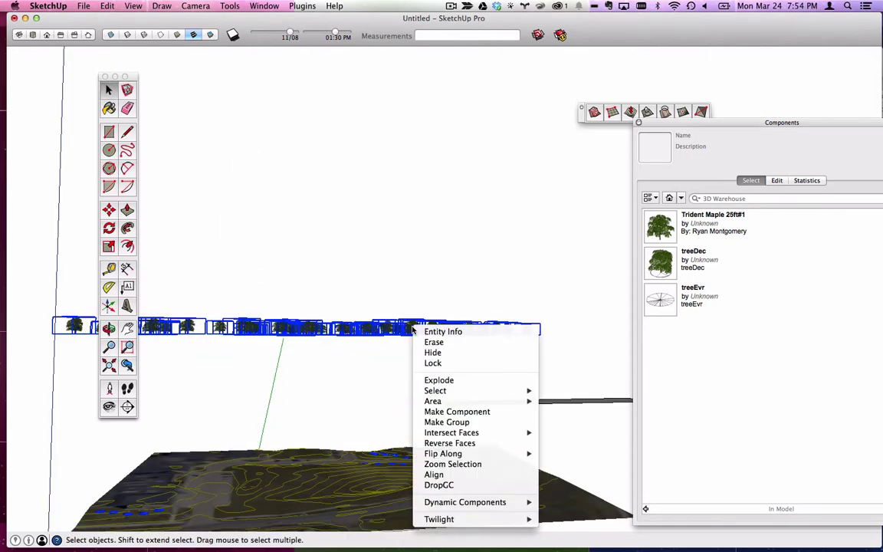
click(456, 484)
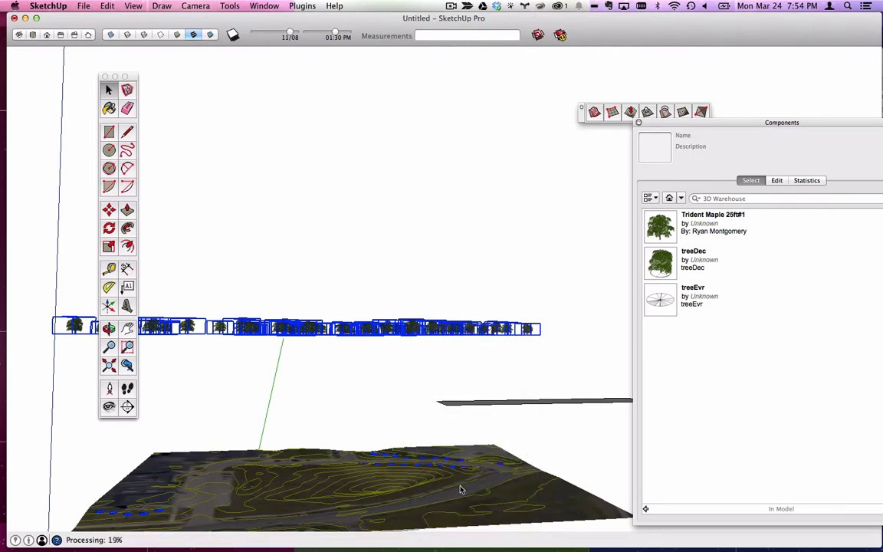
click(379, 363)
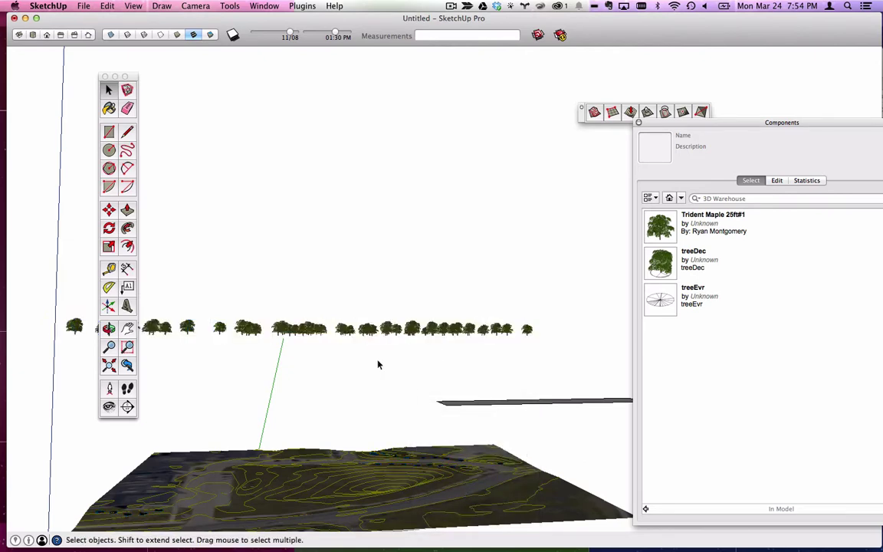
Step: Open and close one tree component, reselect all the floating trees, and drop them with DropGC
double_click(411, 333)
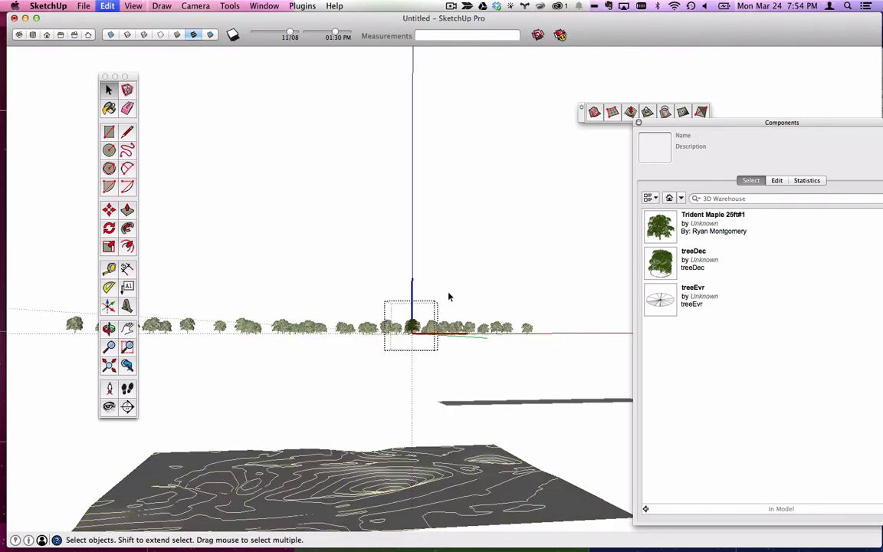
click(441, 296)
scroll(416, 309, down, 3)
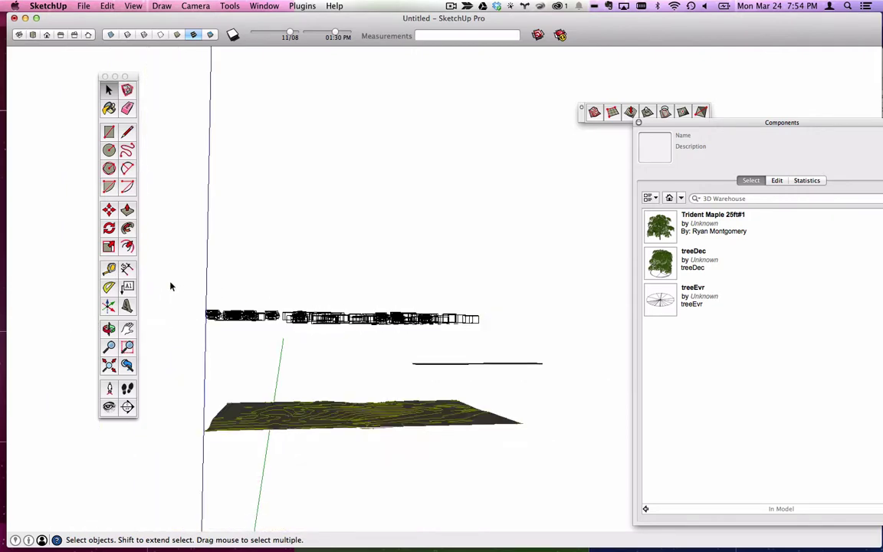
drag(172, 286, 597, 351)
right_click(444, 319)
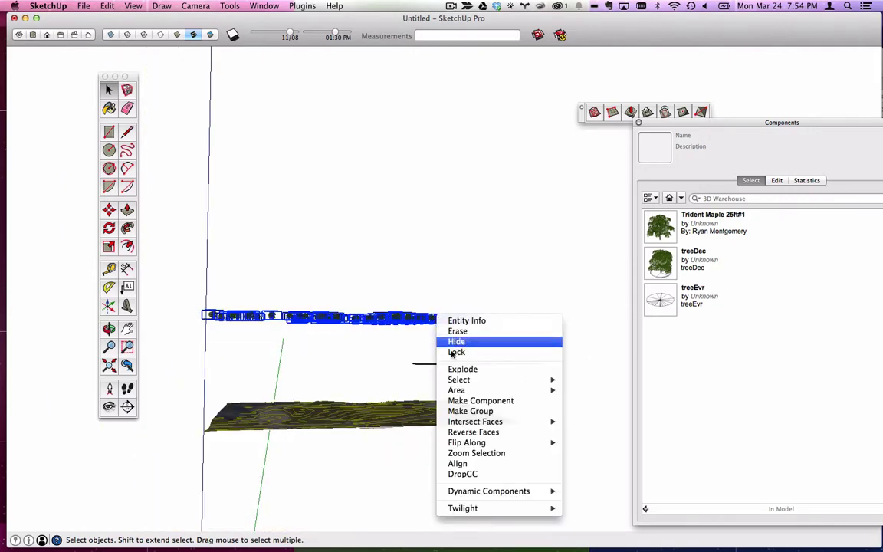
click(490, 473)
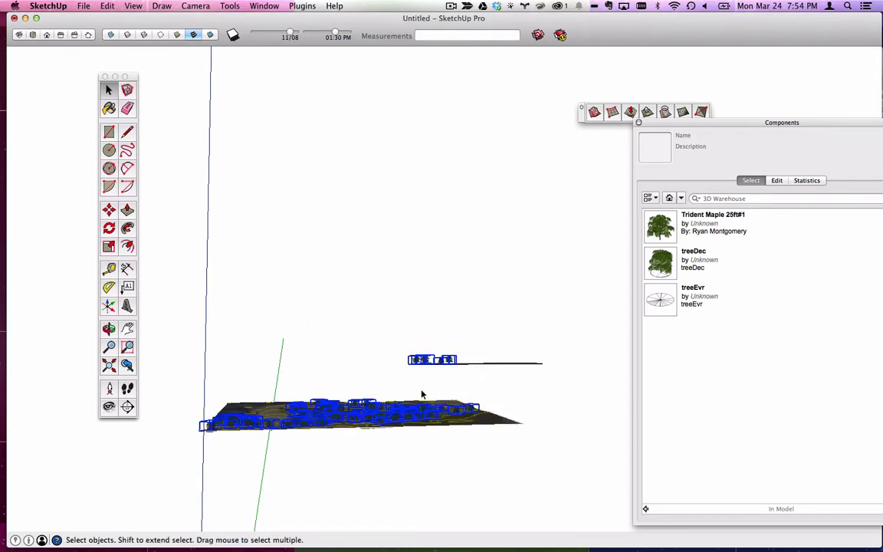
Step: Select only the trees resting on the floating strip and use DropGC to lower them to the terrain
scroll(421, 395, up, 5)
drag(381, 345, 382, 344)
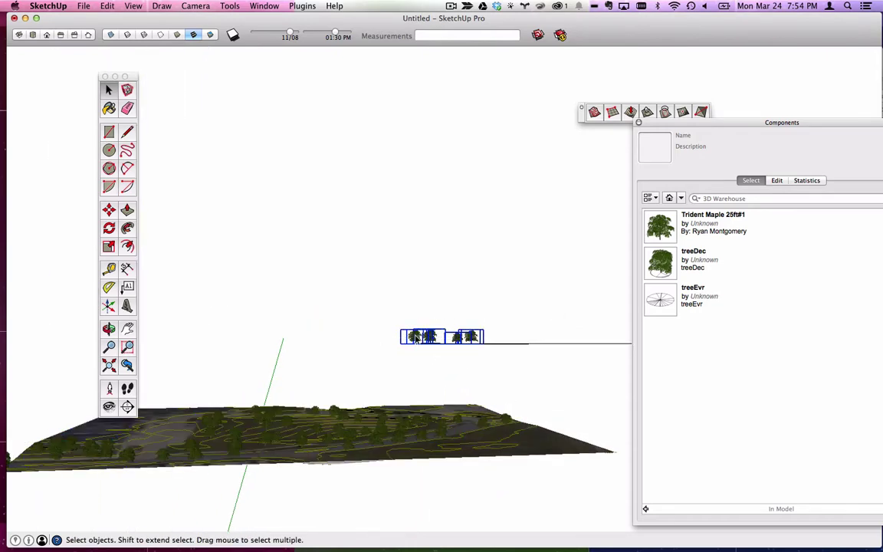
right_click(420, 335)
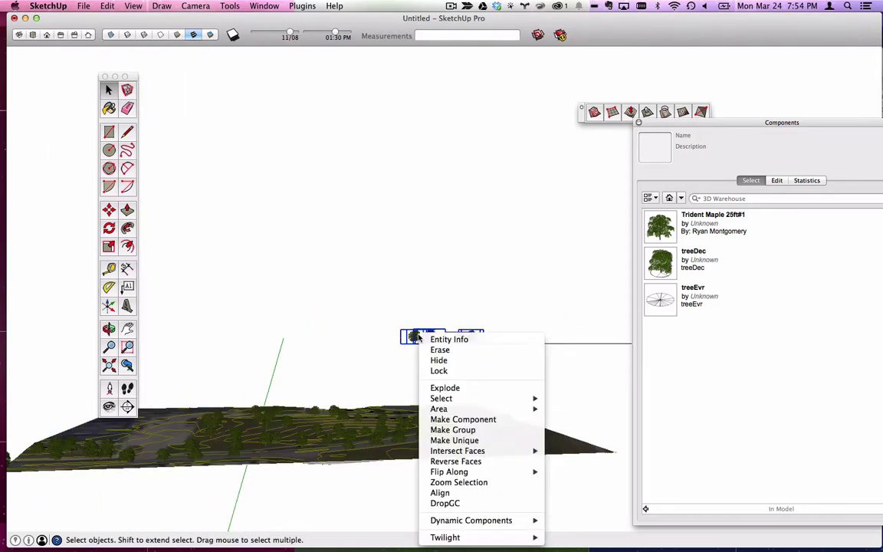
click(468, 504)
Step: Erase the floating strip above the terrain's edge
scroll(467, 378, down, 4)
middle_drag(481, 414, 462, 381)
drag(414, 346, 612, 401)
key(Delete)
Step: Turn on shadows, set the shadow time to about 04:42 PM, and inspect the trees on the terrain
middle_drag(453, 458, 426, 324)
scroll(357, 431, up, 5)
scroll(426, 325, up, 3)
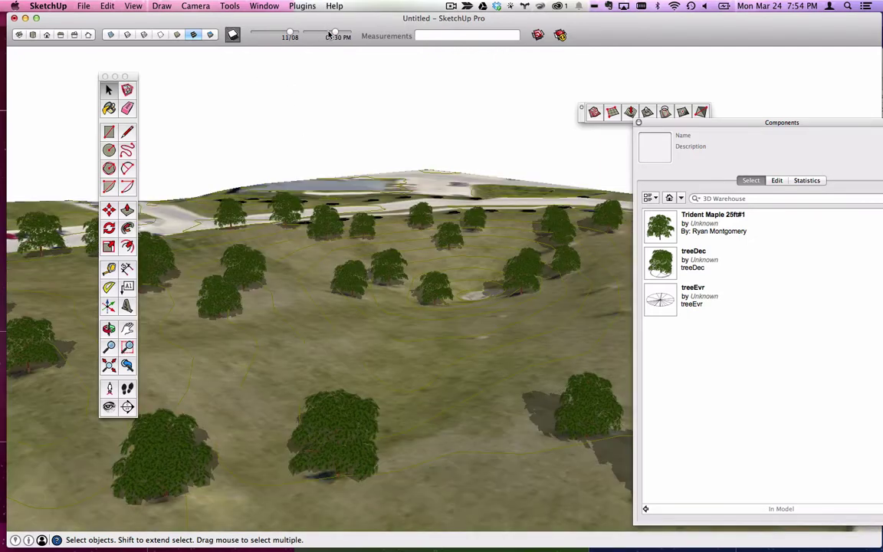
mouse_move(330, 35)
drag(330, 35, 326, 35)
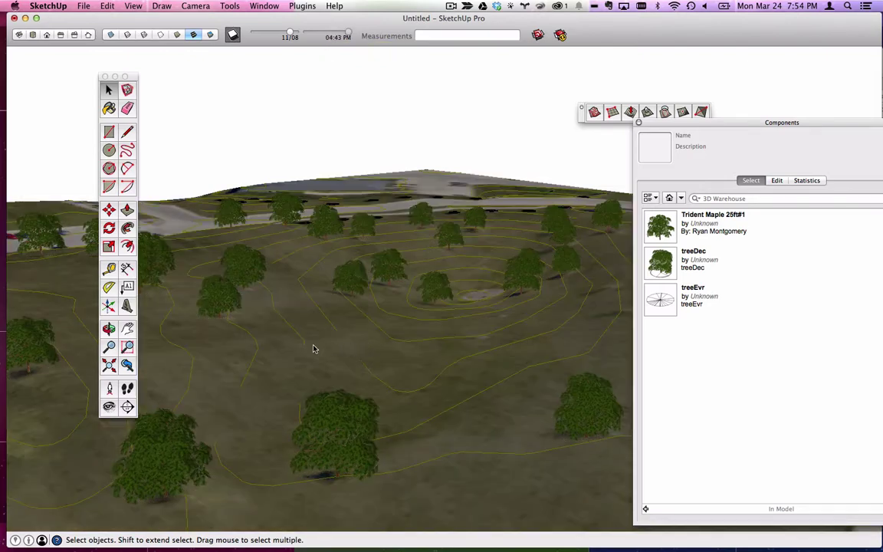
middle_drag(312, 349, 387, 246)
scroll(387, 247, up, 4)
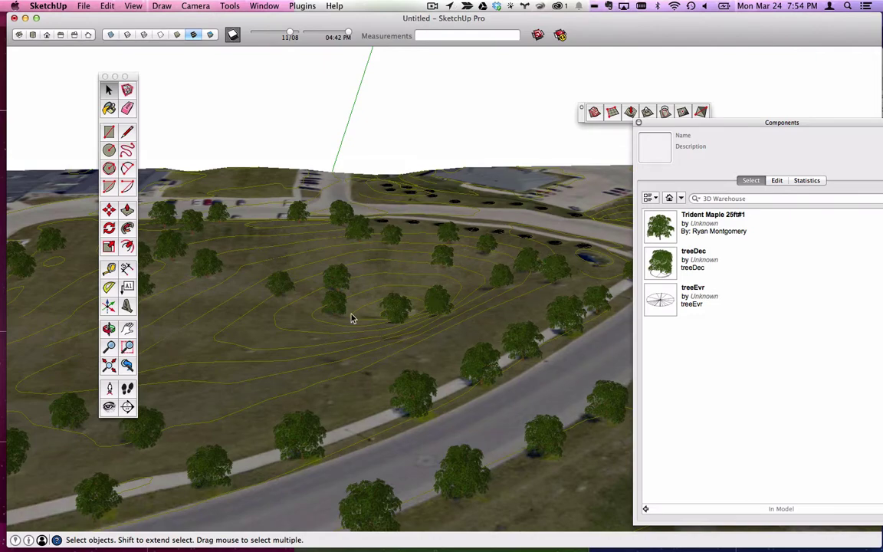
middle_drag(333, 259, 323, 65)
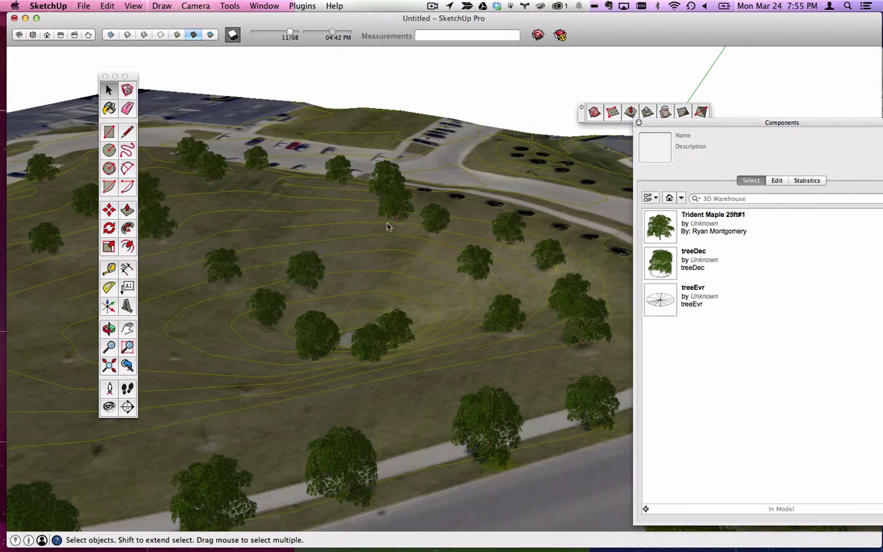